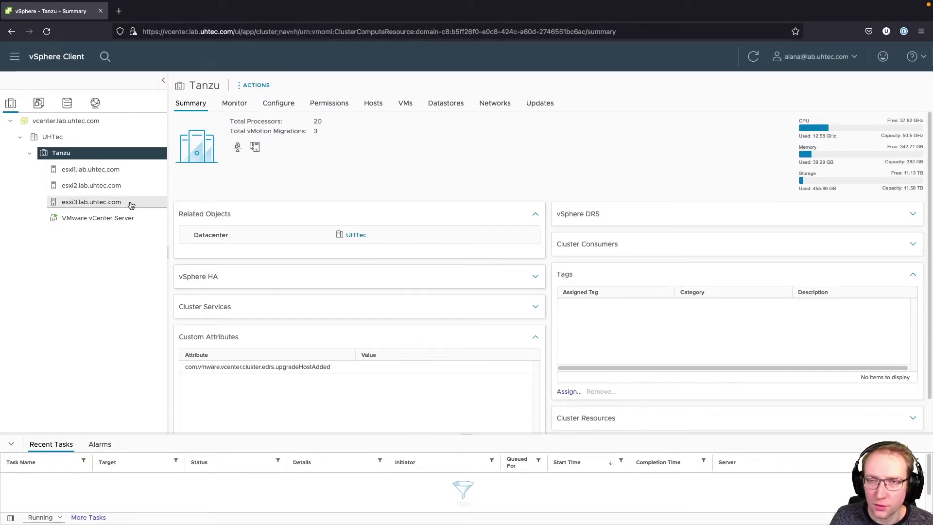
- Start an OVF deployment on the Tanzu cluster from the local file controller-21.1.3-9051.ova
left_click(100, 104)
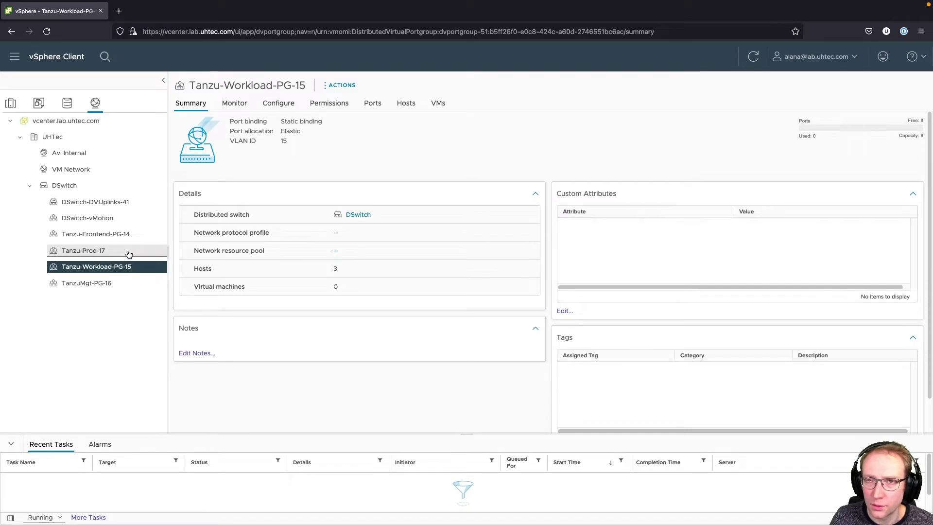
left_click(10, 103)
right_click(70, 154)
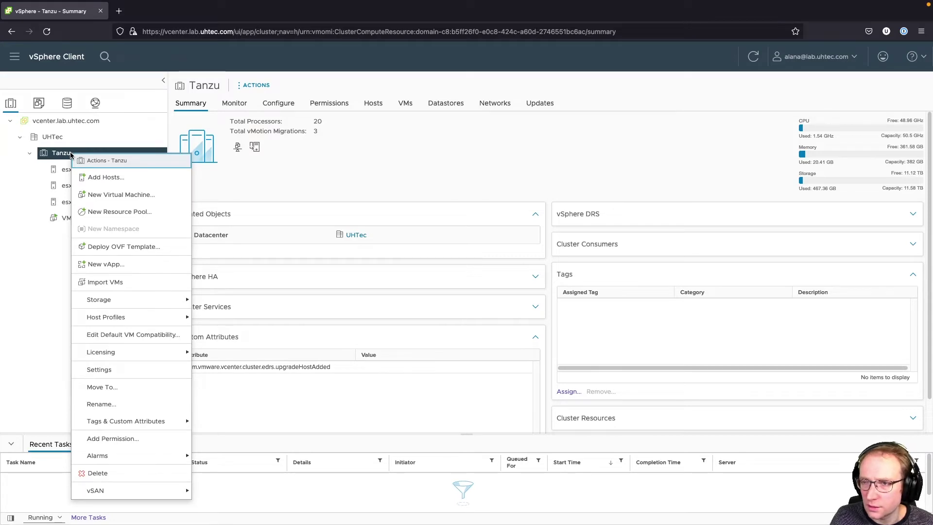
left_click(145, 251)
left_click(369, 214)
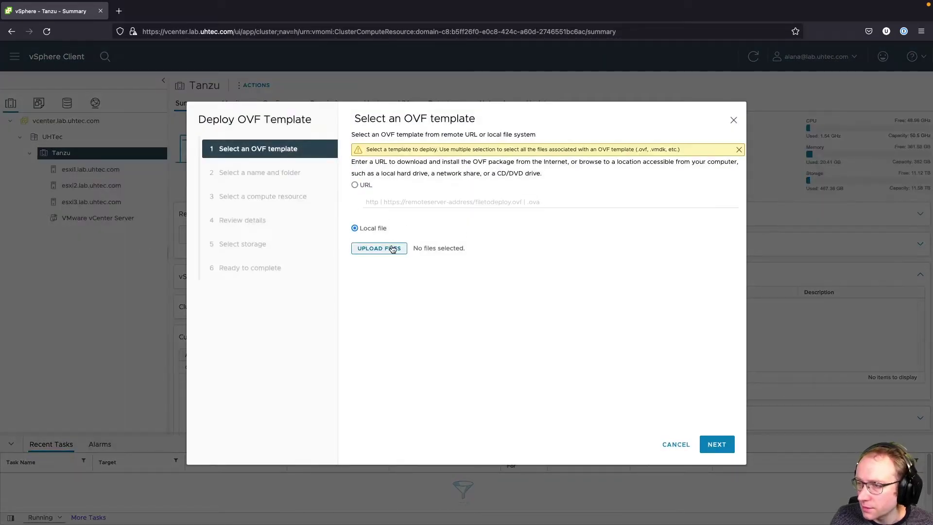
left_click(389, 233)
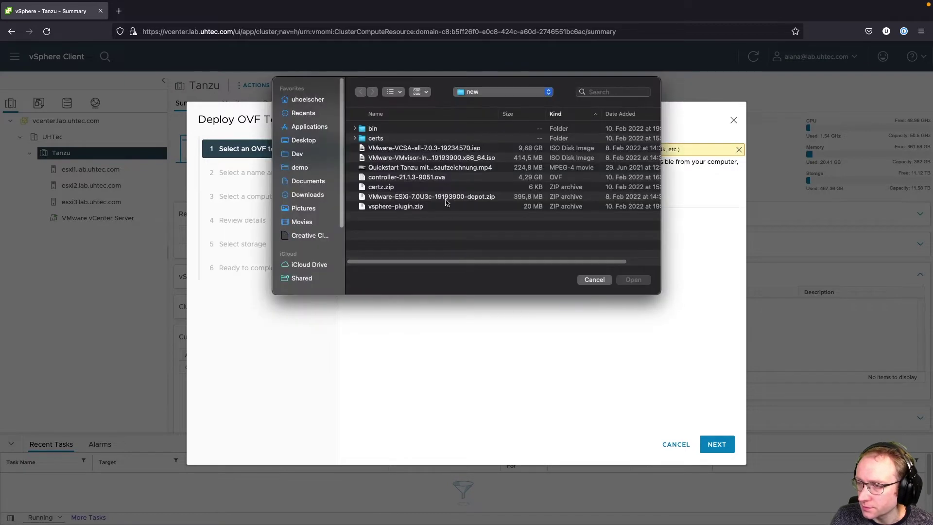
left_click(430, 178)
left_click(634, 280)
- Name the VM alb-controller, keep Tanzu as compute resource, and reach the details review
left_click(716, 446)
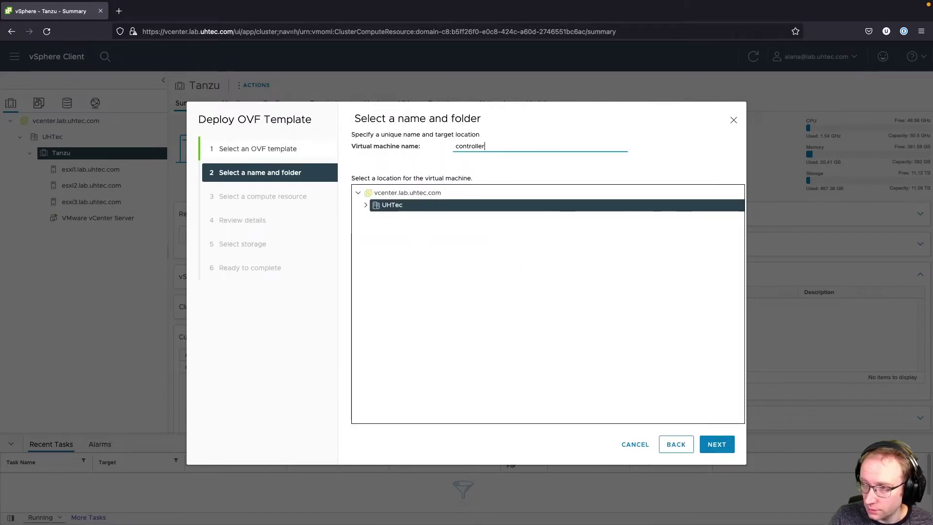
left_click(452, 147)
type("alb-")
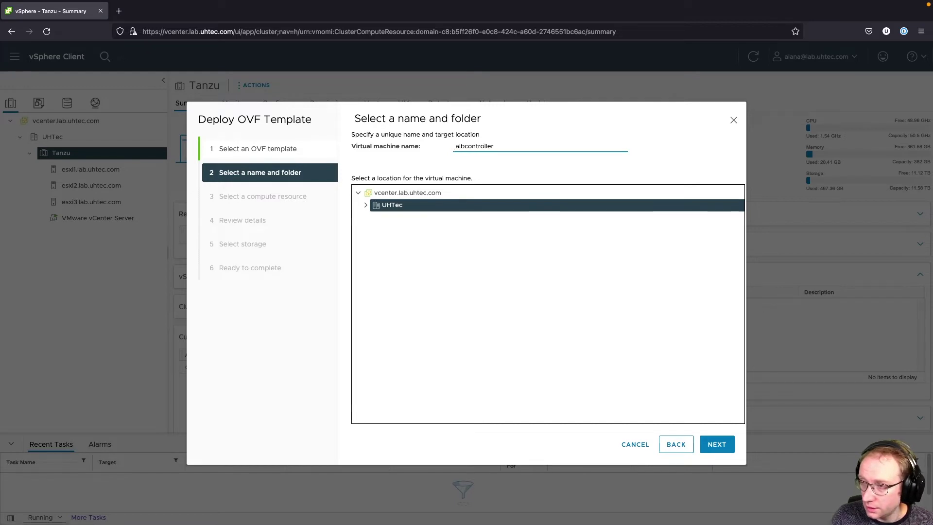
left_click(730, 446)
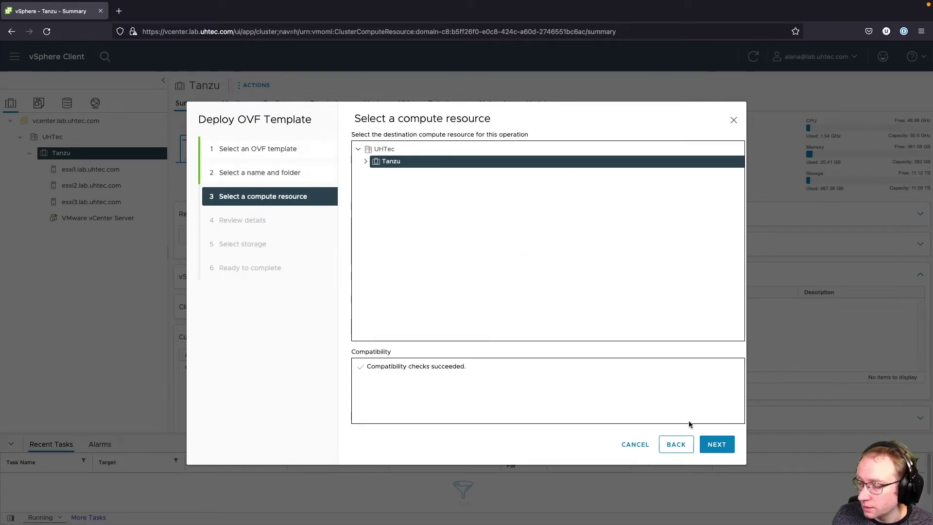
left_click(720, 443)
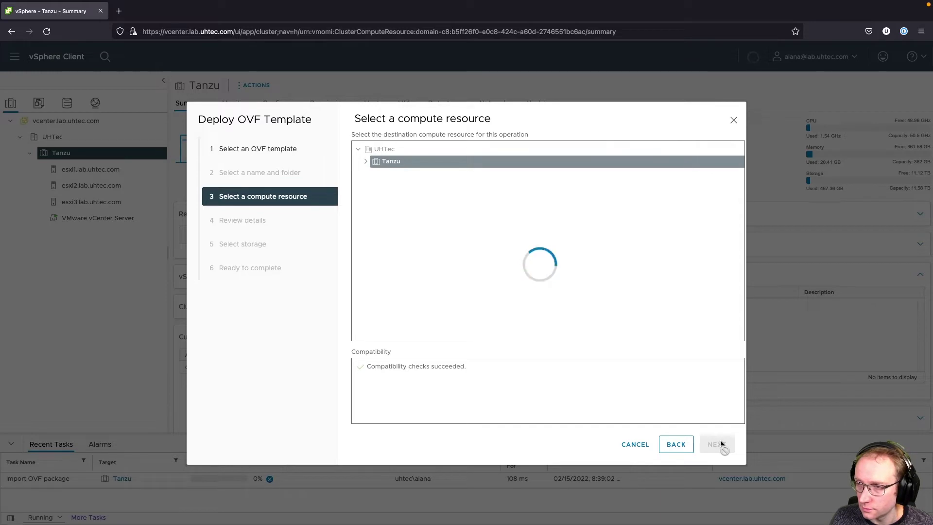
left_click(720, 445)
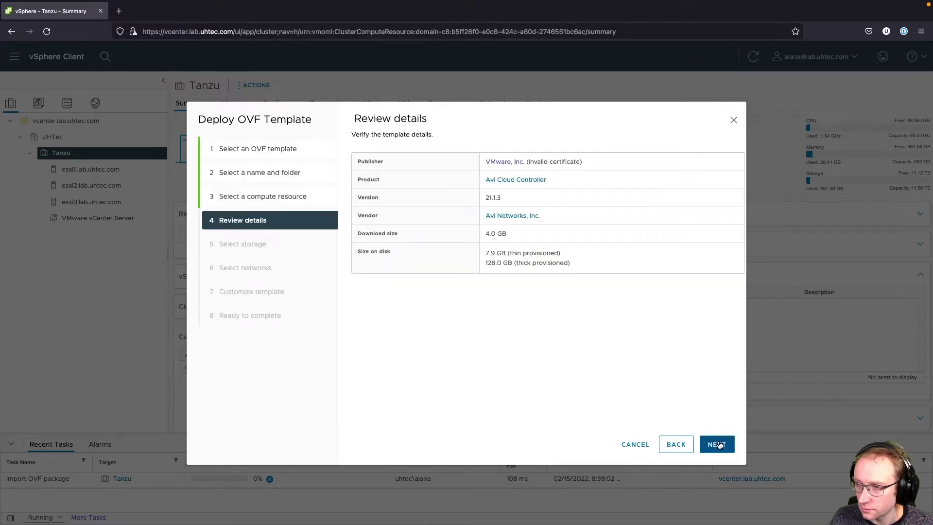
- Place the VM on tanzustorage and map the Management network to TanzuMgt-PG-16
left_click(719, 444)
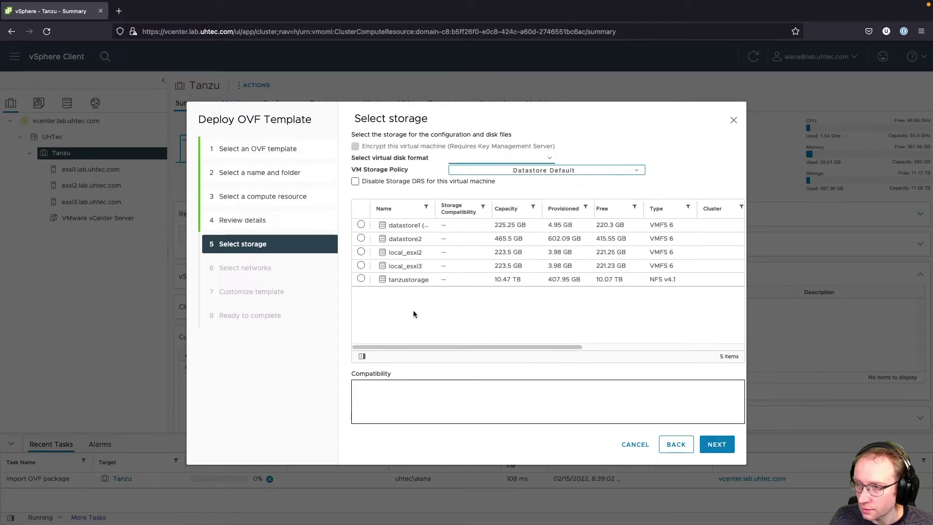
left_click(361, 279)
left_click(717, 444)
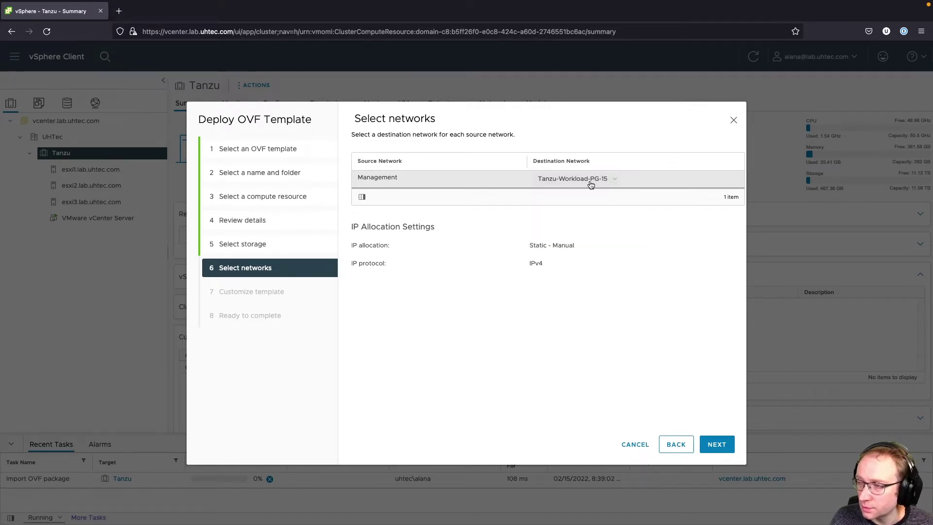
left_click(591, 181)
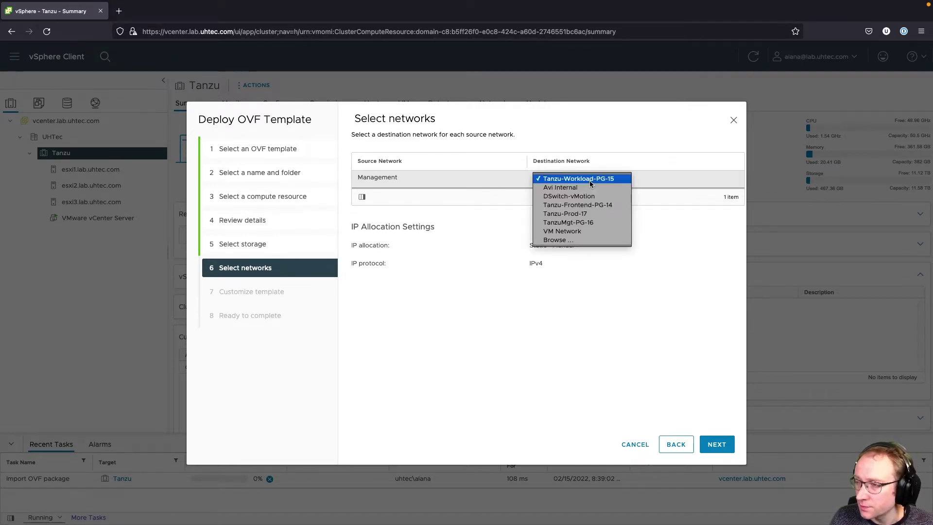
left_click(601, 222)
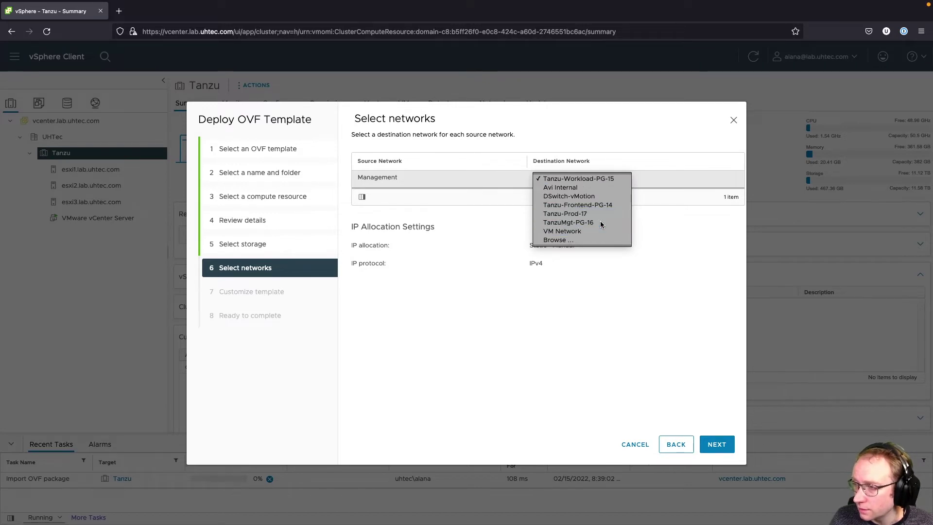
left_click(723, 444)
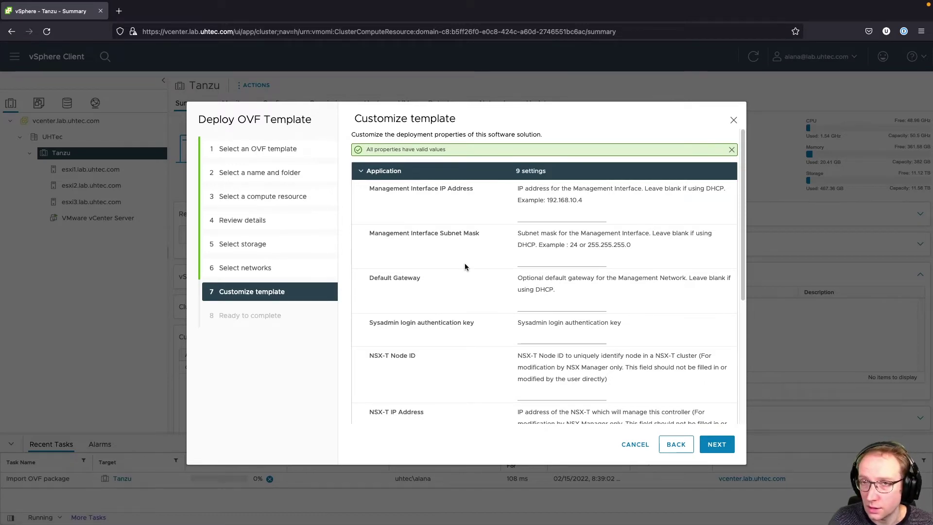
- Copy control plane IP 192.168.16.10 from the spreadsheet into Management Interface IP
key("super+Tab")
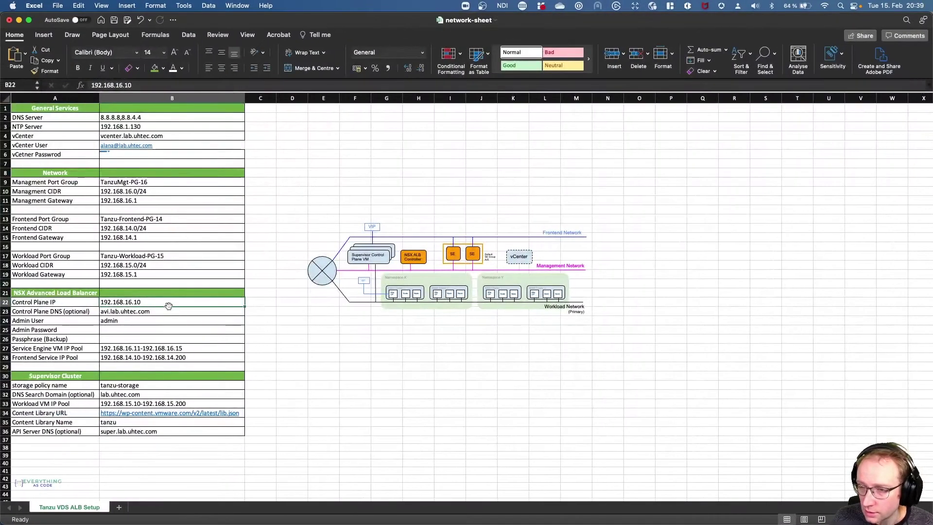
triple_click(153, 87)
key("ctrl+c")
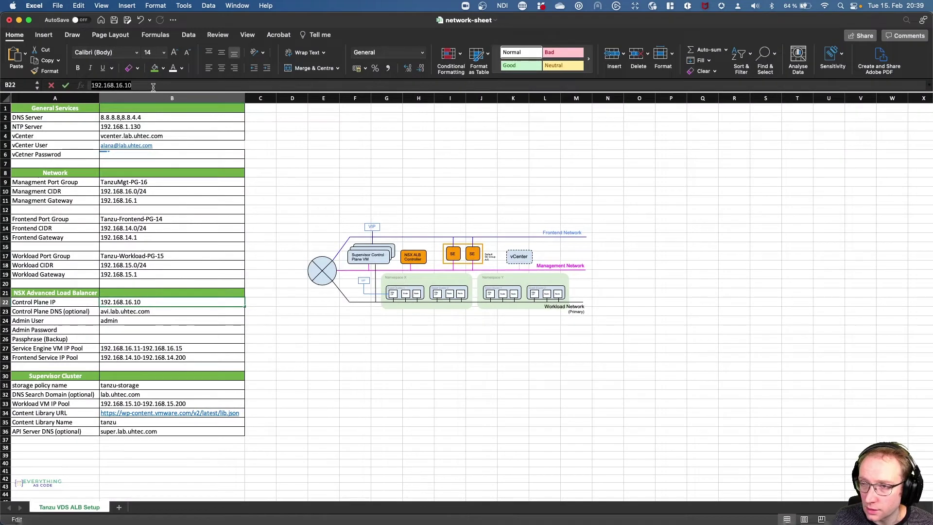
key("super+Tab")
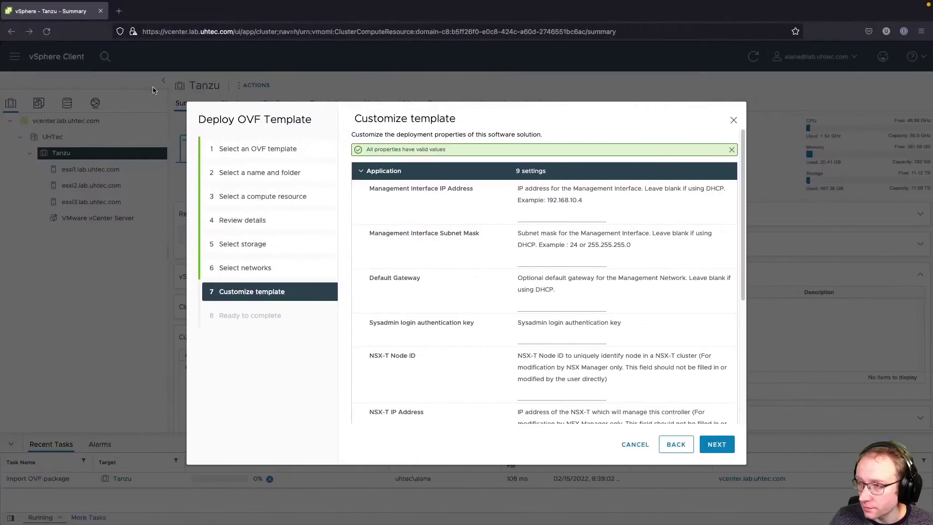
left_click(530, 215)
key("ctrl+v")
- Set subnet mask 255.255.255.0 and default gateway 192.168.16.1, then continue to the summary
left_click(558, 257)
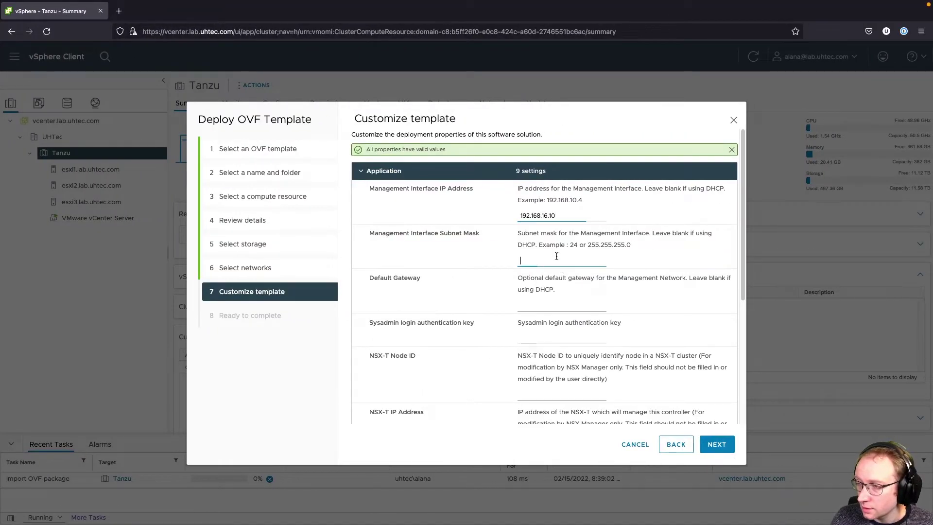
type("255.255.255.0")
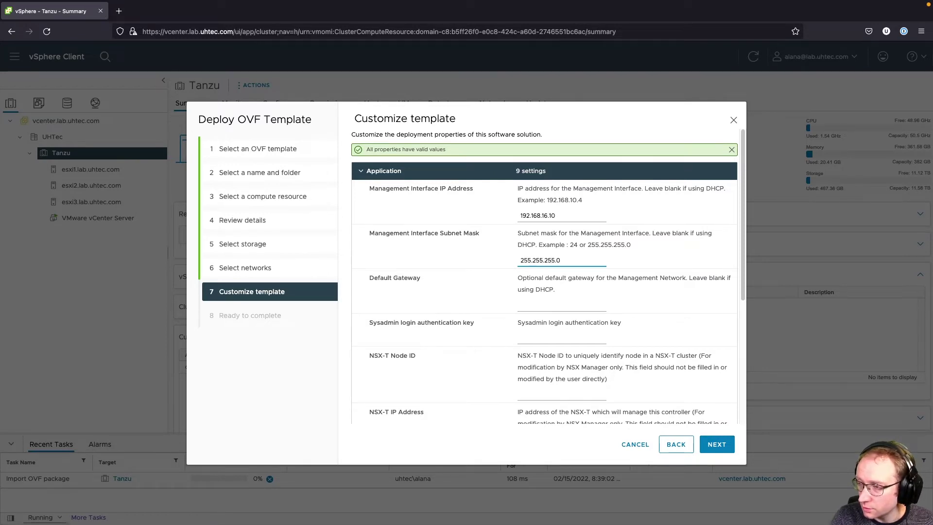
left_click(520, 305)
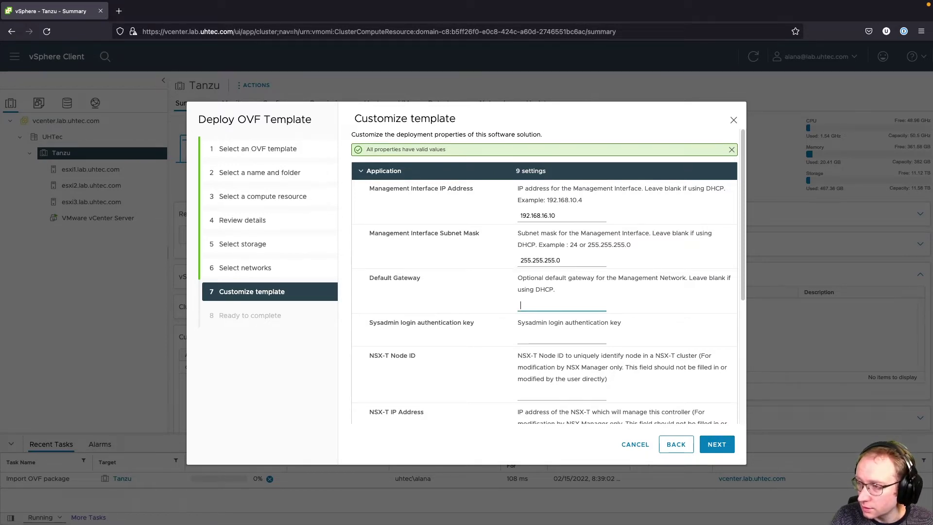
type("192.168.16.1")
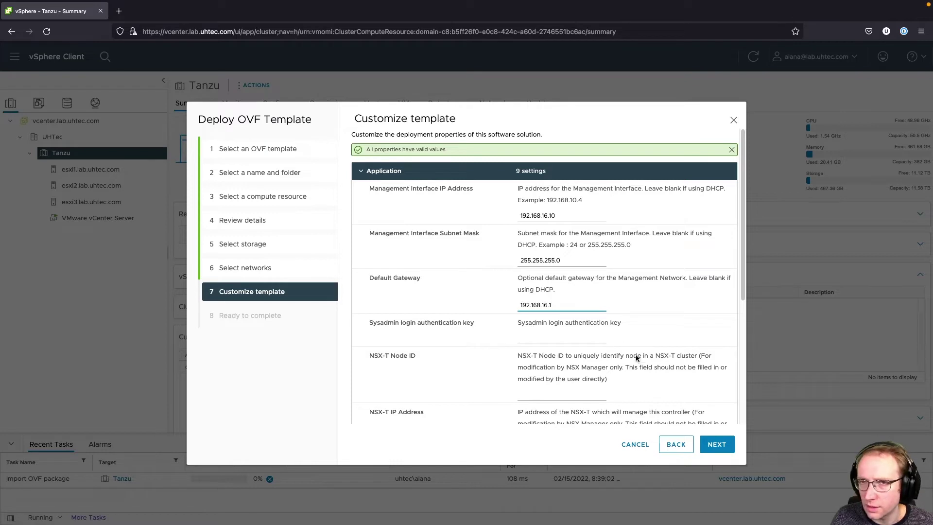
left_click(732, 448)
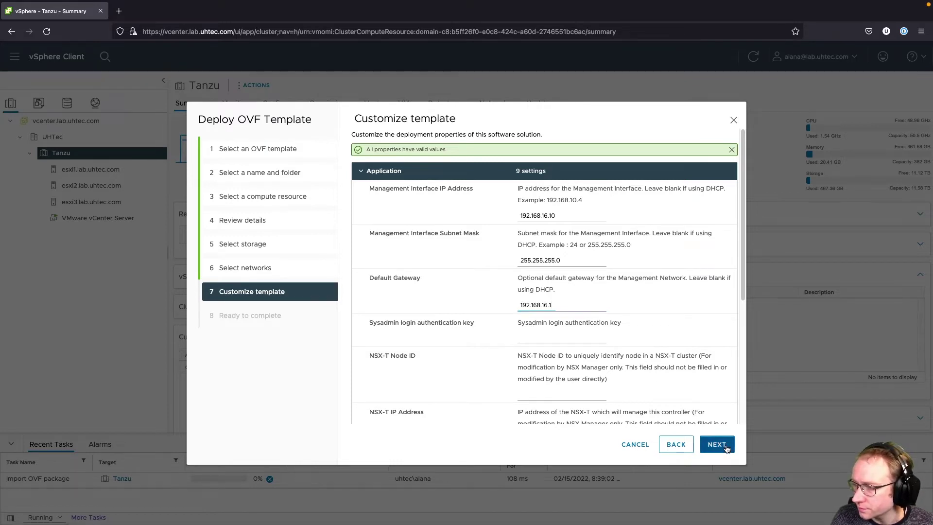
- Finish the alb-controller deployment and power the VM on
left_click(719, 446)
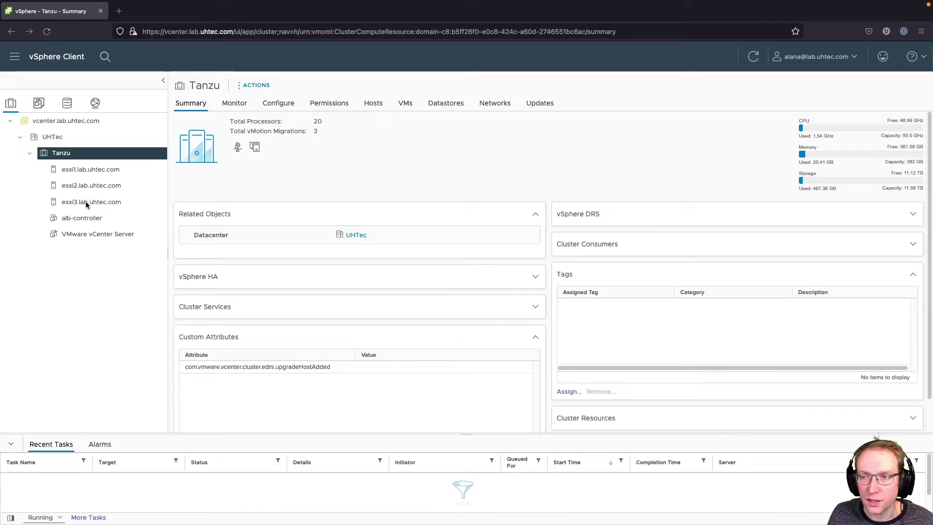
right_click(82, 217)
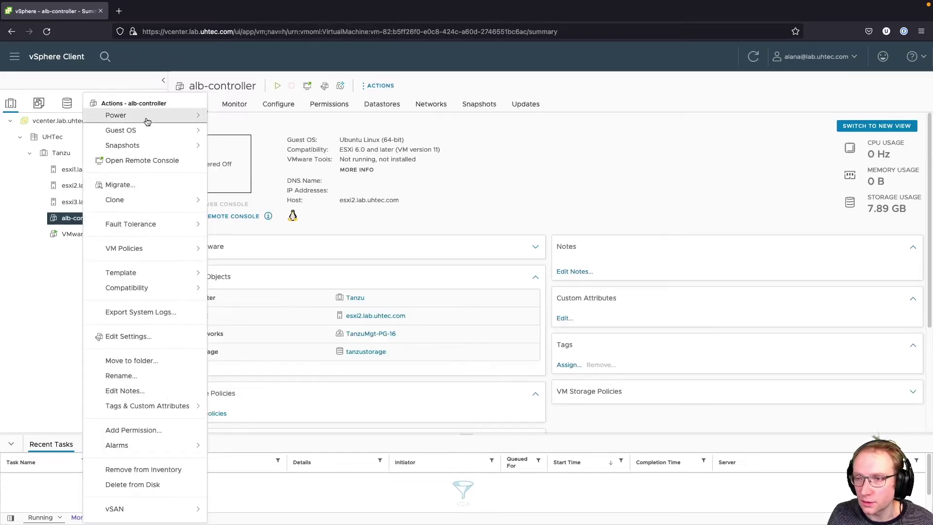
left_click(197, 117)
left_click(232, 122)
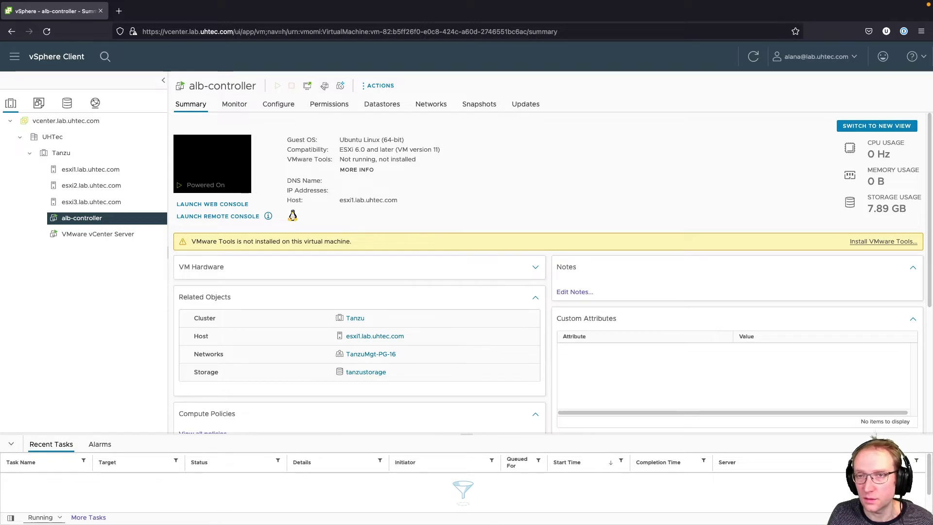
- Browse to the controller at 192.168.16.10, accepting its self-signed certificate
left_click(119, 10)
type("192.168.16.10/")
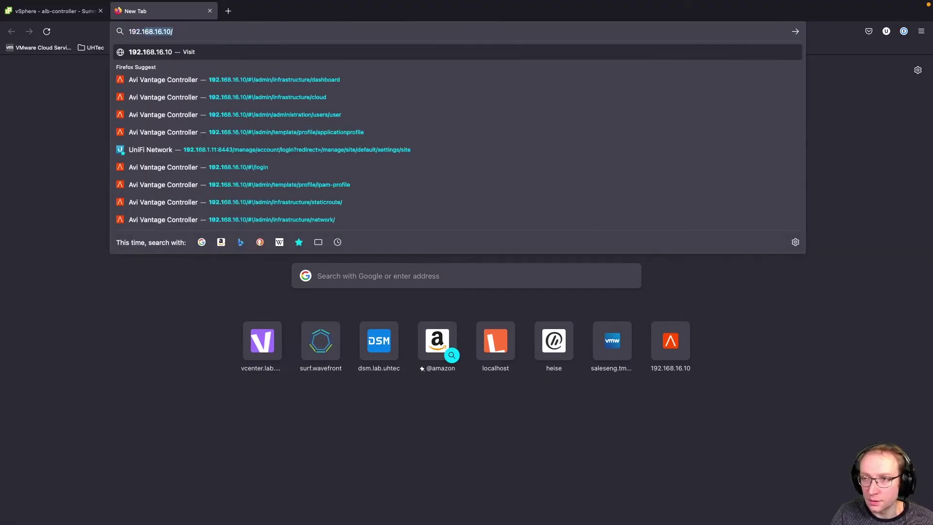
key("Return")
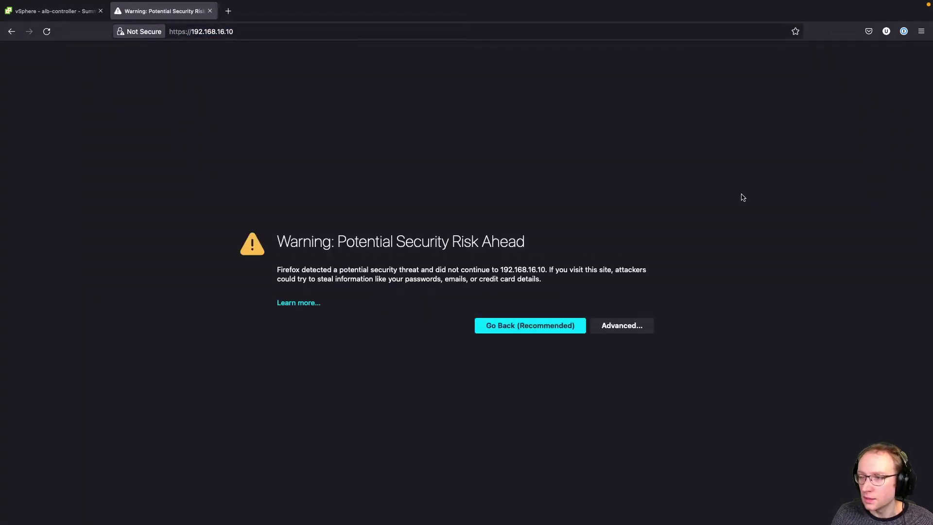
left_click(627, 330)
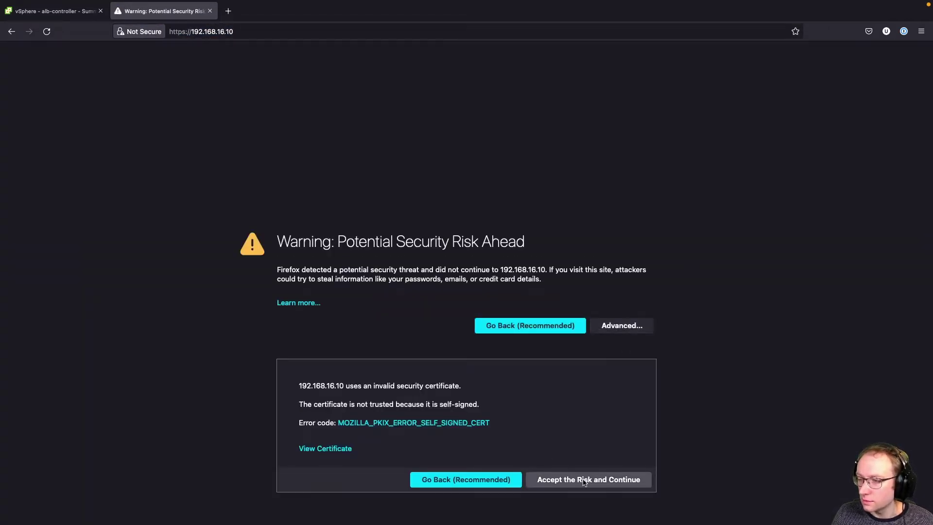
left_click(584, 480)
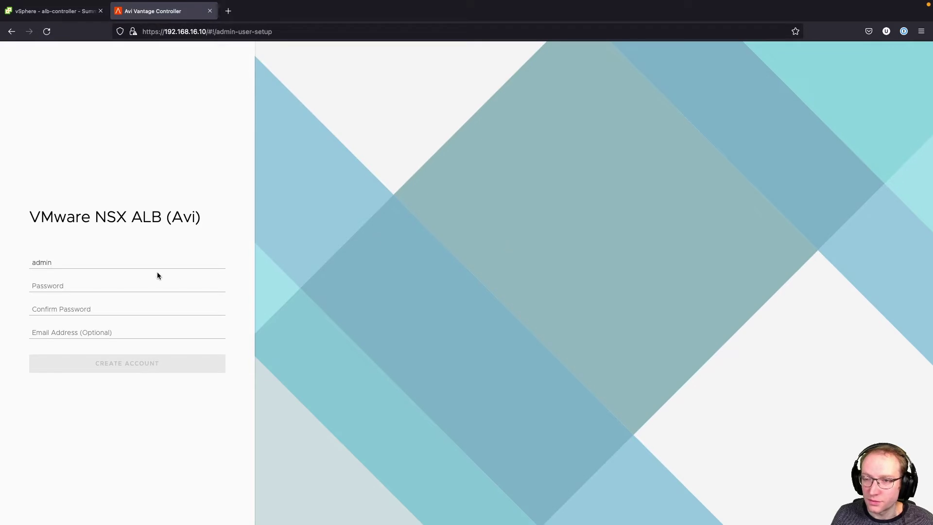
- Create the admin account, entering and confirming the admin password
left_click(125, 284)
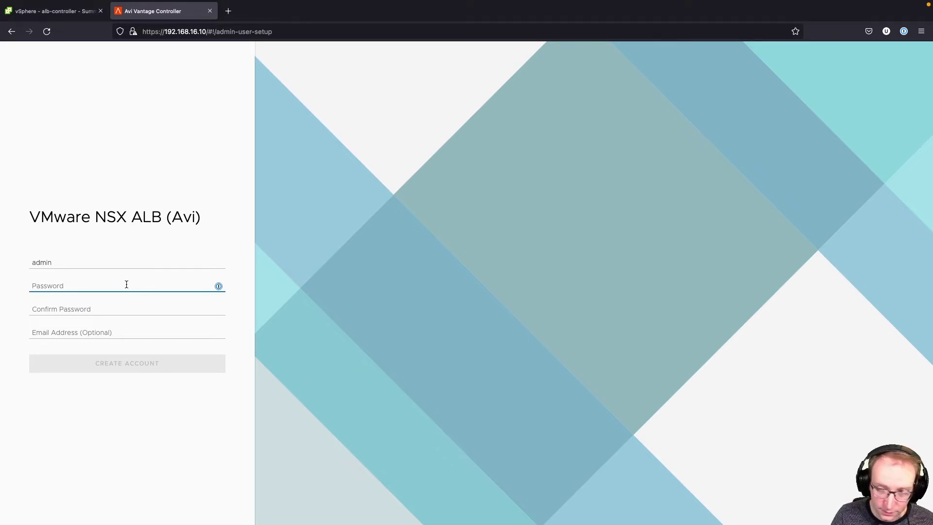
type("VM")
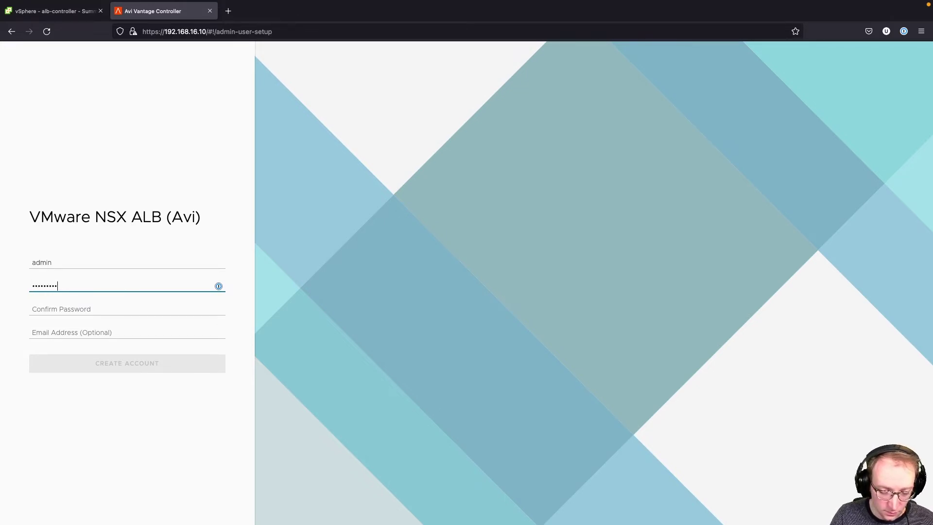
key("Tab")
type("V")
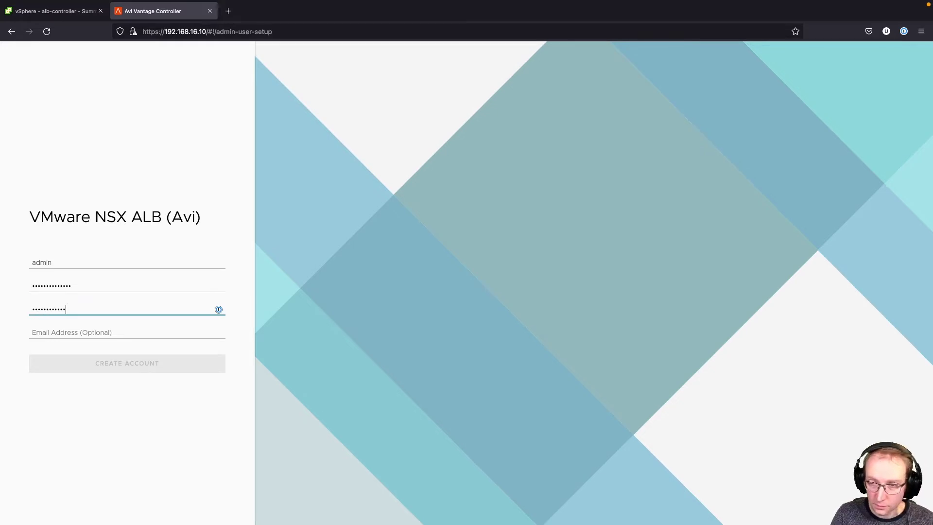
key("Tab")
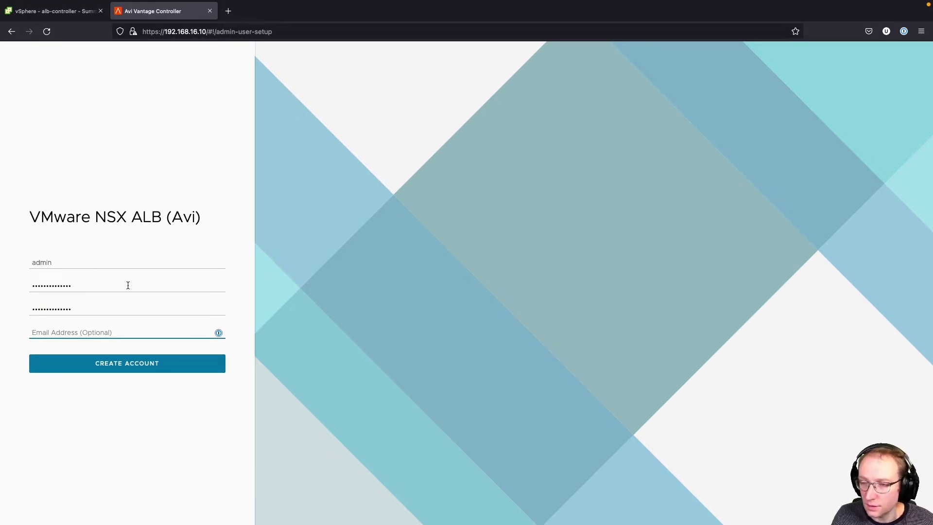
left_click(153, 371)
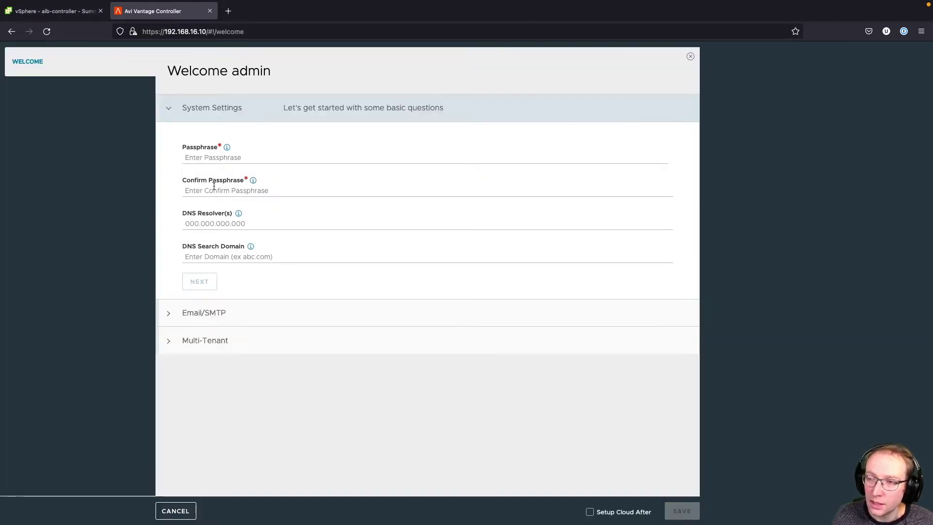
- Enter and confirm the backup passphrase
left_click(227, 160)
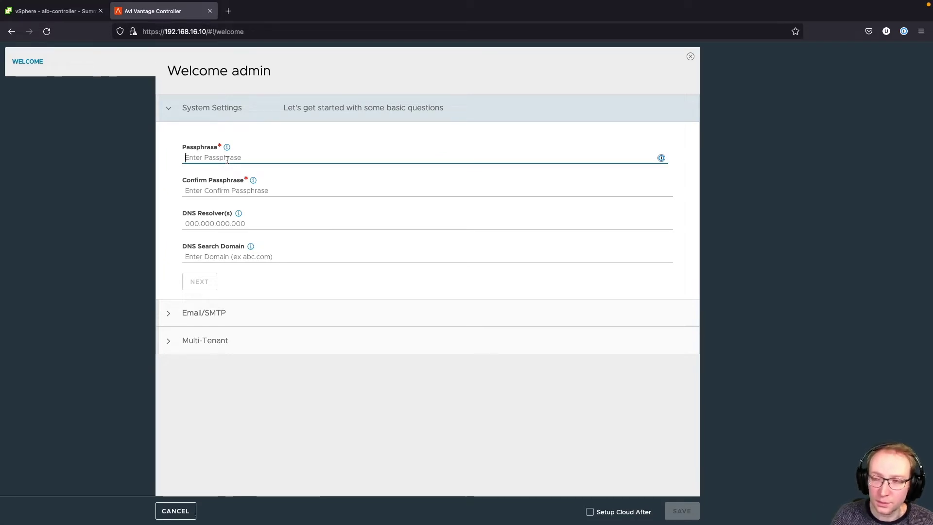
type("VMware")
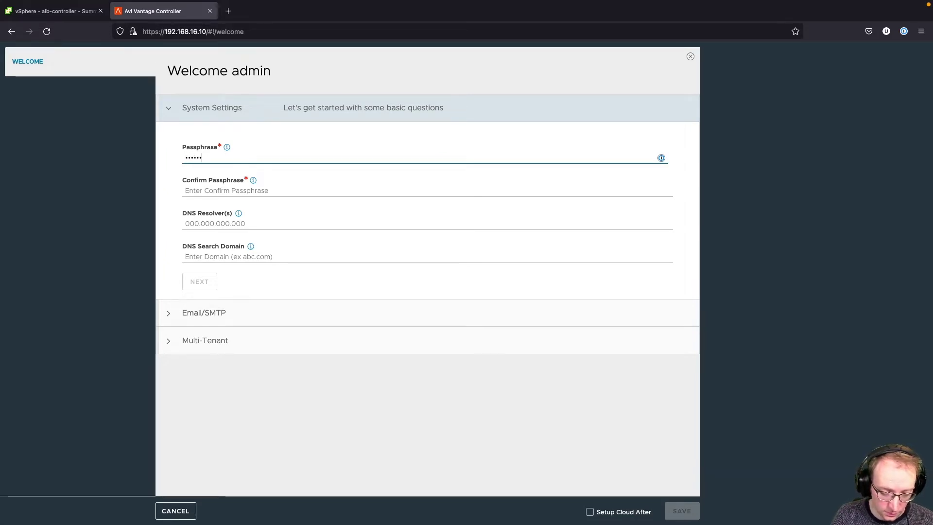
type("!VMre")
left_click(186, 191)
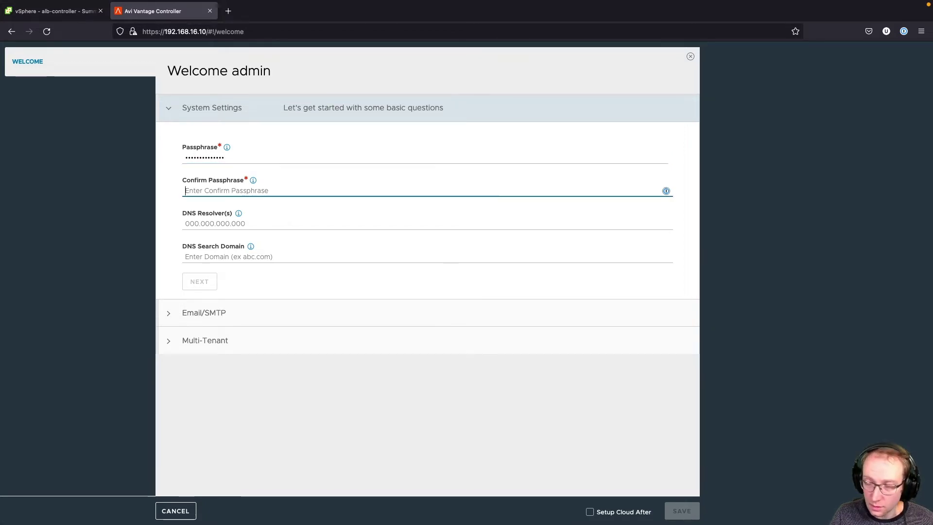
type("VMware")
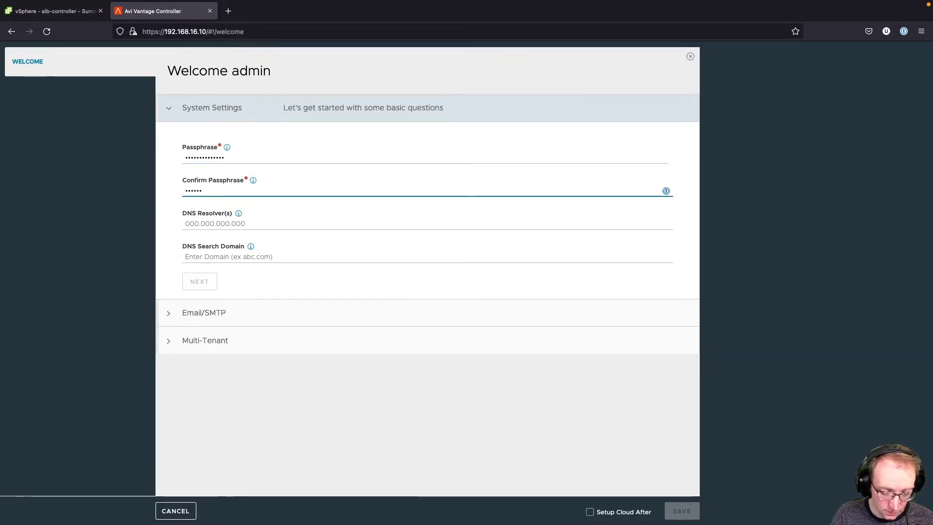
type("1!VMware")
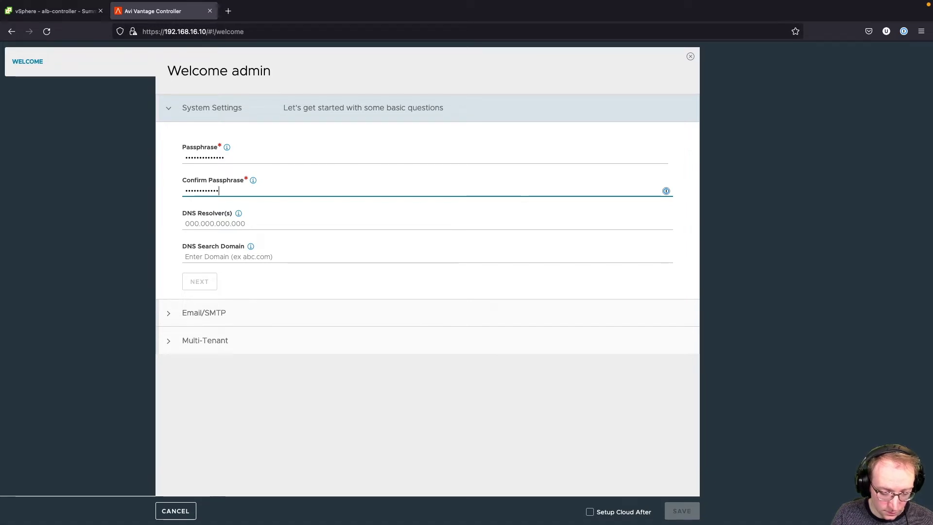
- Set DNS resolvers 8.8.8.8,8.8.4.4 and search domain lab.uhtec.com, then continue
key("Tab")
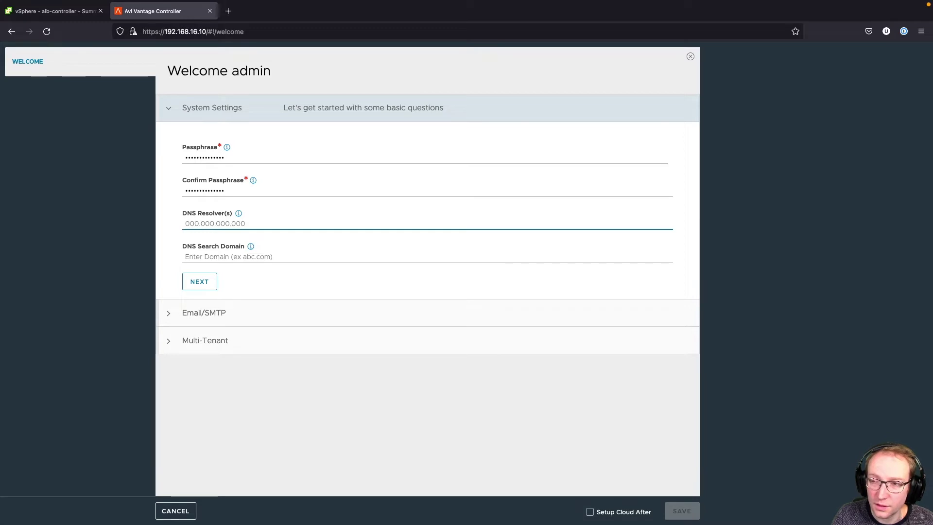
type("8.8.8.8")
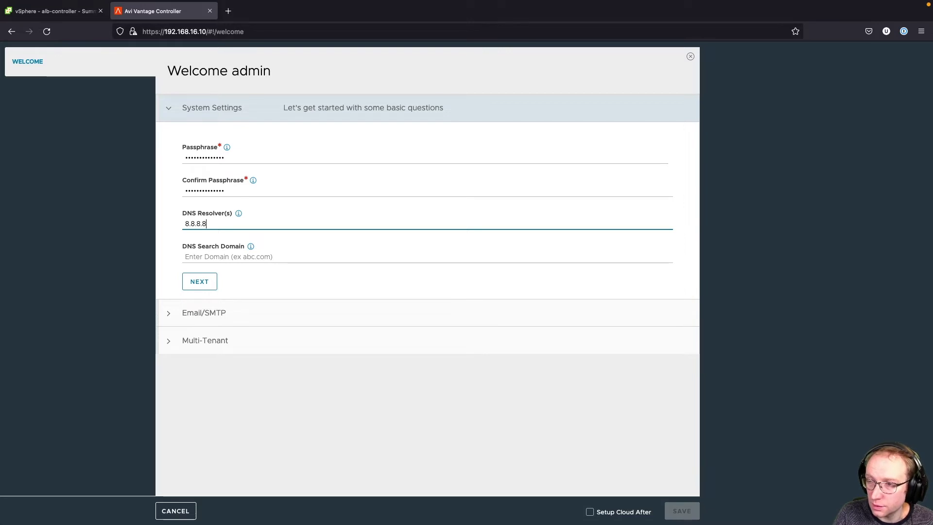
type(",8.8.4.4")
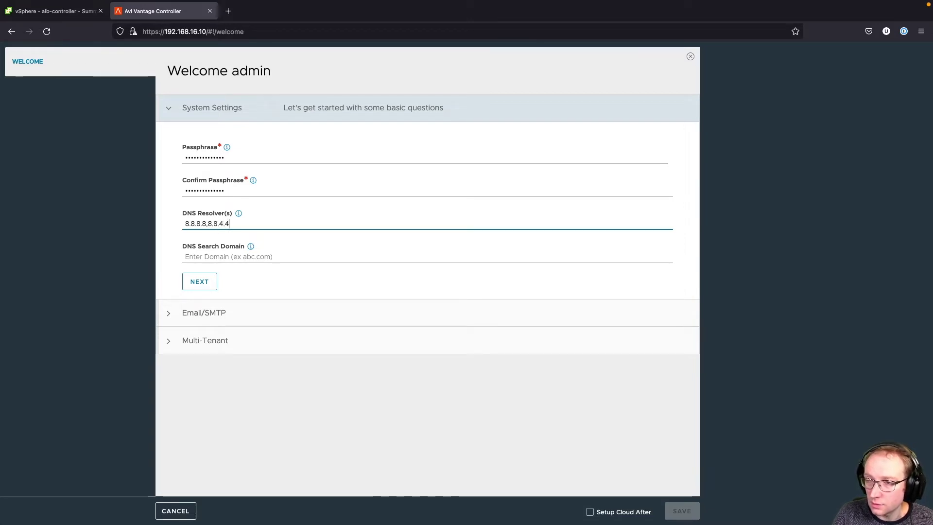
left_click(185, 257)
type("lab.uhtec")
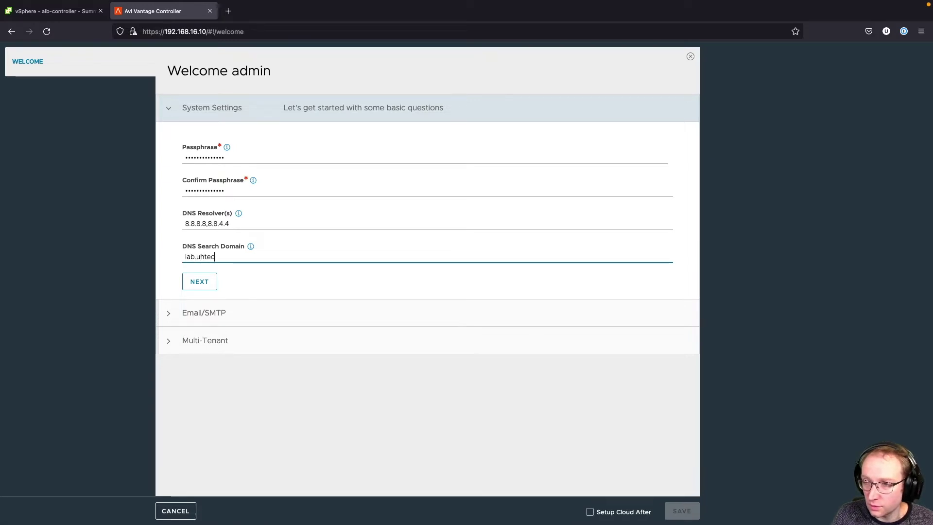
type(".com")
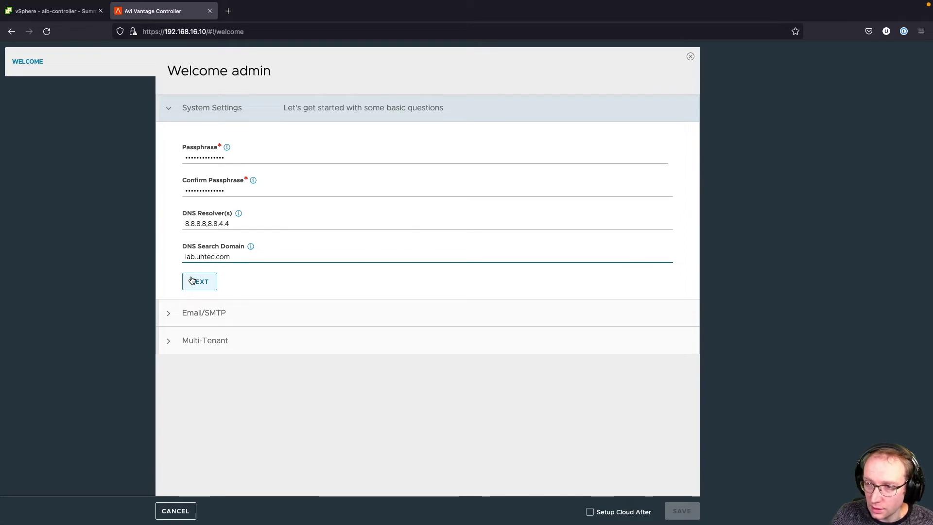
key("super+Tab")
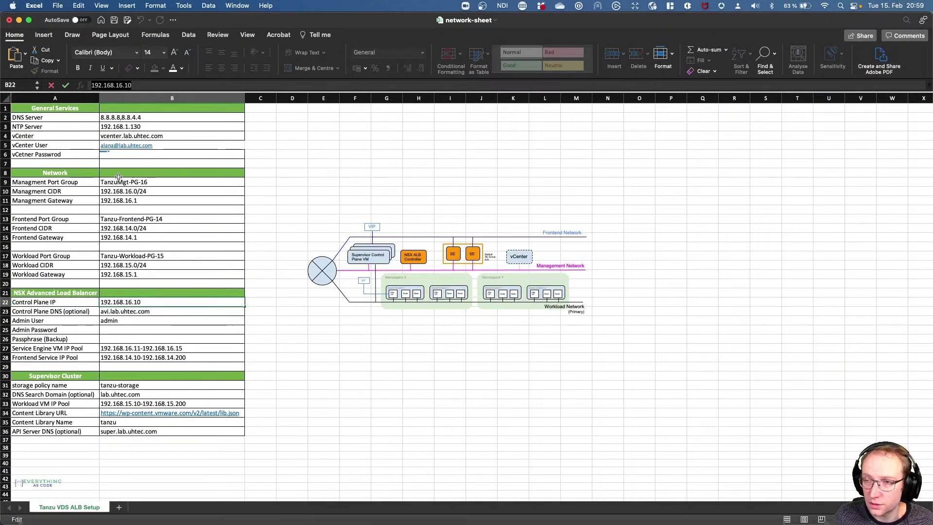
key("super+Tab")
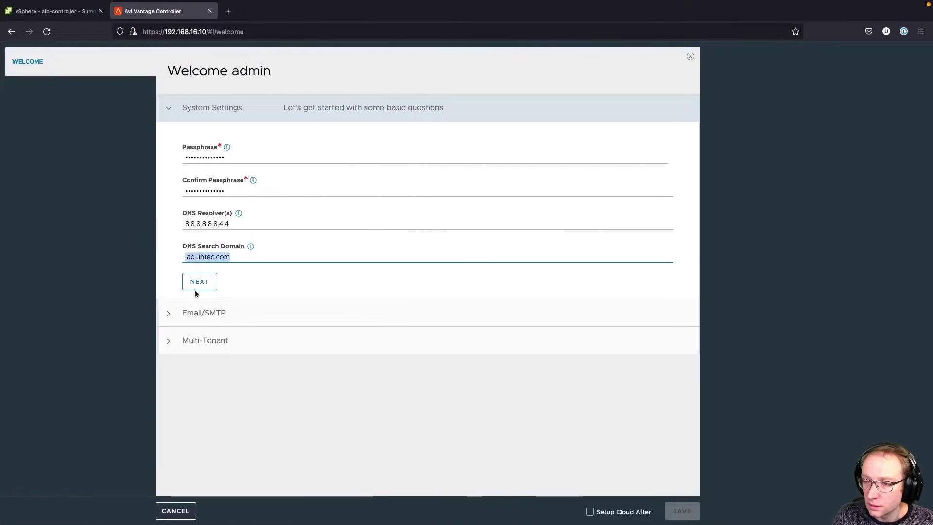
left_click(198, 286)
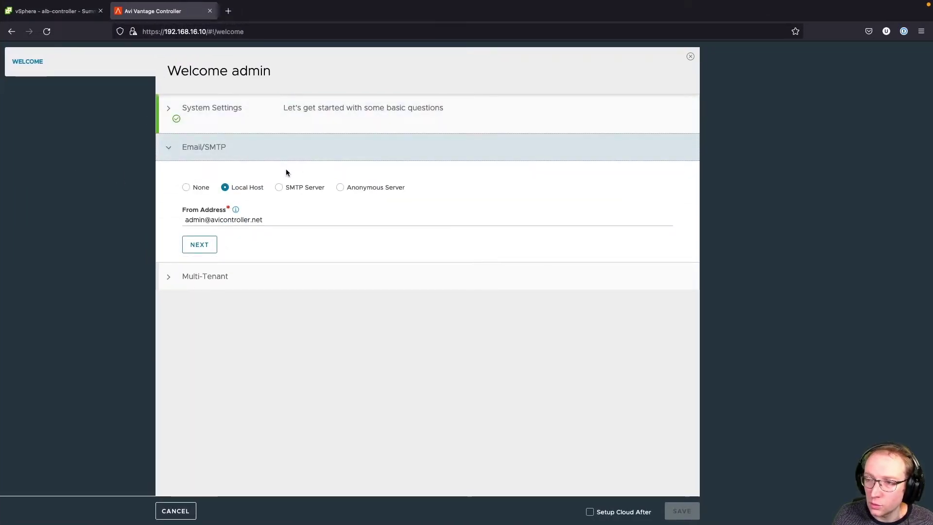
- Select None for Email/SMTP, keep tenancy defaults, tick Setup Cloud After and save
left_click(187, 190)
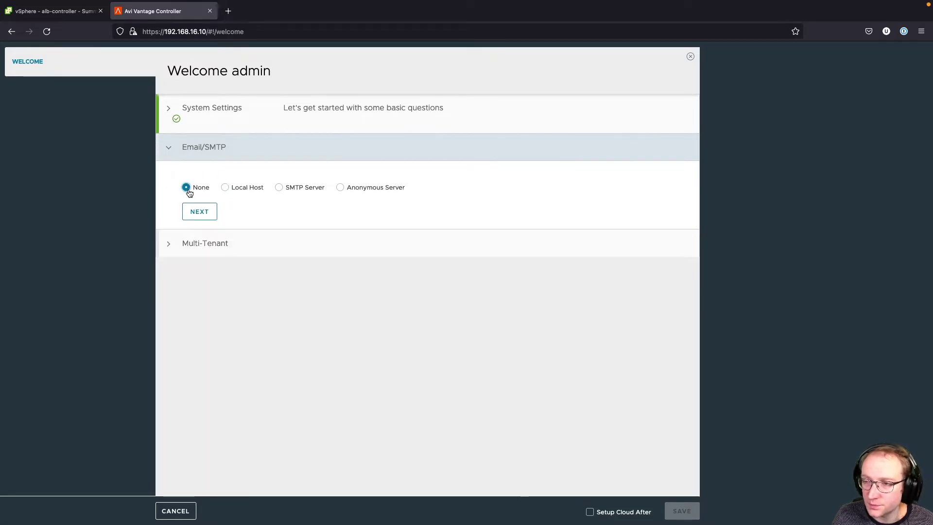
left_click(207, 212)
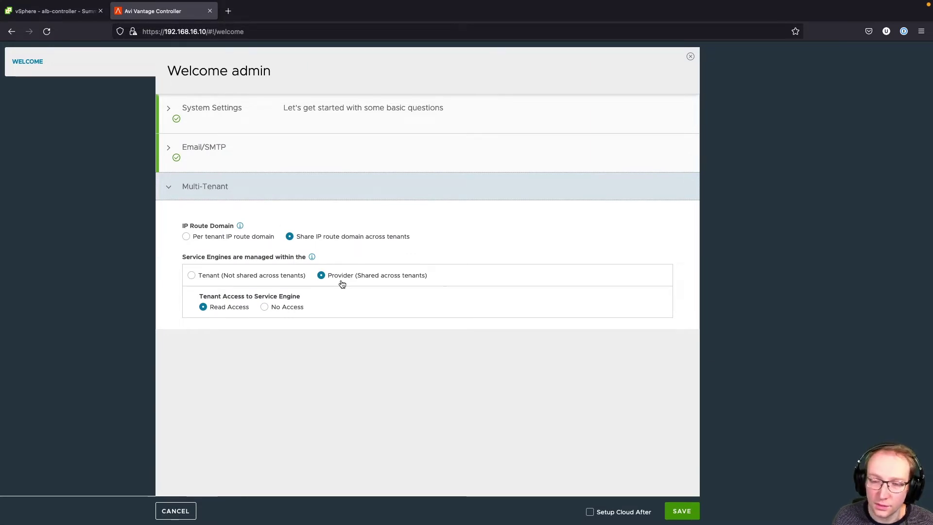
left_click(590, 513)
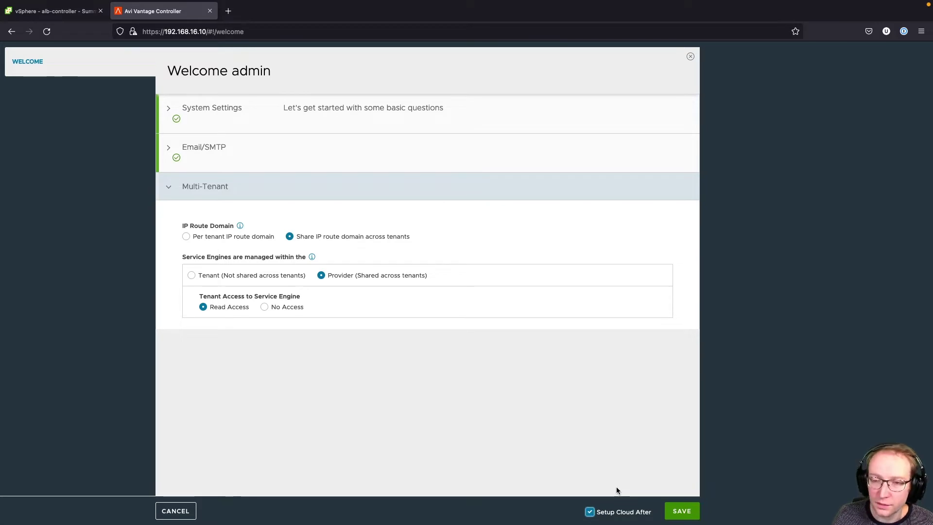
left_click(683, 511)
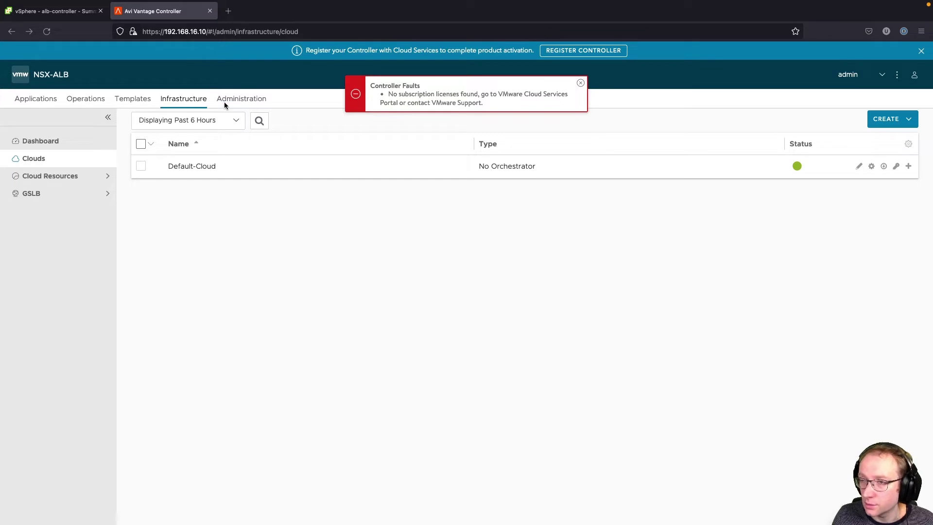
- Set the license tier to Essentials under Administration > Settings > Licensing and save
left_click(249, 99)
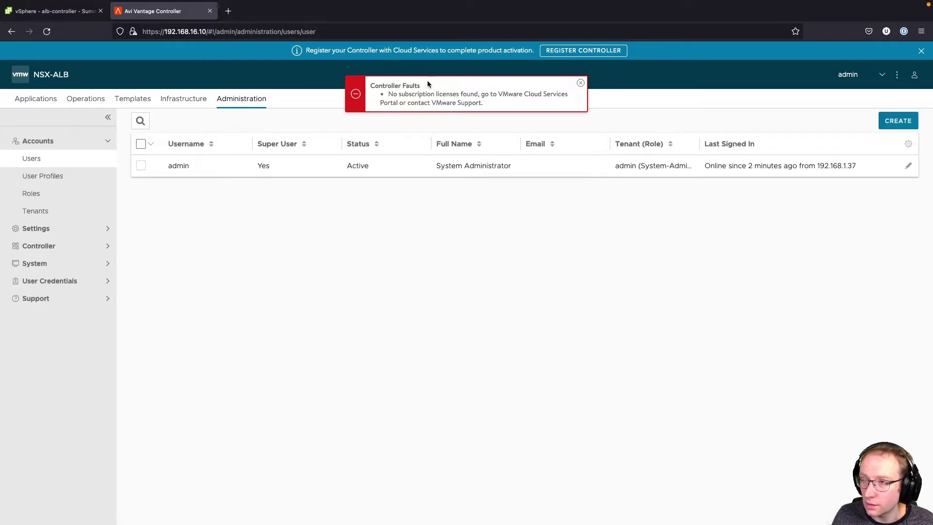
left_click(581, 83)
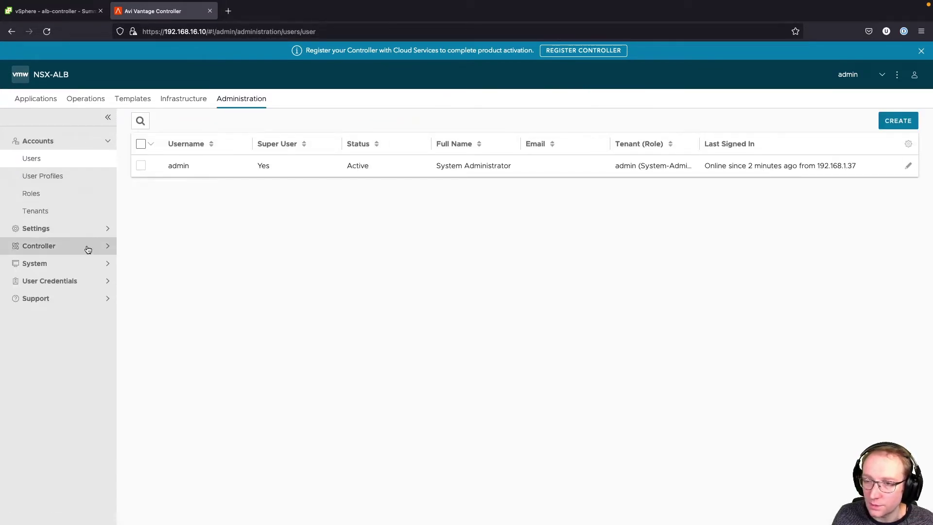
left_click(100, 232)
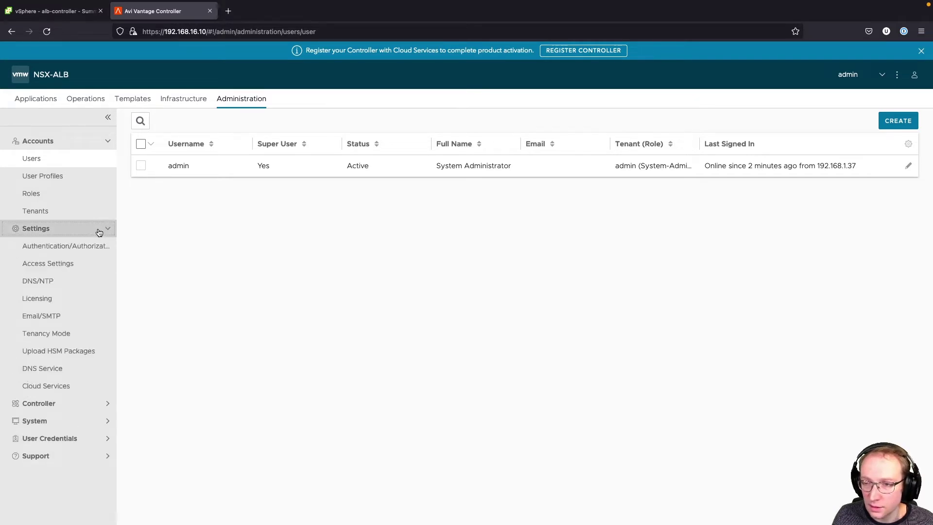
left_click(53, 299)
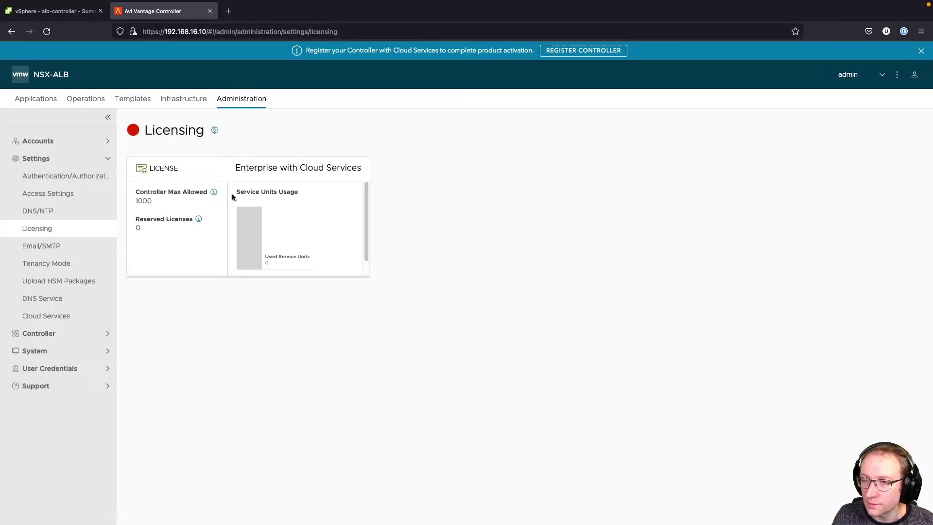
left_click(215, 129)
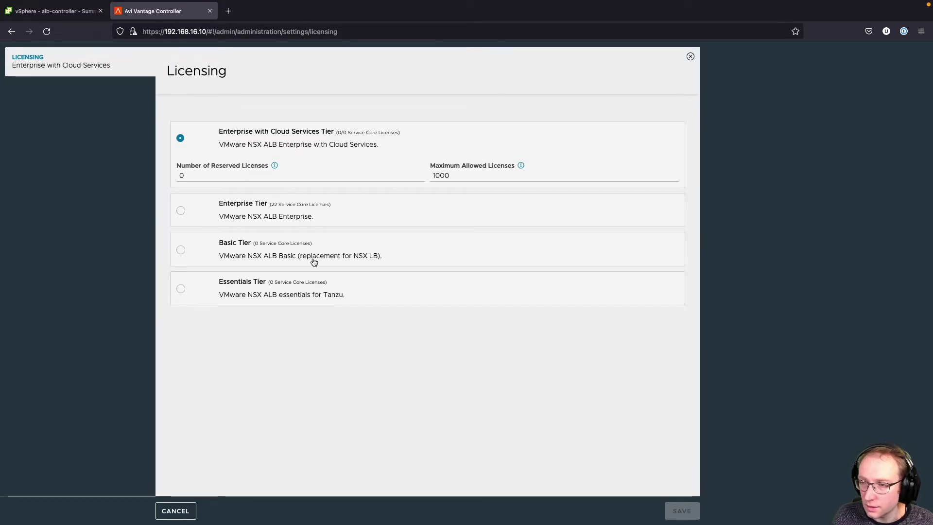
left_click(181, 290)
left_click(680, 513)
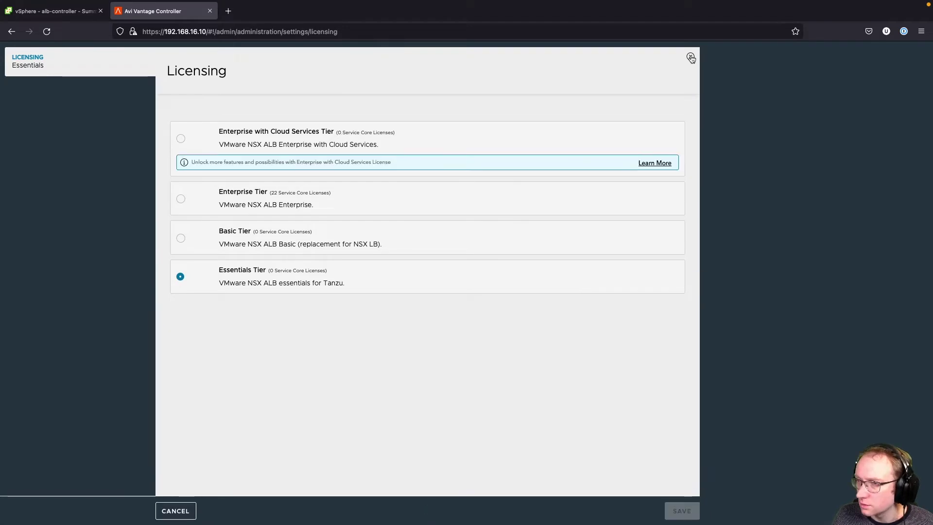
left_click(691, 58)
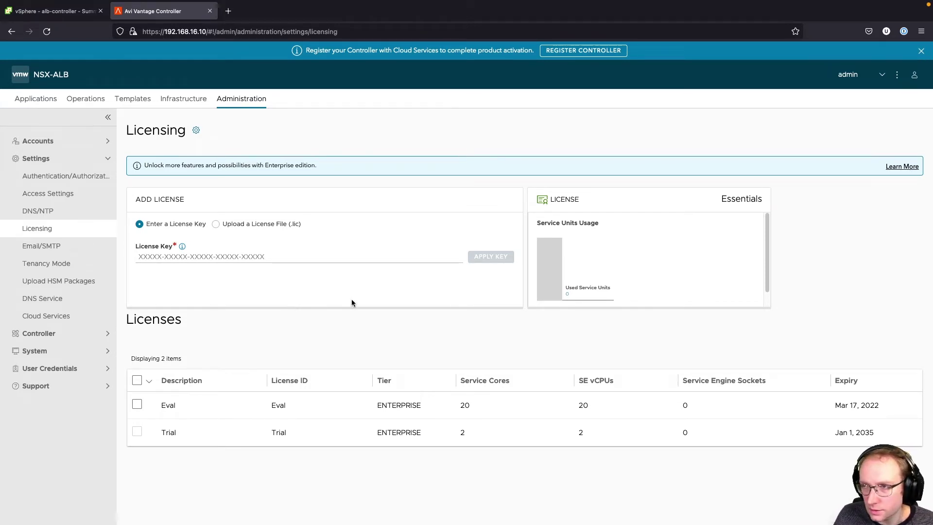
left_click(922, 50)
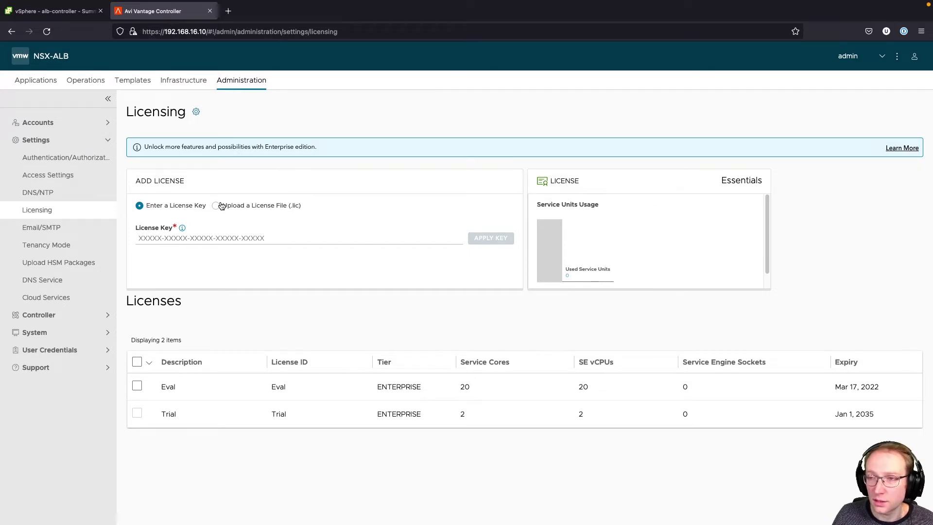
- Convert Default-Cloud's cloud type to VMware vCenter/vSphere ESX from Infrastructure > Clouds
left_click(184, 81)
left_click(66, 146)
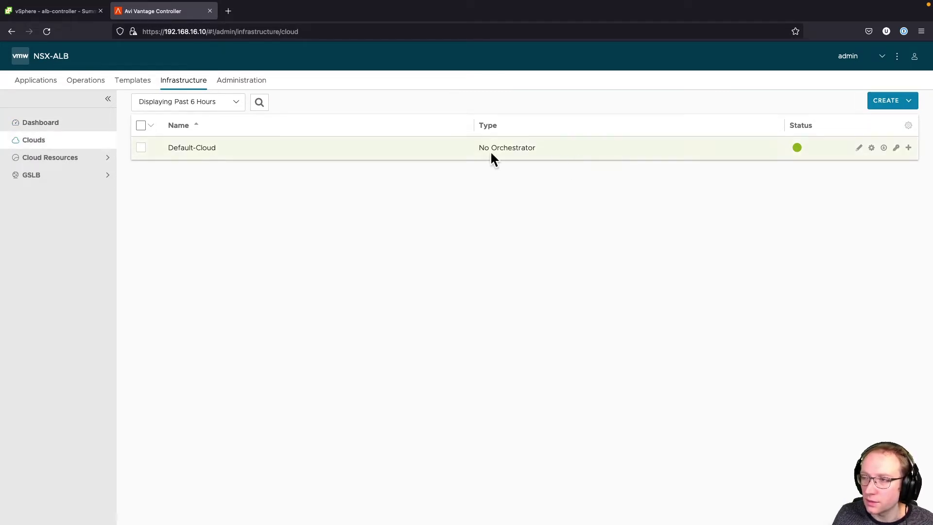
left_click(885, 149)
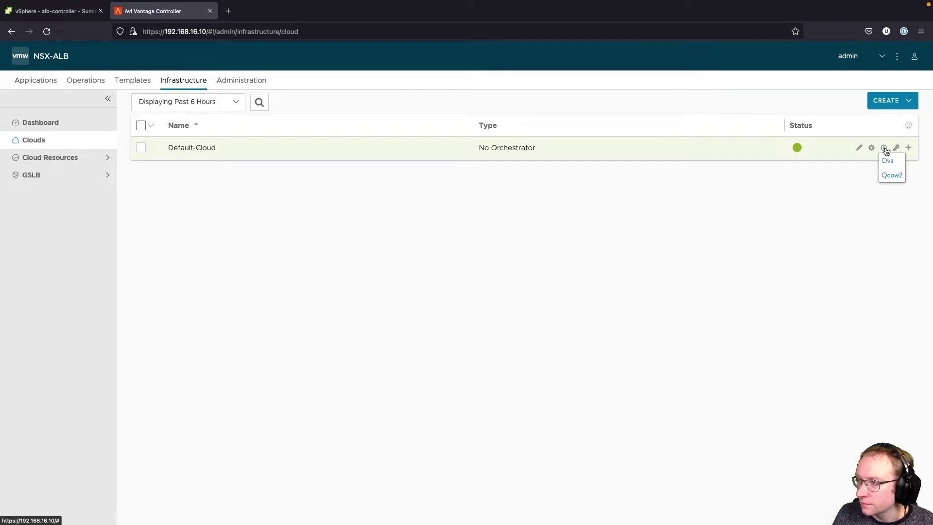
left_click(872, 149)
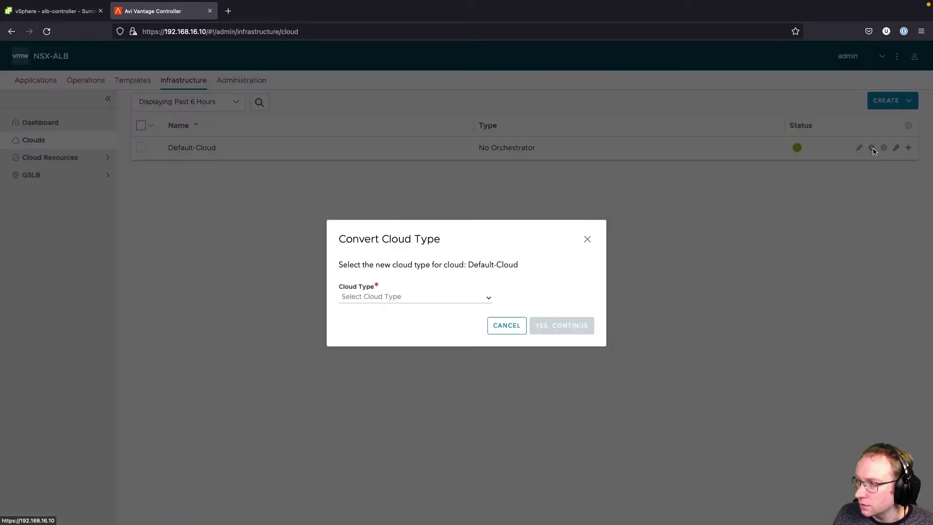
left_click(425, 296)
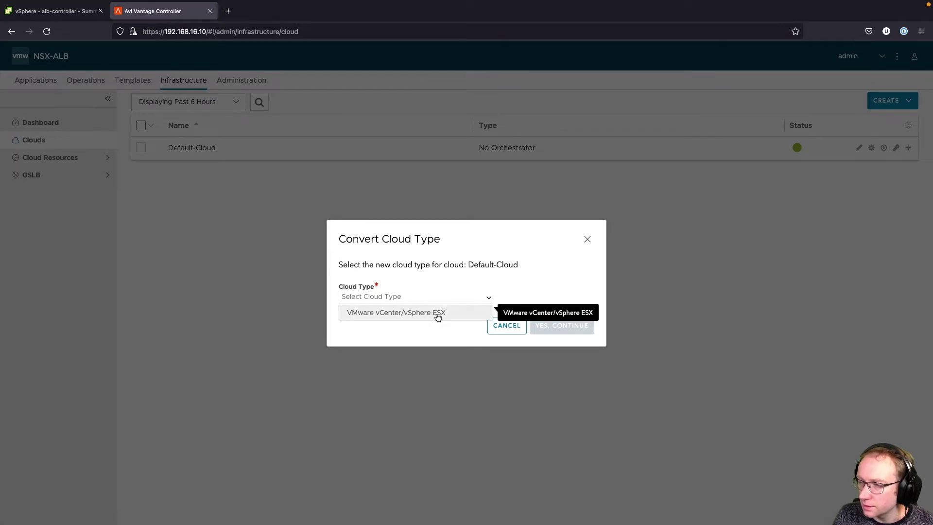
left_click(437, 316)
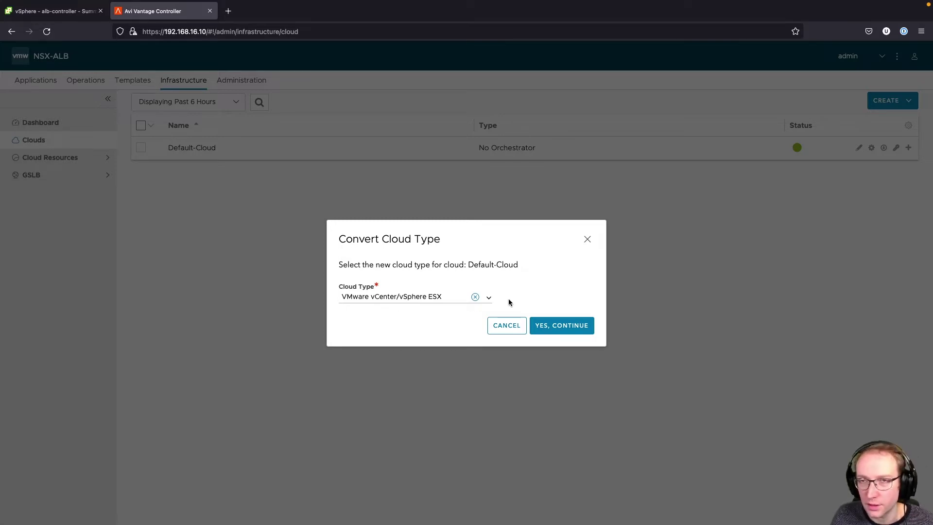
left_click(557, 324)
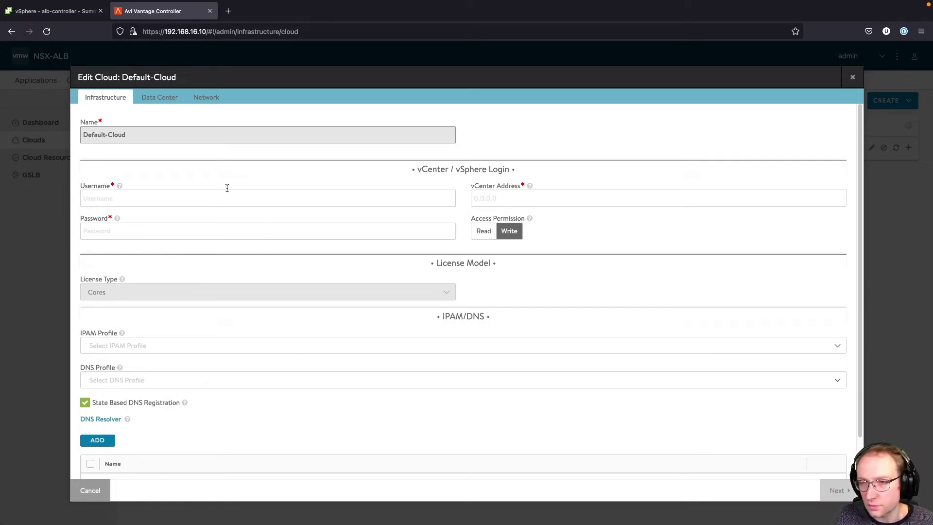
- Enter the vCenter username, address vcenter.lab.uhtec.com and account password, then continue
left_click(201, 195)
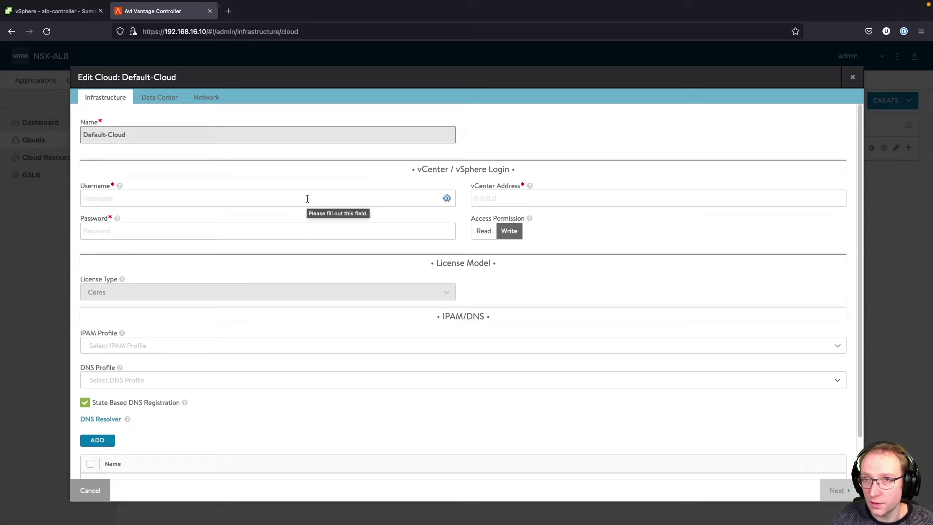
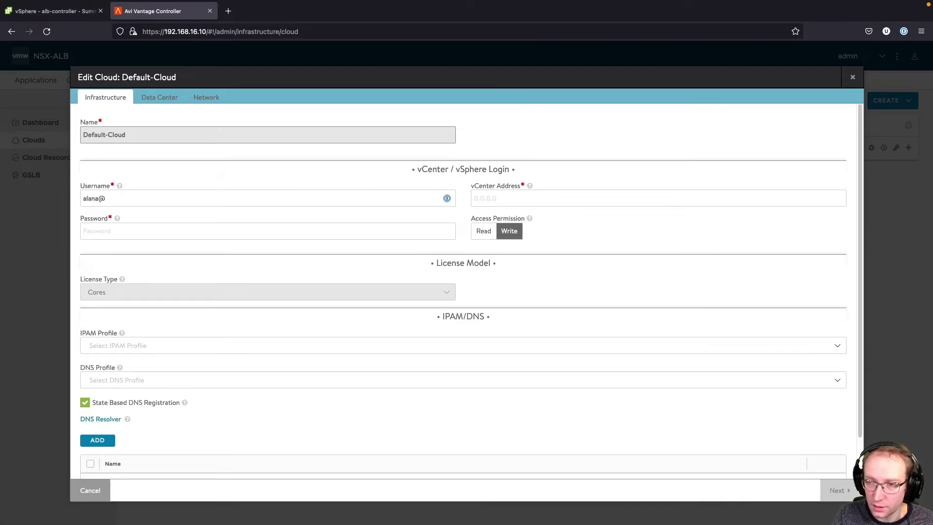
key("Tab")
type("v")
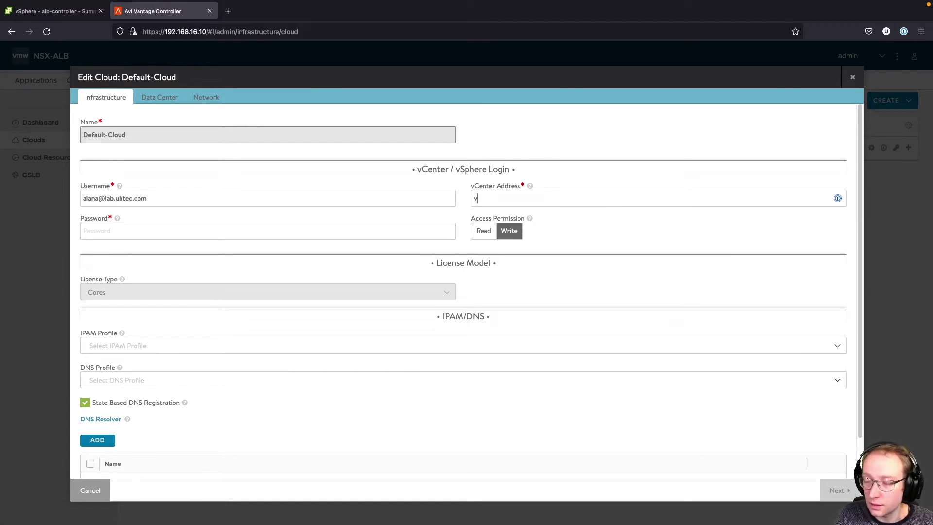
type("center.lab.")
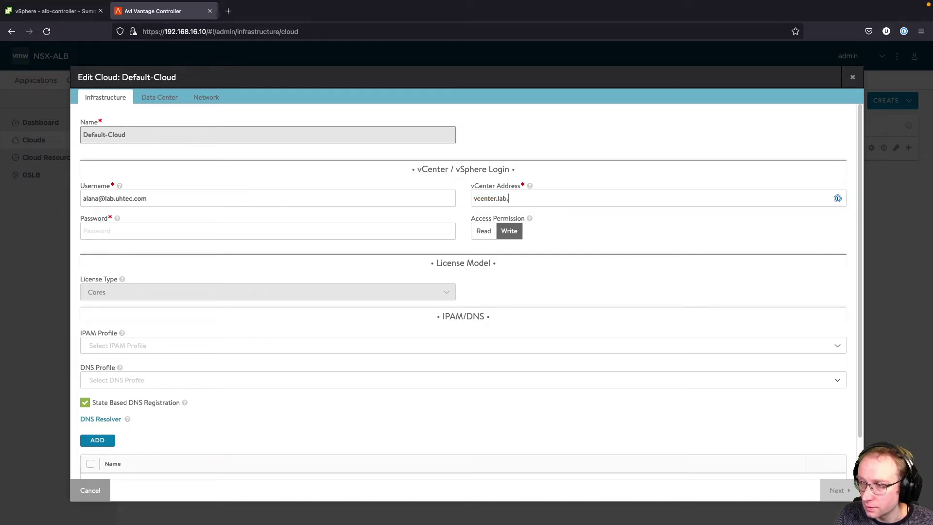
type("uhtec.com")
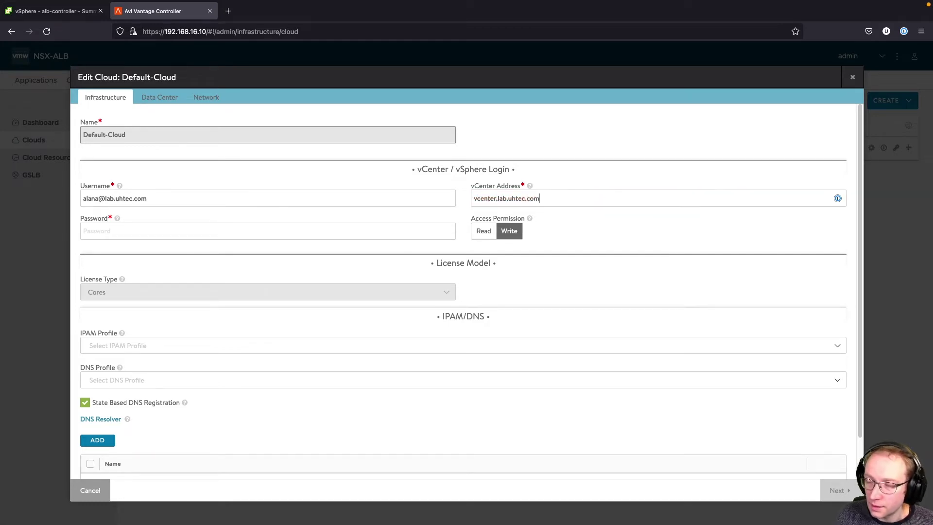
left_click(258, 235)
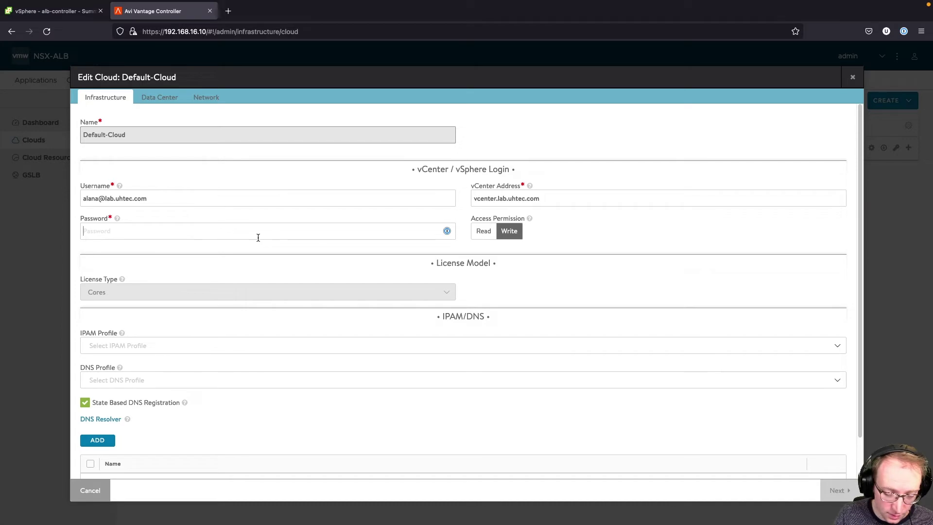
type("*")
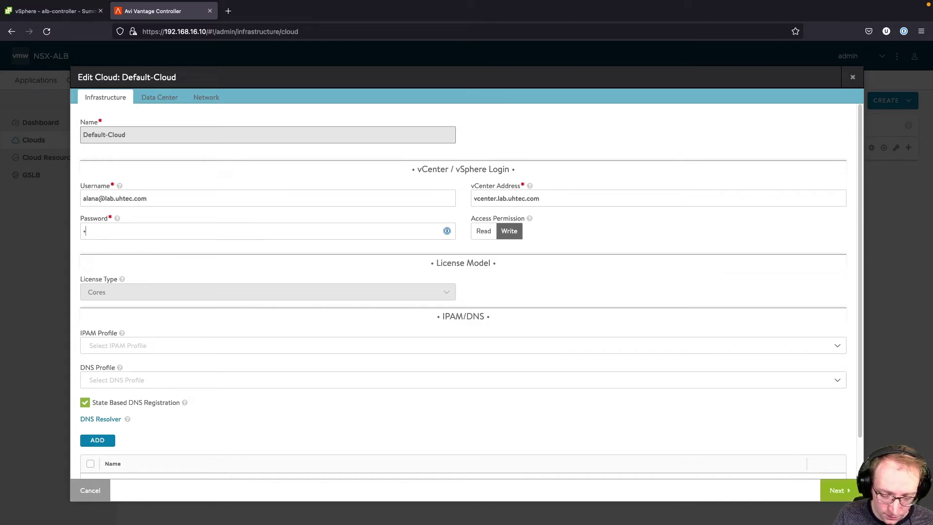
type("********")
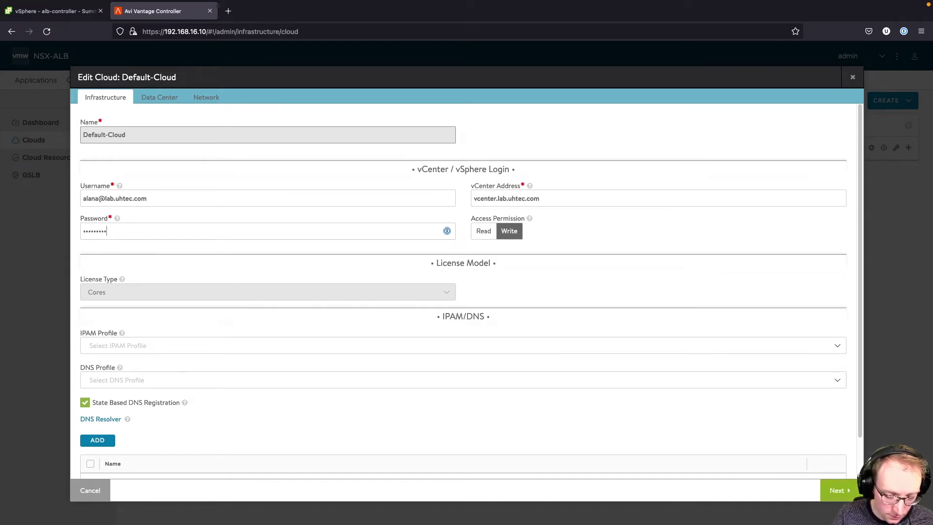
type("*****")
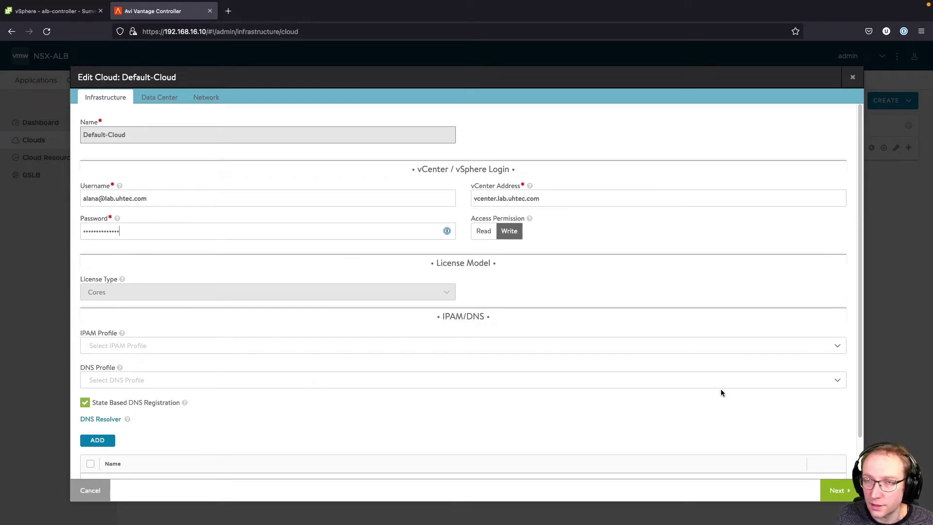
left_click(836, 491)
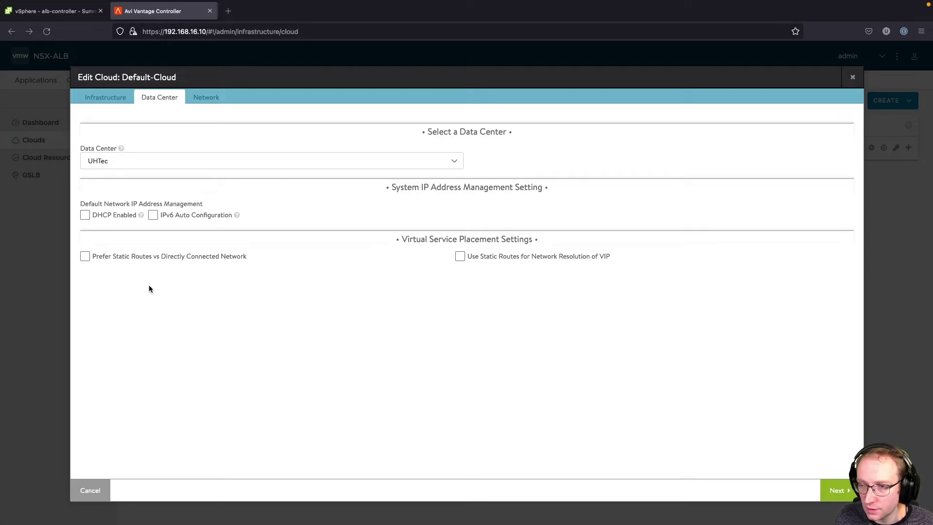
- Make Default-Cloud prefer static routes over directly connected networks and continue to Network settings
left_click(86, 256)
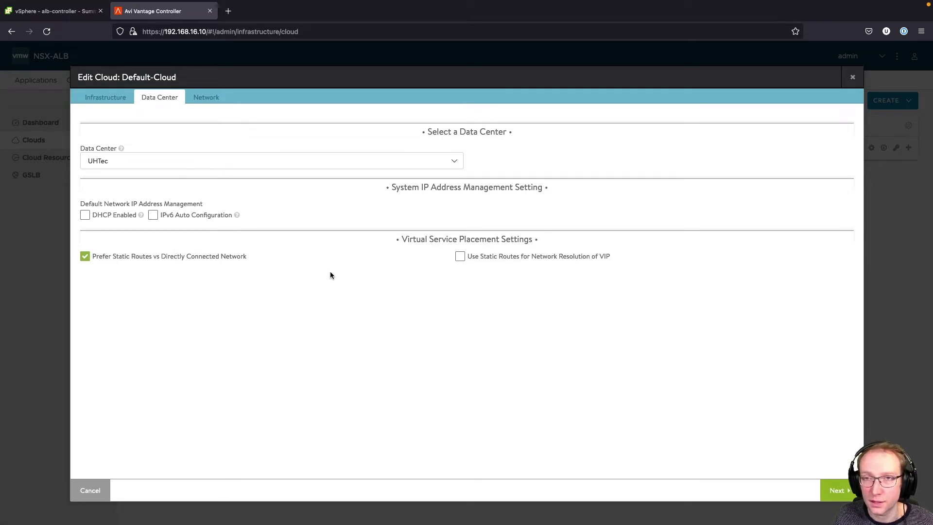
left_click(833, 490)
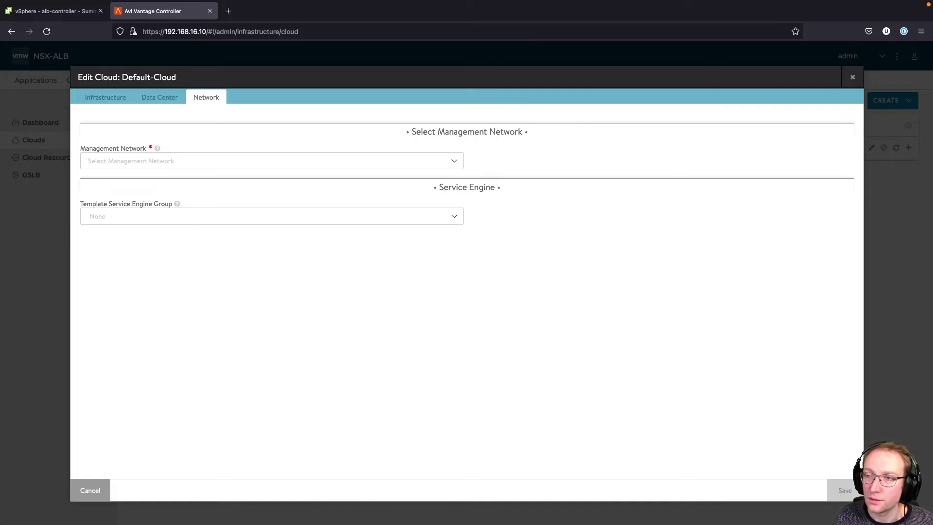
- Choose management network TanzuMgt-PG-16 and enter its subnet 192.168.16.0/24
left_click(454, 162)
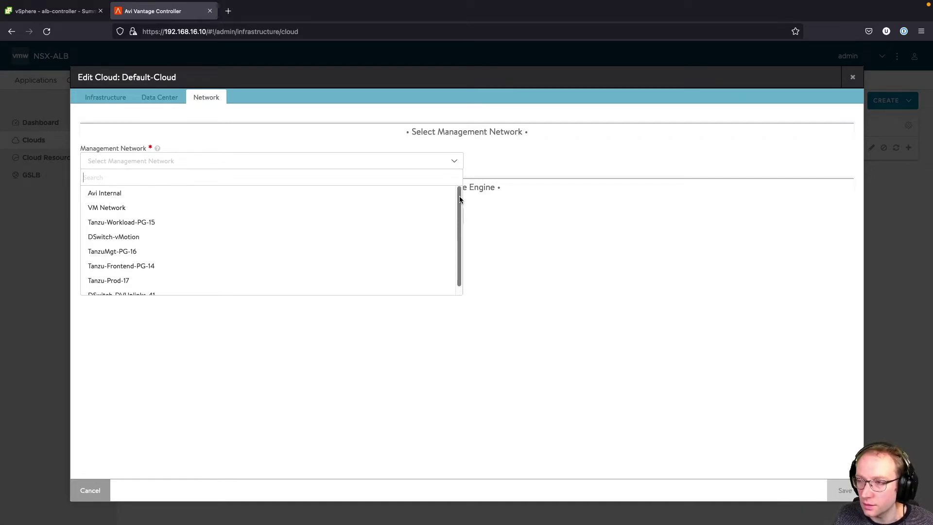
left_click_drag(460, 200, 462, 216)
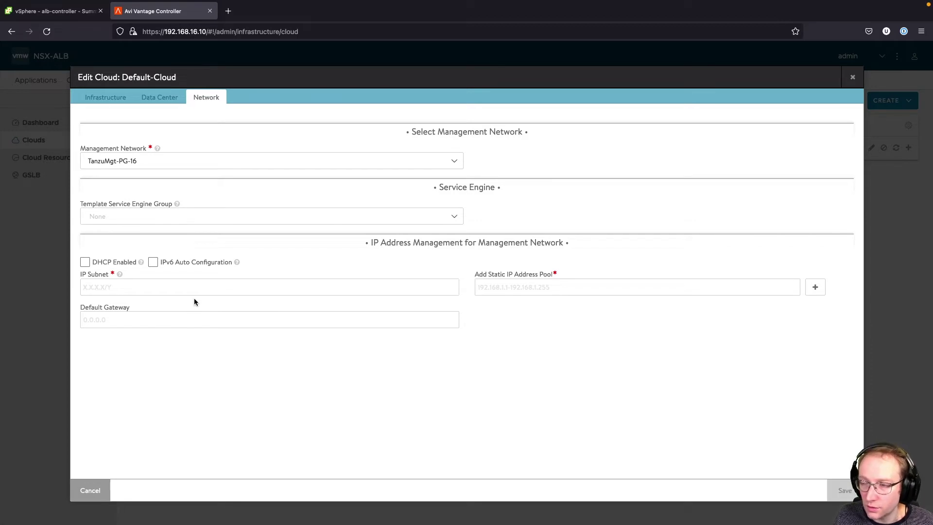
left_click(217, 287)
type("192.168.16.0/25")
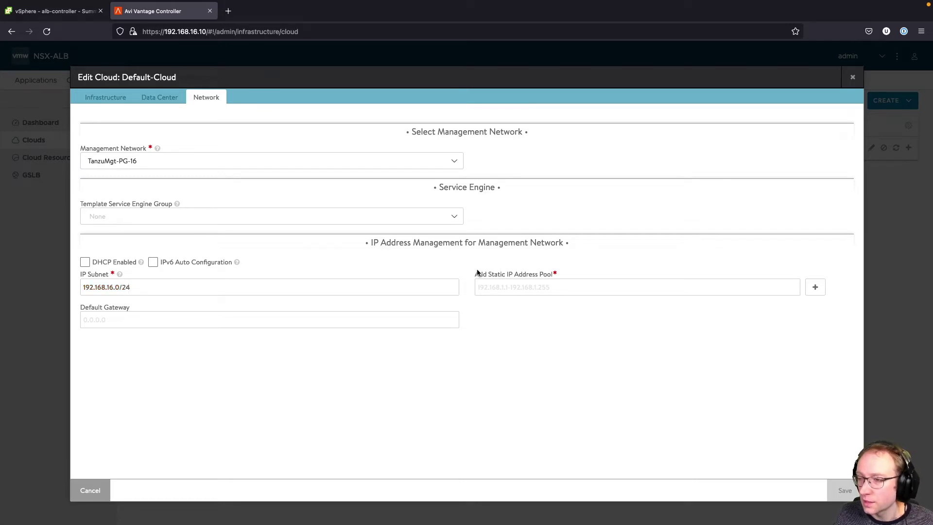
- Copy the Service Engine pool 192.168.16.11-192.168.16.15 from the planning spreadsheet into the static pool
left_click(541, 286)
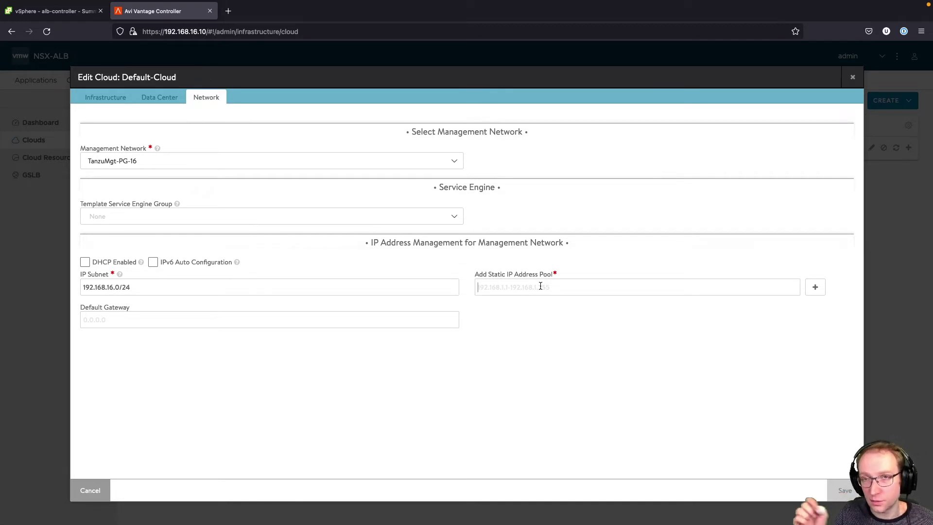
left_click(292, 317)
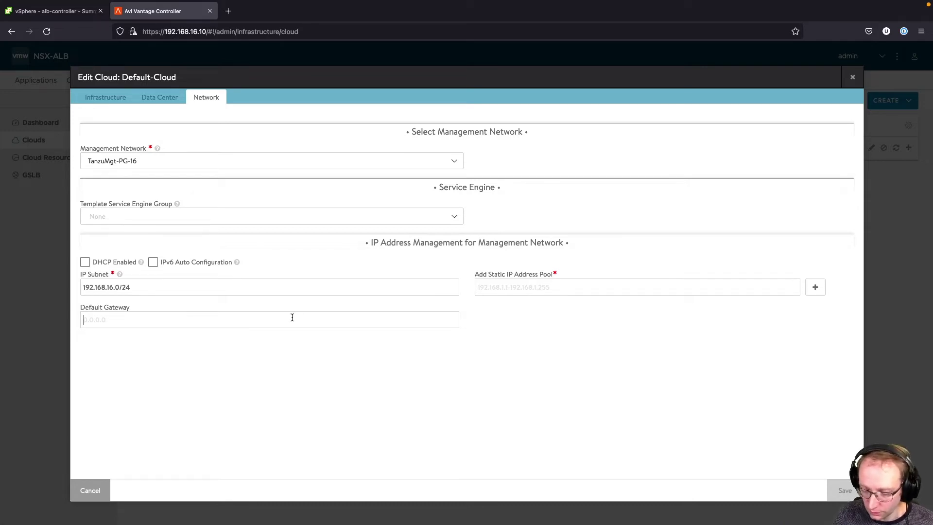
key("super+Tab")
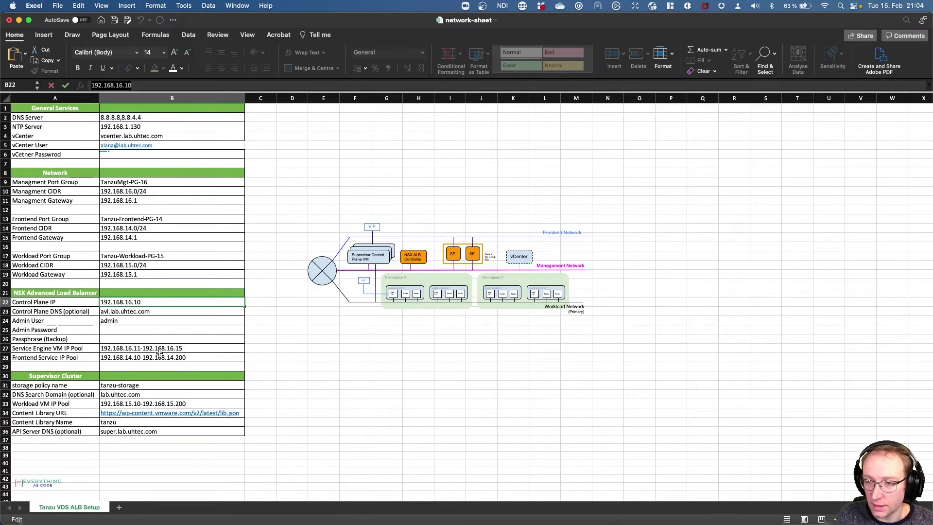
left_click(179, 352)
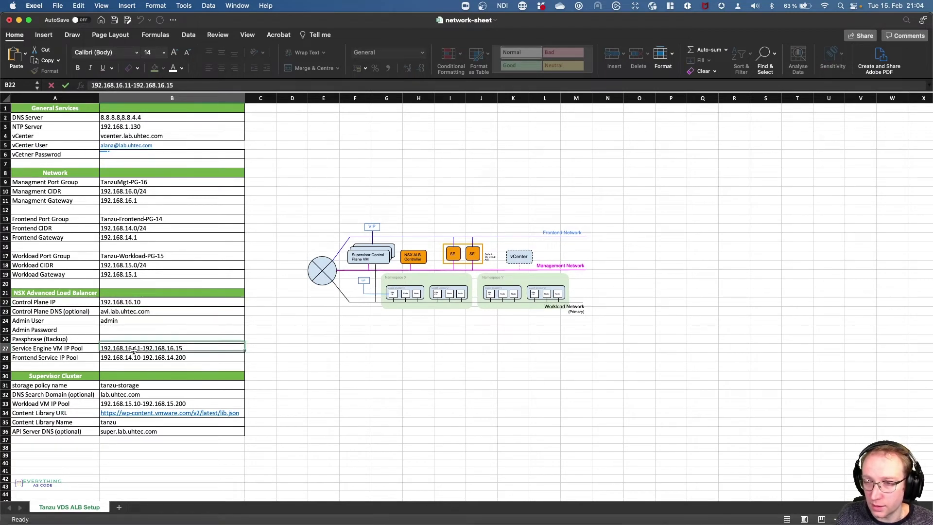
triple_click(182, 85)
key("super+c")
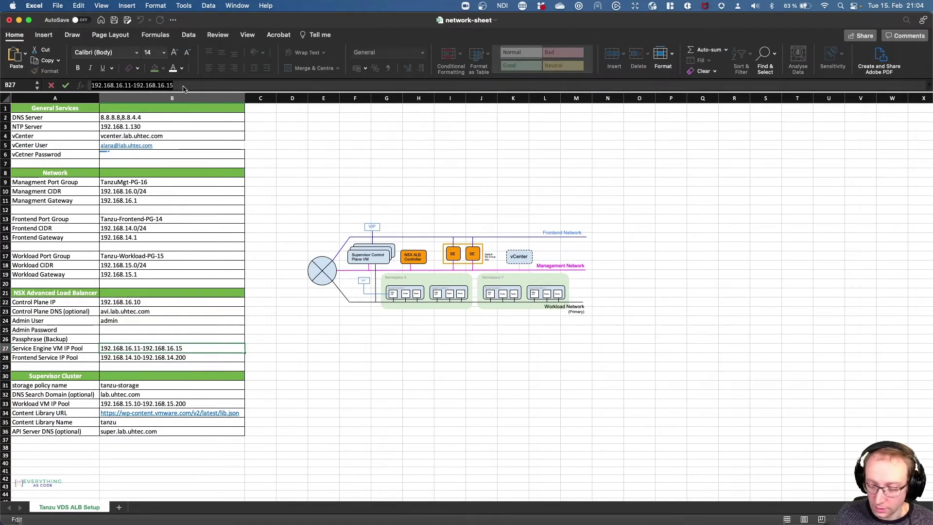
key("super+Tab")
left_click(510, 281)
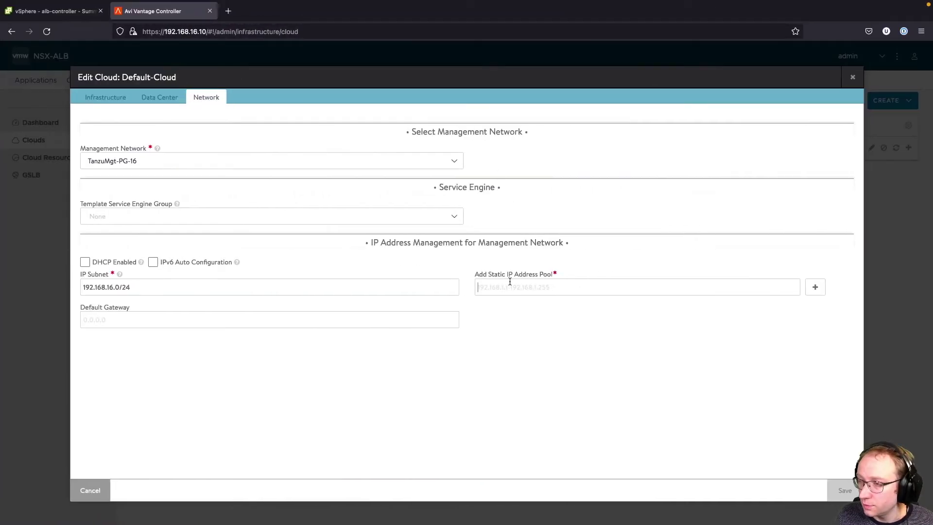
key("super+v")
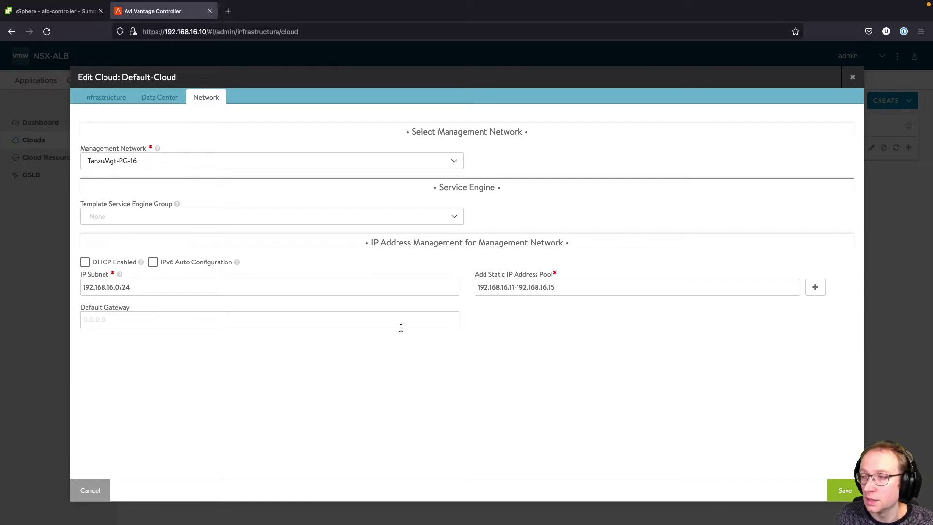
- Set default gateway 192.168.16.1 and save the cloud's network settings
left_click(188, 324)
type("19")
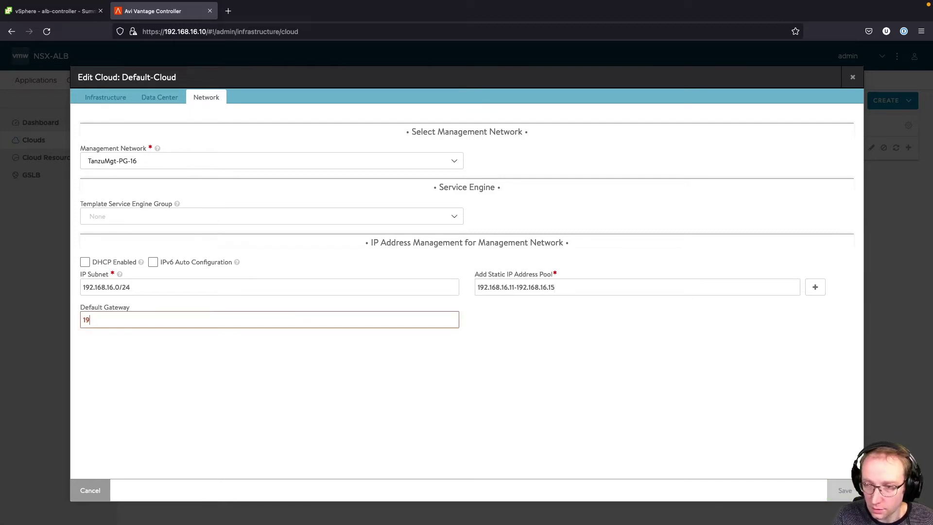
type("2.168.")
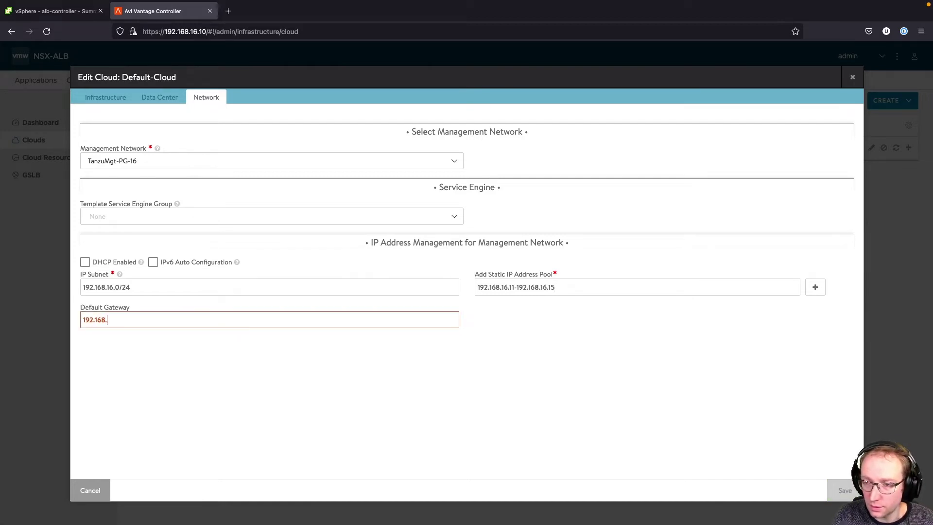
type("16.1")
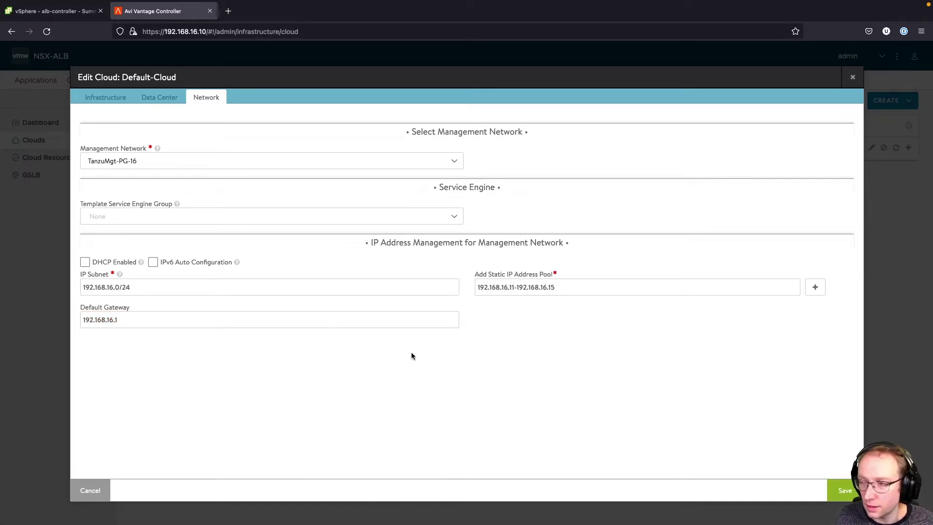
left_click(841, 491)
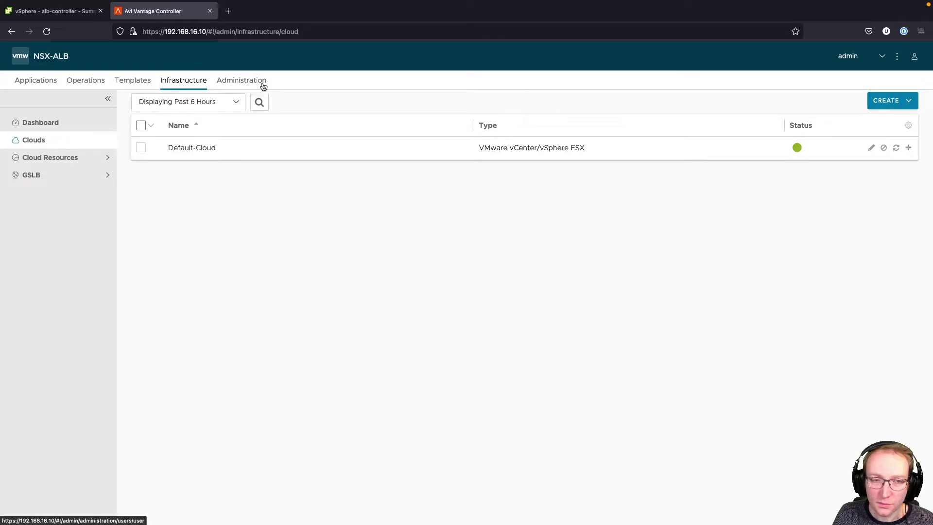
- Under Templates > Security > SSL/TLS Certificates, start creating a new Controller Certificate
left_click(143, 85)
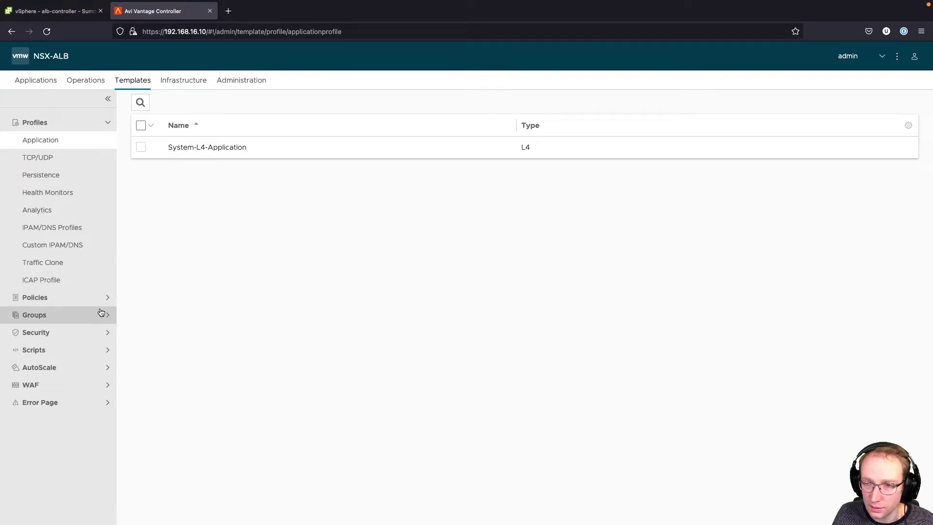
left_click(77, 333)
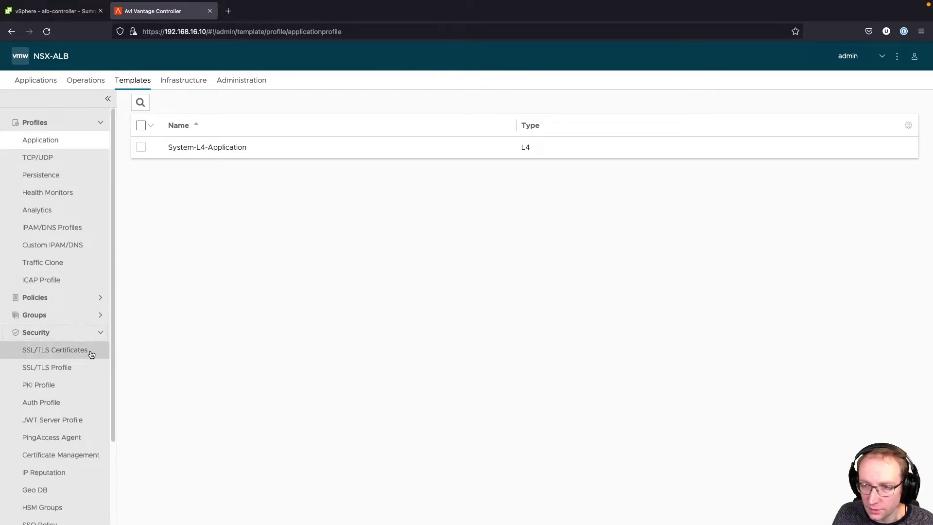
left_click(91, 353)
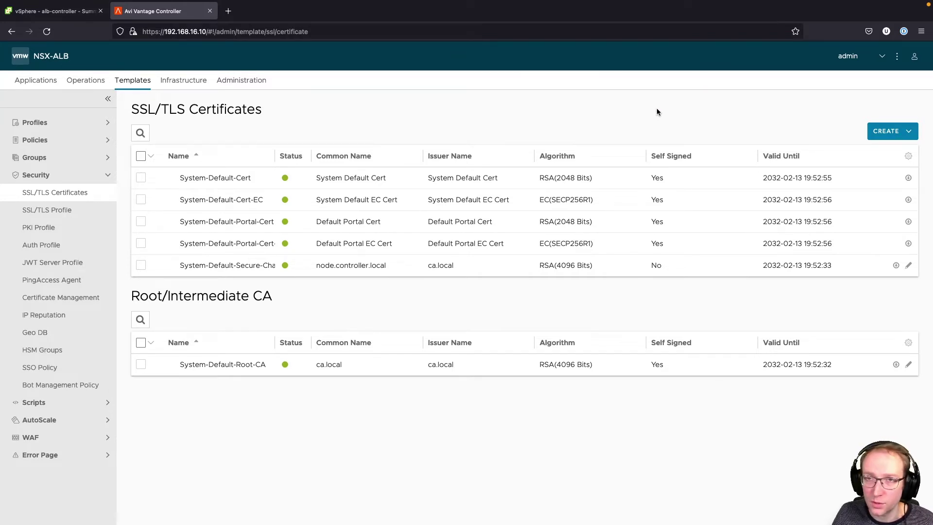
left_click(896, 131)
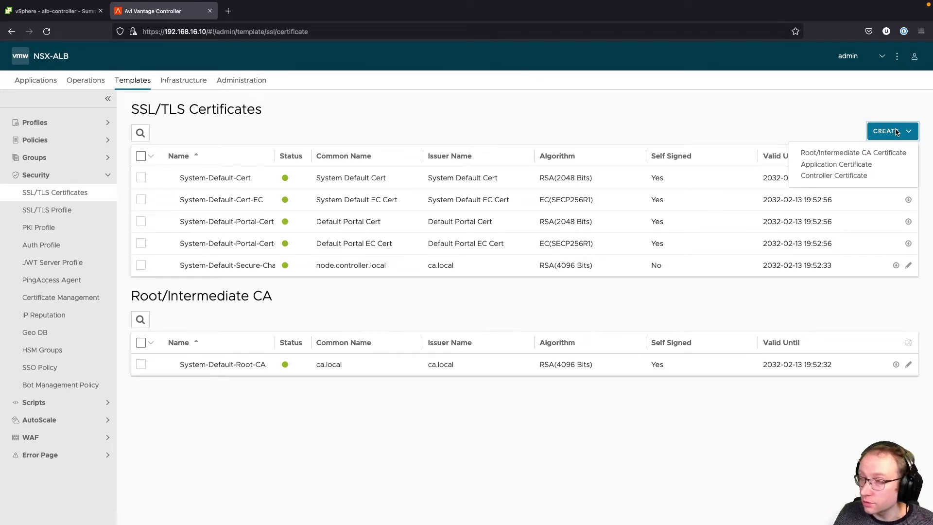
left_click(889, 176)
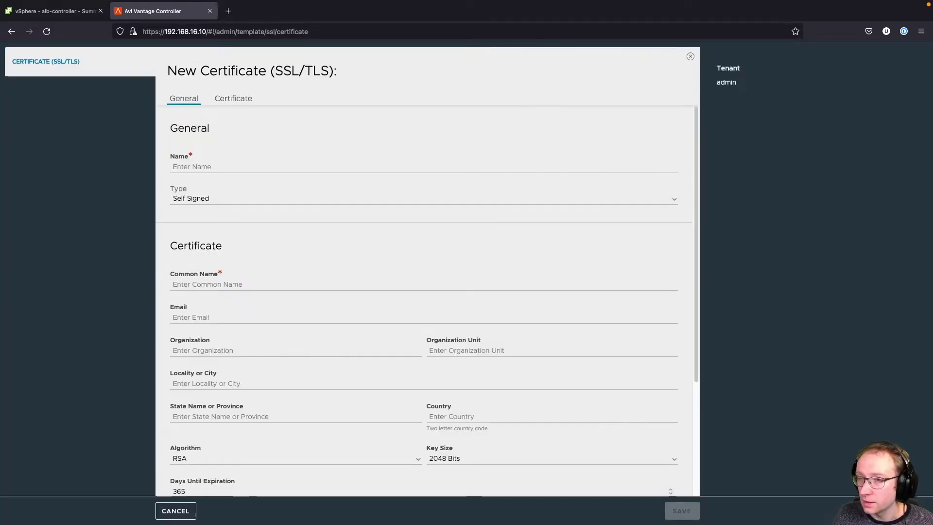
- Name the certificate avi-controller with common name avi.lab.uhtec.com
left_click(265, 166)
type("avi-")
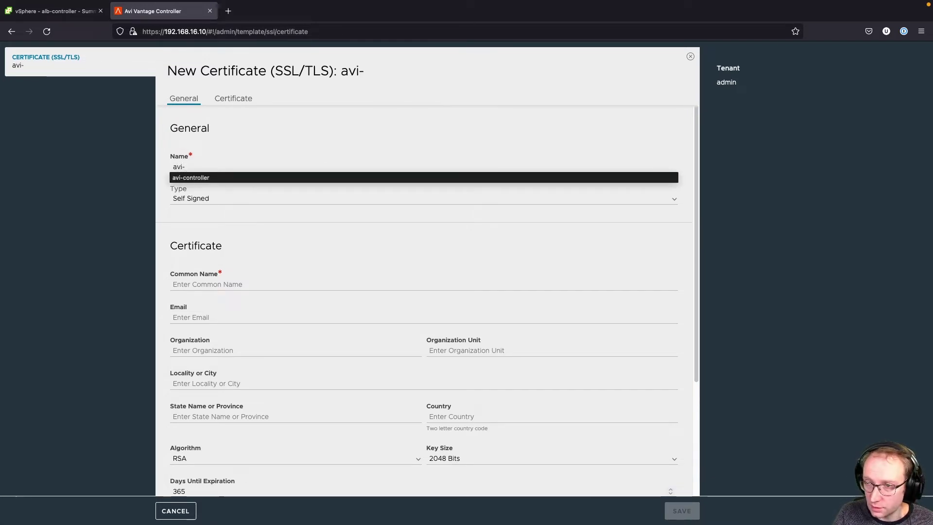
left_click(228, 179)
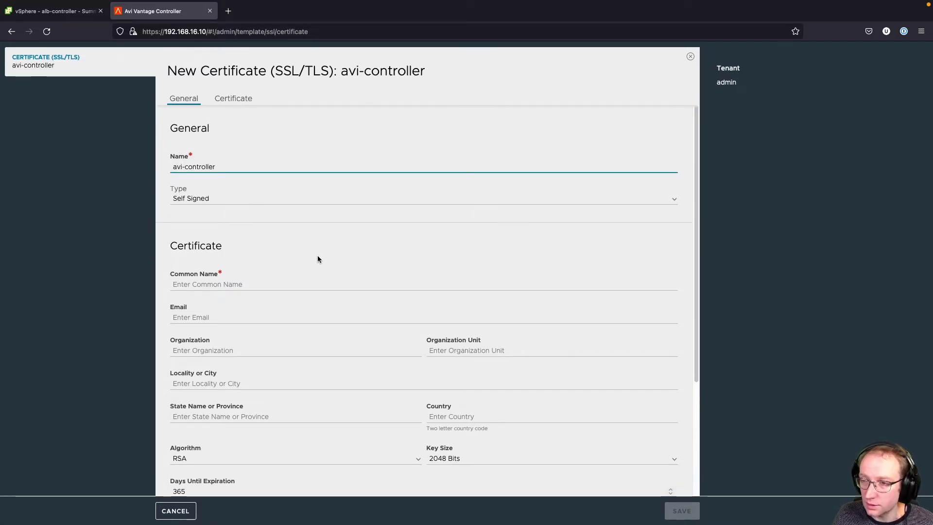
left_click(247, 284)
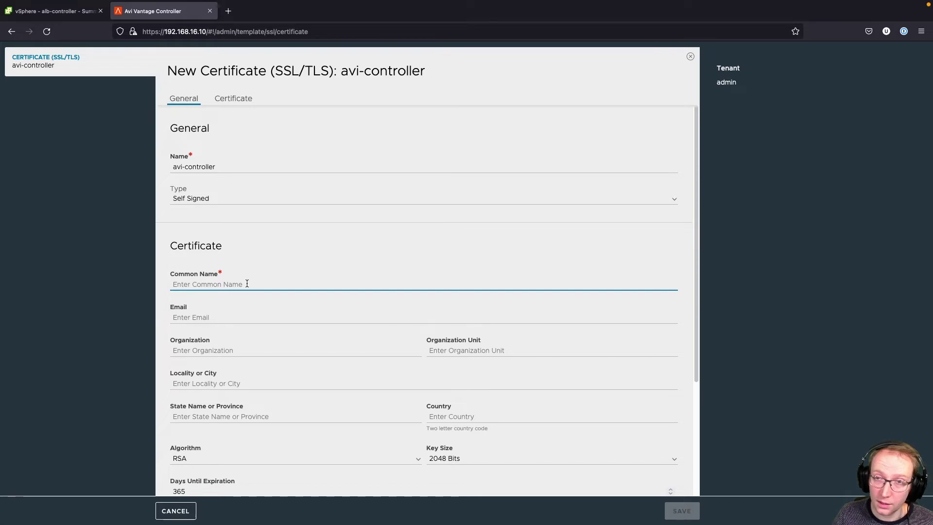
type("avi")
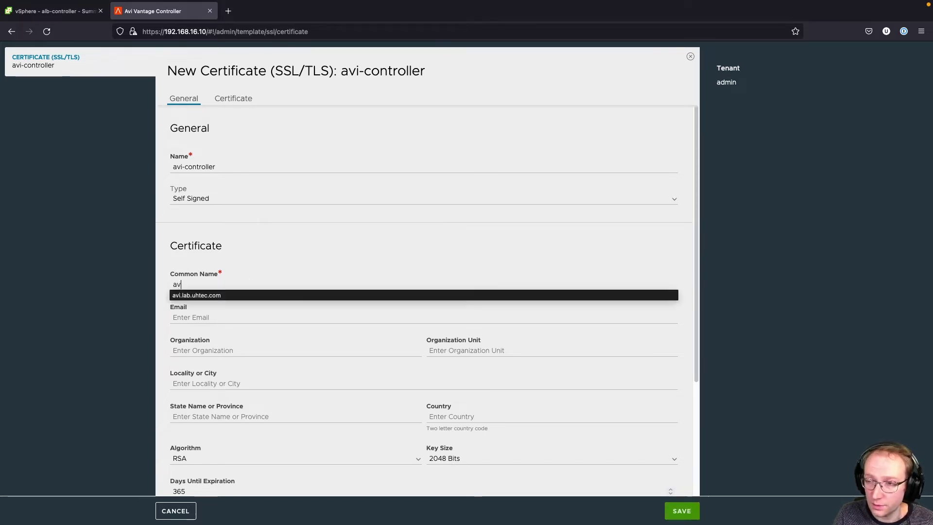
left_click(246, 295)
- Add subject alternate name 192.168.16.10 to the certificate
scroll(304, 293, "down", 1)
scroll(303, 294, "down", 3)
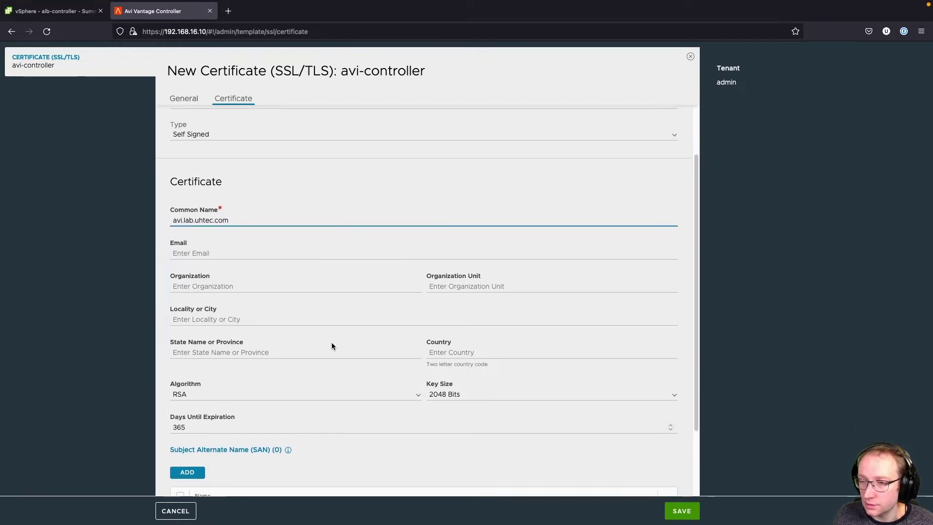
scroll(331, 337, "down", 1)
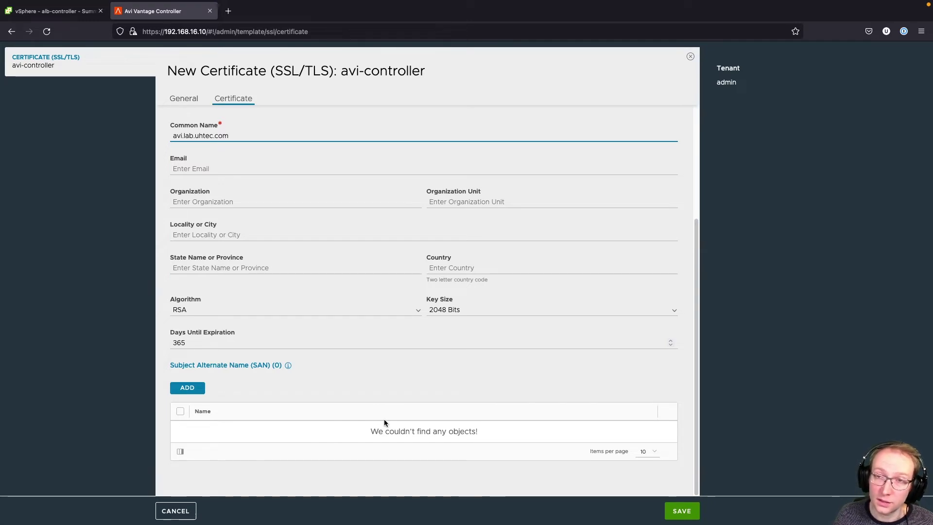
left_click(187, 387)
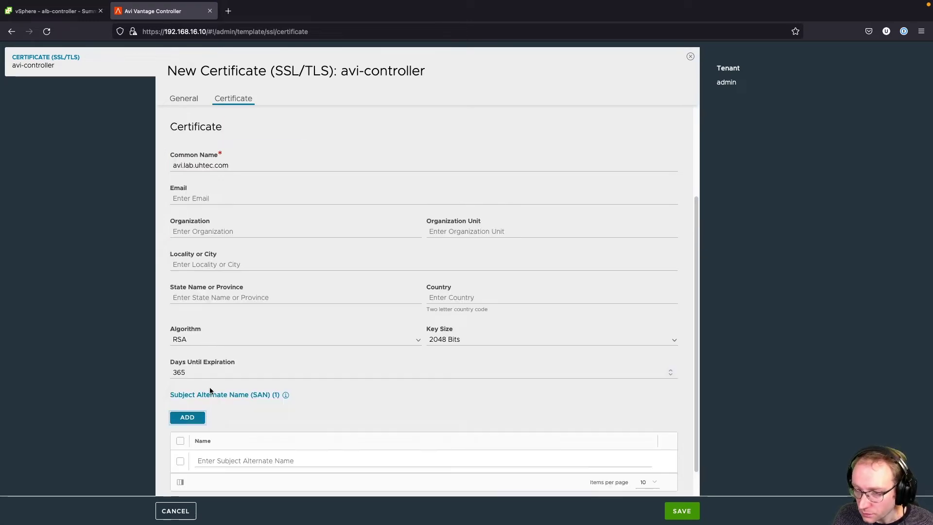
left_click(217, 460)
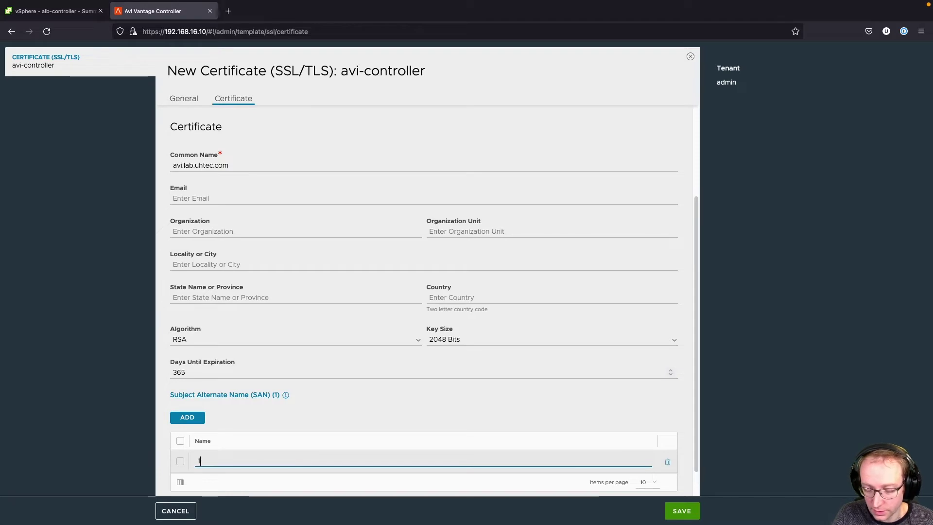
type("192.")
left_click(246, 473)
left_click(328, 415)
- Save the certificate and return to the SSL/TLS Certificates list
scroll(329, 416, "down", 1)
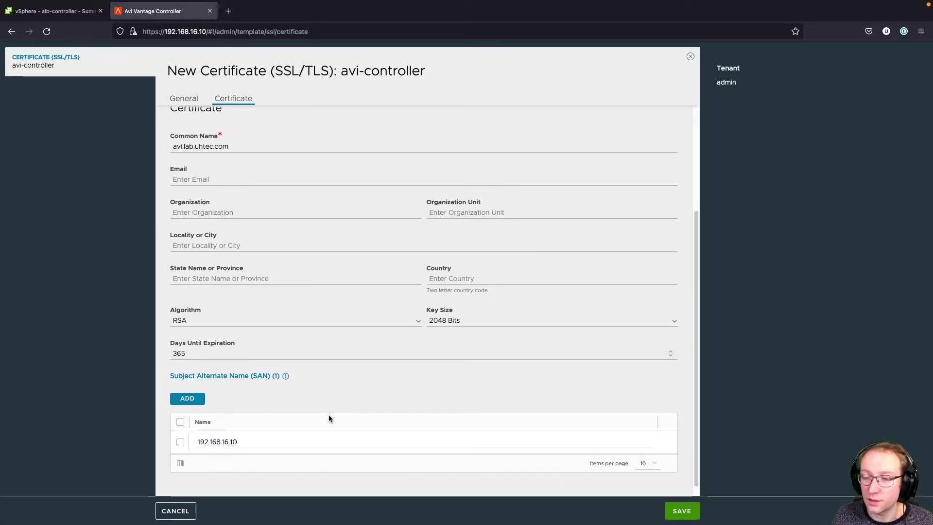
left_click(682, 511)
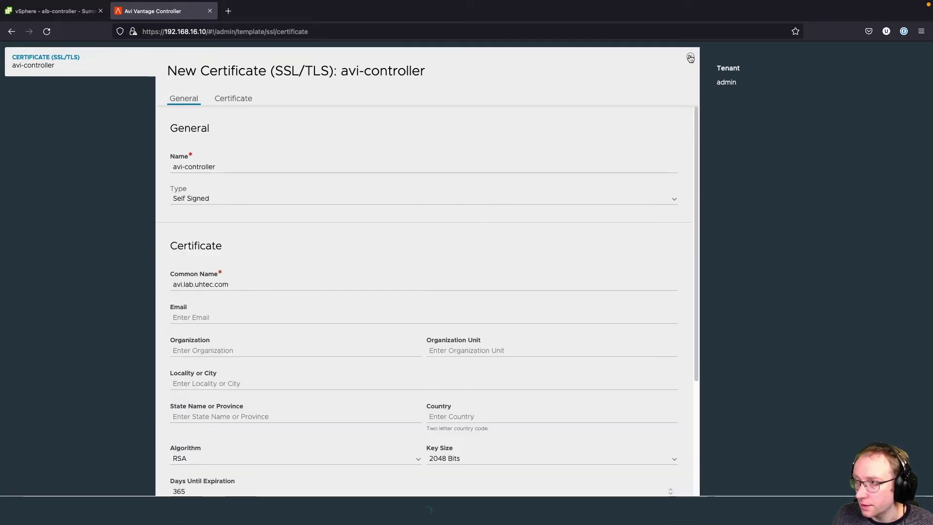
left_click(691, 57)
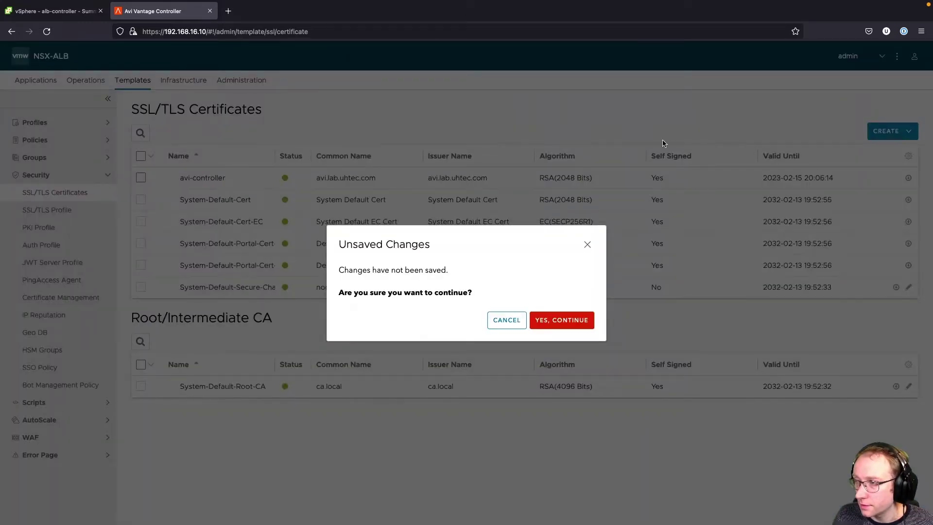
left_click(568, 324)
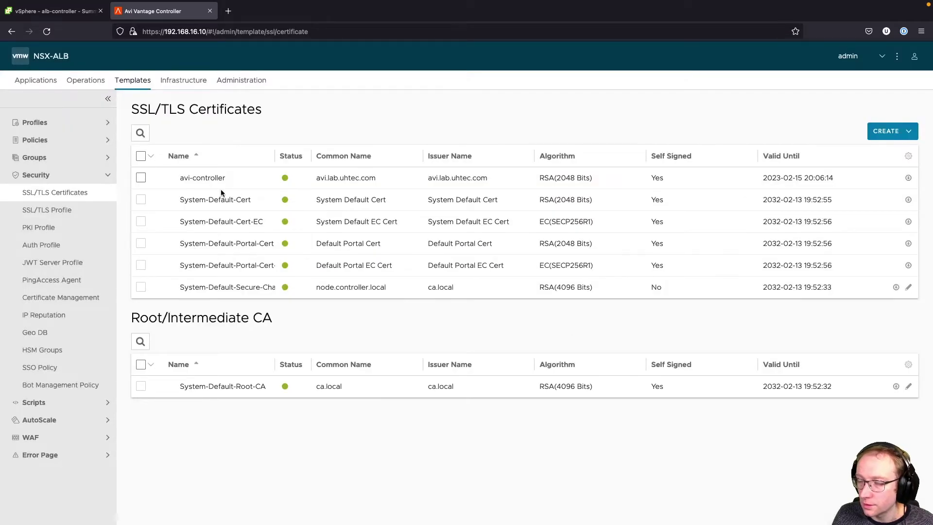
- Go to Administration > Settings > Access Settings
mouse_move(221, 181)
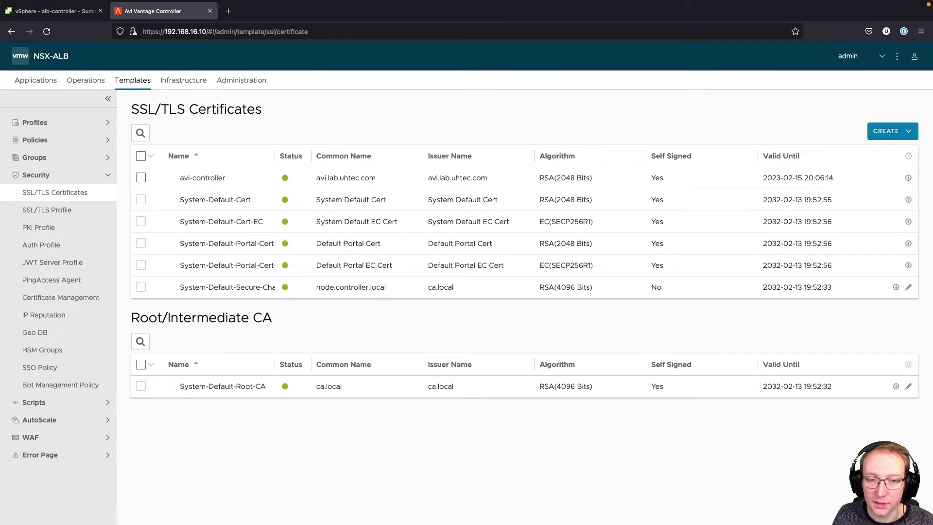
mouse_move(243, 267)
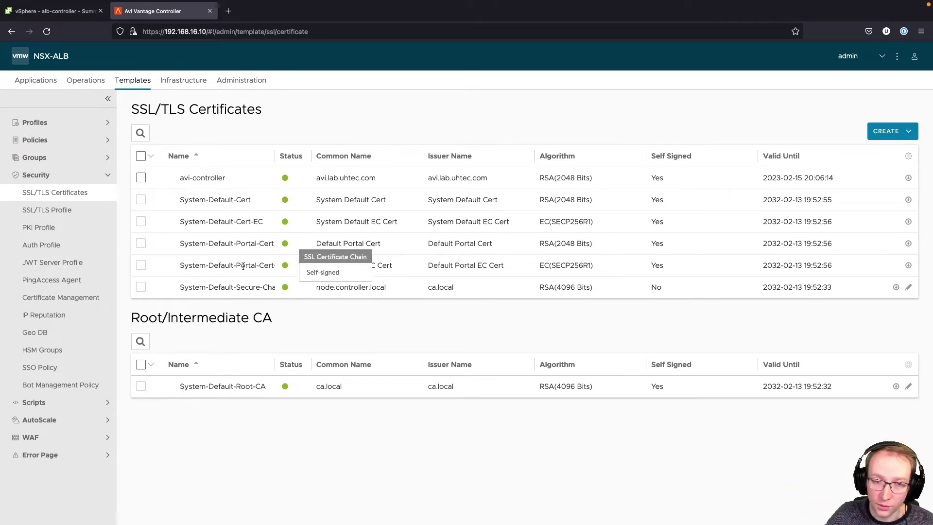
left_click(251, 83)
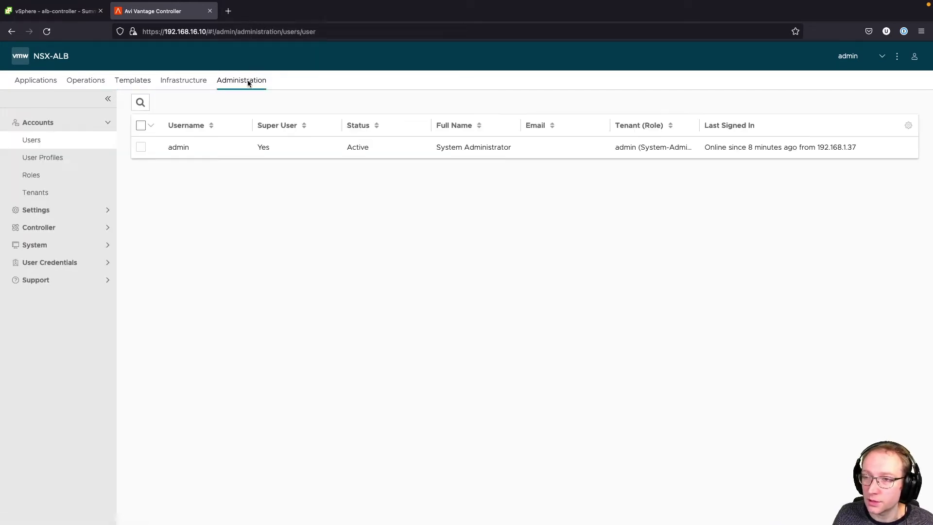
left_click(56, 210)
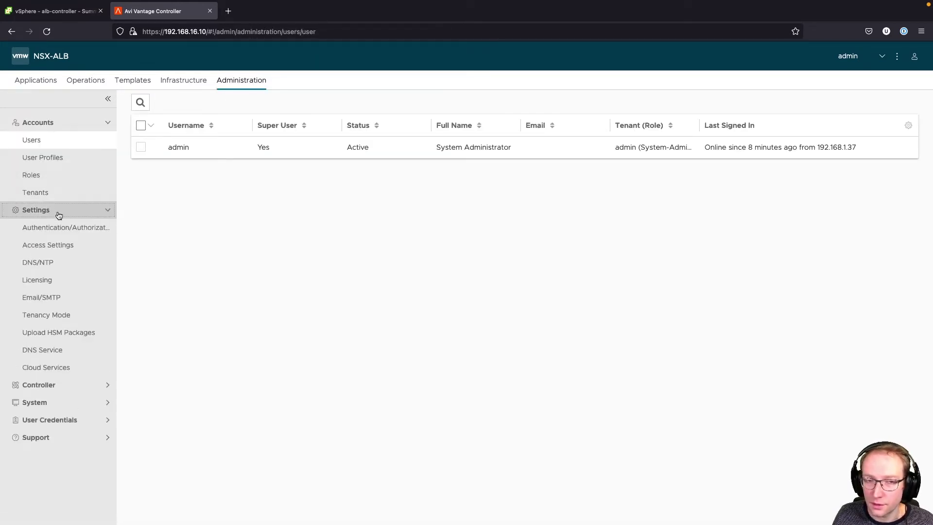
left_click(70, 246)
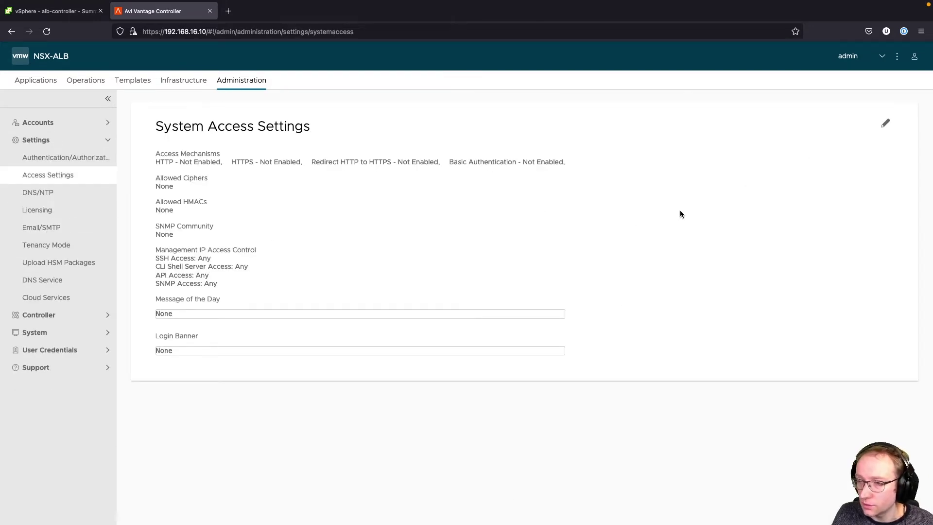
- Replace the default portal certificates with avi-controller, allow basic authentication, and save
left_click(887, 128)
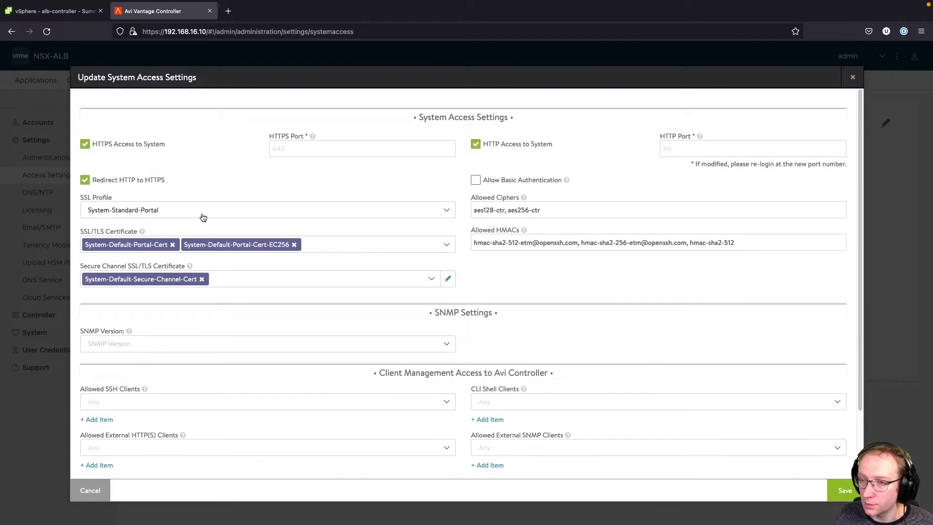
left_click(294, 244)
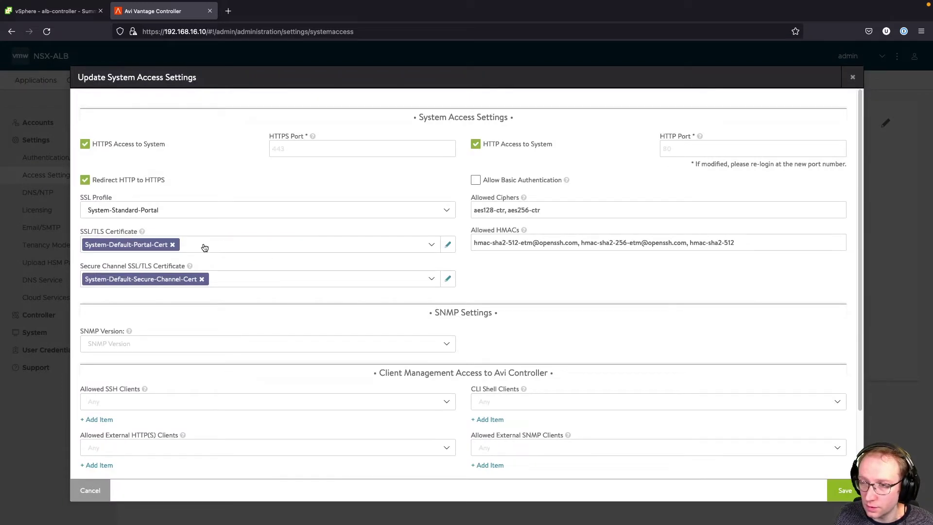
left_click(173, 245)
left_click(445, 245)
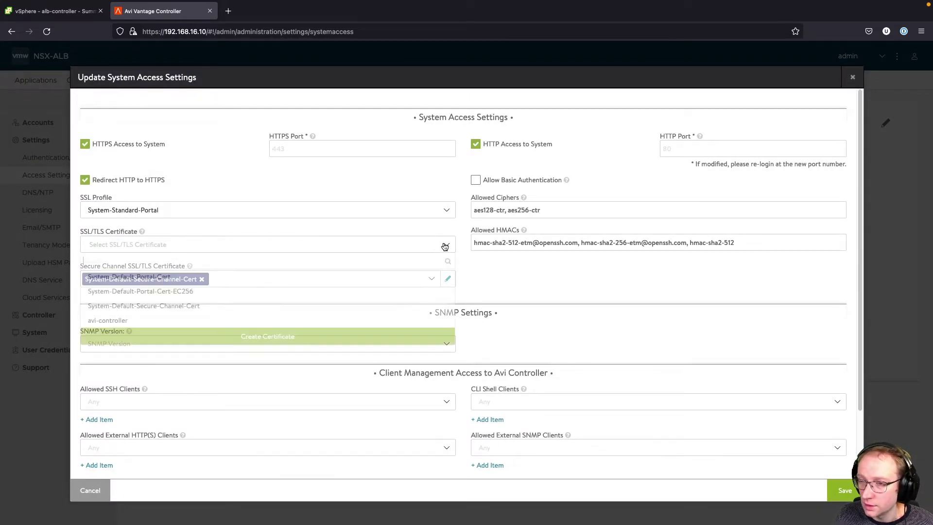
left_click(133, 321)
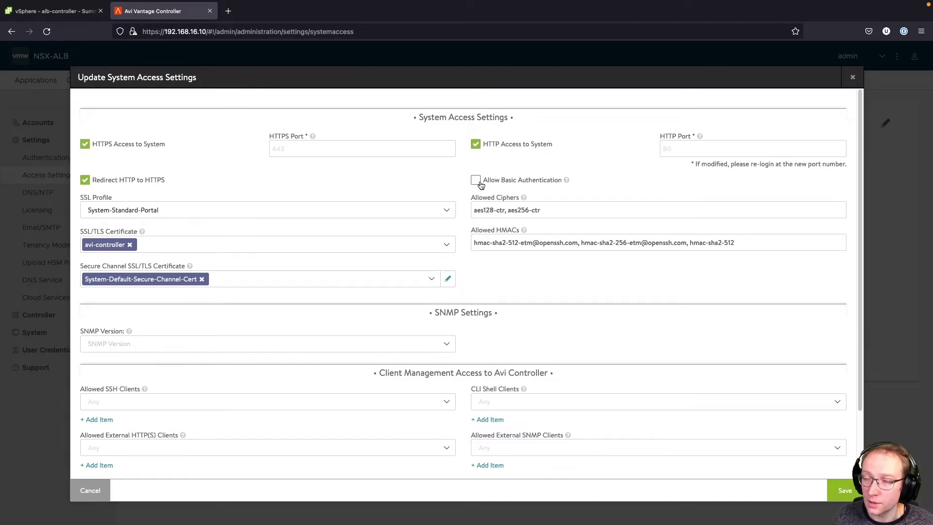
left_click(481, 184)
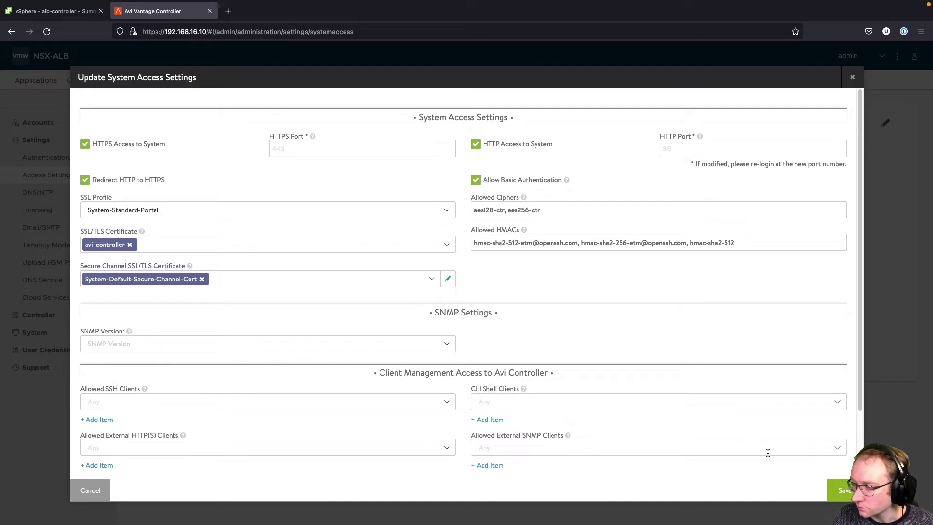
left_click(845, 490)
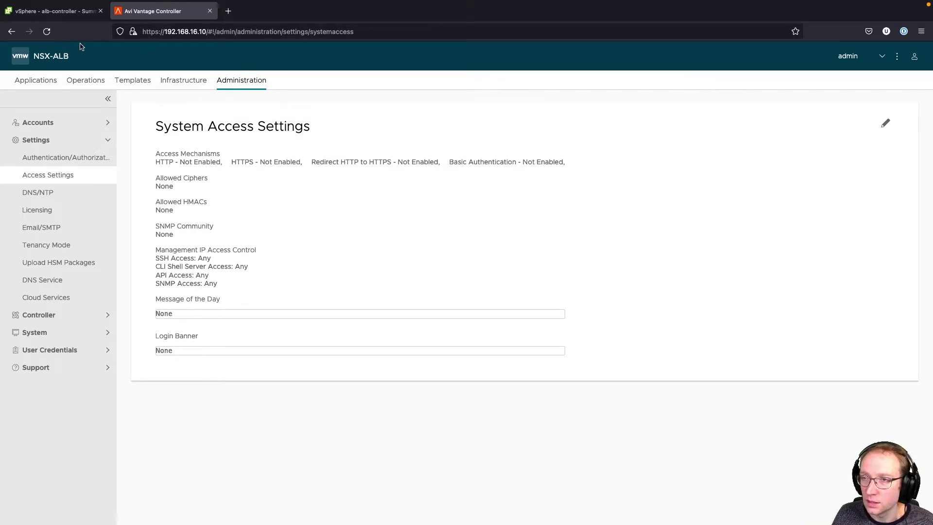
- Reload the controller page and accept the self-signed certificate warning
left_click(47, 31)
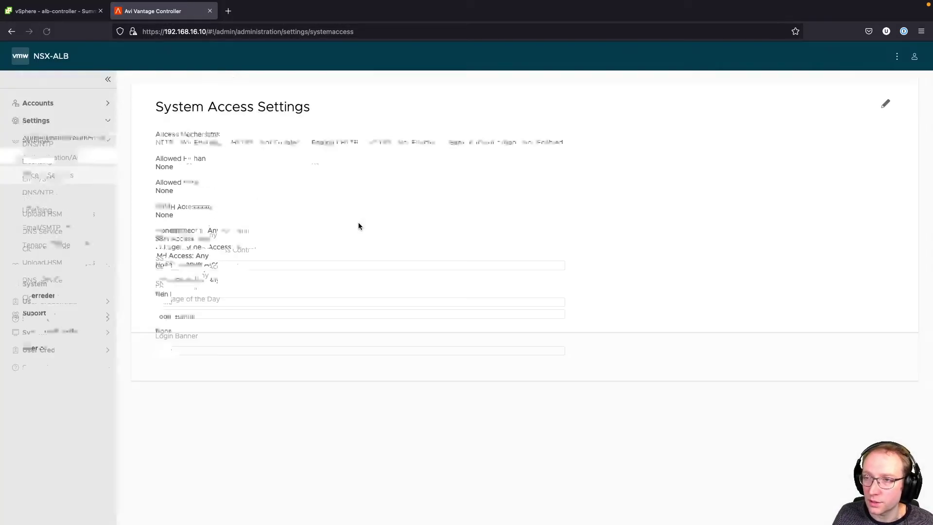
left_click(47, 32)
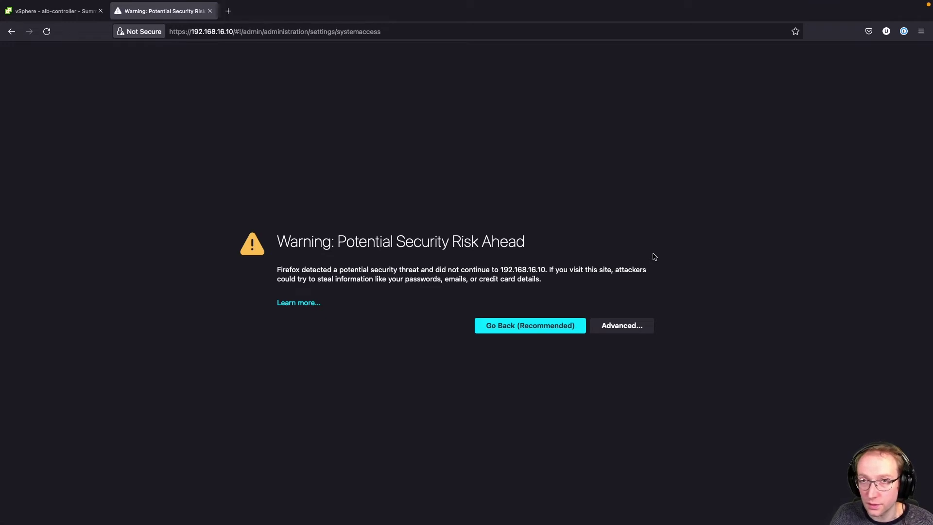
left_click(627, 325)
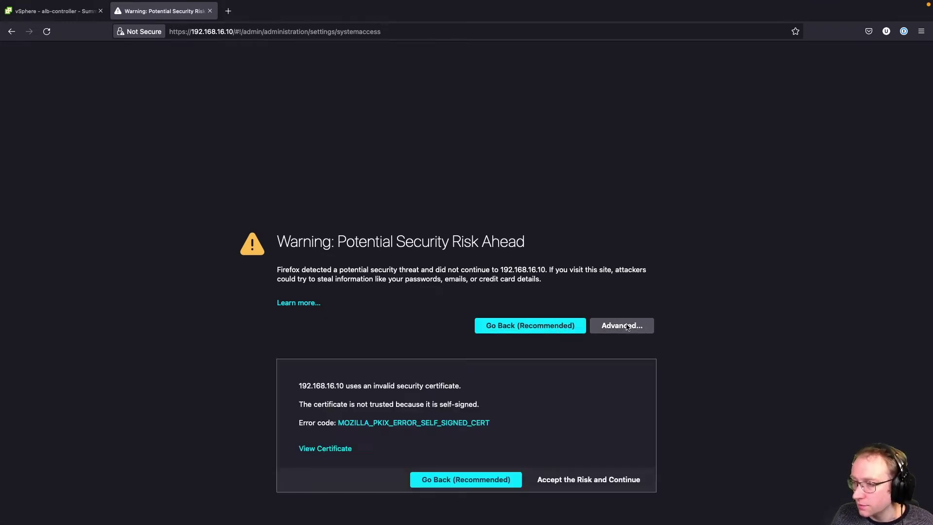
left_click(590, 480)
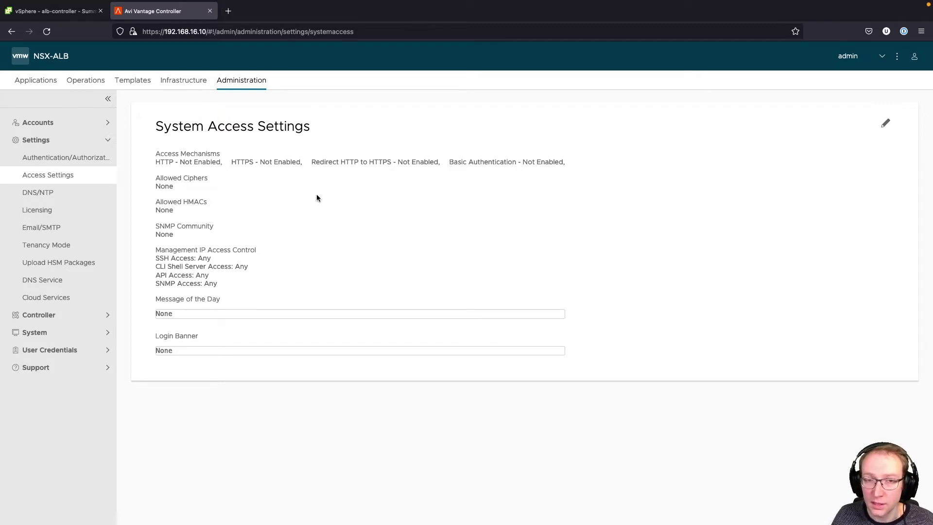
- Open Infrastructure > Cloud Resources > Service Engine Group
left_click(178, 80)
left_click(71, 158)
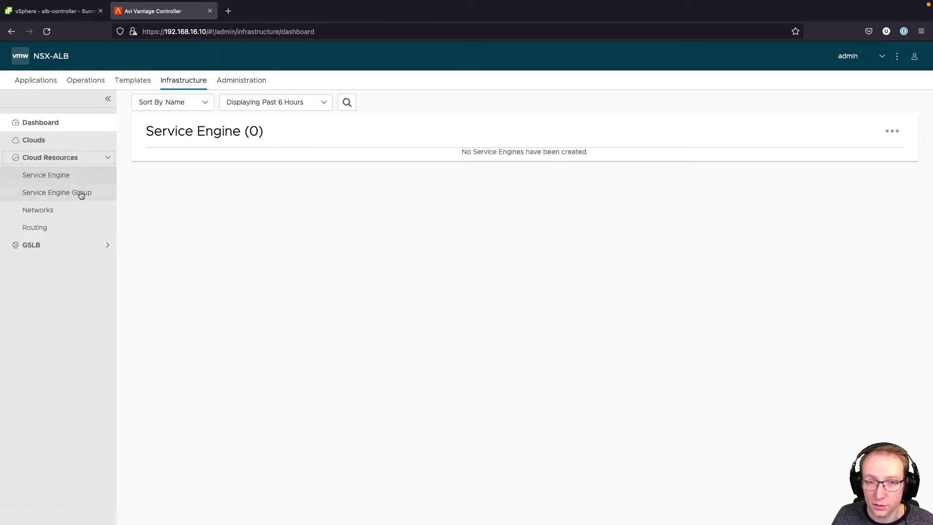
left_click(81, 195)
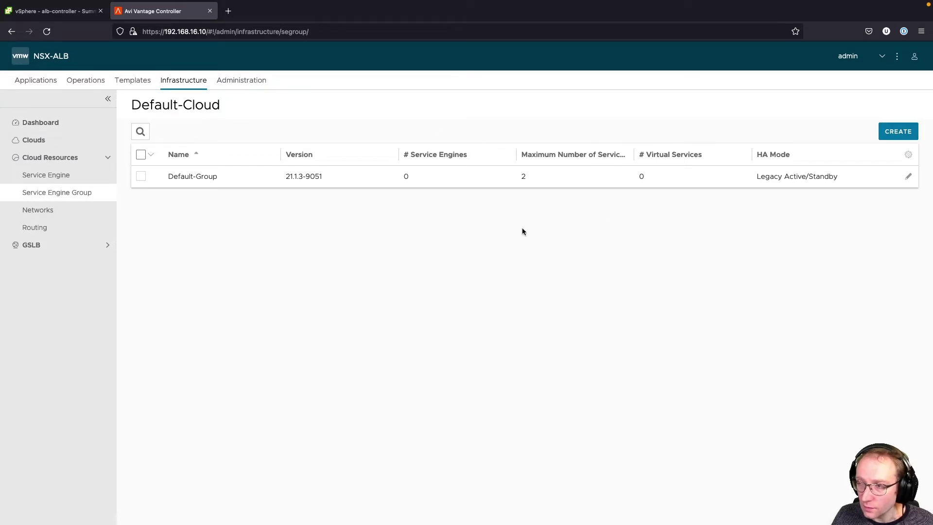
- Edit Default-Group and change Virtual Services per Service Engine from 10 to 100
left_click(909, 177)
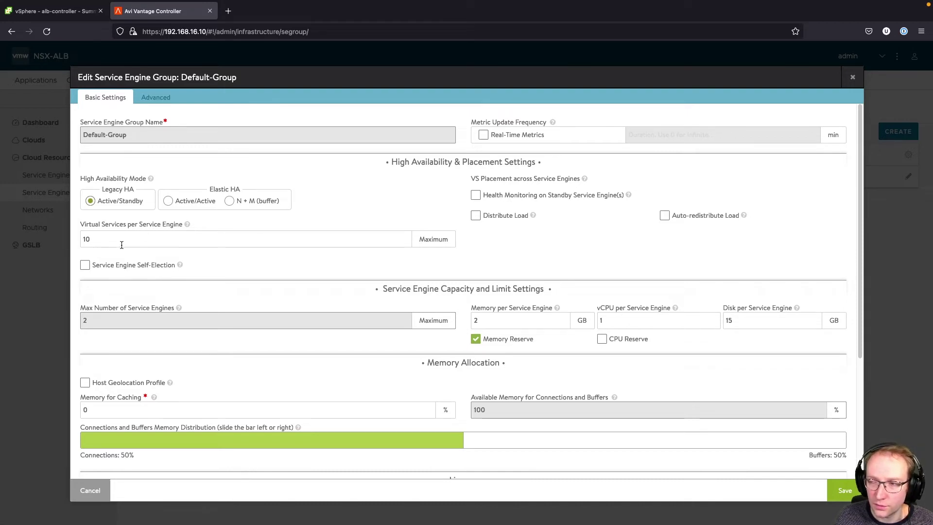
left_click(120, 243)
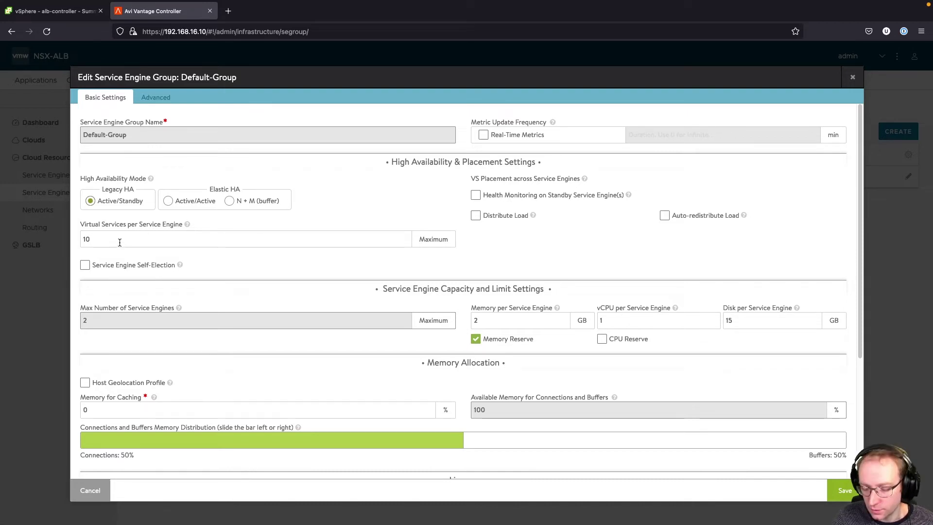
type("0")
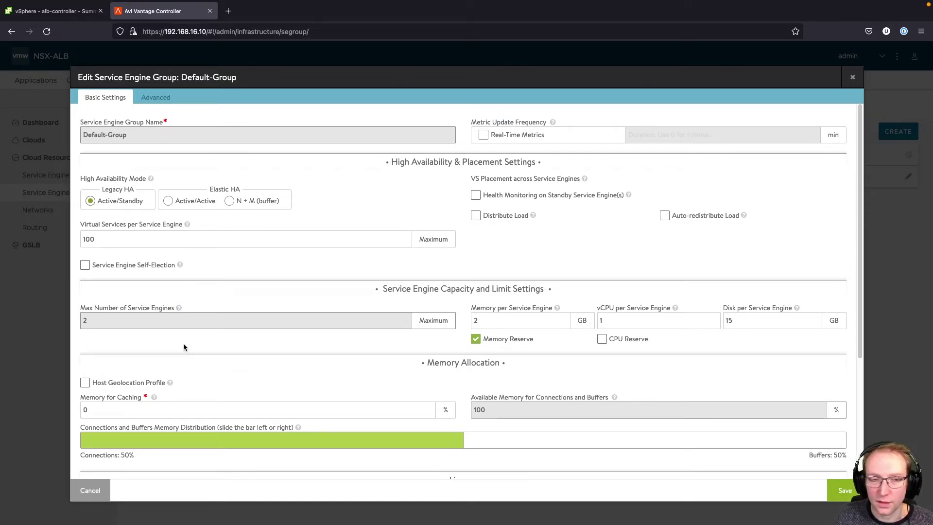
left_click(156, 97)
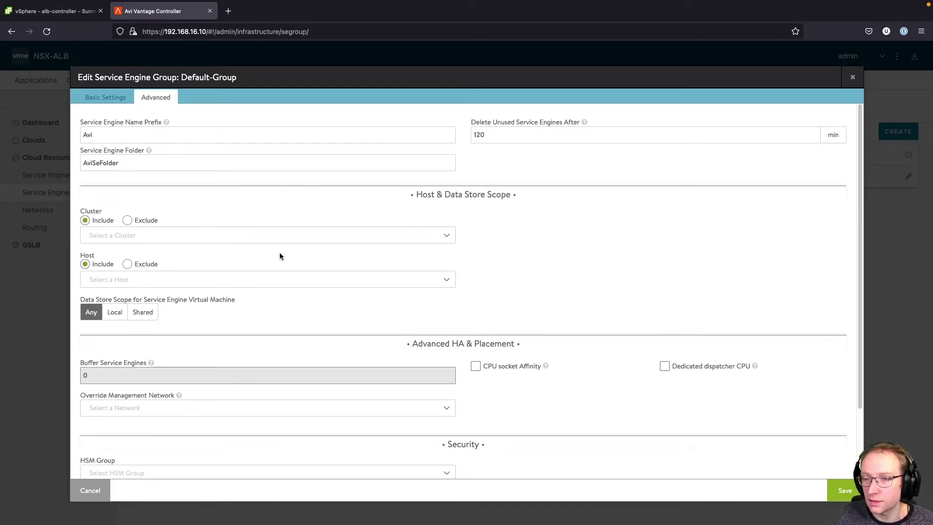
- Scope Default-Group to cluster Tanzu and hosts esxi1, esxi2, esxi3.lab.uhtec.com, then save
left_click(275, 236)
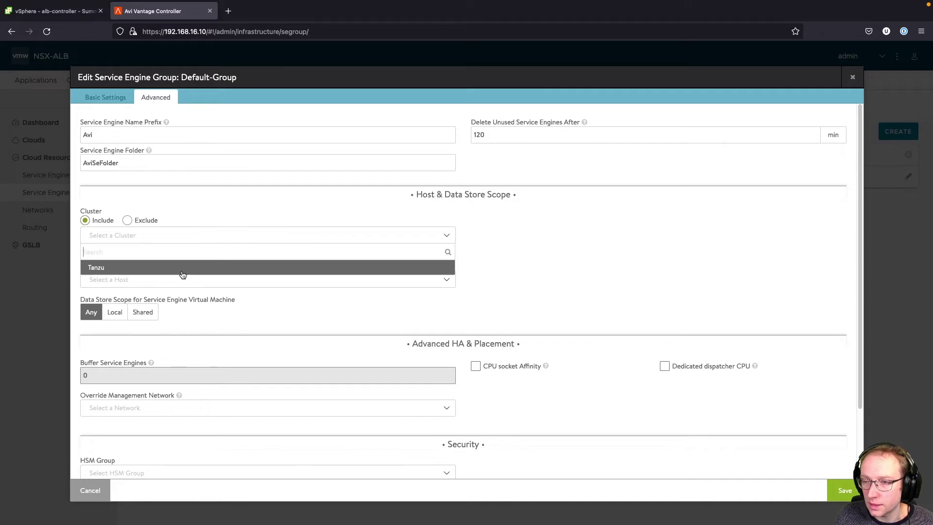
left_click(181, 270)
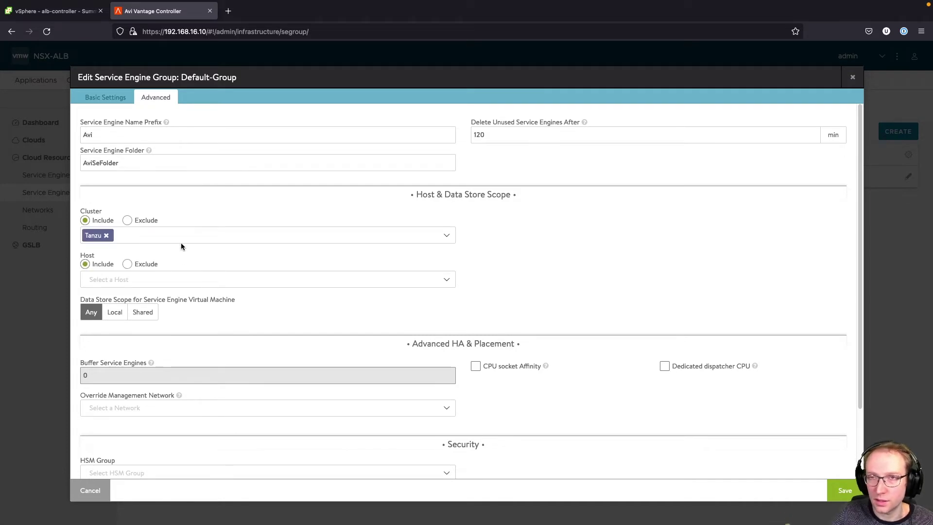
left_click(169, 279)
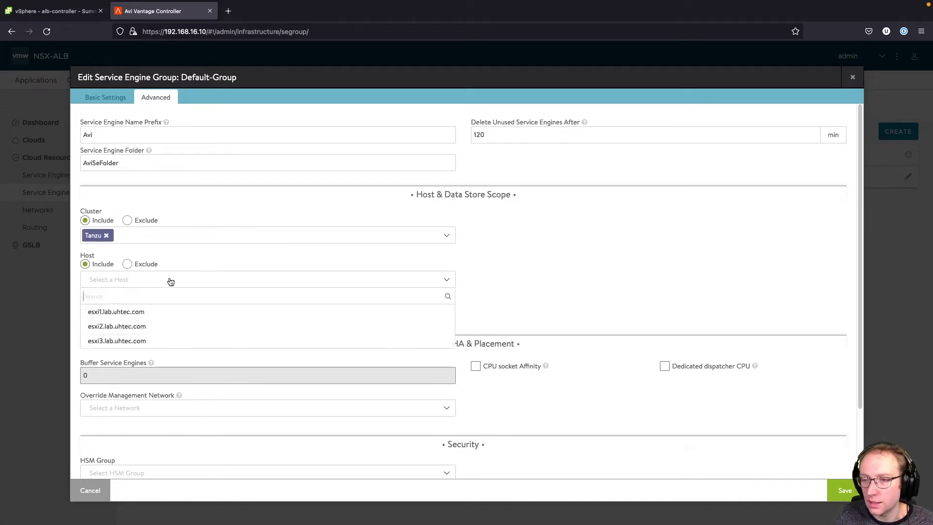
left_click(138, 309)
left_click(256, 286)
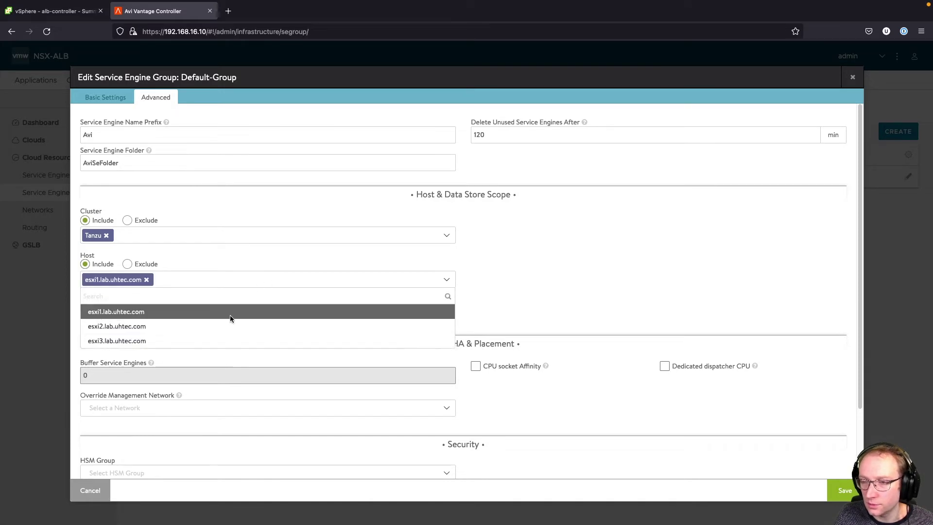
left_click(225, 324)
left_click(322, 286)
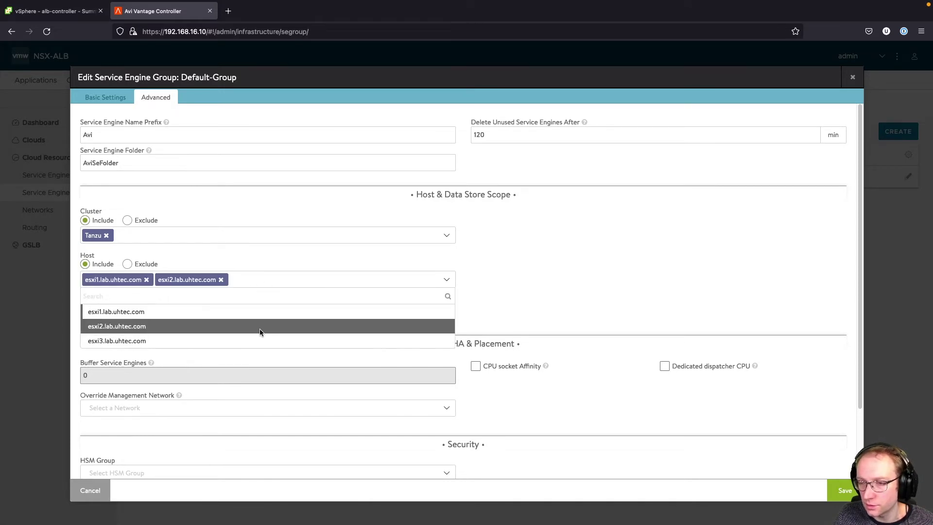
left_click(261, 338)
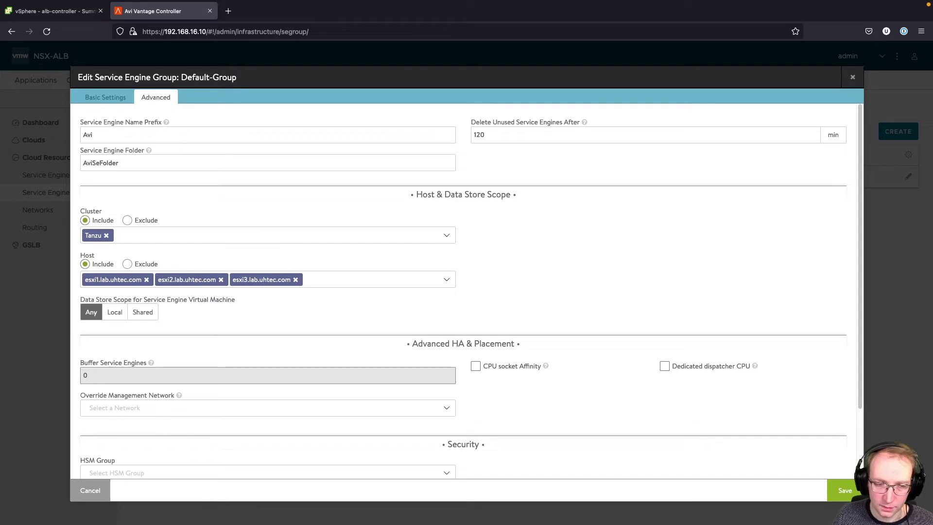
left_click(845, 490)
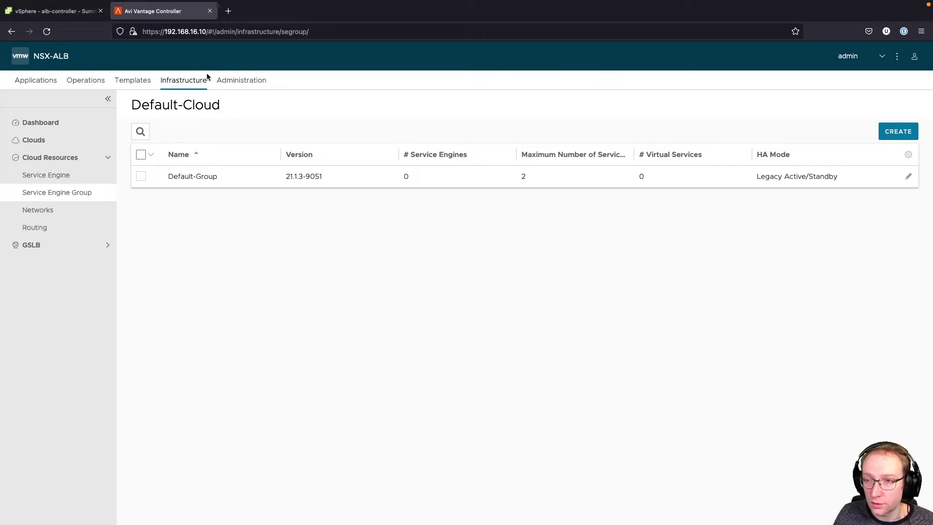
left_click(79, 213)
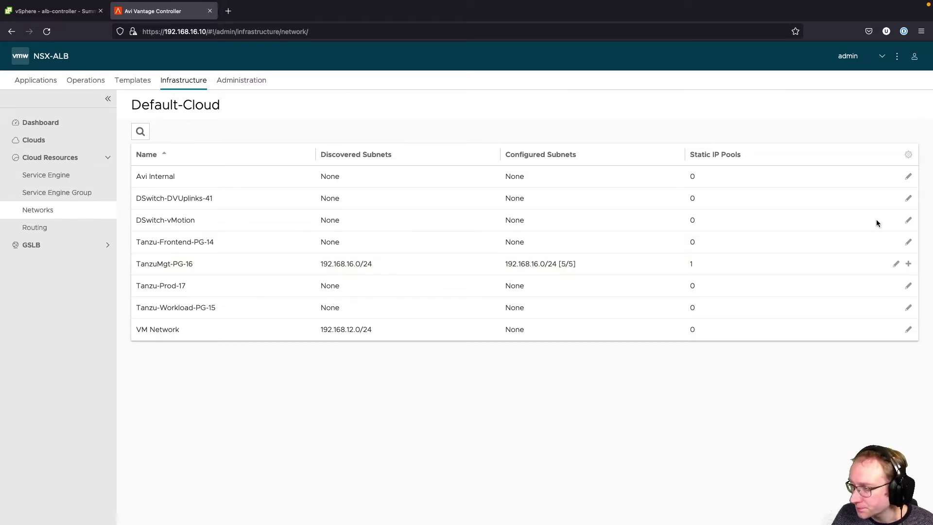
- Add subnet 192.168.14.0/24 to Tanzu-Frontend-PG-14, copied from the spreadsheet's Frontend CIDR
left_click(909, 243)
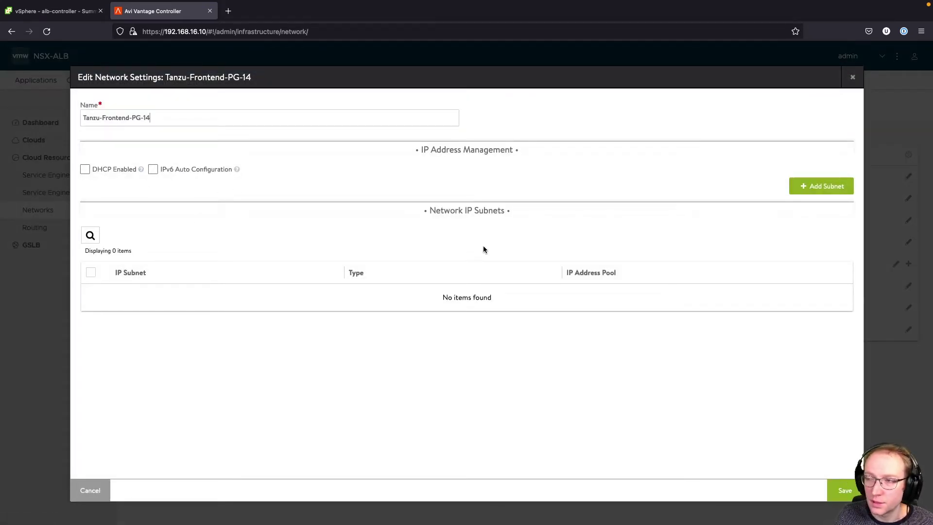
left_click(836, 186)
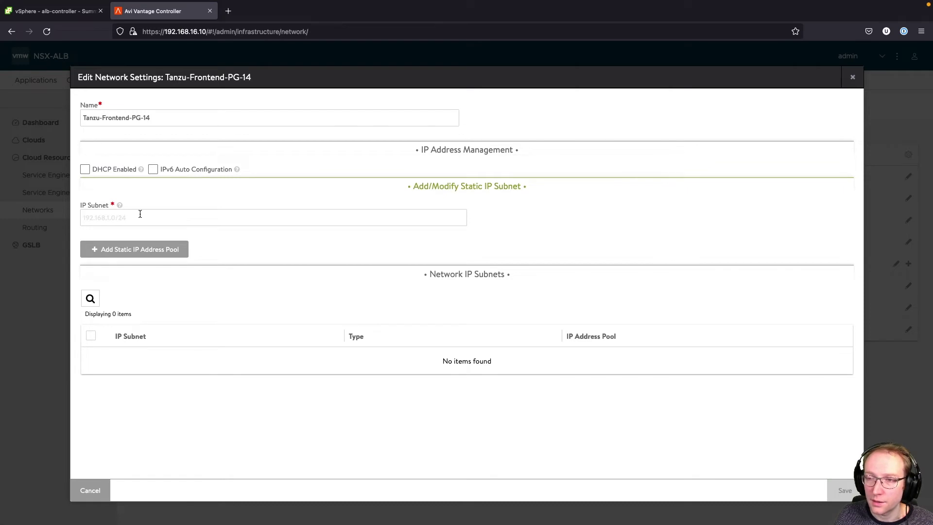
key("super+Tab")
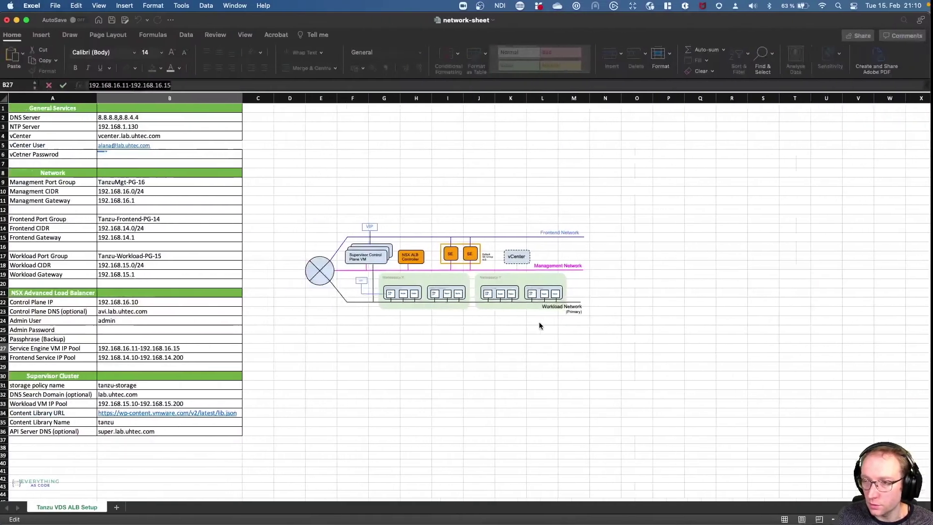
left_click(140, 229)
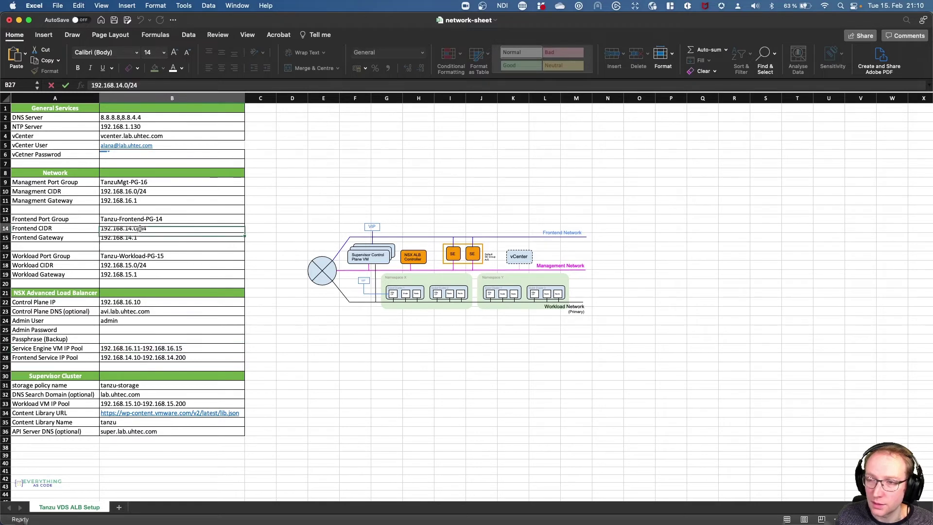
triple_click(148, 86)
key("super+c")
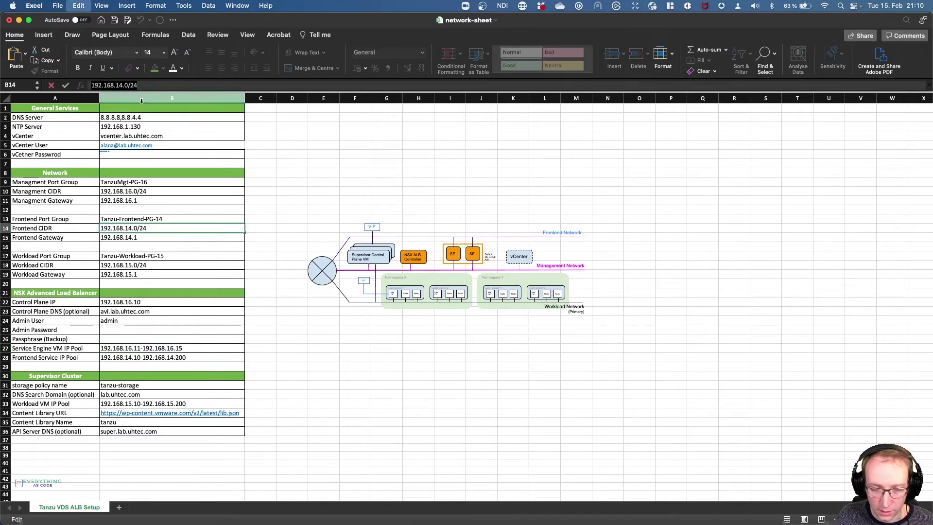
key("super+Tab")
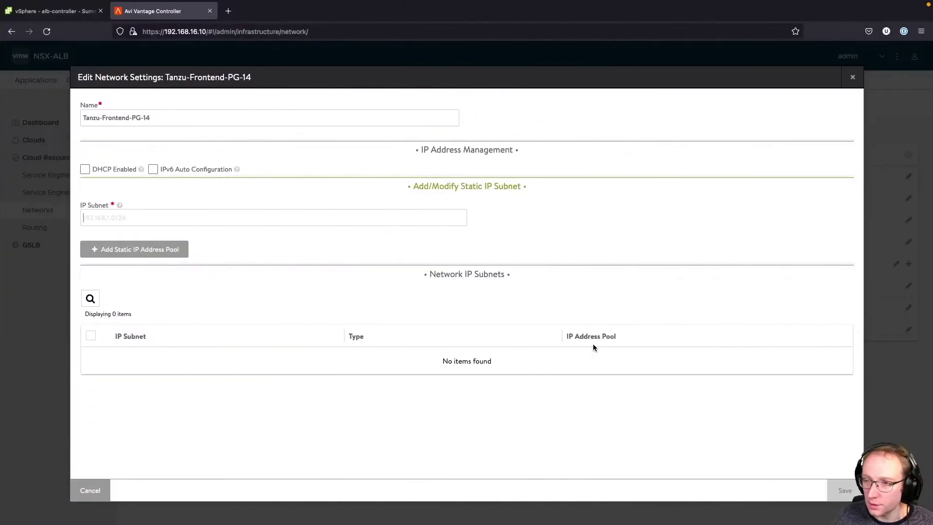
key("super+v")
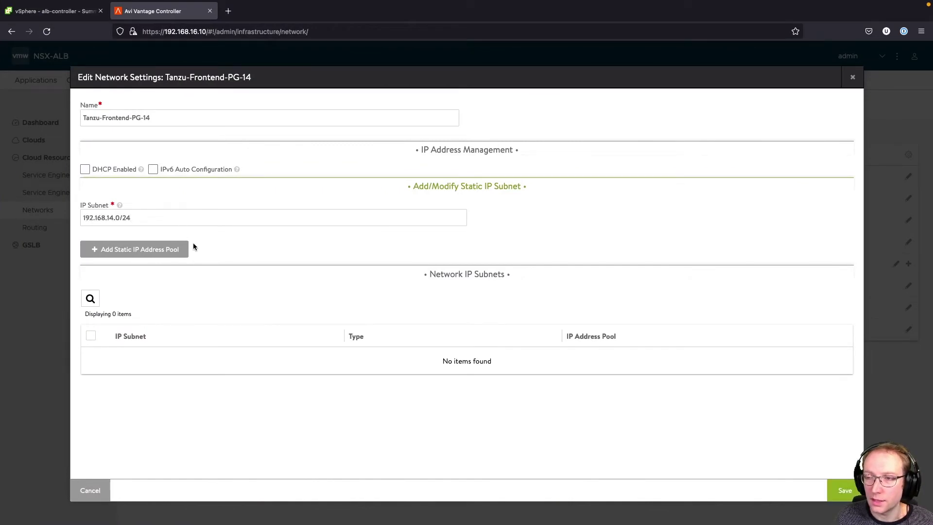
- Add static pool 192.168.14.10-192.168.14.200 to the subnet and save the network settings
left_click(180, 249)
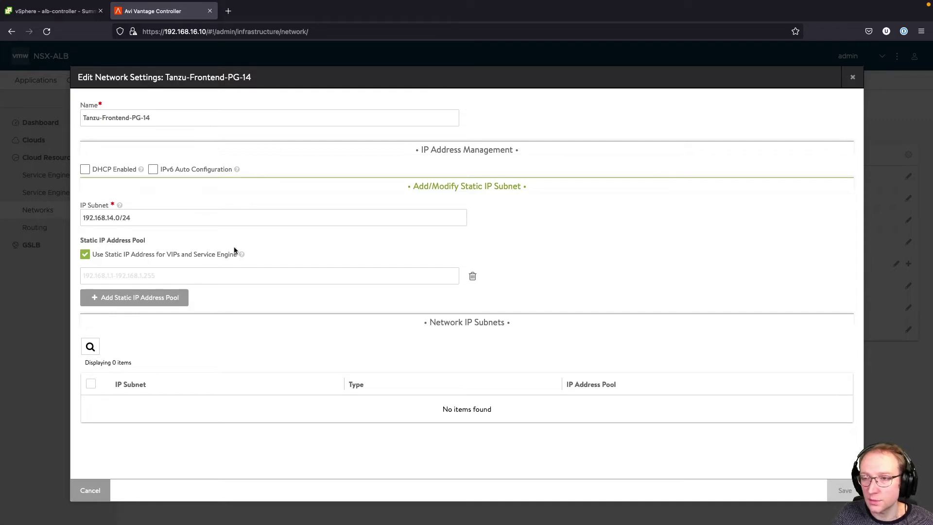
key("super+Tab")
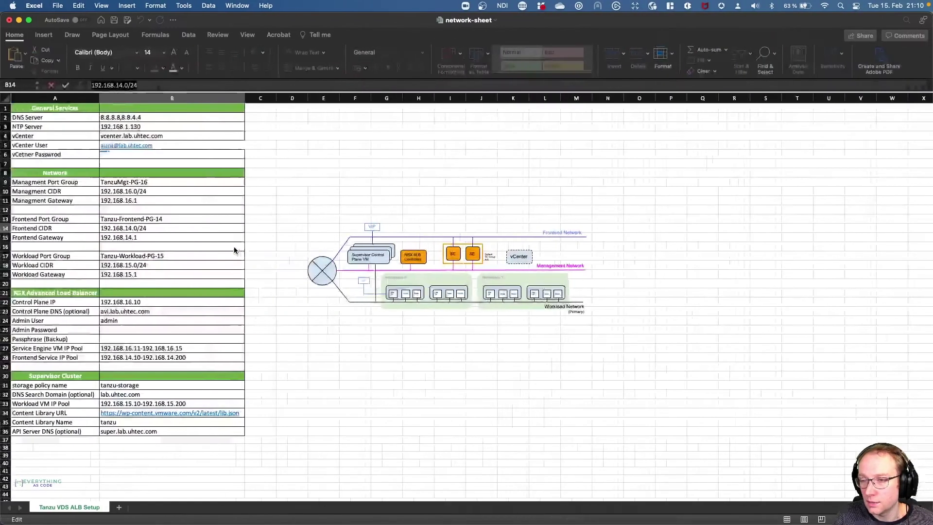
left_click(128, 357)
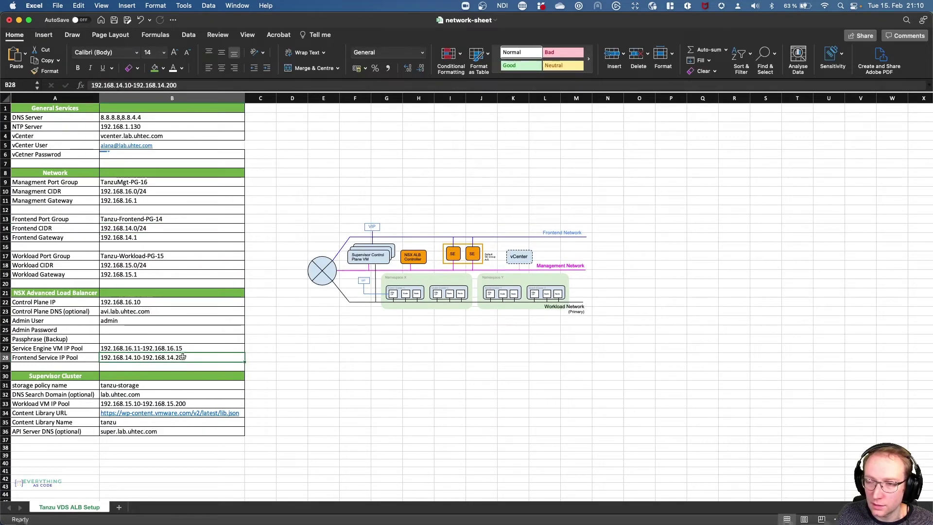
key("F2")
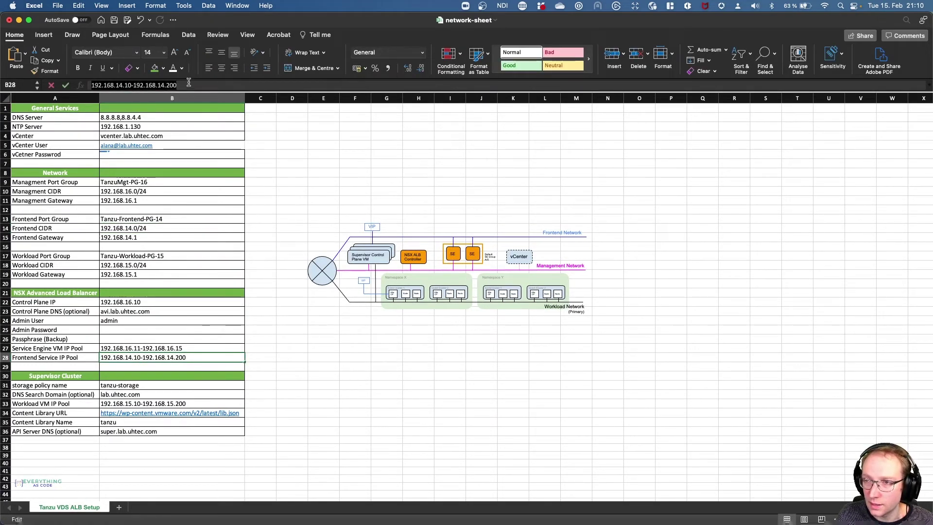
key("super+Tab")
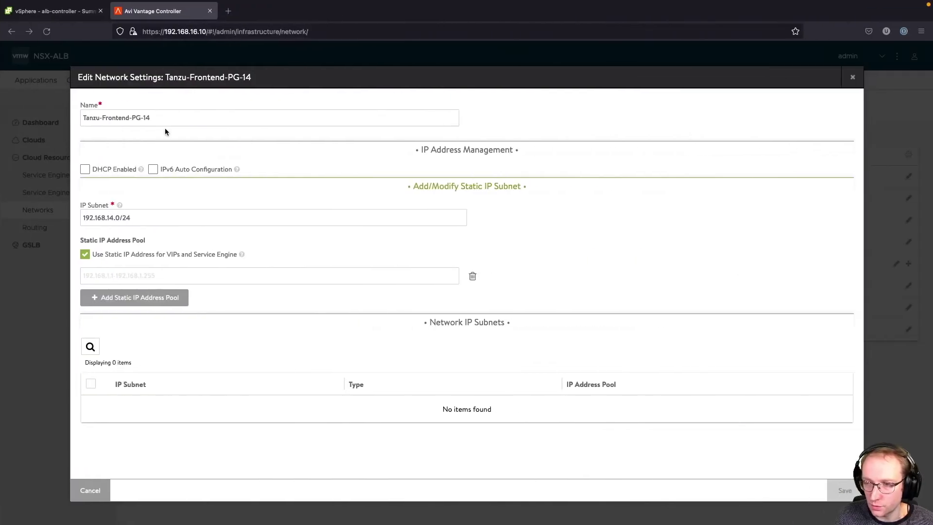
left_click(151, 277)
type("192.168.14.10-192.168.14.200")
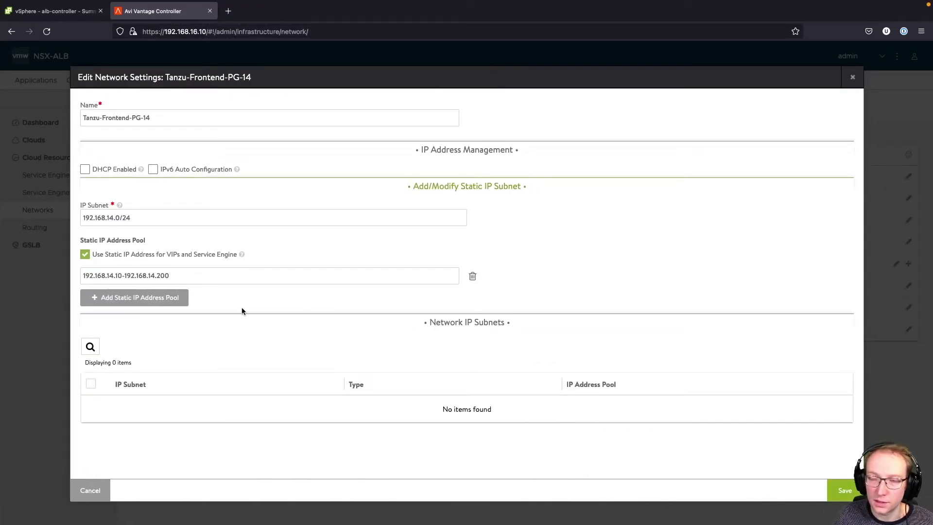
left_click(843, 491)
left_click(845, 490)
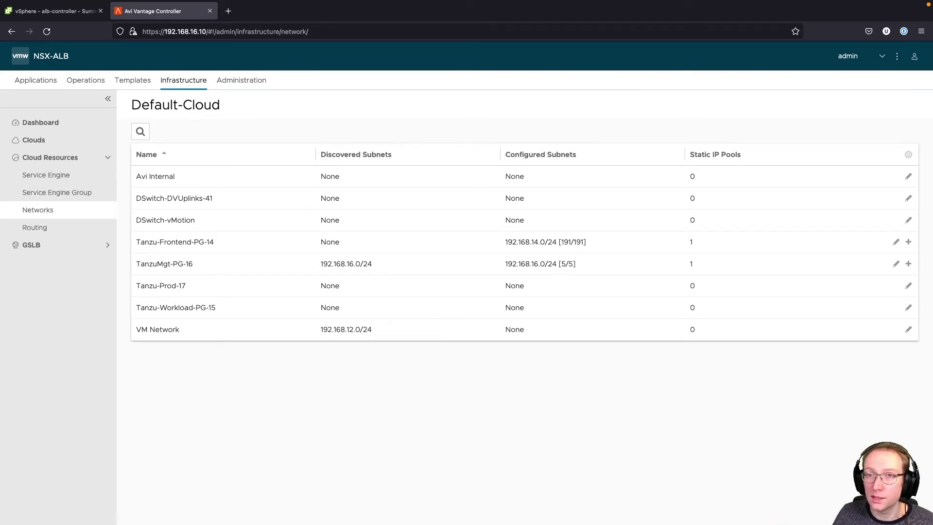
left_click(69, 230)
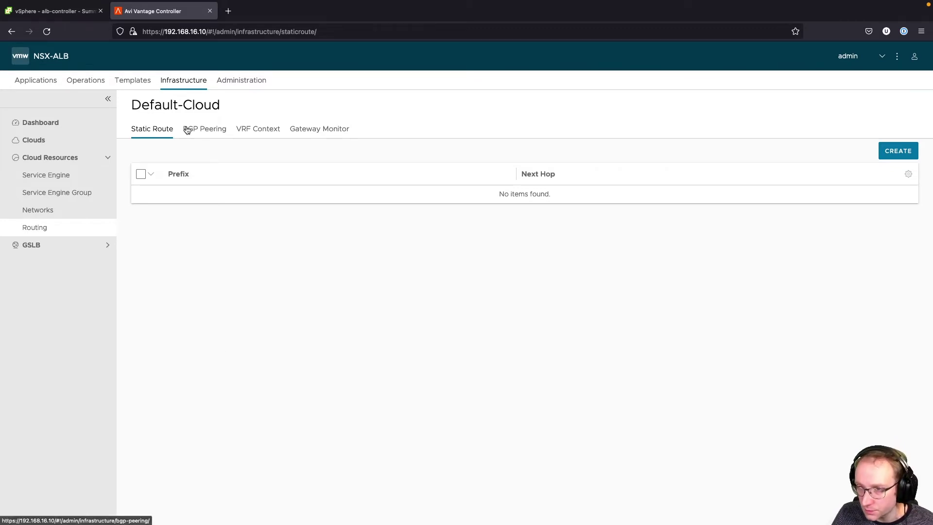
- Create a new static route with gateway subnet 0.0.0.0/0
left_click(912, 155)
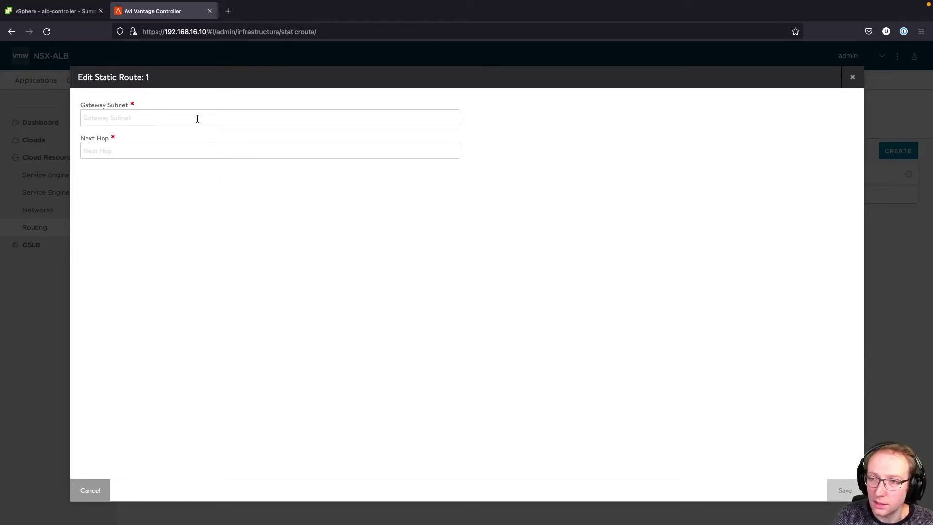
left_click(198, 118)
type("0")
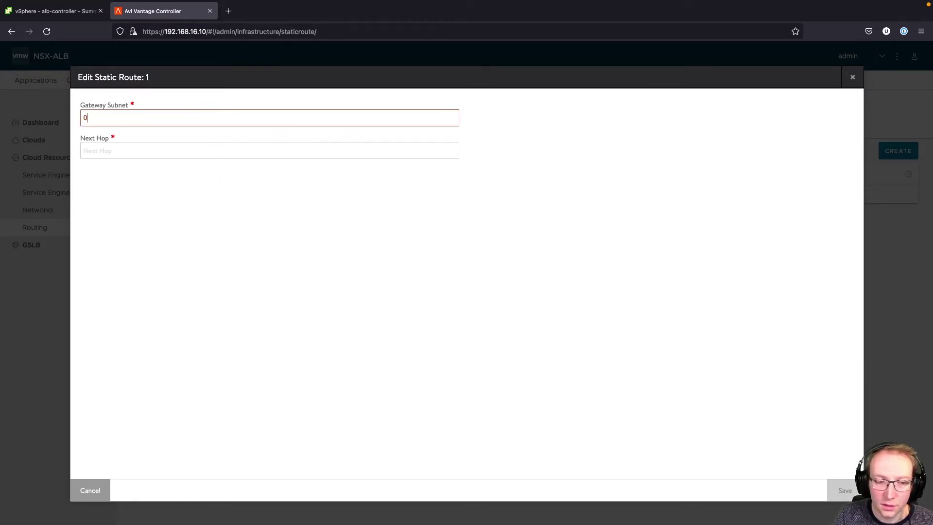
type(".0.0.0/0")
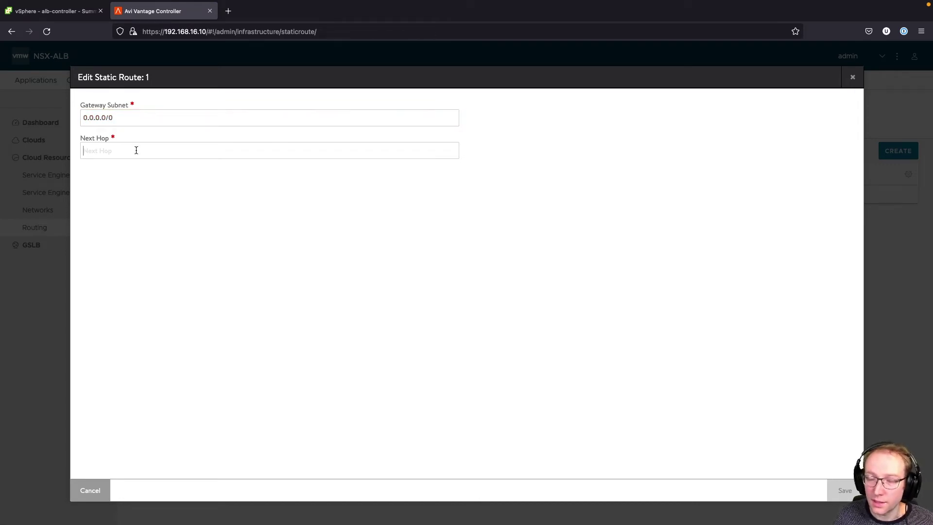
type("192.168.")
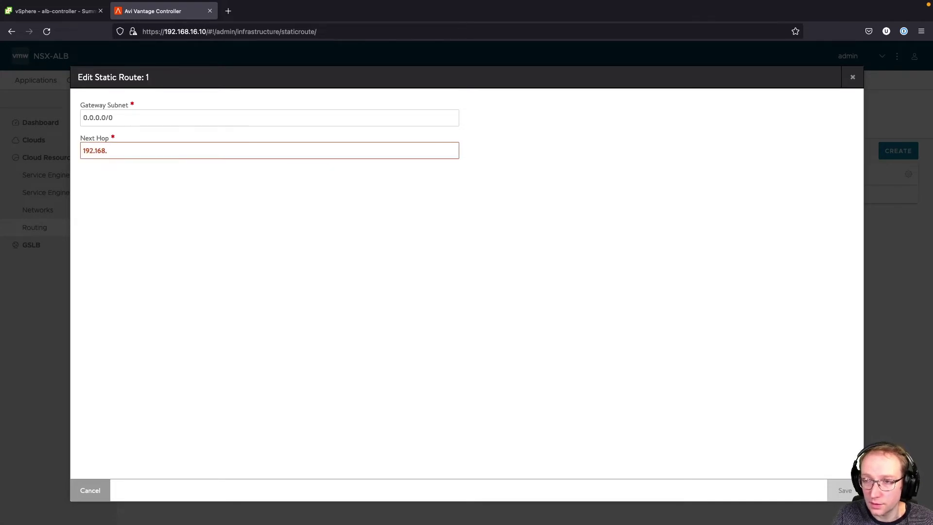
- Set the route's next hop to Frontend Gateway 192.168.14.1 from the spreadsheet and save it
key("super+Tab")
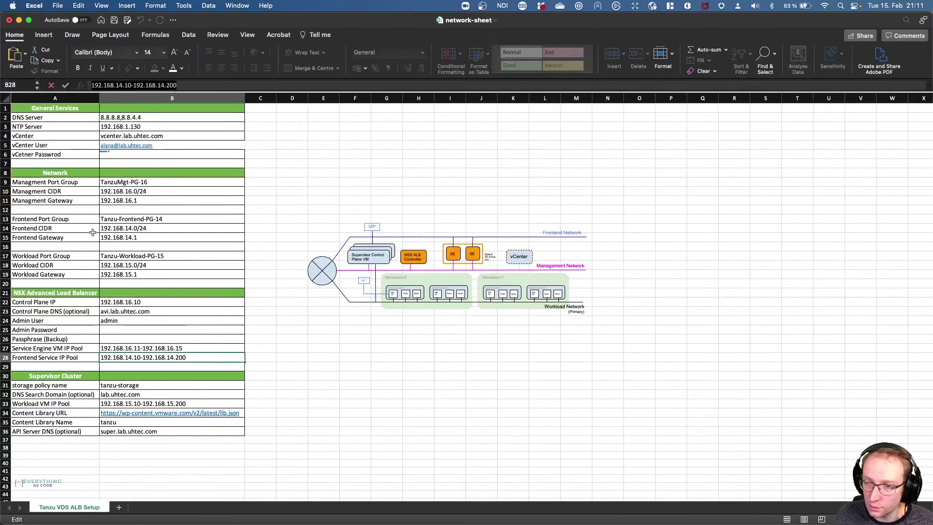
left_click(145, 238)
left_click(141, 86)
key("super+Tab")
key("super+a")
type("192.168.14.1")
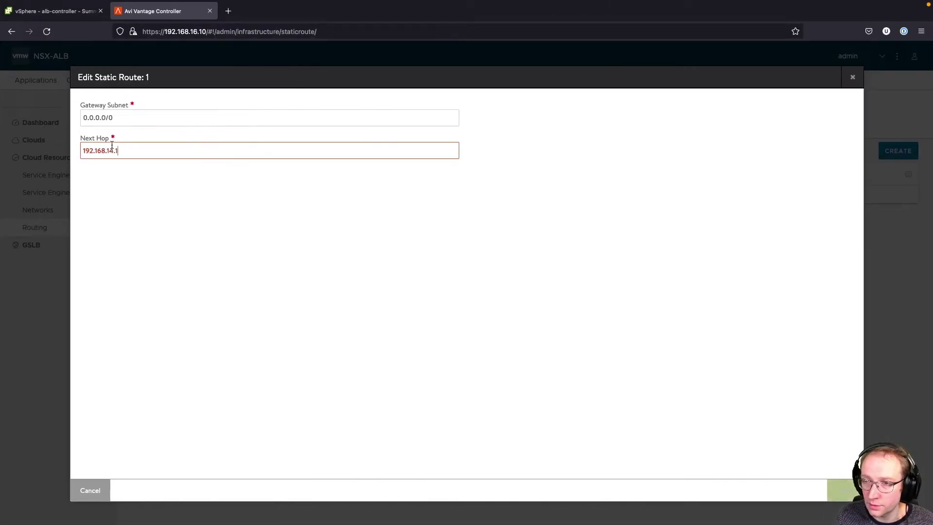
key("Return")
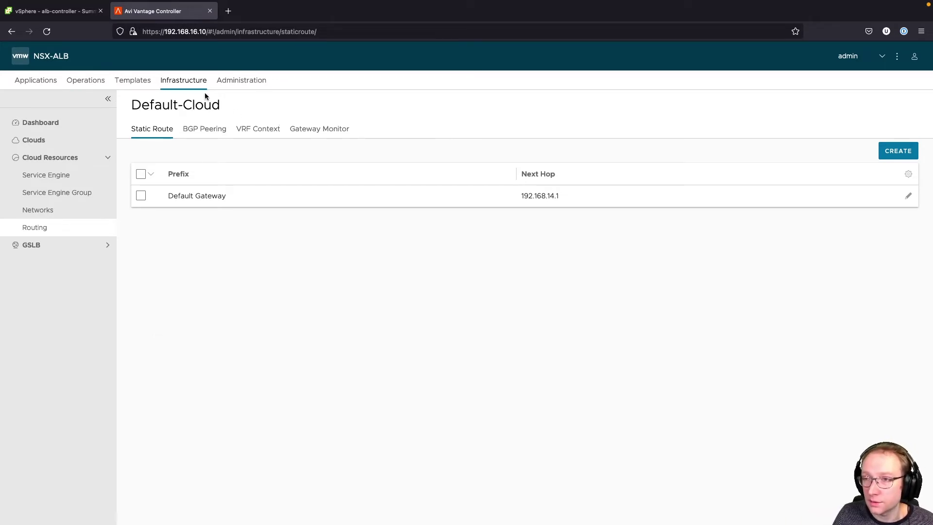
left_click(140, 81)
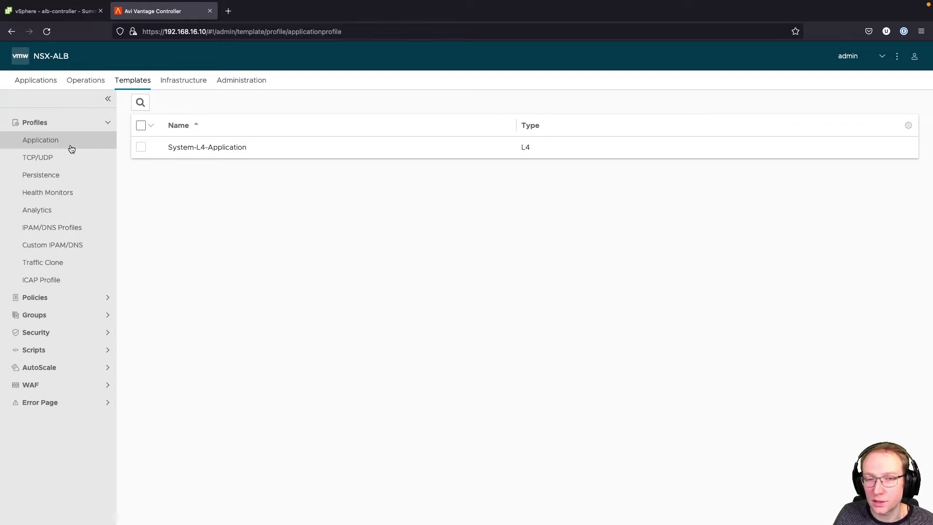
- Start a new Avi Vantage IPAM profile named tanzu-ip
left_click(73, 228)
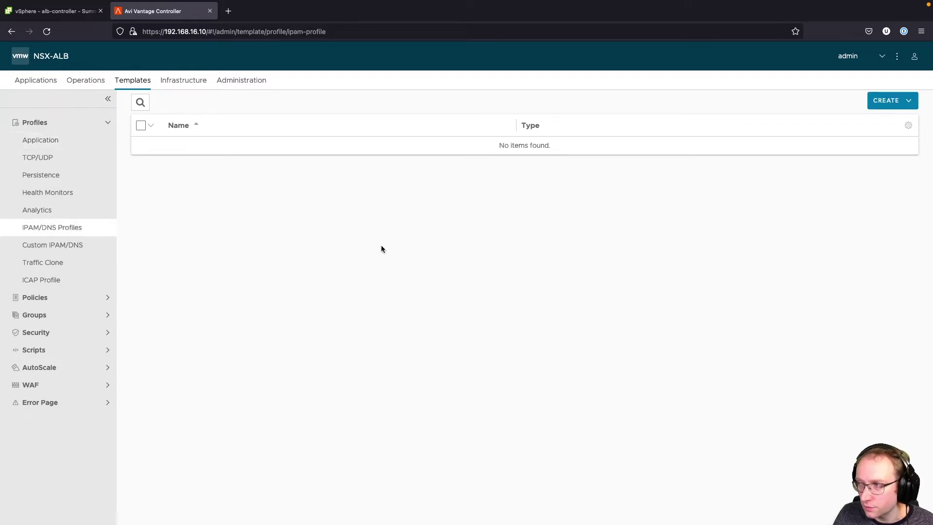
left_click(914, 102)
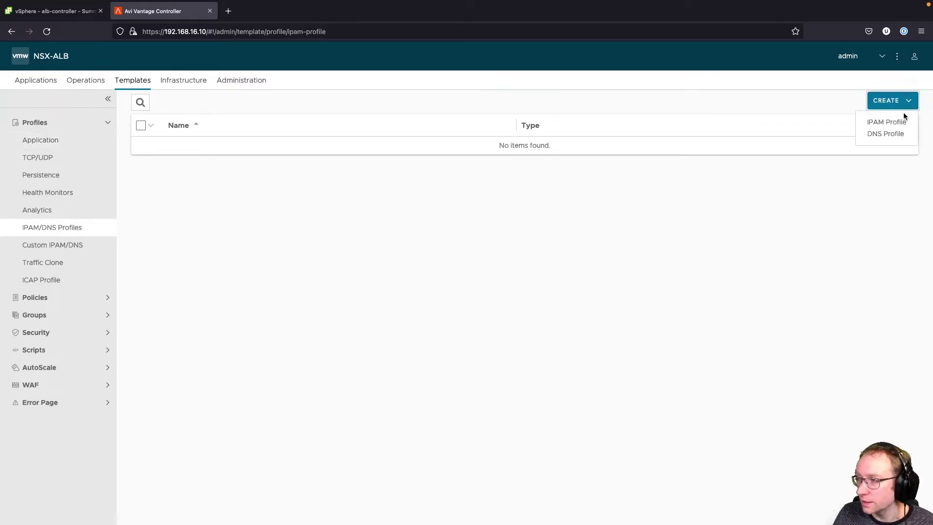
left_click(902, 122)
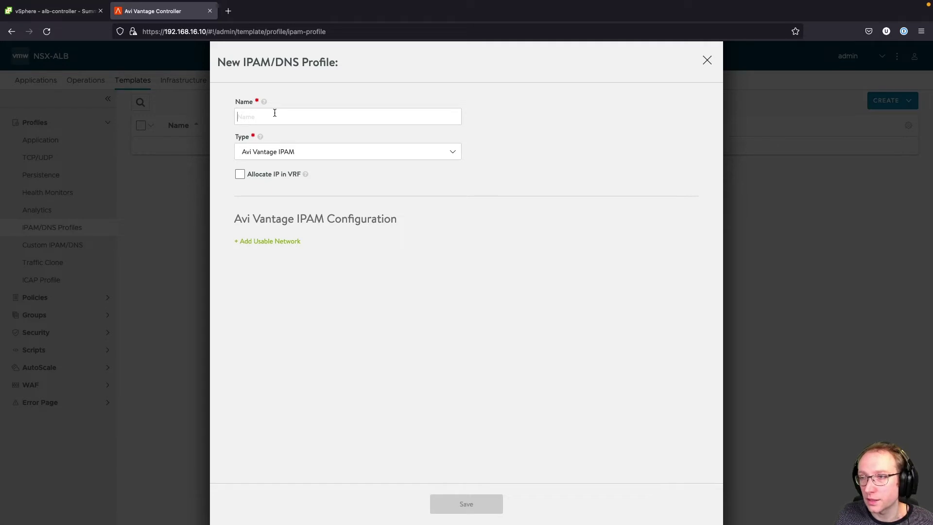
type("tanzu-ip")
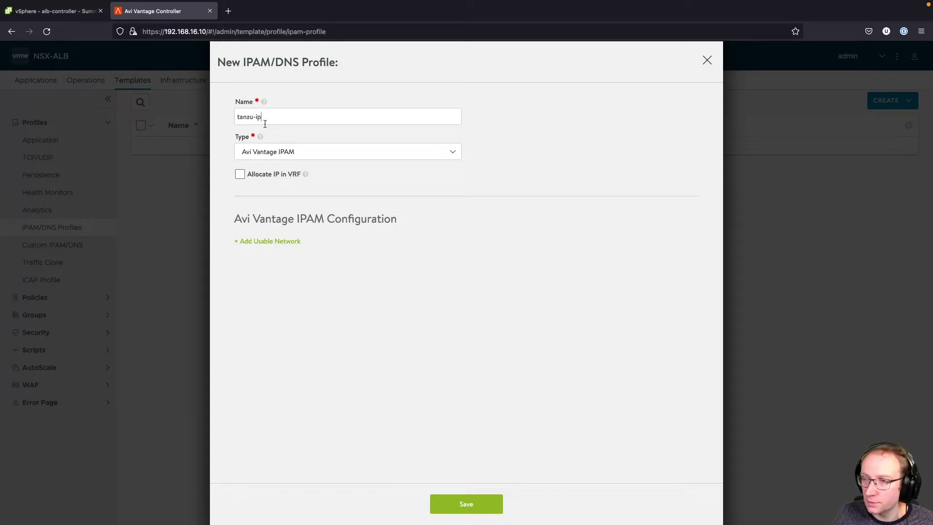
- Add Default-Cloud's Tanzu-Frontend-PG-14 as the usable network and save the profile
left_click(291, 241)
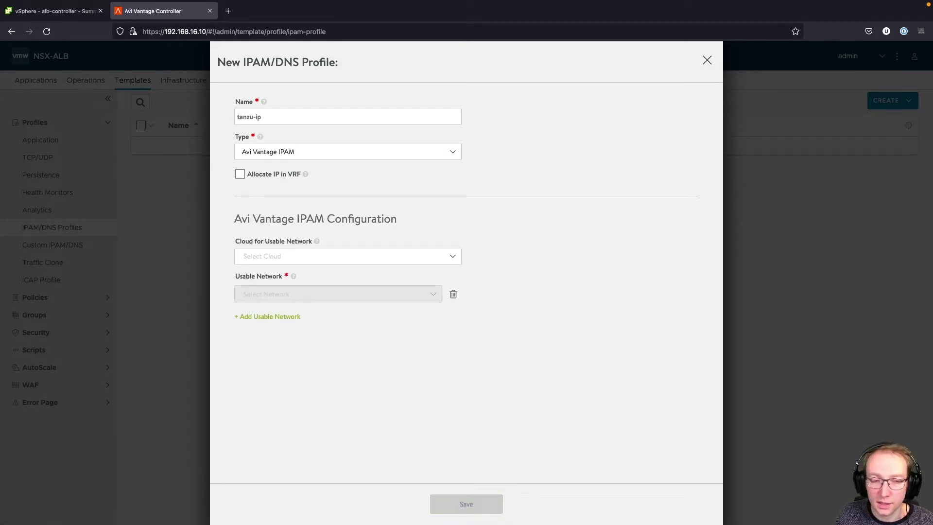
left_click(392, 257)
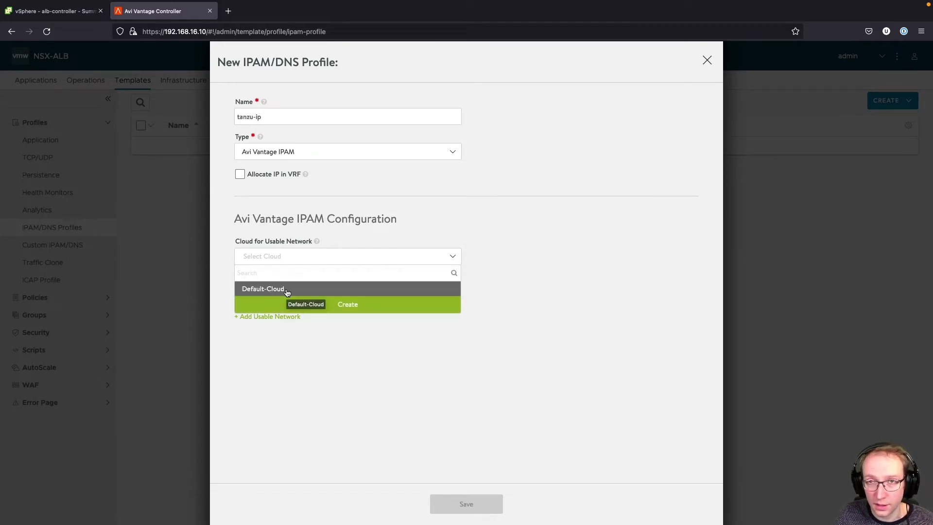
left_click(263, 289)
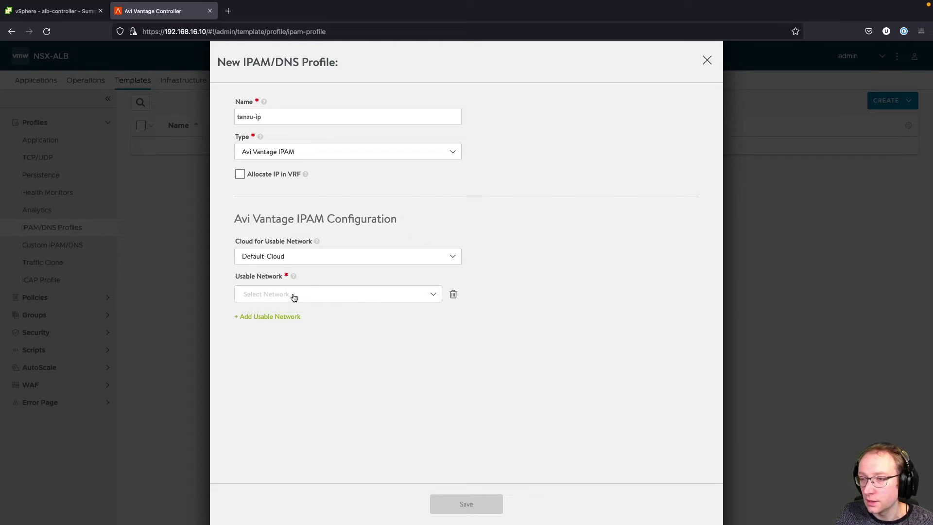
left_click(328, 299)
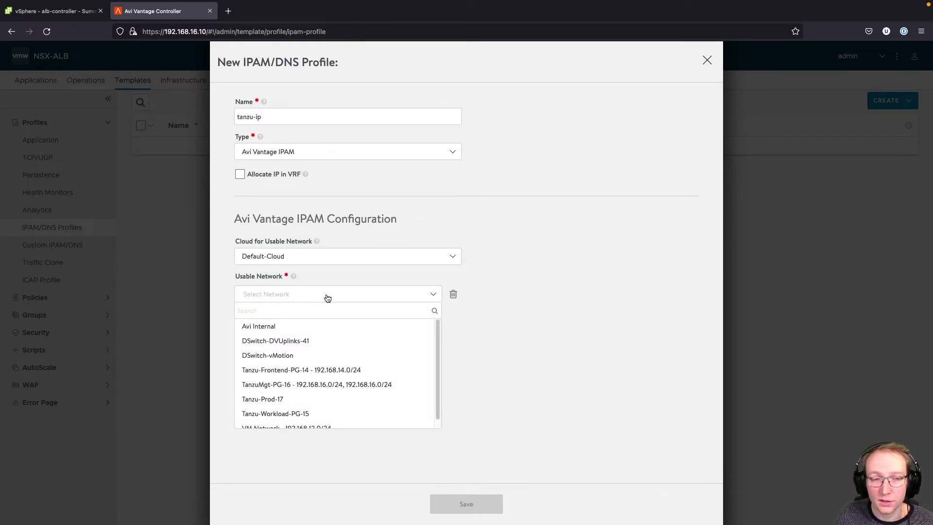
left_click(391, 369)
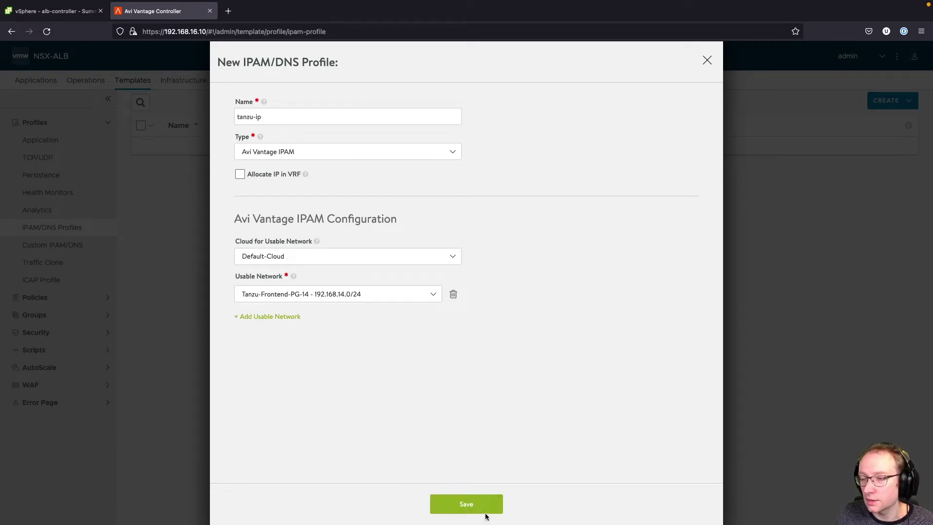
left_click(486, 508)
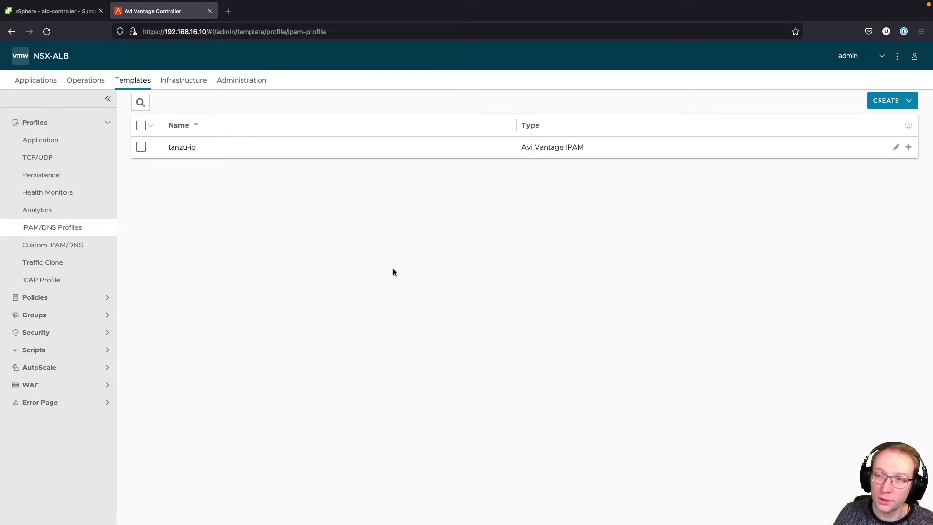
left_click(191, 80)
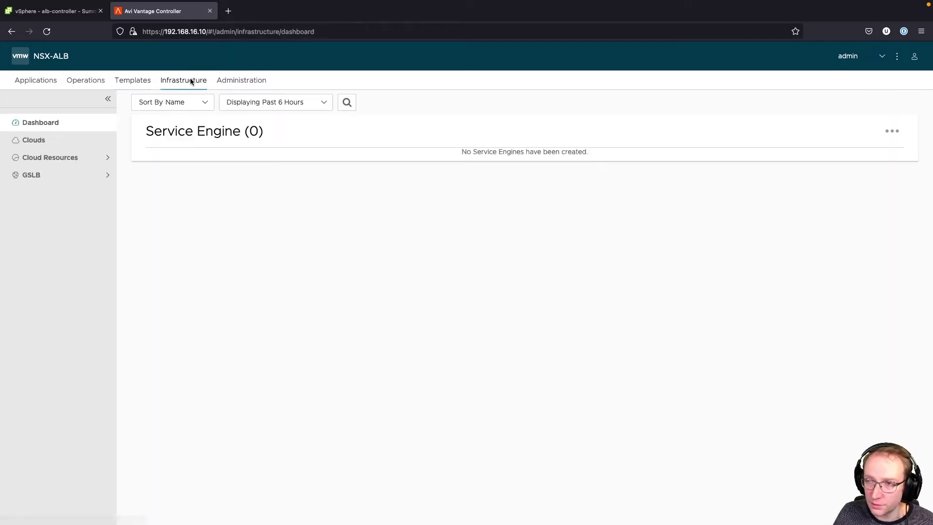
- Edit Default-Cloud, choose tanzu-ip as its IPAM profile and save
left_click(37, 141)
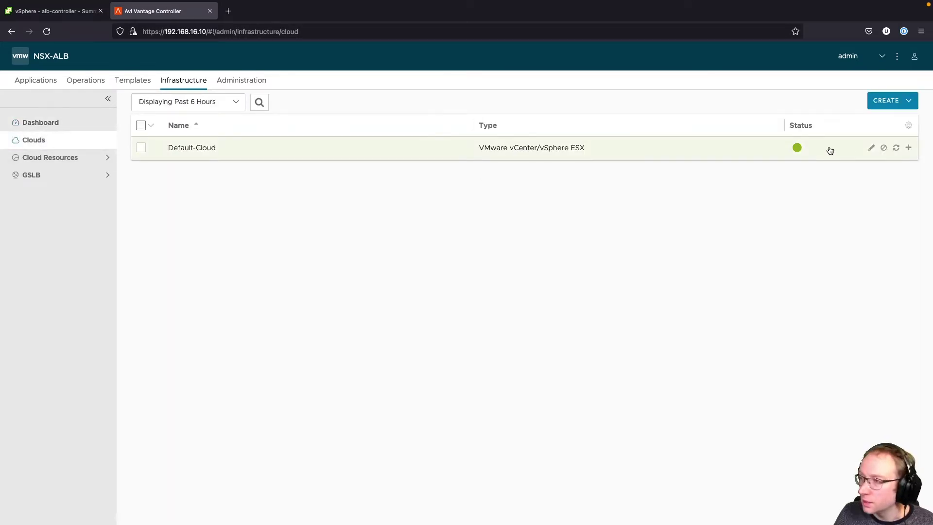
left_click(873, 149)
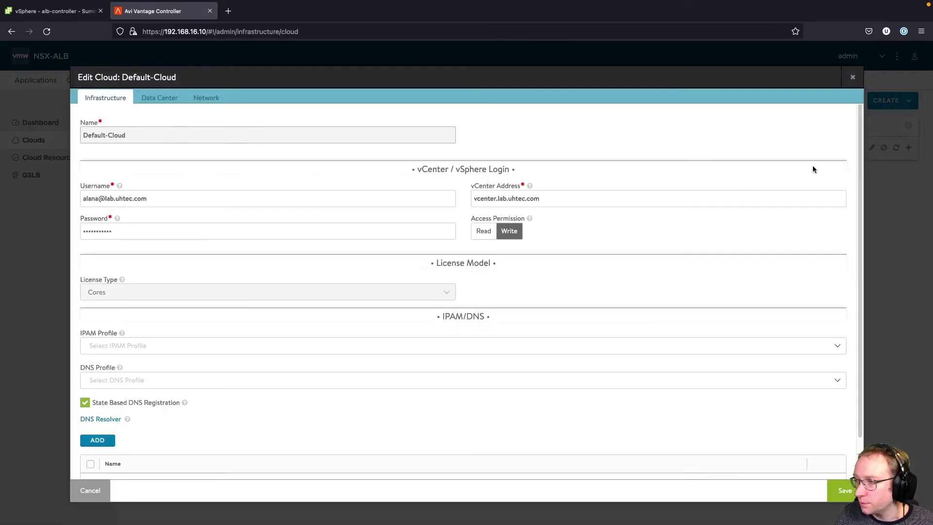
left_click(225, 346)
left_click(154, 378)
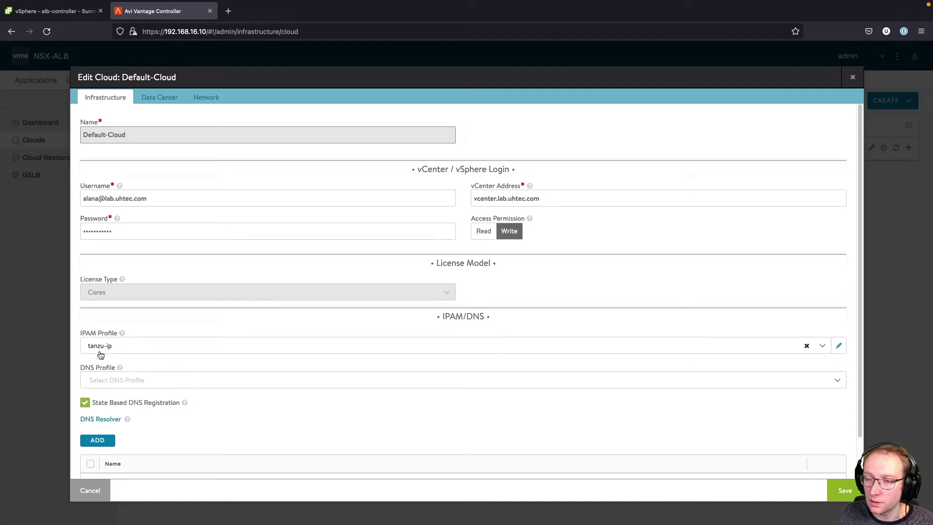
left_click(848, 492)
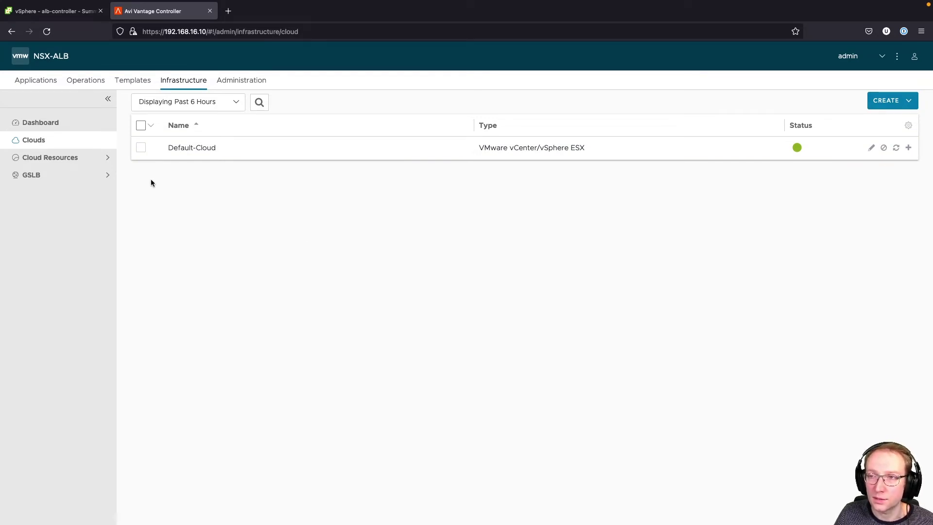
- Start a new content library named tanzu in vSphere Client
key("ctrl+shift+Tab")
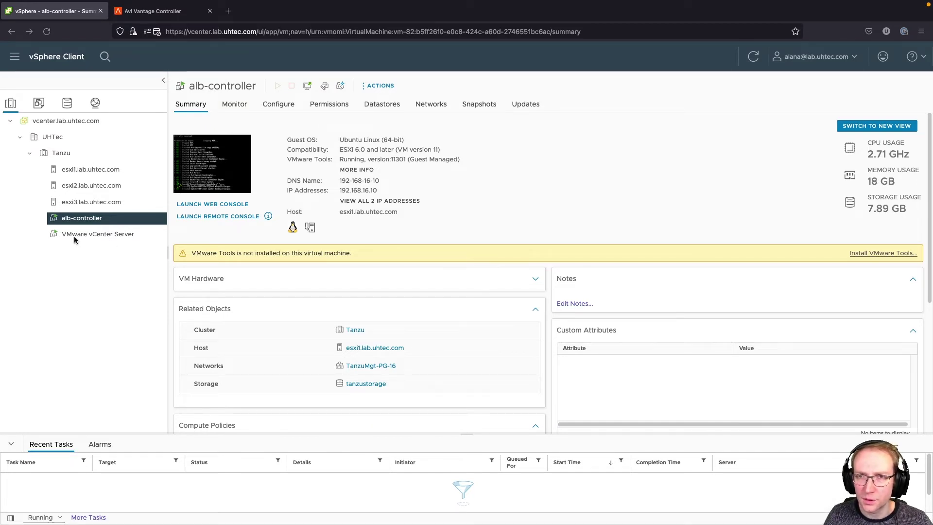
left_click(14, 57)
left_click(42, 135)
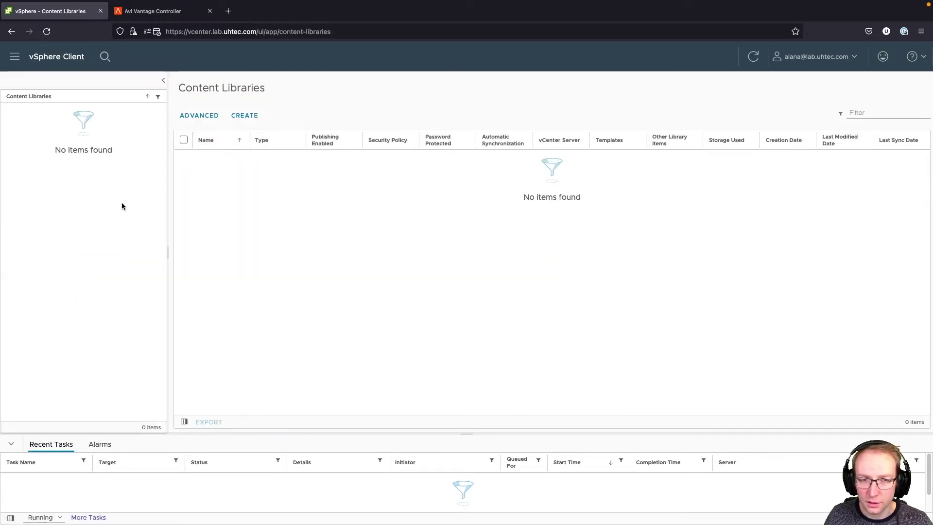
left_click(240, 118)
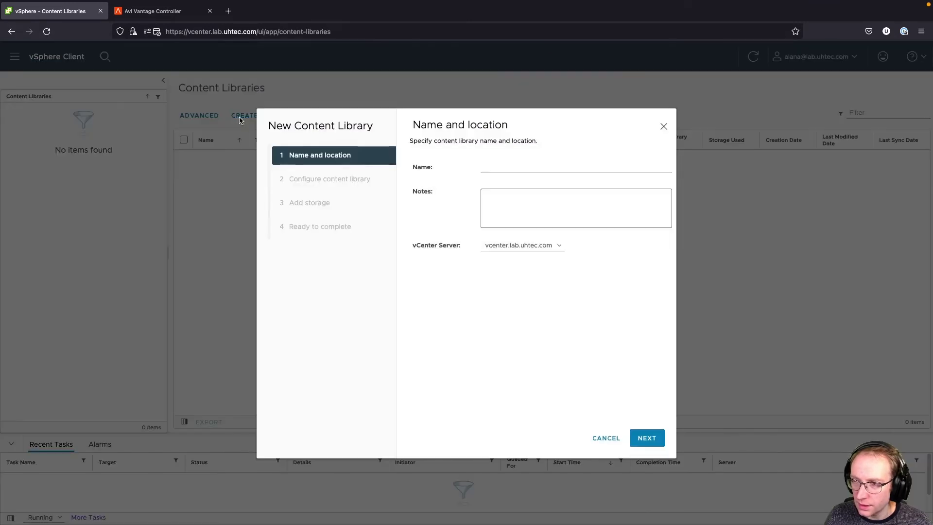
left_click(537, 170)
type("tanzu")
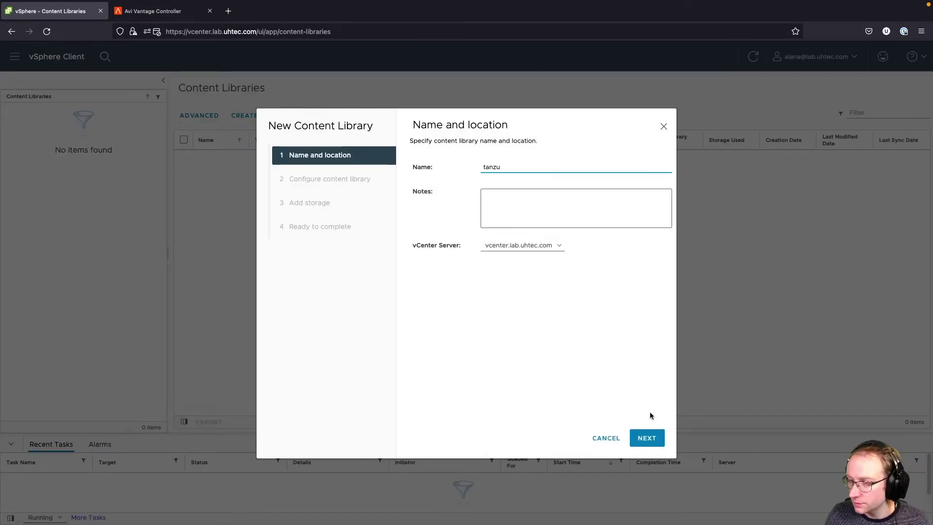
left_click(648, 438)
- Make it a subscribed library with the pasted URL, downloading content only when needed
left_click(449, 234)
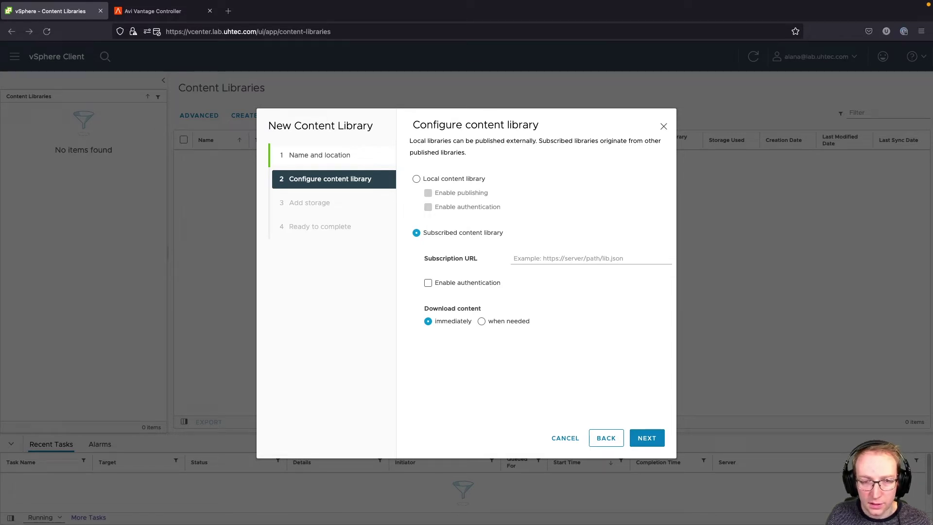
left_click(589, 258)
type("https://wp-content.vmware.com/v2/latest/lib.json")
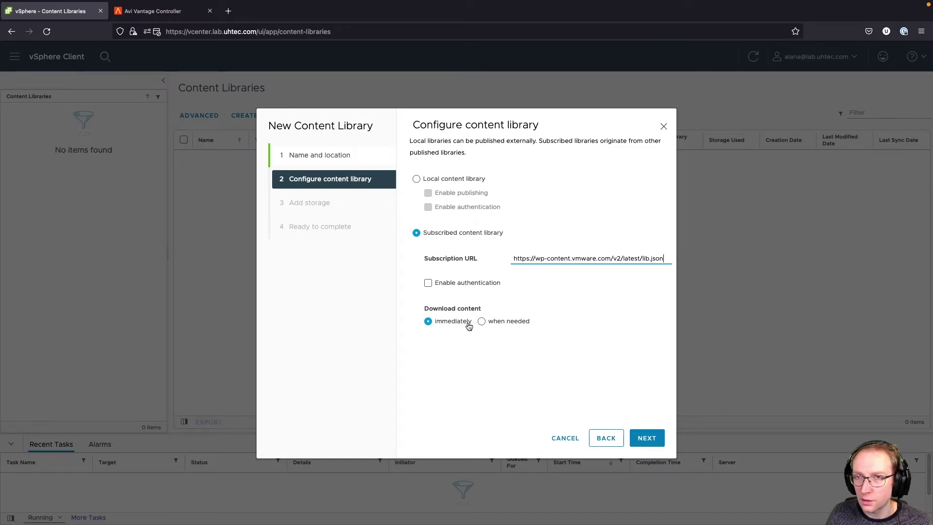
left_click(506, 322)
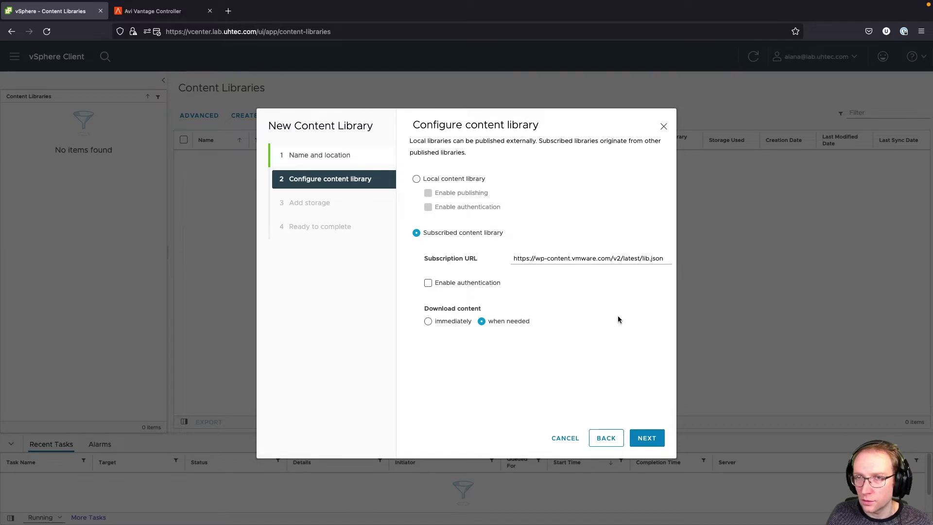
left_click(647, 438)
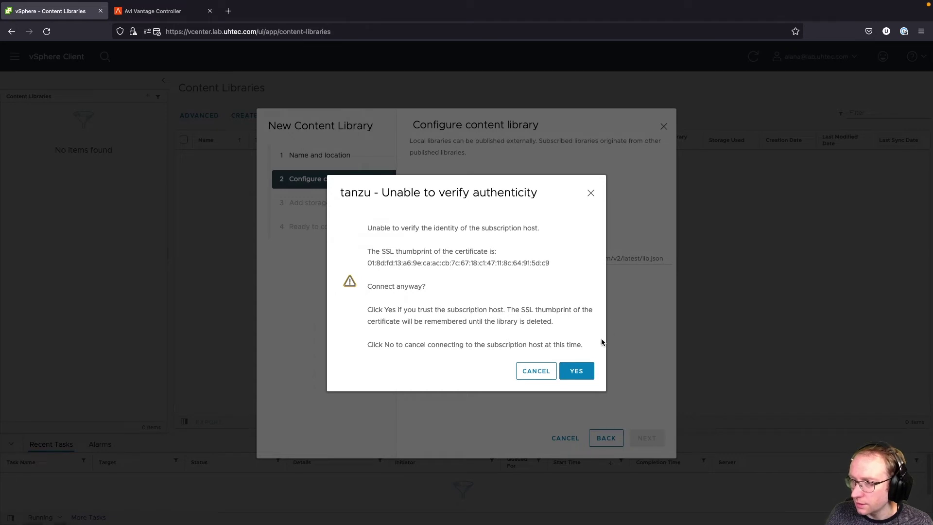
- Trust the host certificate, store the library on tanzustorage, and finish creating it
left_click(578, 370)
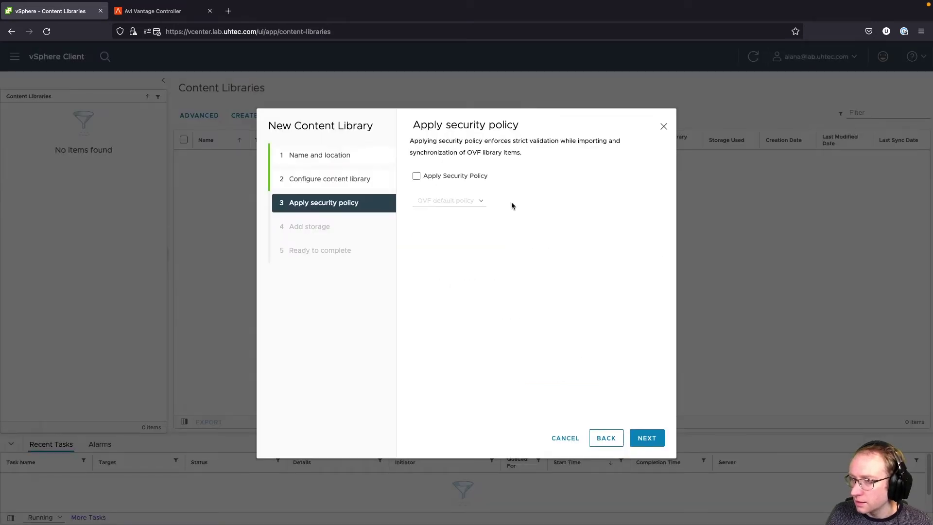
left_click(649, 437)
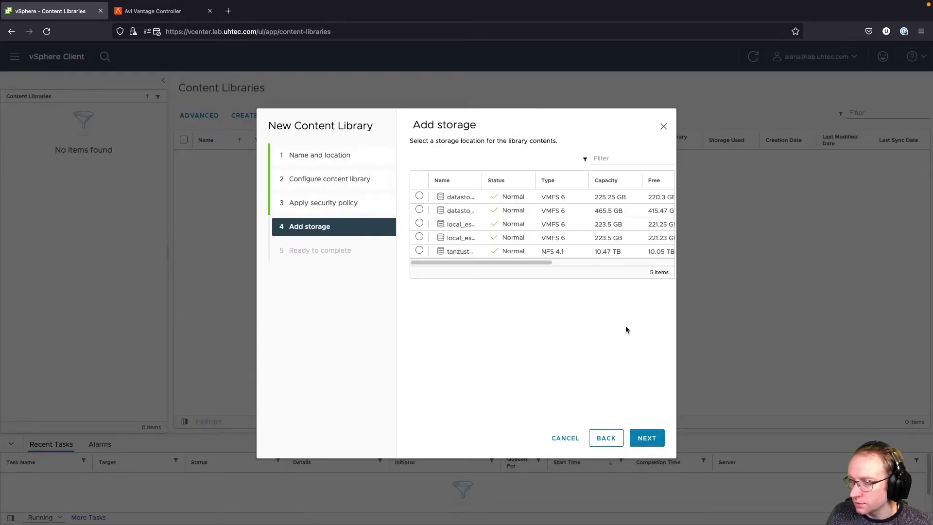
left_click(421, 251)
left_click(647, 438)
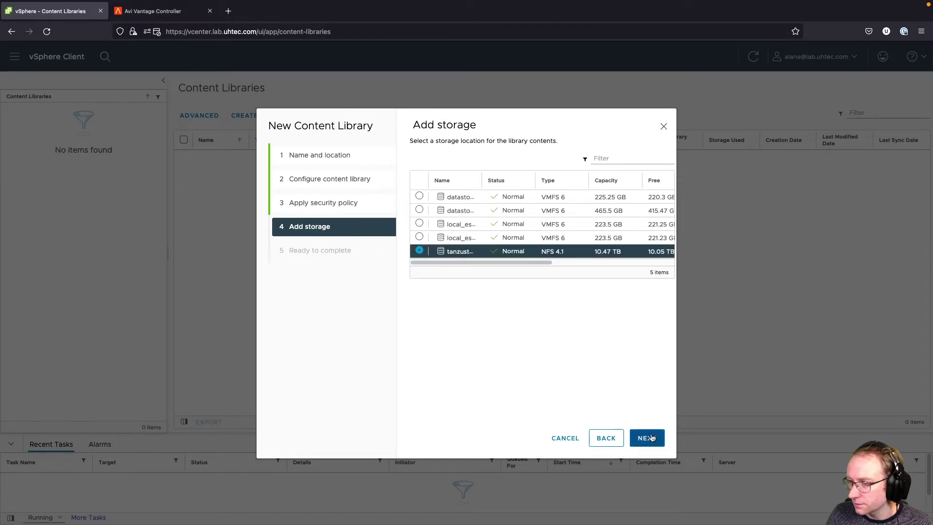
left_click(647, 438)
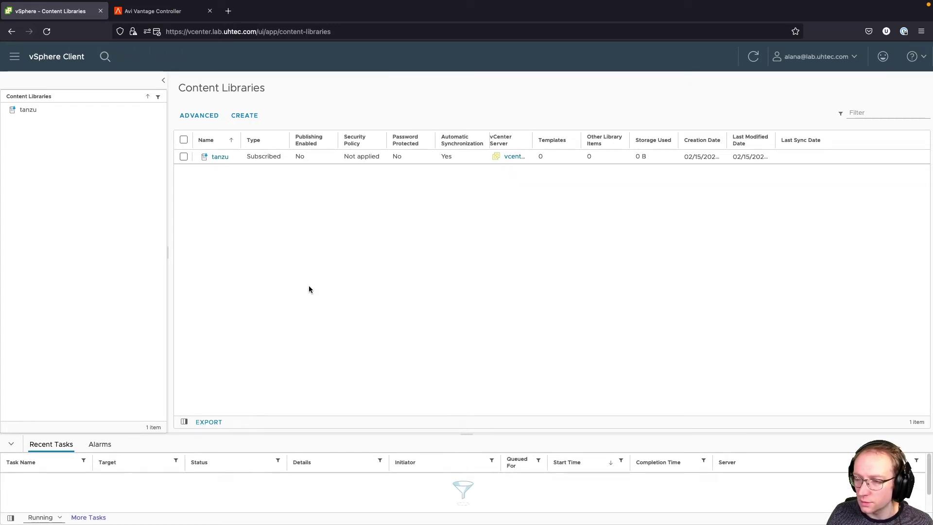
- Open the tanzu library and browse its 27 templates
left_click(219, 156)
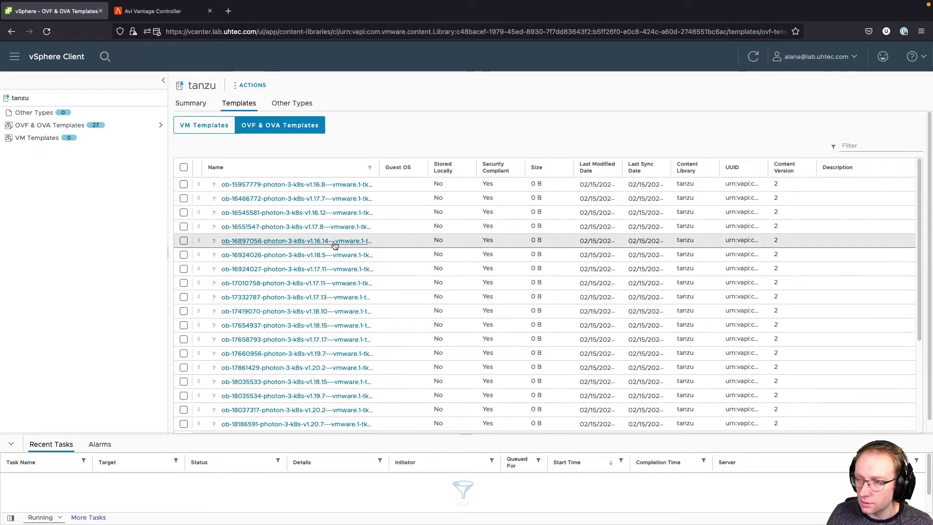
scroll(333, 250, "down", 5)
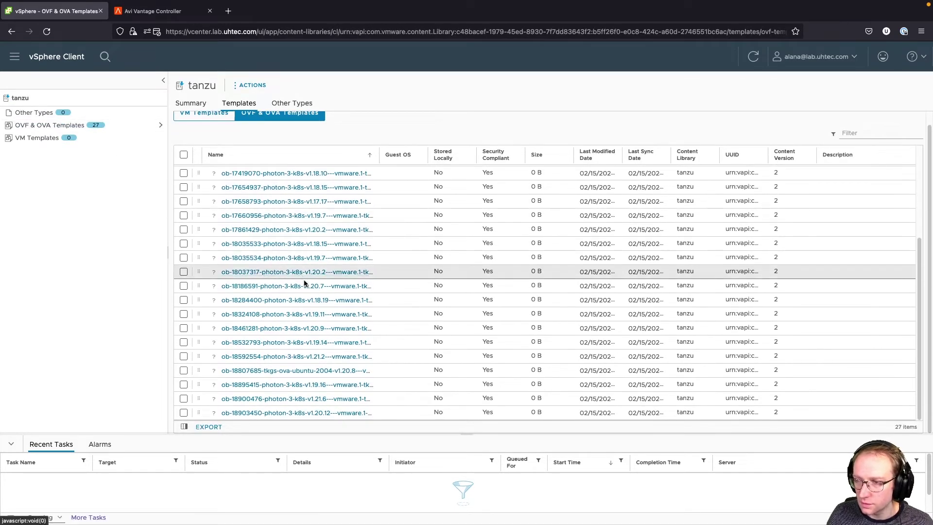
scroll(321, 305, "up", 5)
scroll(323, 305, "up", 2)
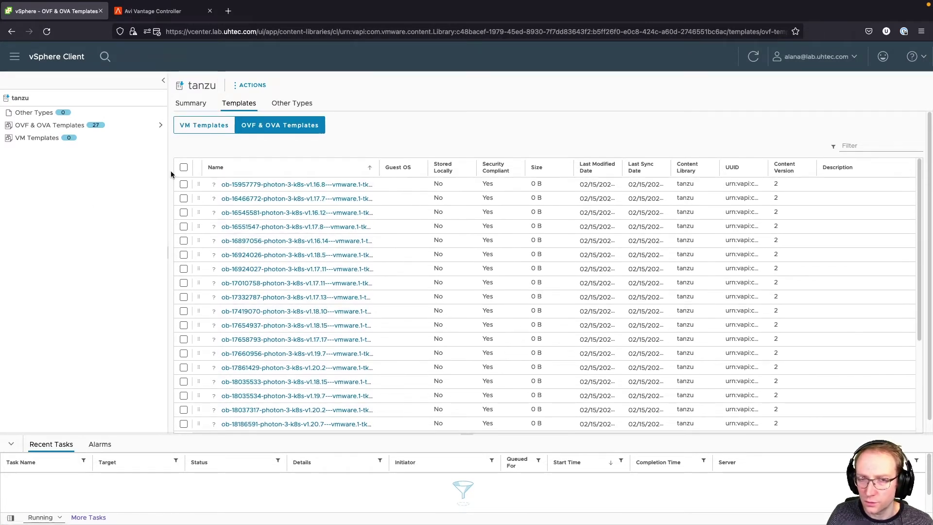
- Open the tanzustorage datastore and start a new tag named tanzu
left_click(18, 56)
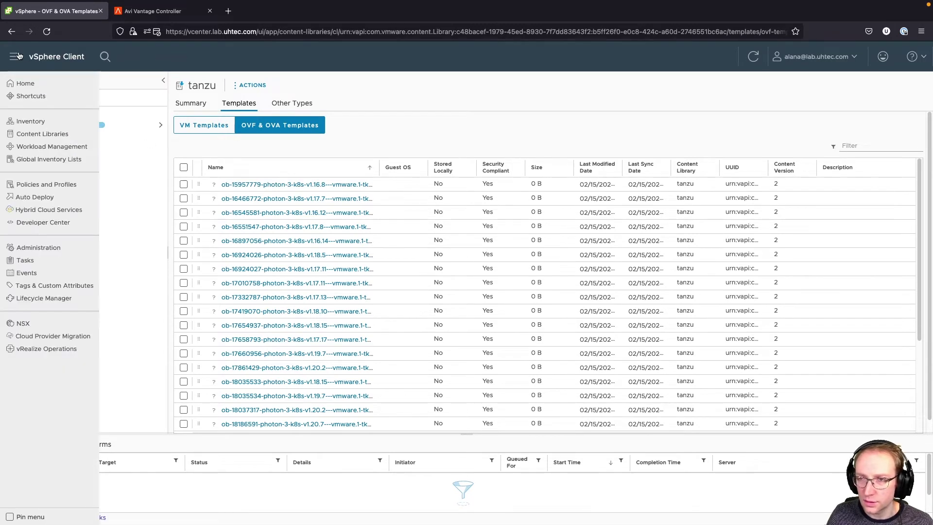
left_click(24, 123)
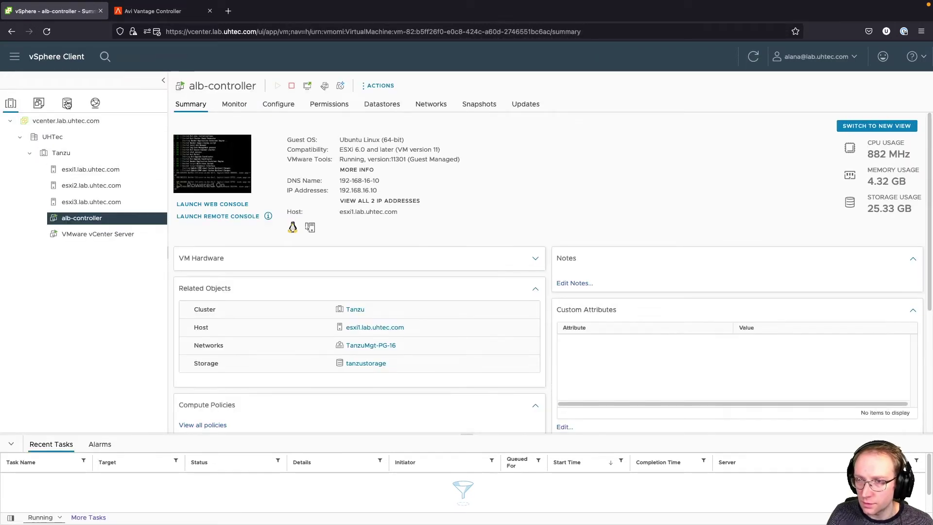
left_click(67, 102)
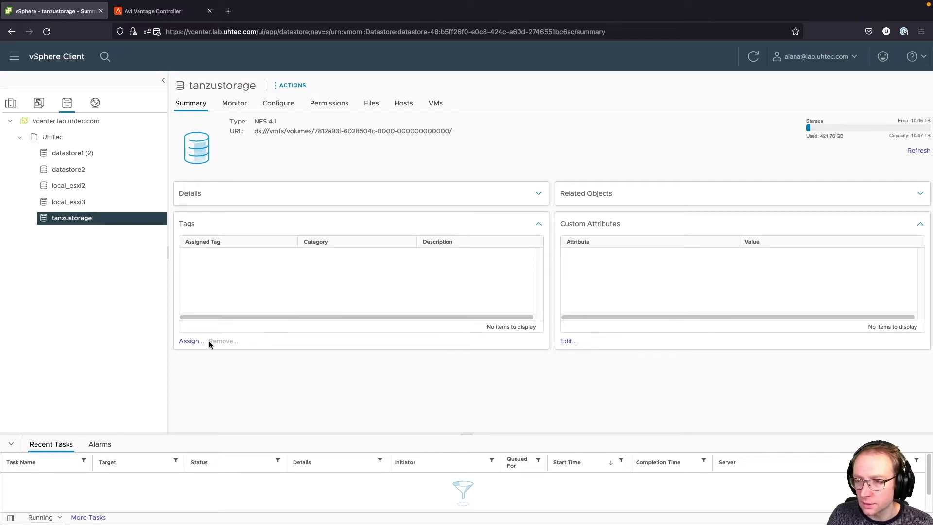
left_click(194, 342)
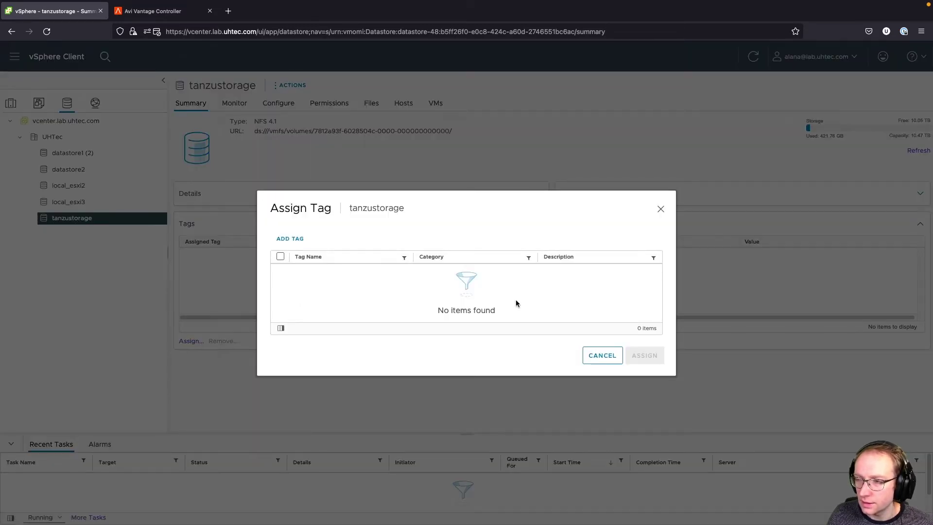
left_click(290, 238)
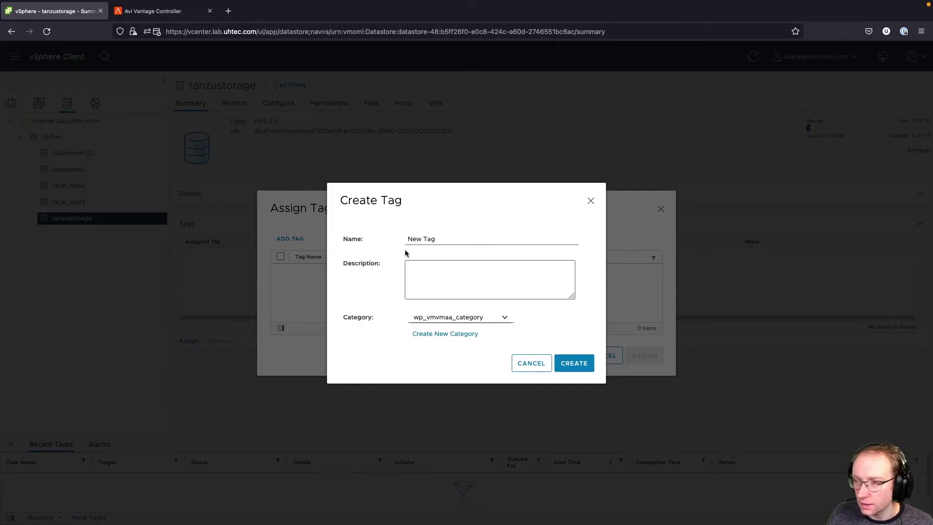
triple_click(422, 238)
type("tanzu")
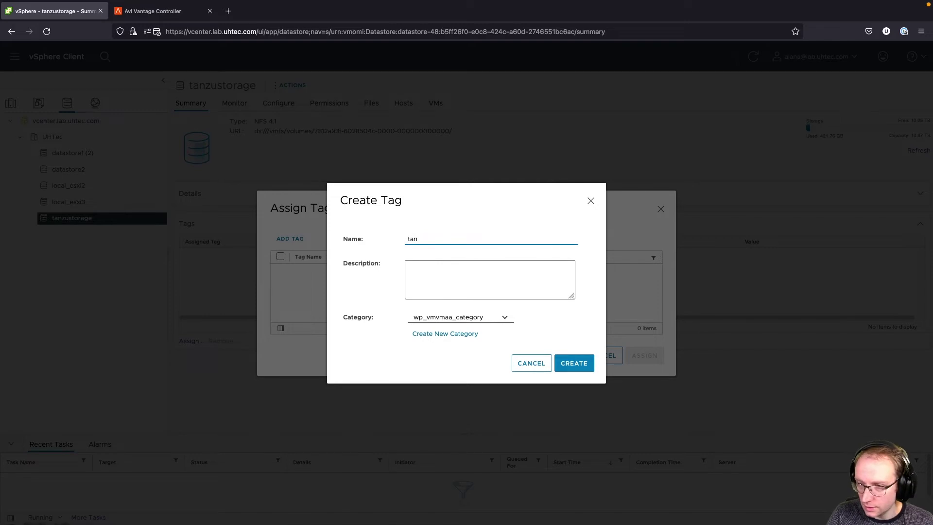
- Create the k8s category for the tag, then assign tanzu to tanzustorage
left_click(451, 336)
left_click(391, 181)
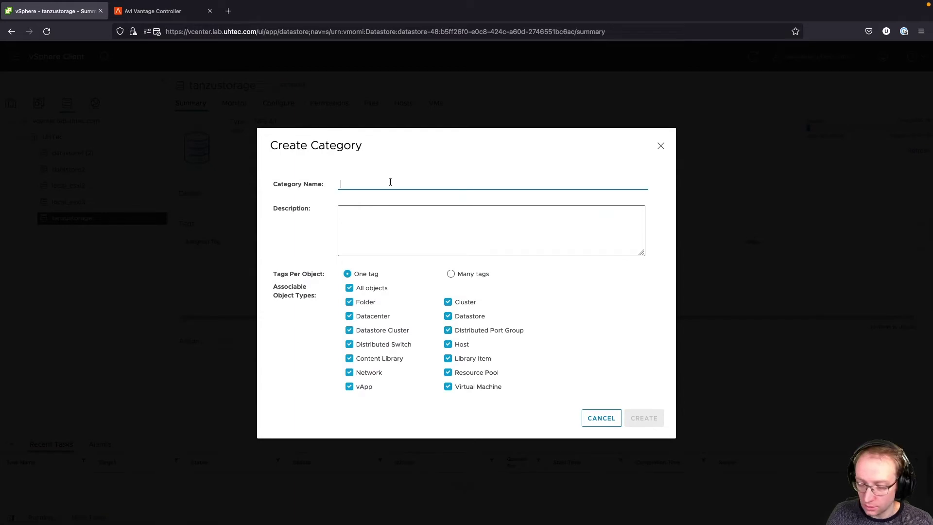
type("k8s")
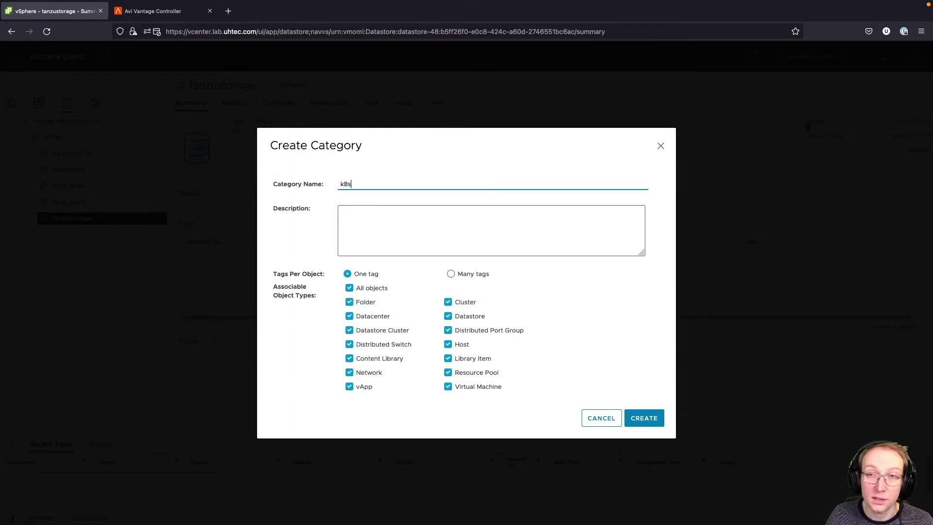
left_click(644, 418)
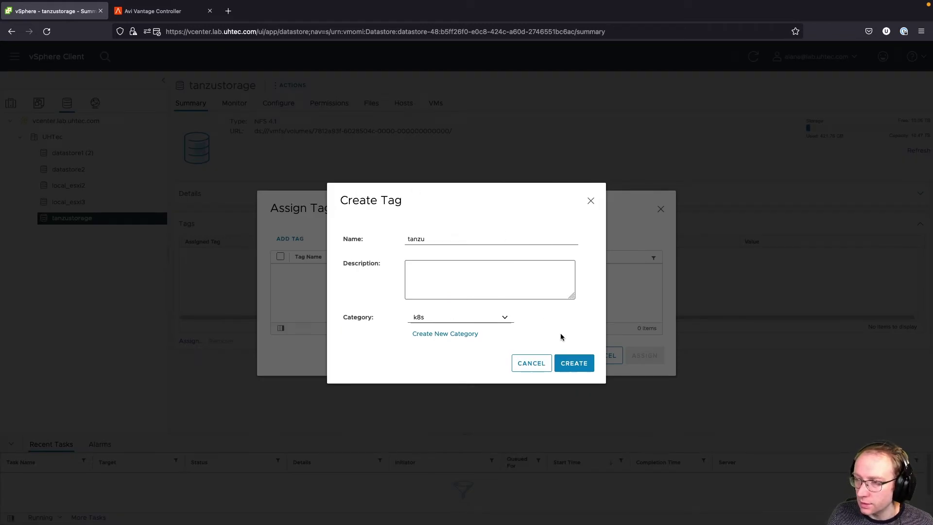
left_click(578, 363)
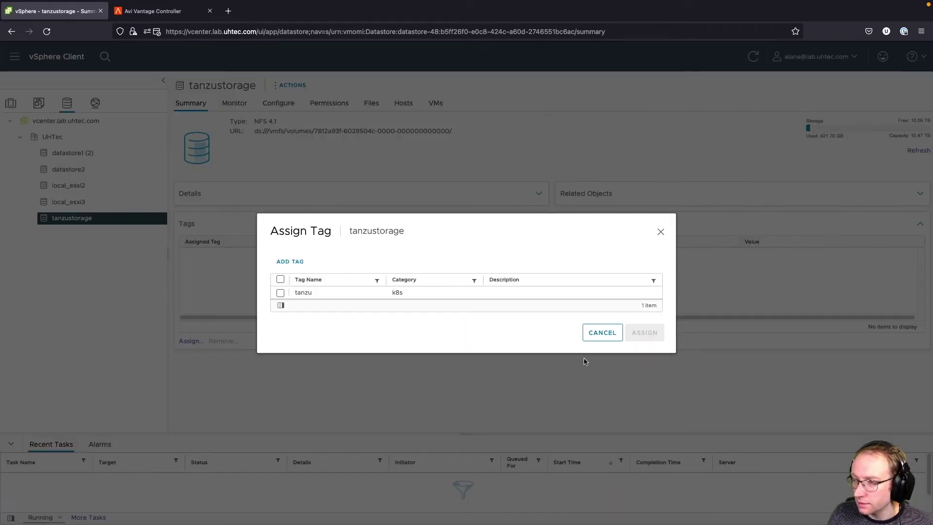
left_click(281, 293)
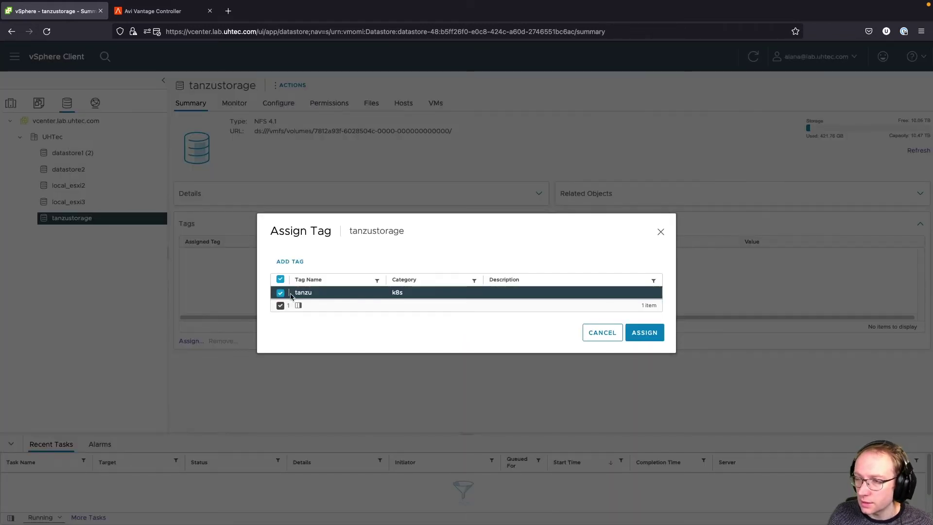
left_click(644, 332)
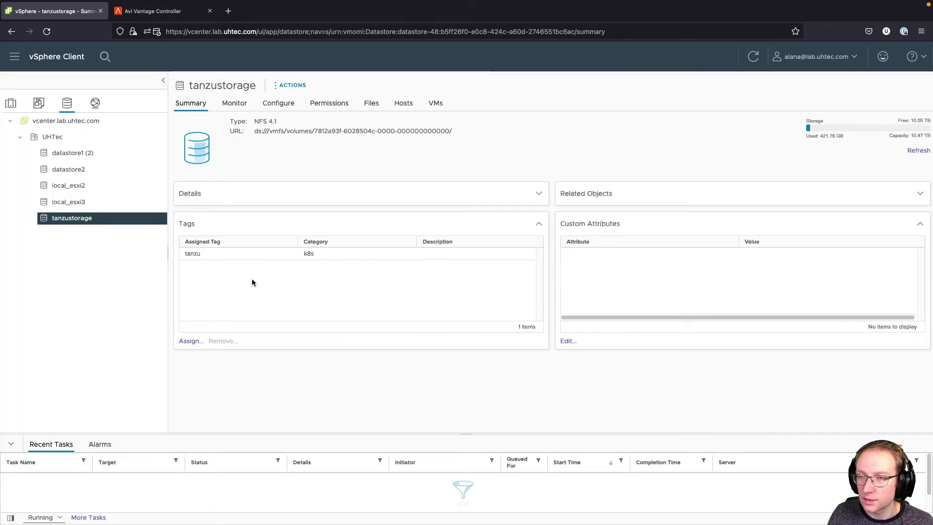
left_click(15, 57)
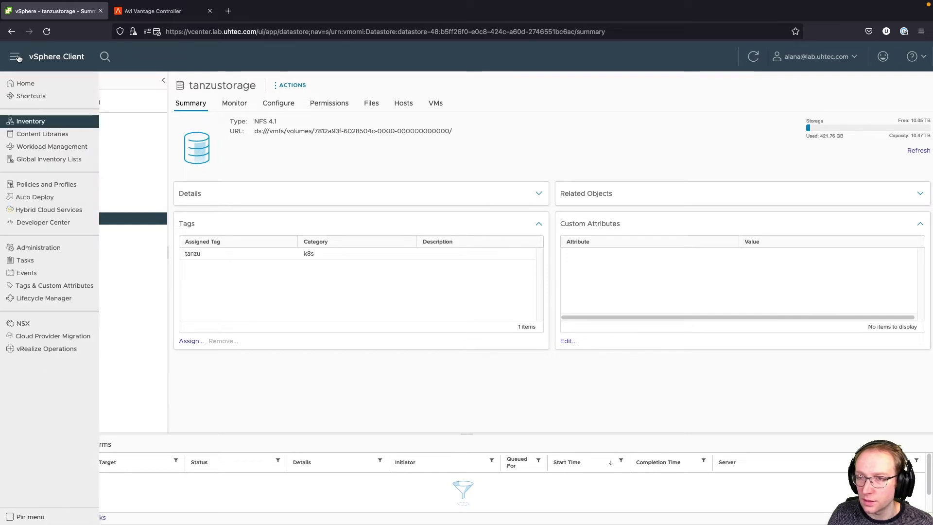
- Start a new VM storage policy named tanzu-storage
left_click(63, 185)
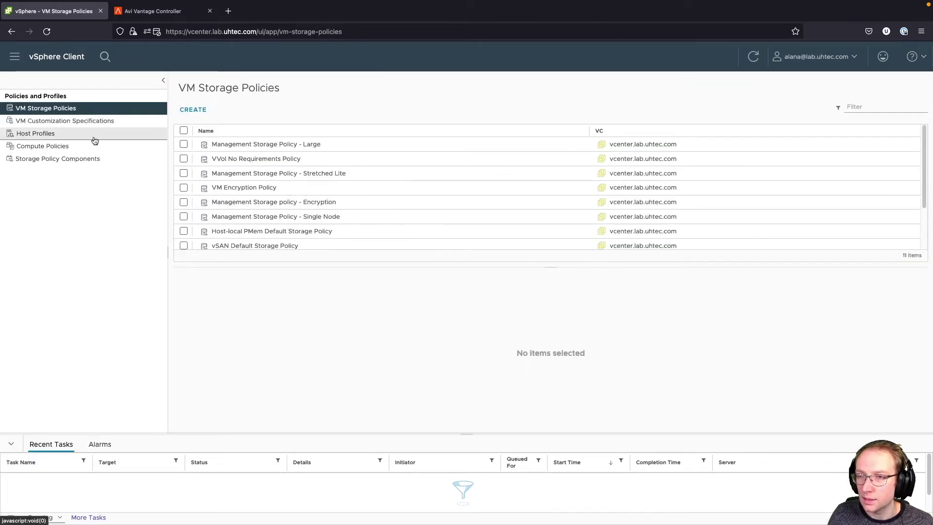
left_click(194, 111)
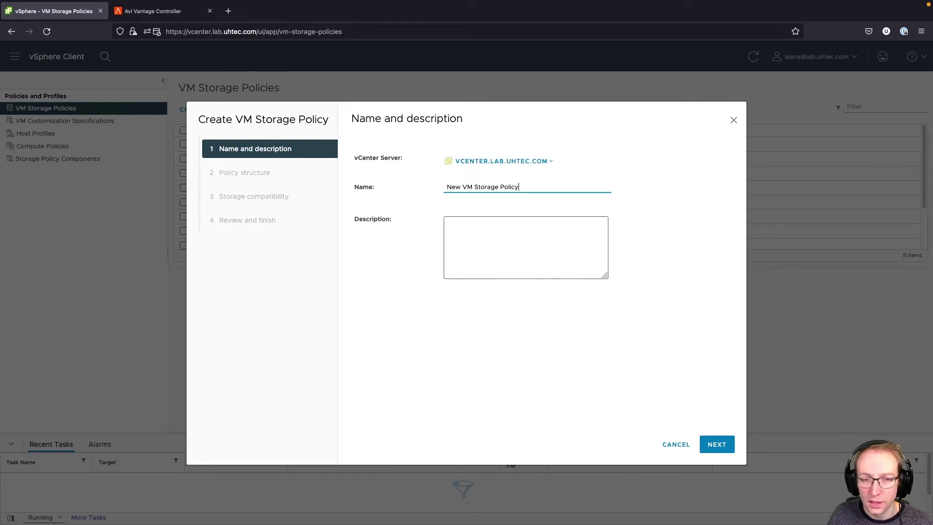
triple_click(522, 190)
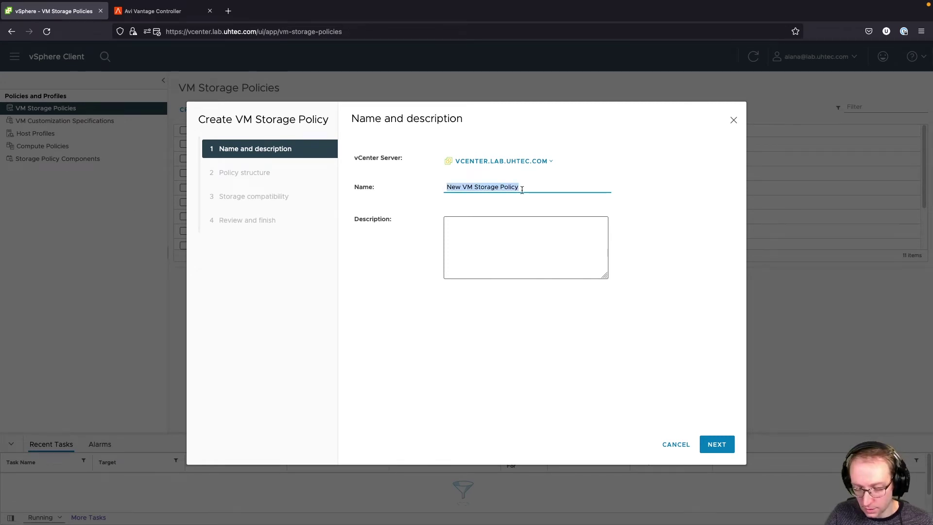
type("tan")
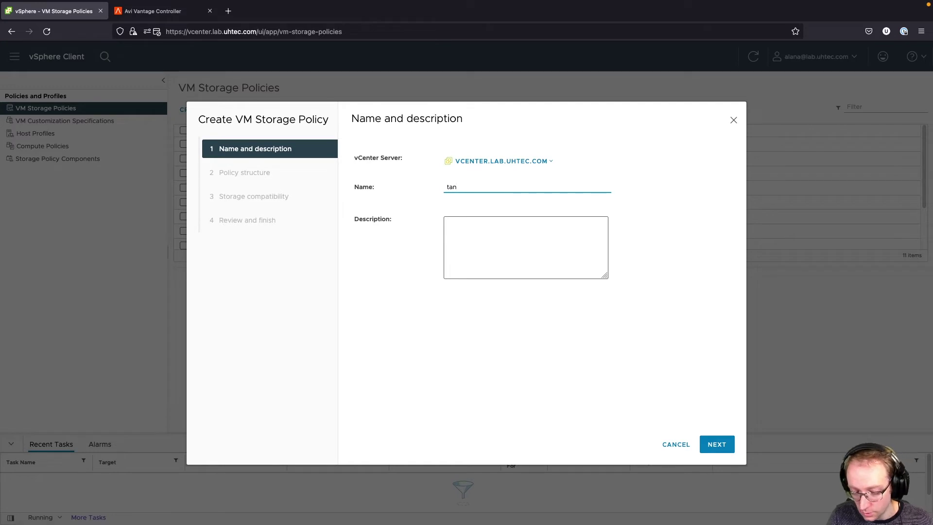
type("zu-storage")
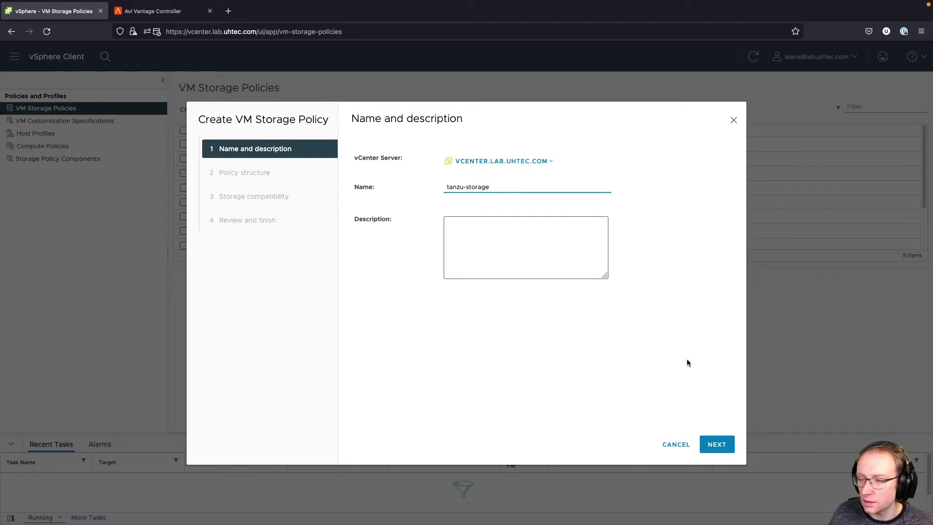
left_click(718, 445)
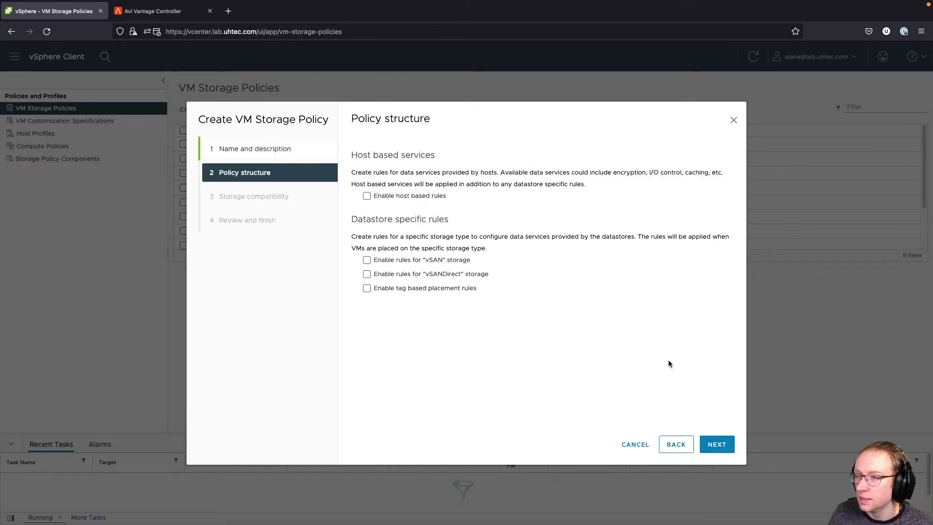
- Add a tag-based placement rule using k8s tag tanzu and advance to review
left_click(384, 288)
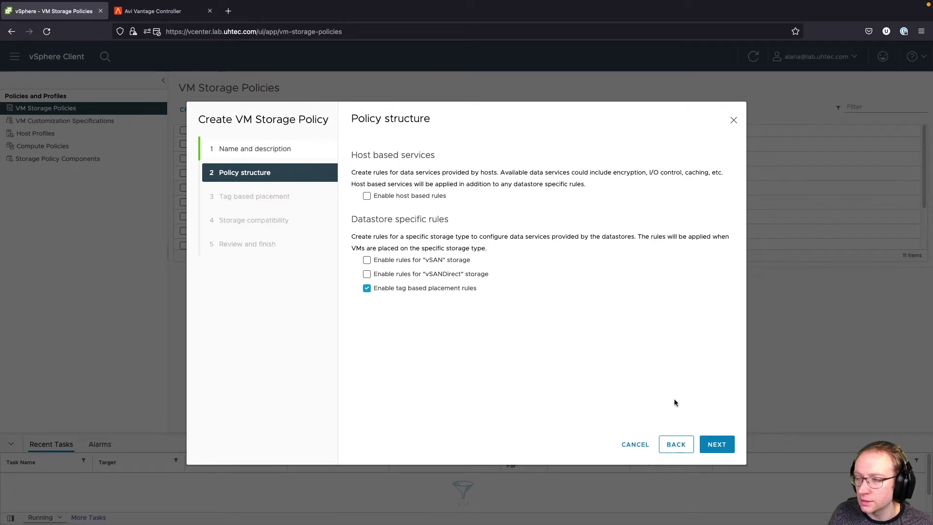
left_click(716, 444)
left_click(507, 189)
left_click(513, 199)
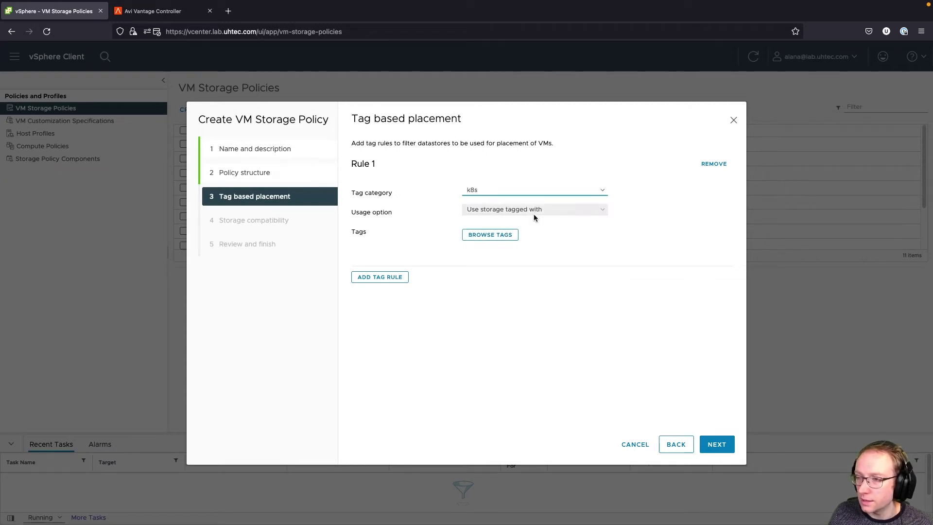
left_click(501, 235)
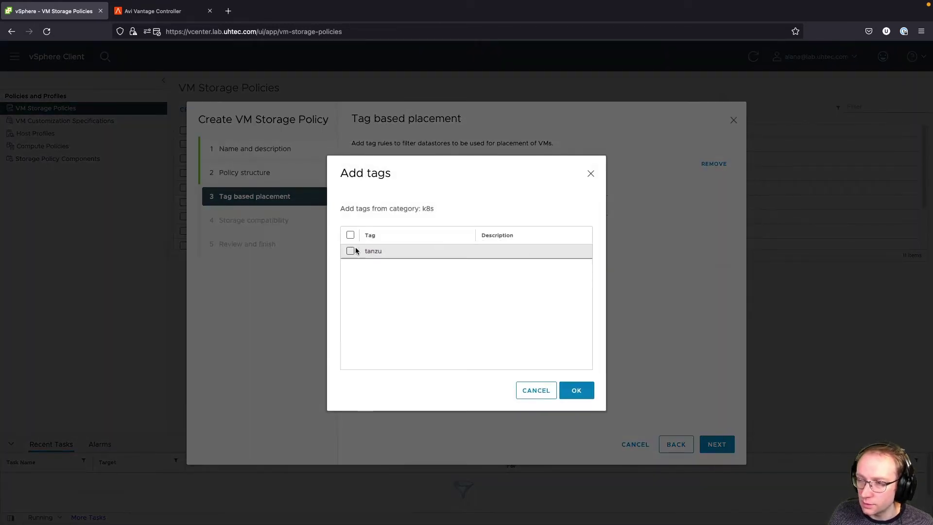
left_click(350, 251)
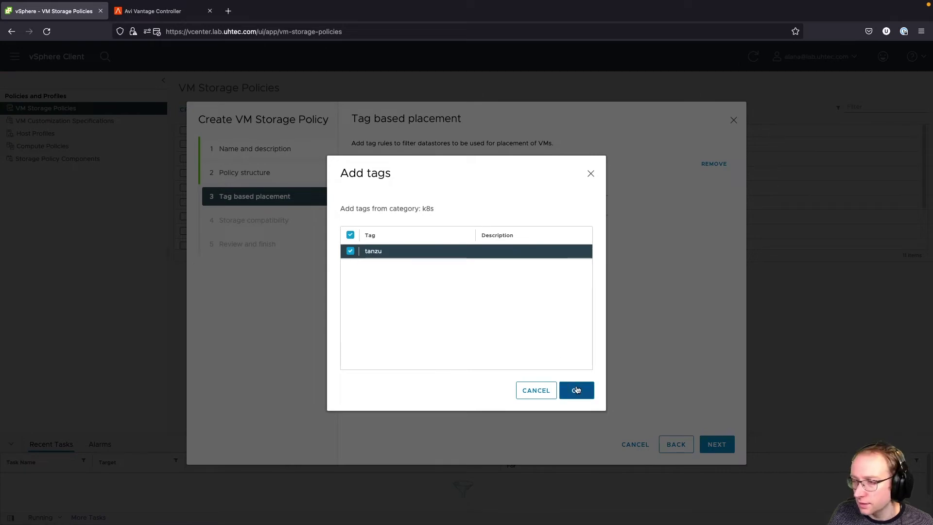
left_click(581, 387)
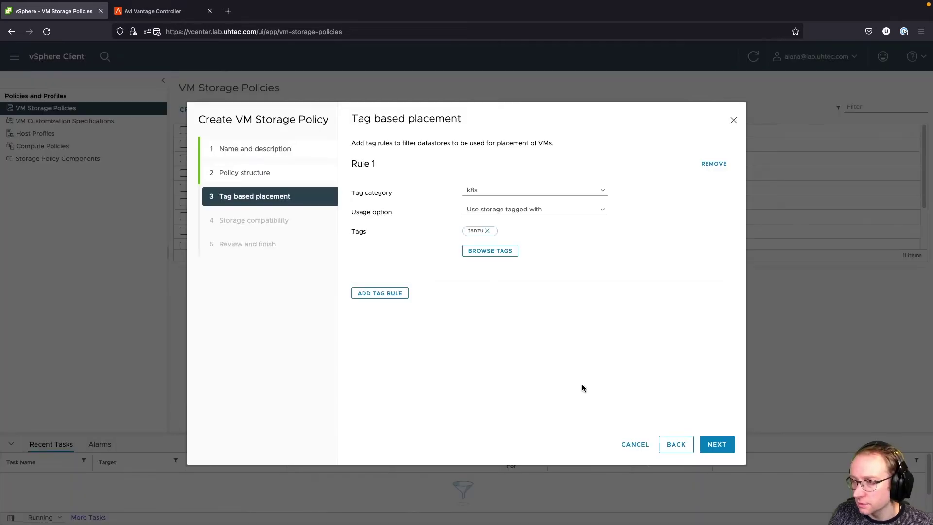
left_click(717, 444)
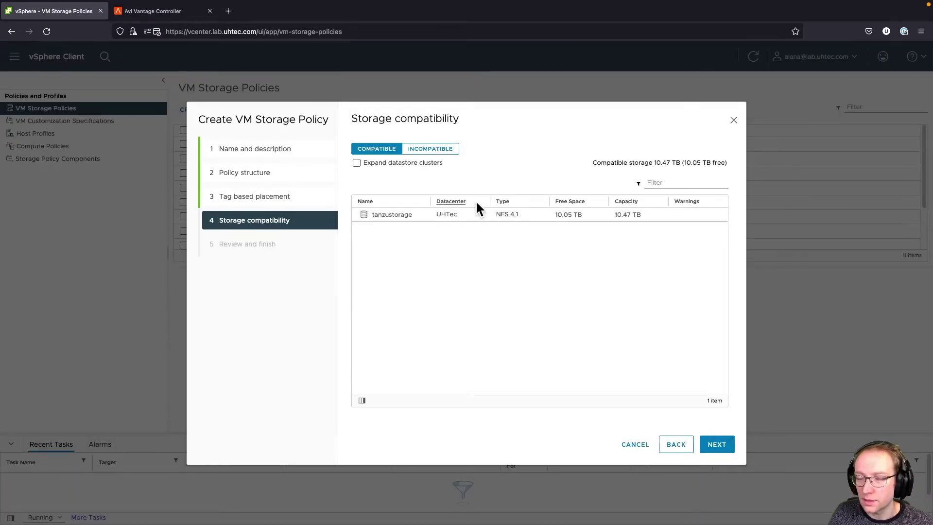
left_click(717, 444)
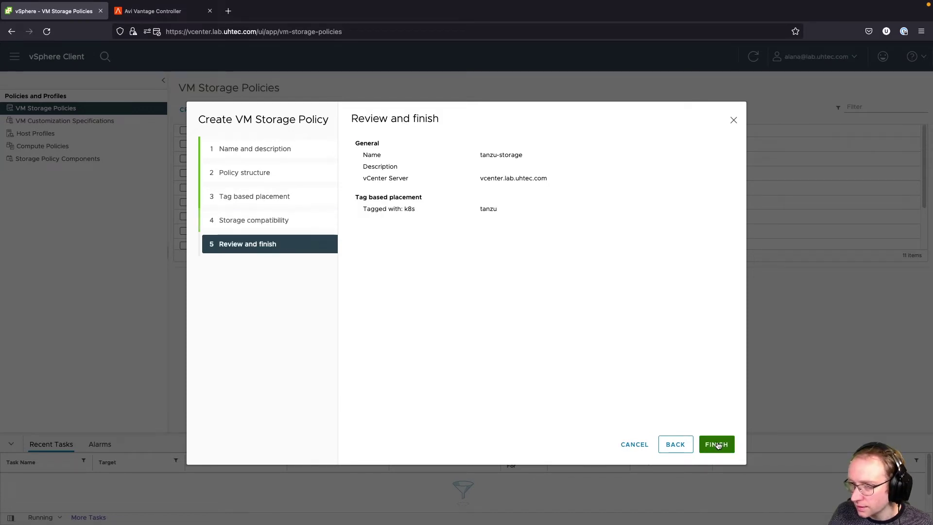
- Create the tanzu-storage policy and go to Workload Management
left_click(718, 444)
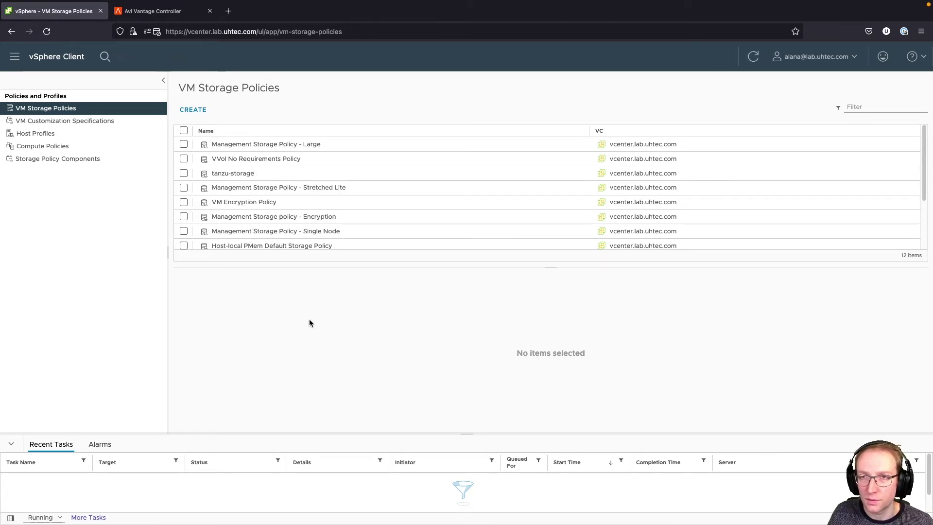
left_click(15, 56)
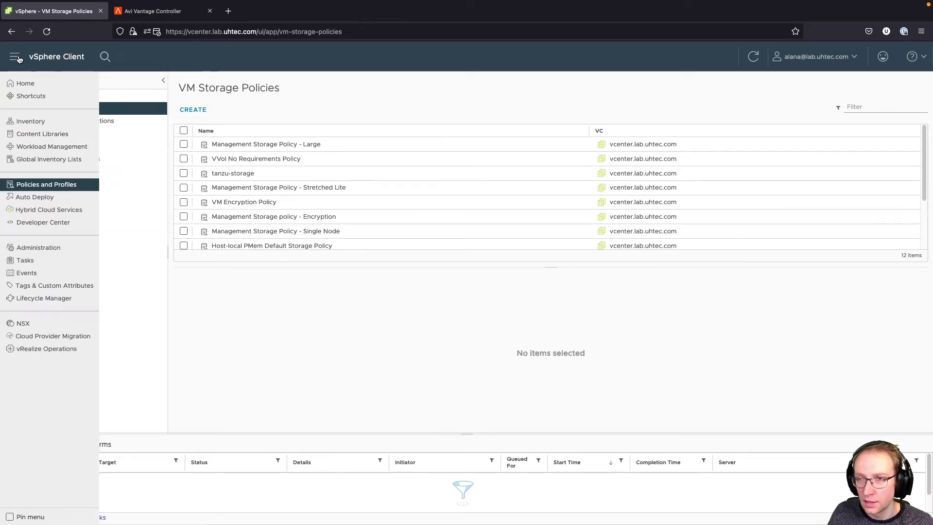
left_click(57, 150)
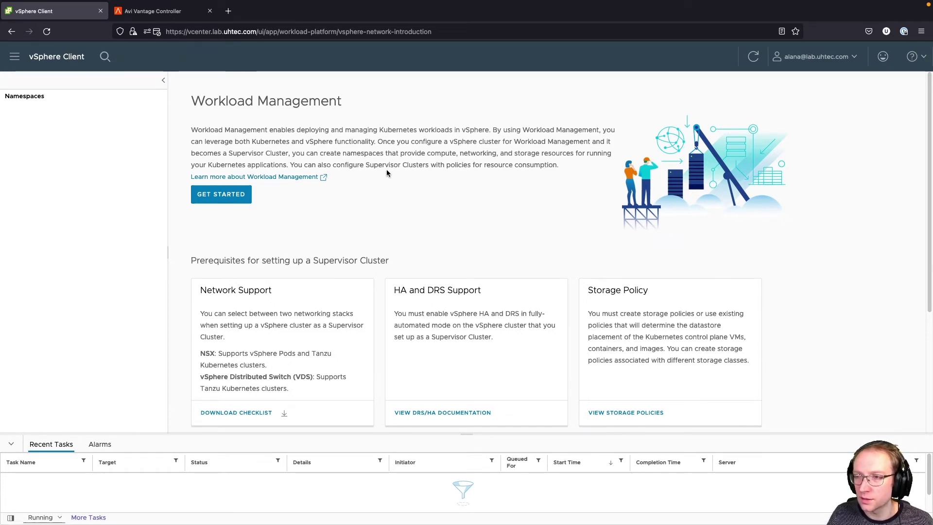
- Start Supervisor Cluster setup on the Tanzu cluster with VDS networking and tanzu-storage control plane policy
left_click(246, 197)
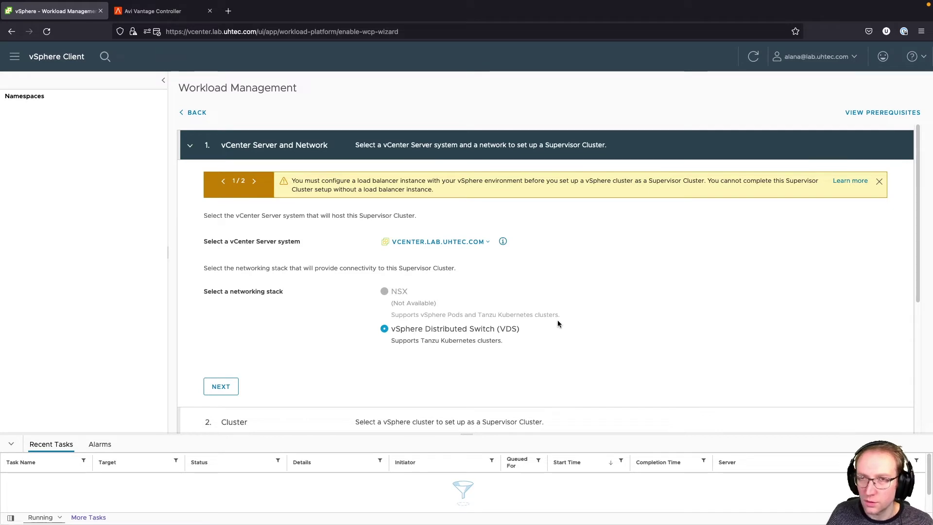
scroll(538, 295, "down", 1)
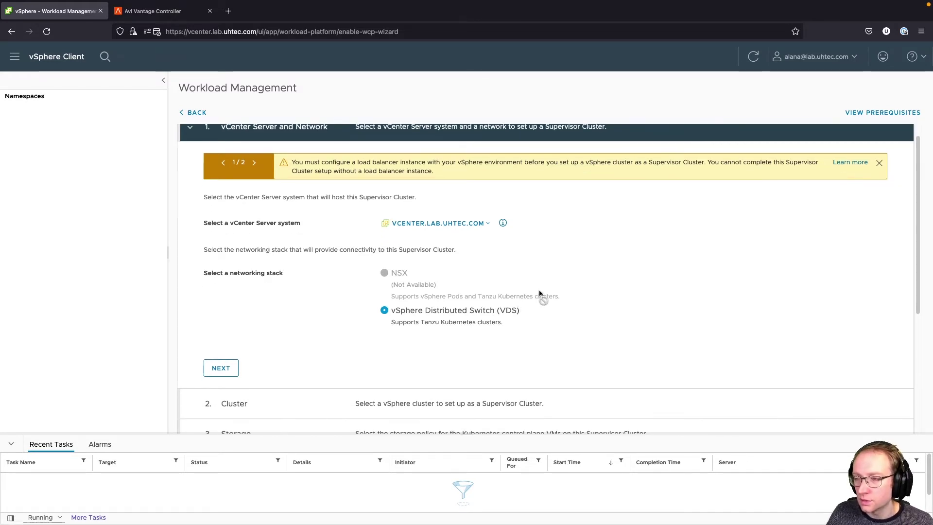
left_click(222, 368)
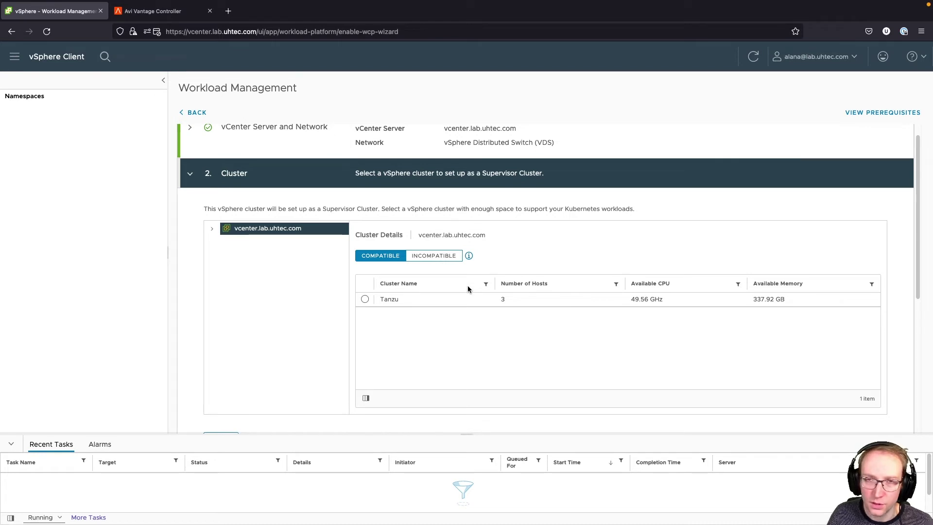
left_click(365, 300)
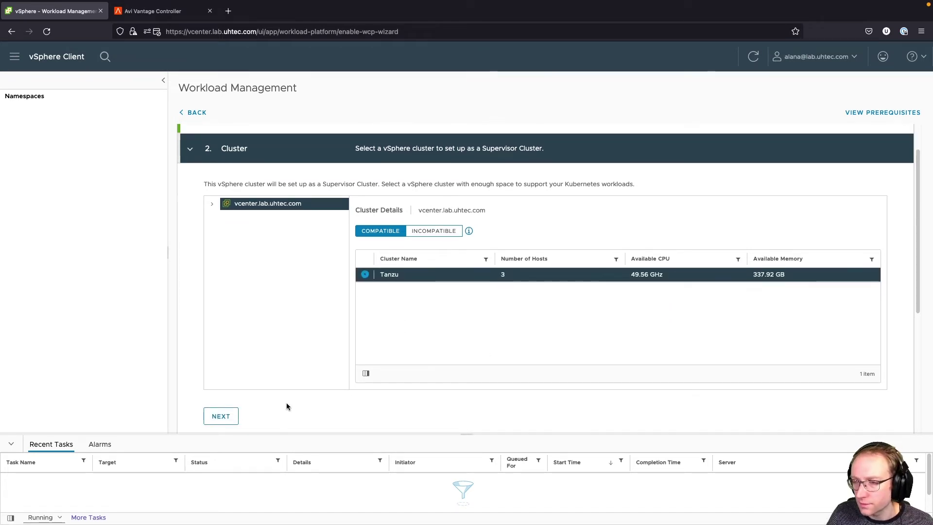
left_click(227, 417)
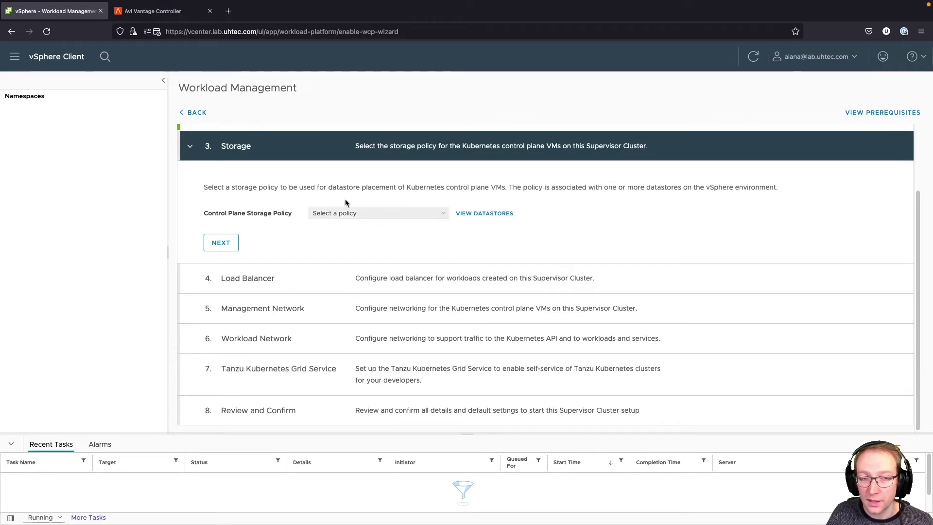
left_click(389, 215)
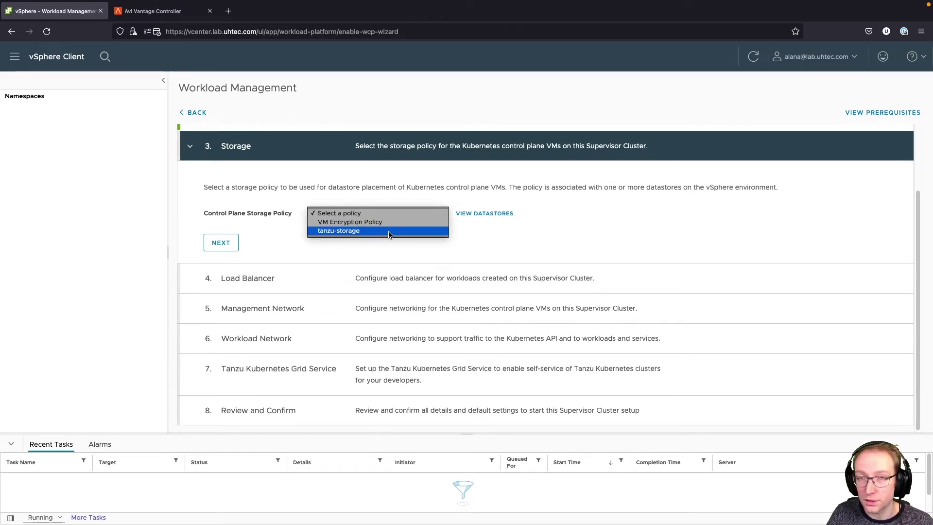
left_click(389, 232)
left_click(221, 243)
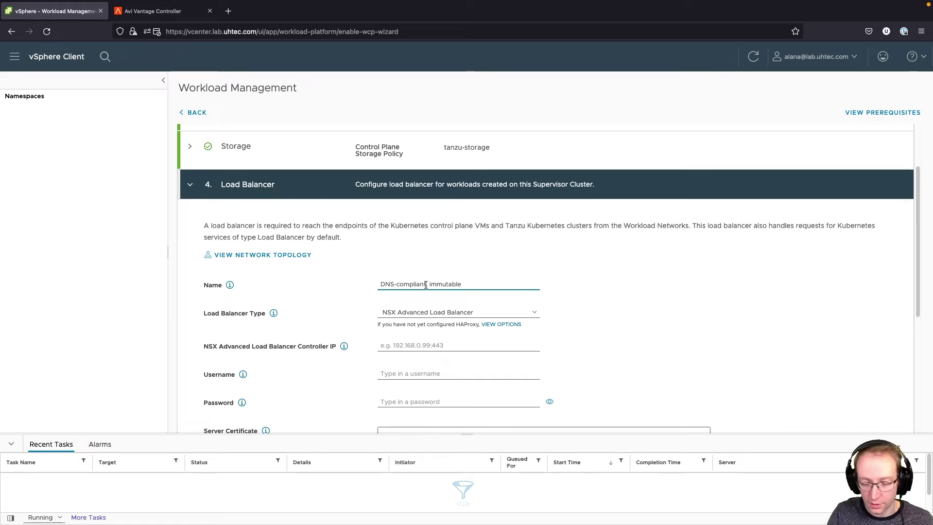
- Name the load balancer avi with controller address 192.168.16.10:443
type("avi")
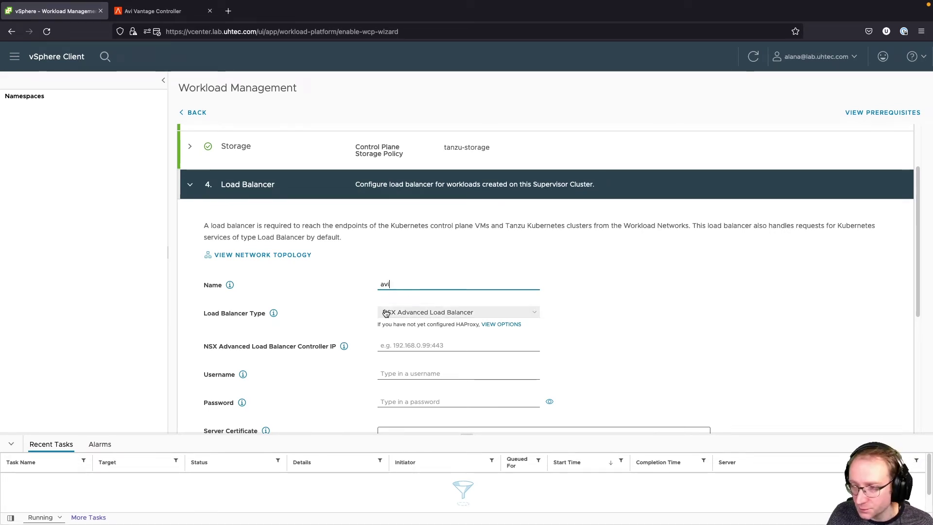
scroll(387, 311, "down", 1)
left_click(400, 326)
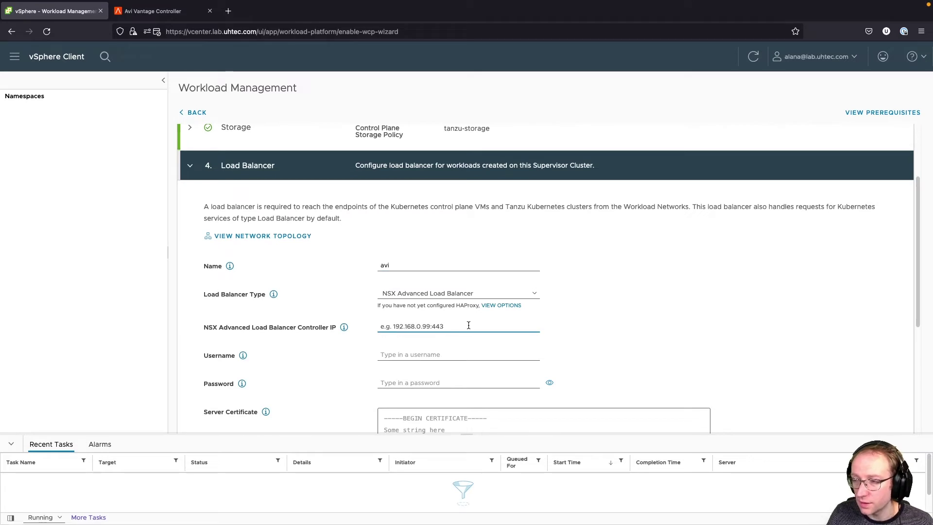
type("19")
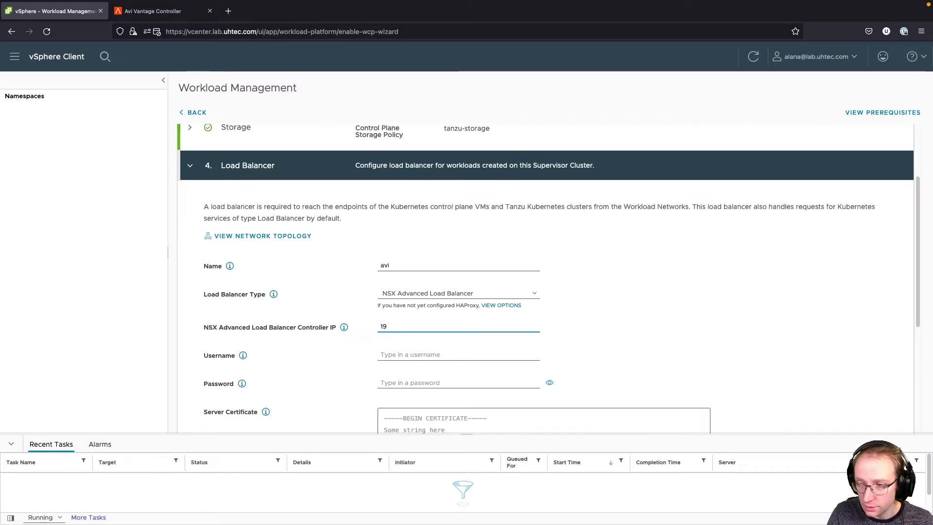
type("21..168.")
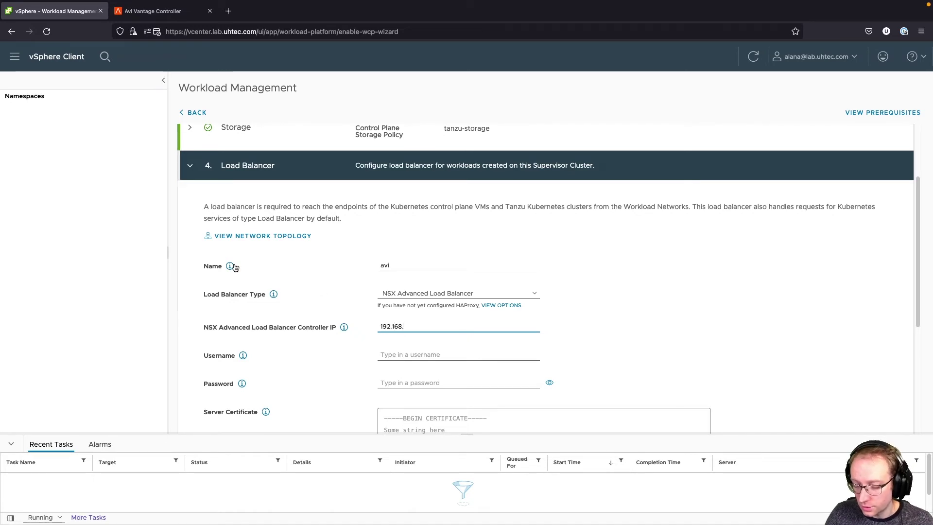
key("ctrl+Left")
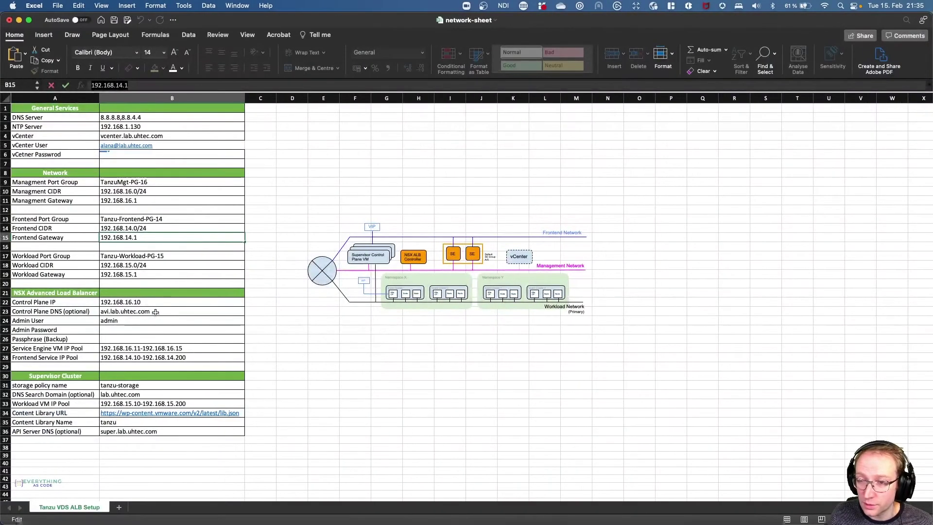
left_click(157, 302)
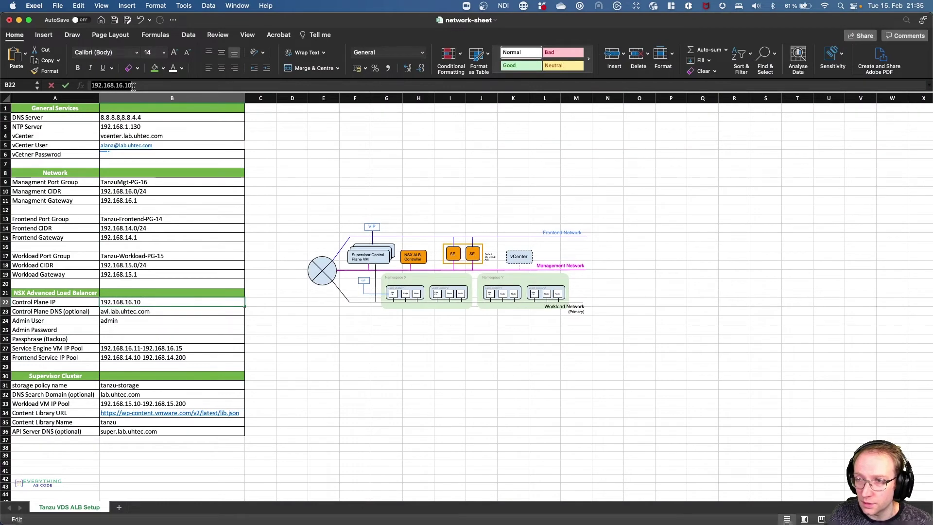
key("ctrl+Right")
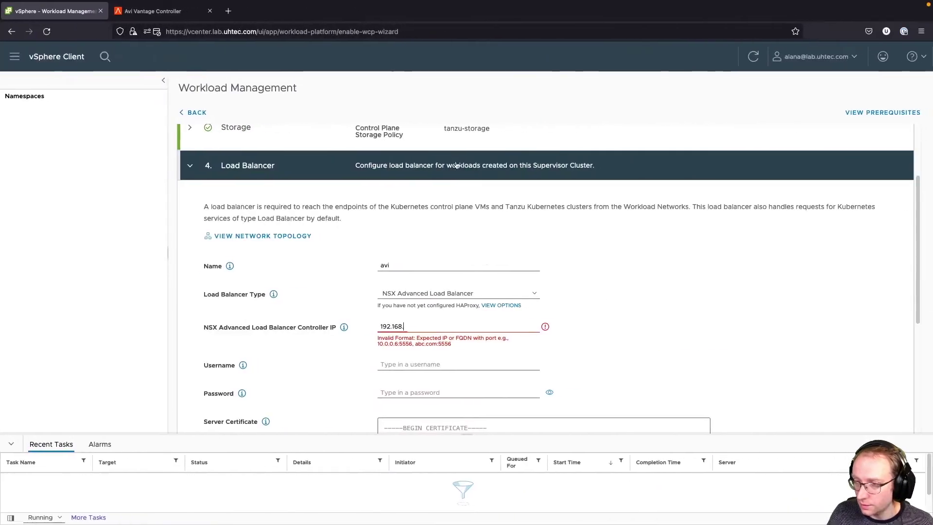
double_click(395, 325)
type("192.168.16.10")
type(":443")
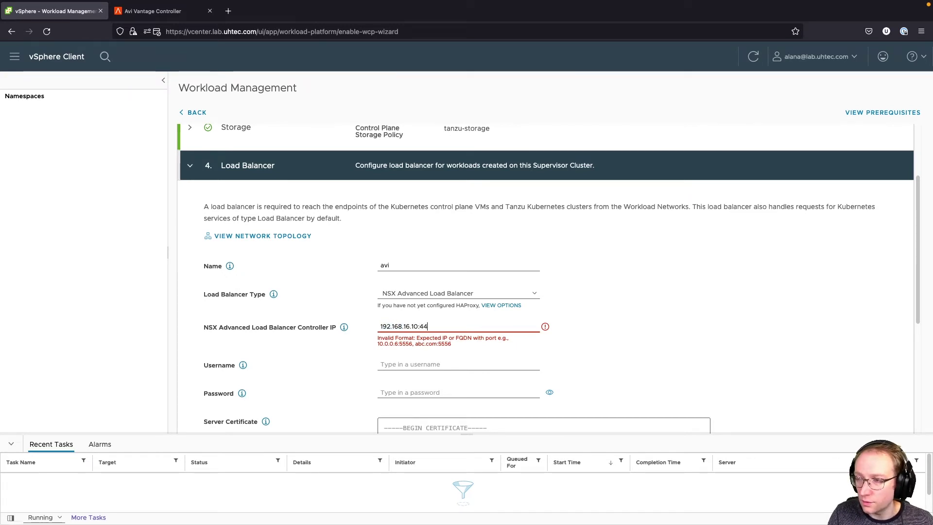
- Enter the controller username admin and its password
left_click(421, 364)
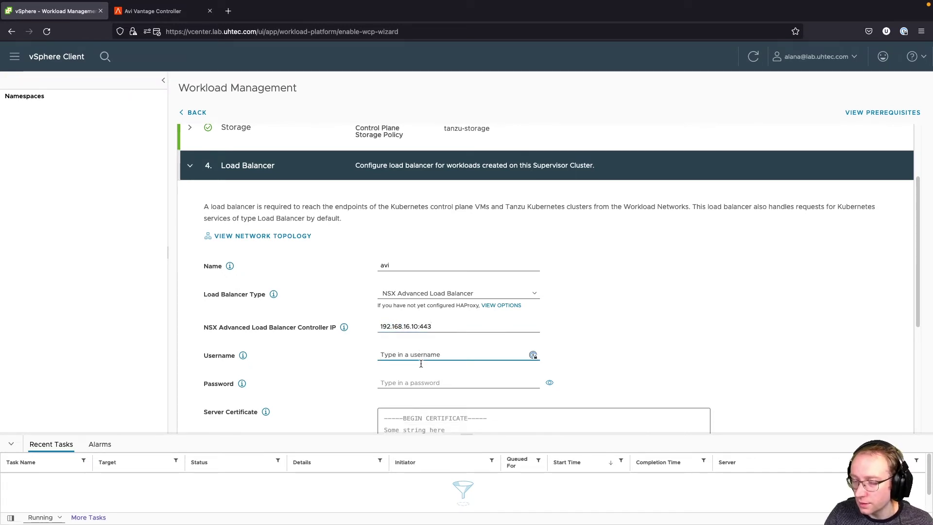
type("admin")
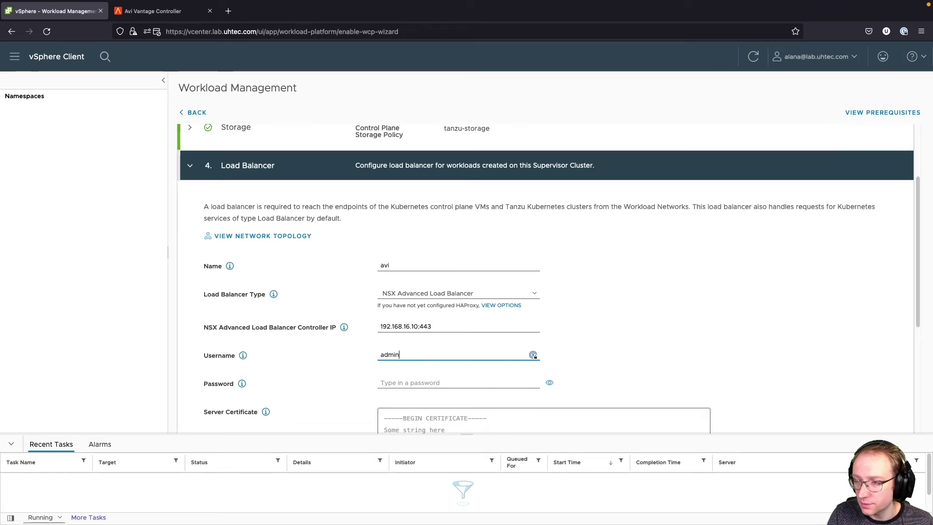
key("Tab")
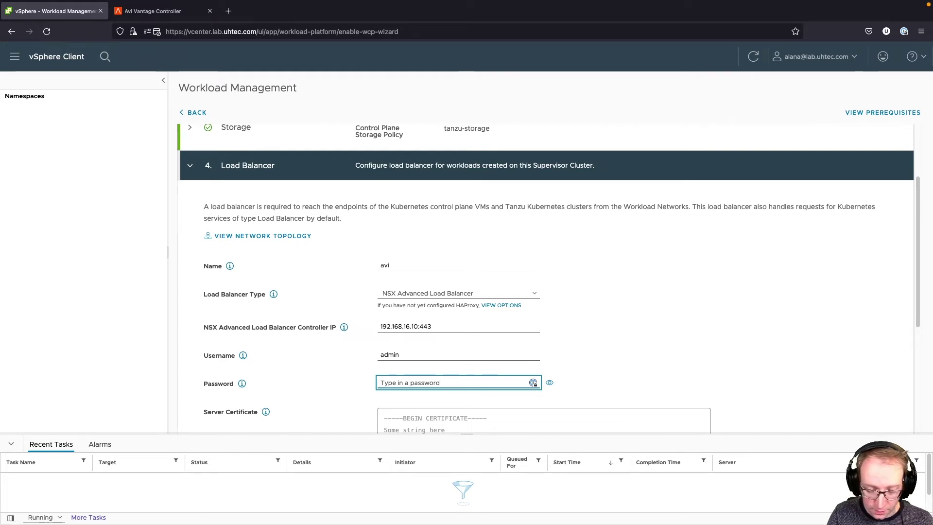
type("••••••••••••")
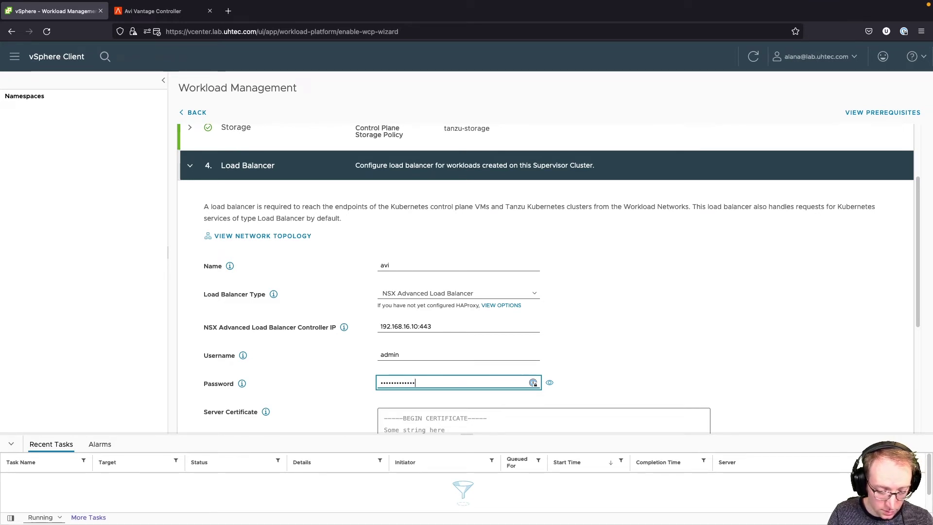
type("••")
scroll(429, 367, "down", 2)
left_click(425, 383)
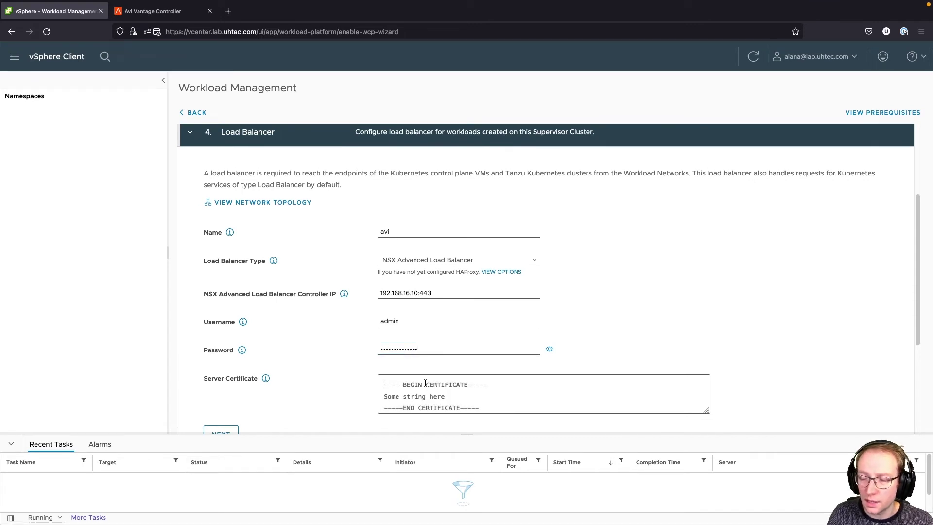
left_click(167, 14)
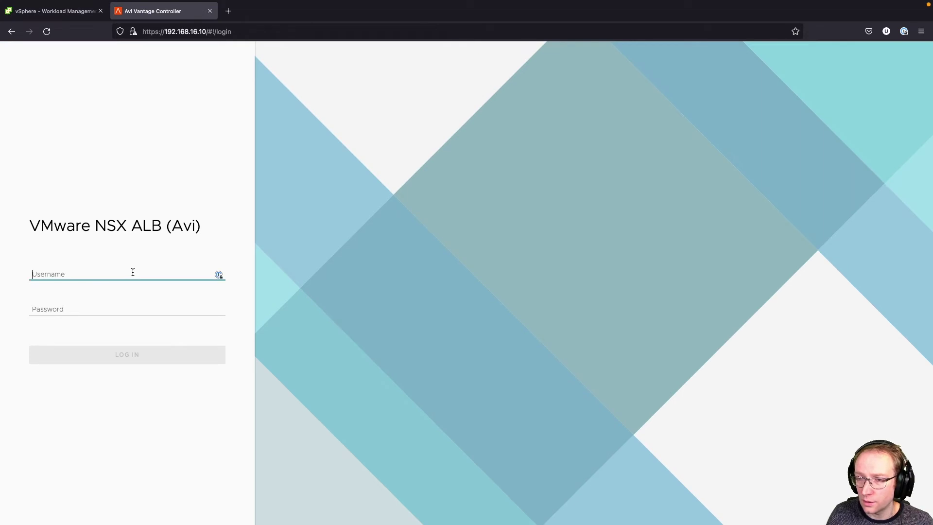
- Log in to the Avi controller as admin with the account password
type("admin")
key("Tab")
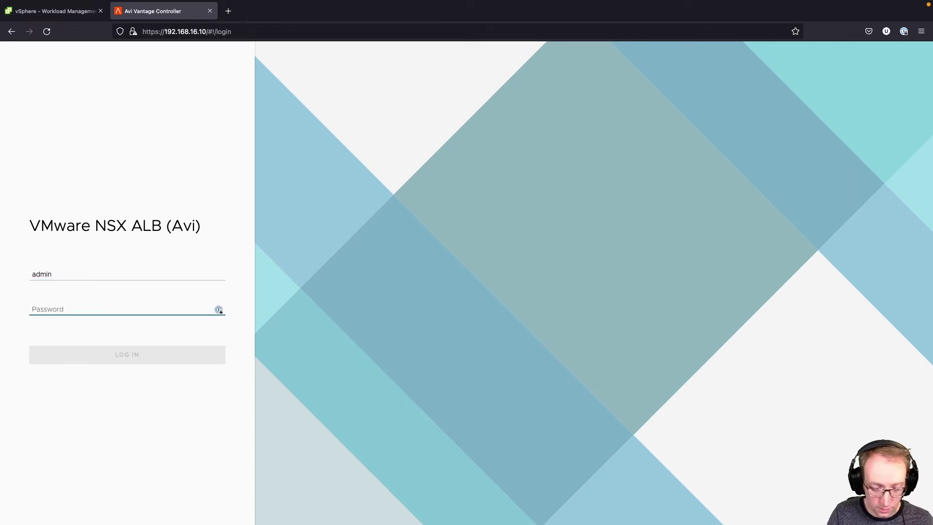
type("VMw")
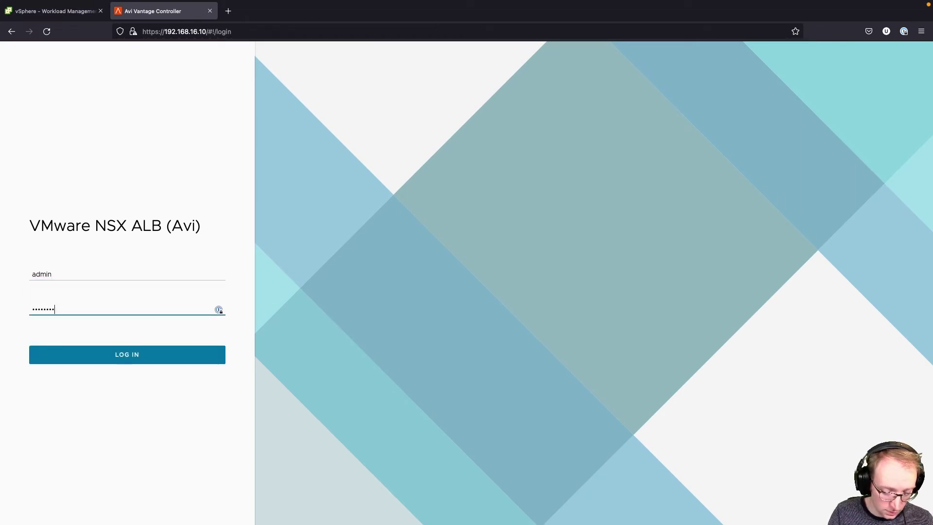
type("!")
key("Return")
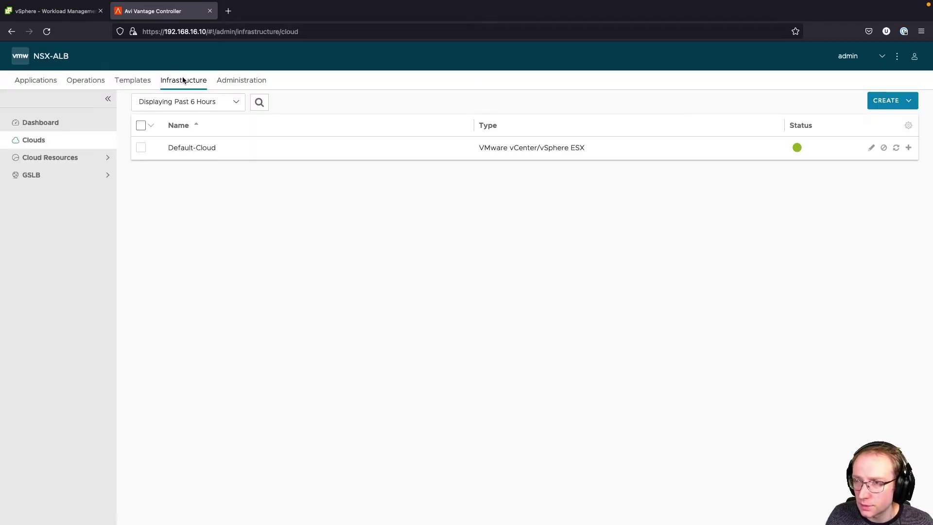
- Export the avi-controller SSL/TLS certificate and paste it into the Server Certificate field
left_click(146, 82)
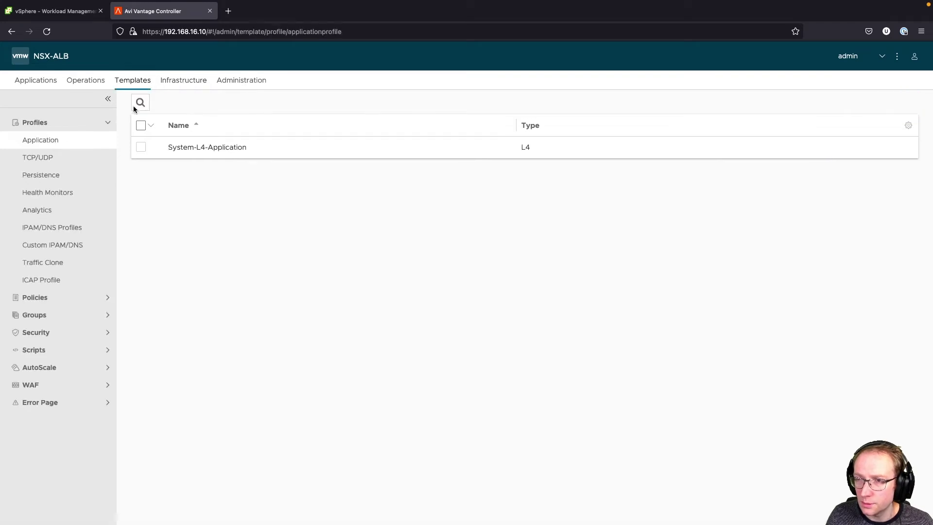
left_click(68, 305)
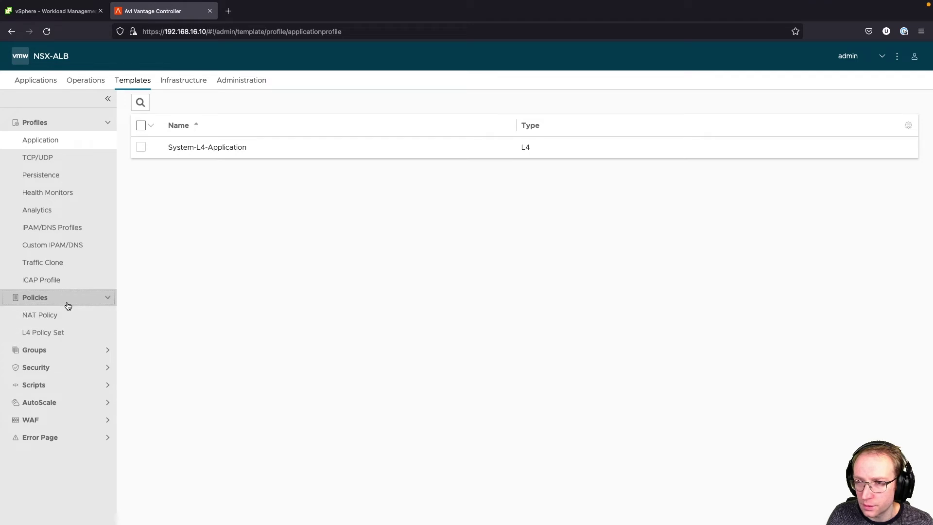
left_click(68, 307)
left_click(62, 334)
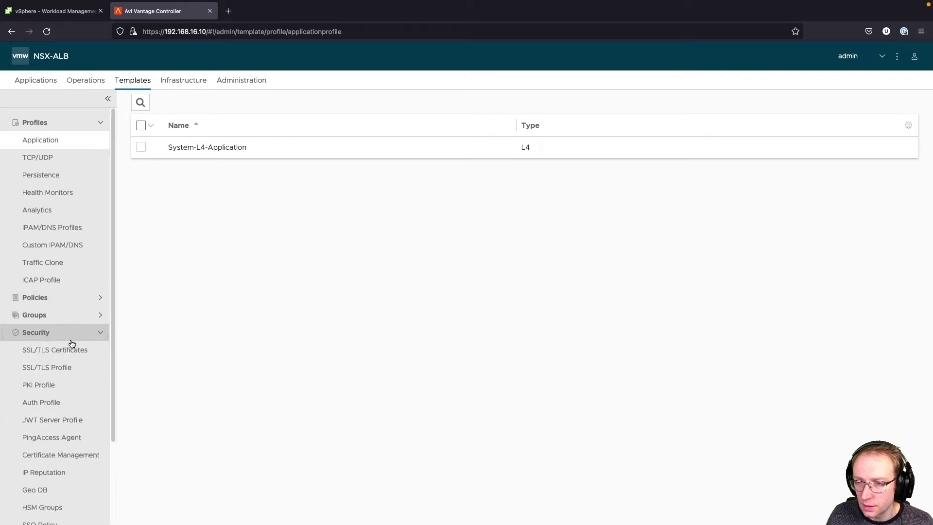
left_click(72, 346)
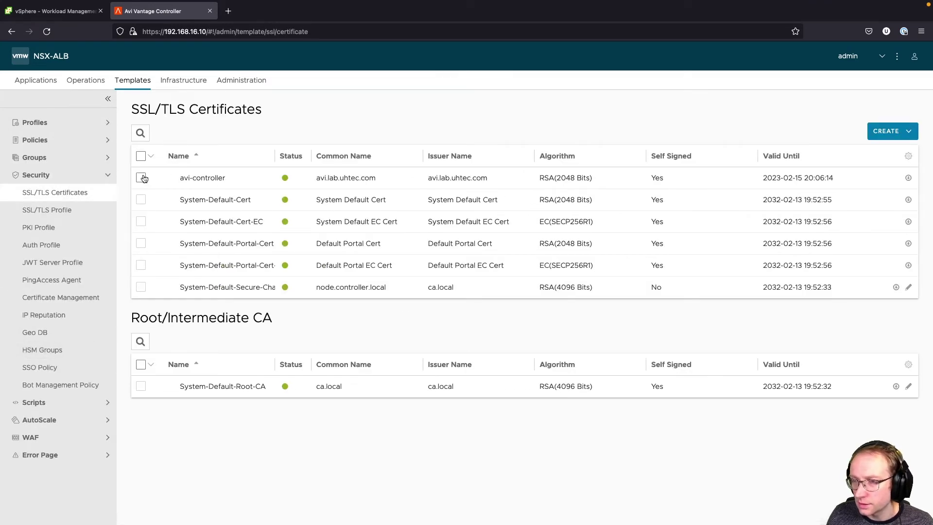
left_click(909, 178)
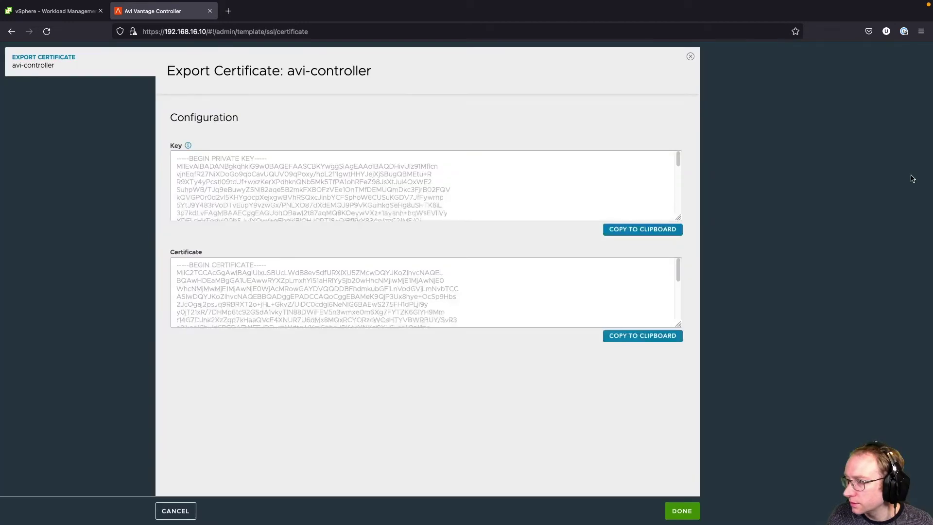
left_click(639, 341)
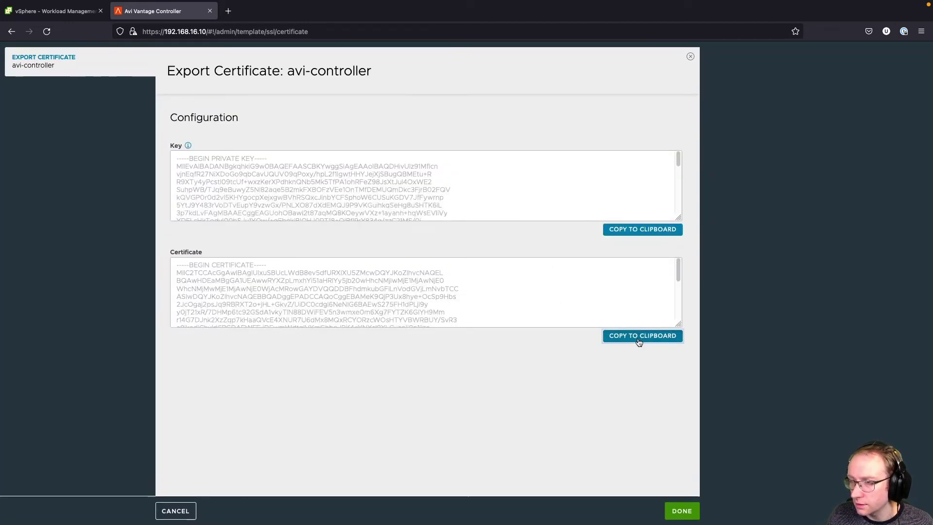
left_click(54, 12)
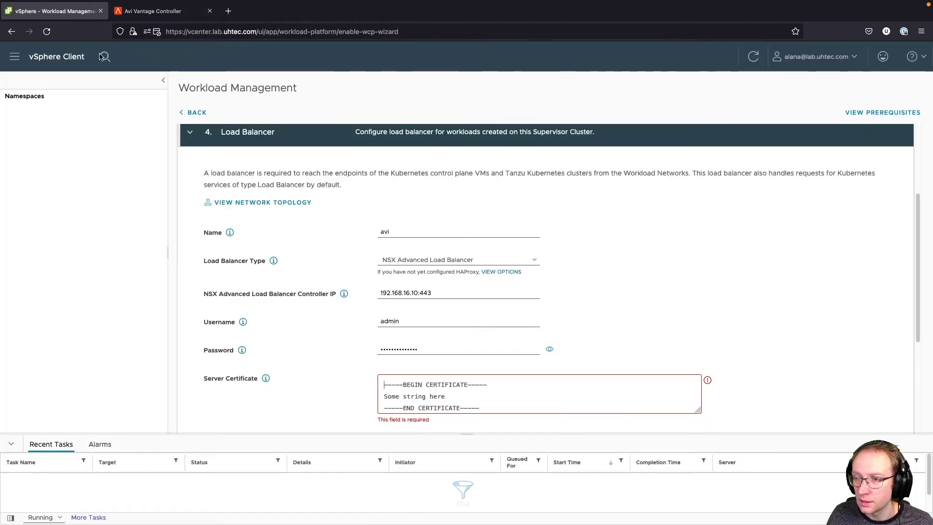
left_click(457, 390)
key("super+v")
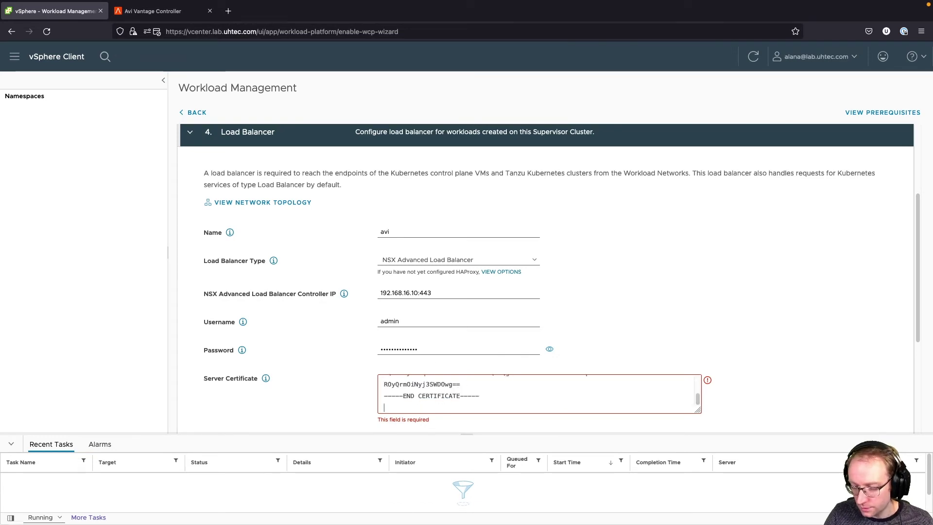
- Complete the Load Balancer step and continue to Management Network
scroll(507, 382, "up", 1)
scroll(806, 338, "down", 5)
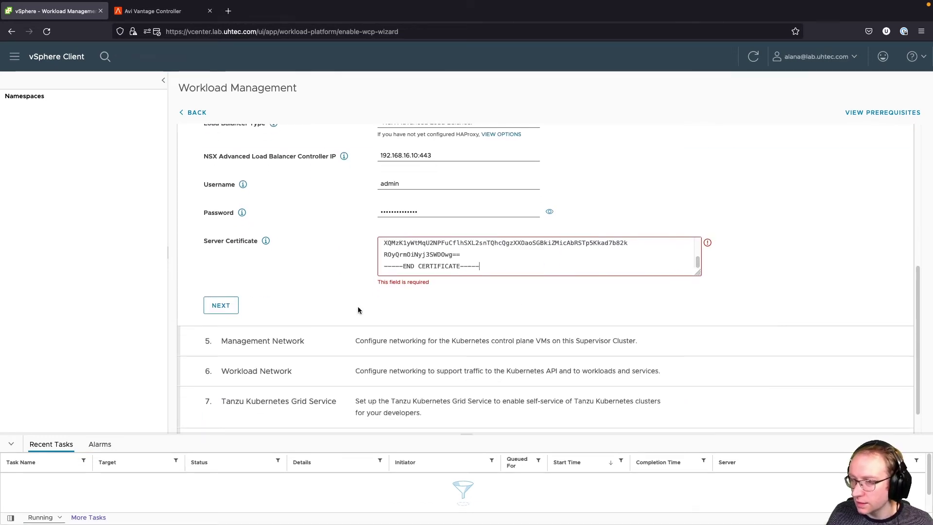
left_click(223, 308)
double_click(228, 293)
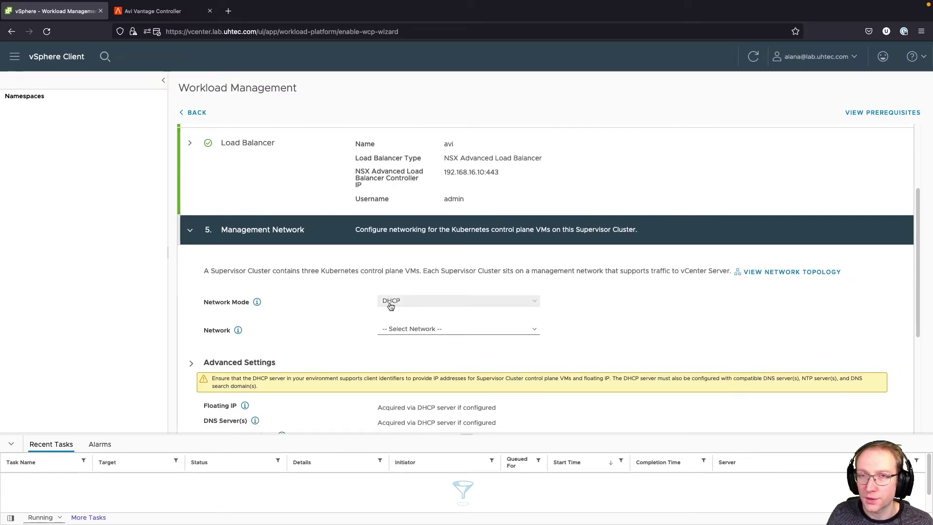
- Set the management network to Static on TanzuMgt-PG-16, then check the sheet for the starting IP
left_click(390, 305)
left_click(396, 310)
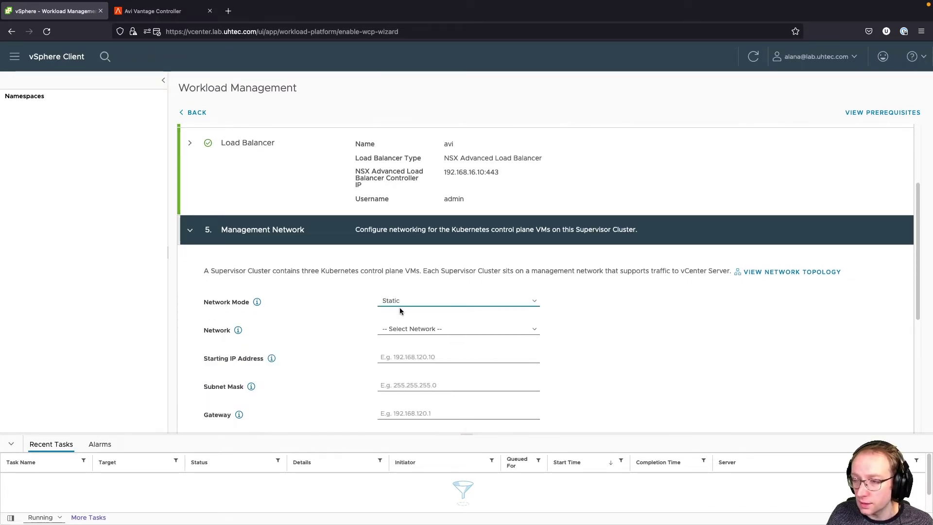
left_click(406, 317)
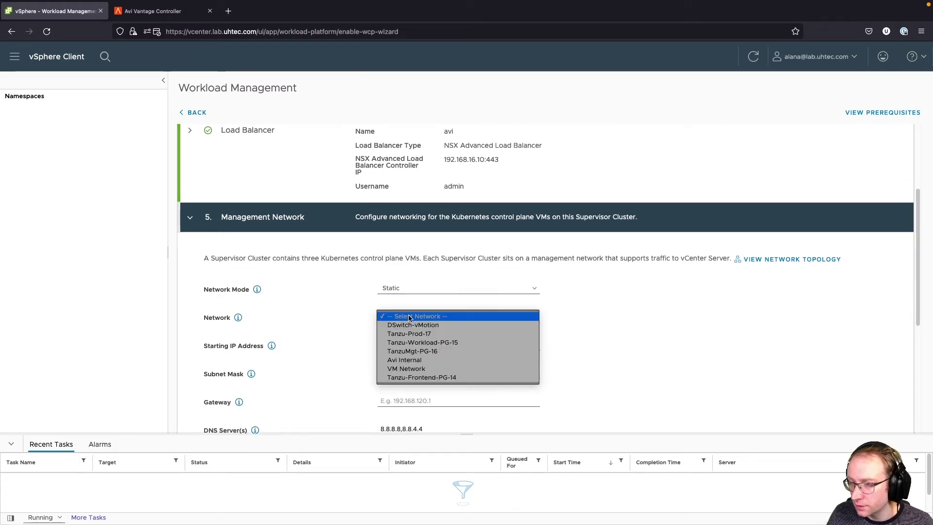
left_click(448, 351)
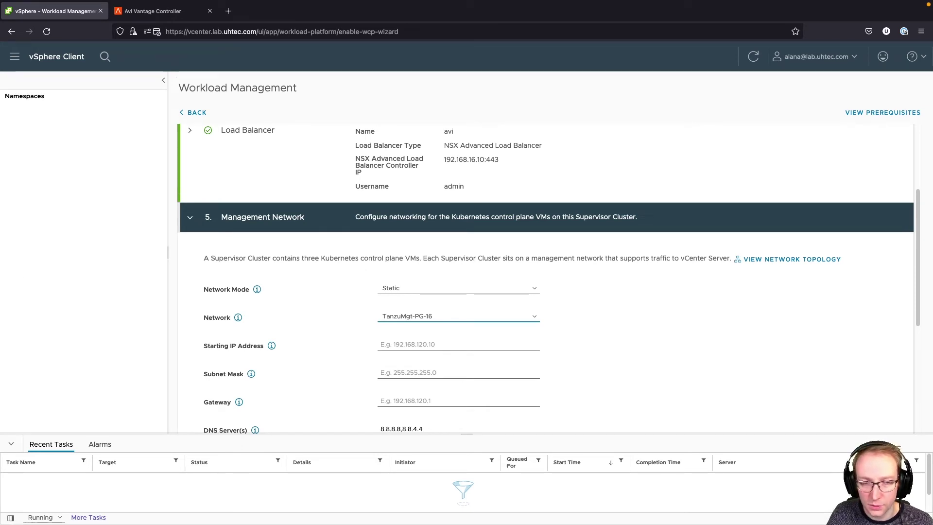
left_click(409, 343)
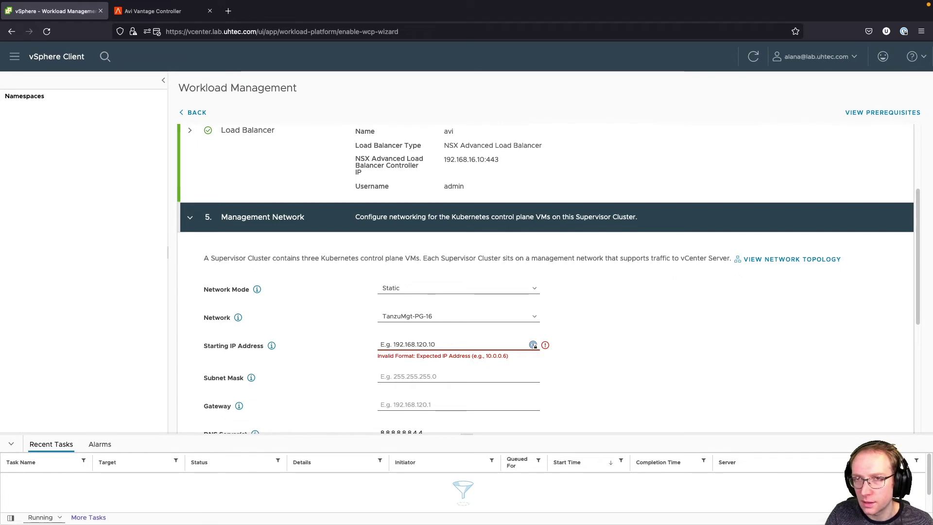
key("super+Tab")
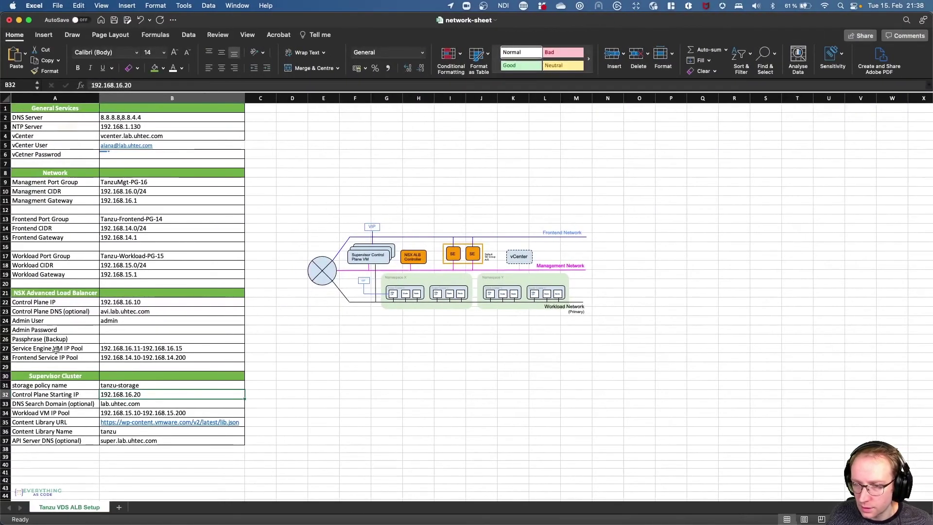
- Copy the Control Plane Starting IP 192.168.16.20 from cell B32 of the network sheet
double_click(163, 396)
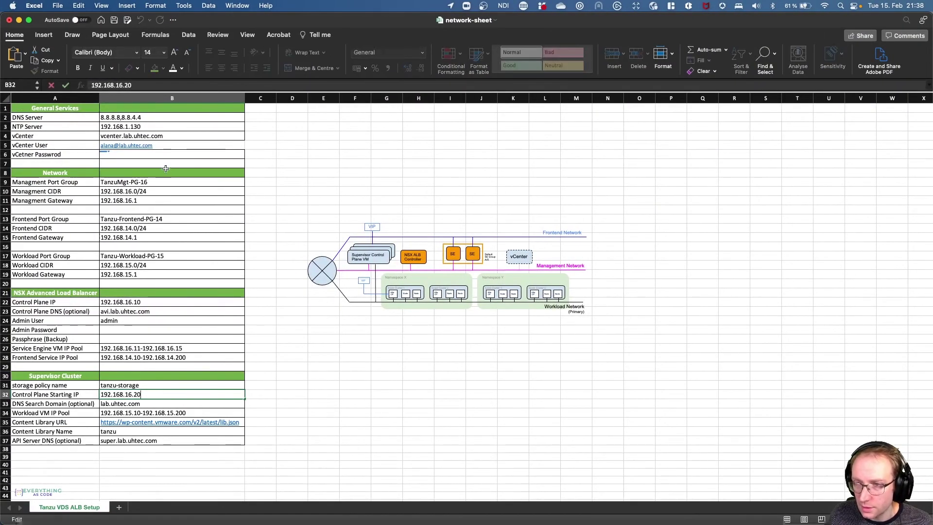
triple_click(150, 89)
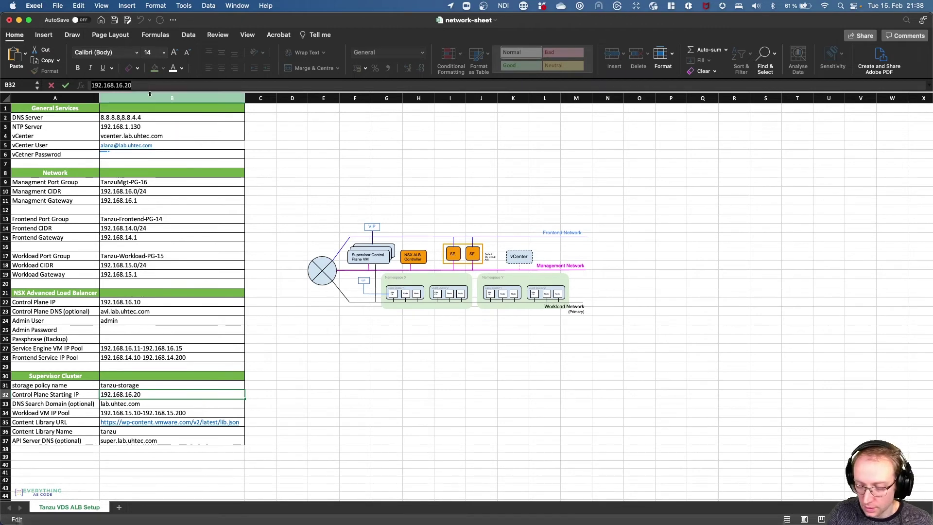
key("super+Tab")
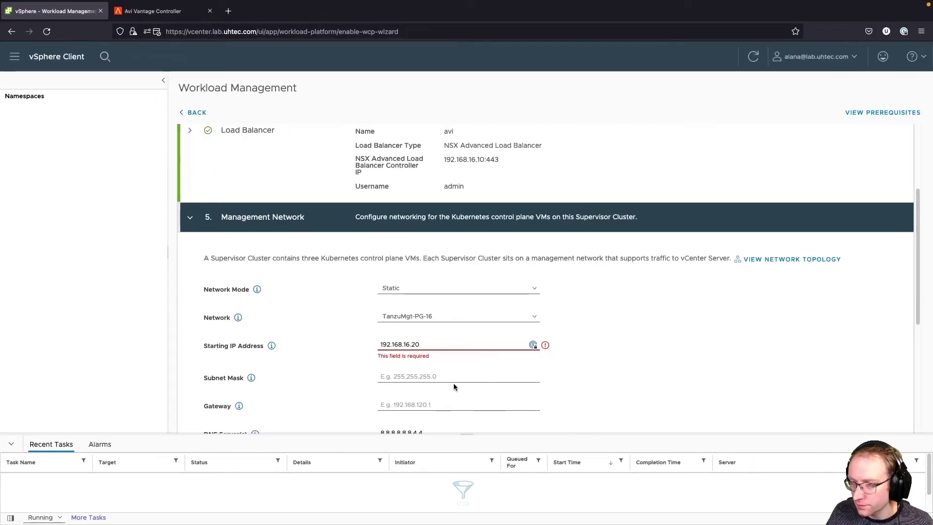
- Enter management subnet mask 255.255.255.0 and gateway 192.168.16.1
left_click(433, 353)
type("2")
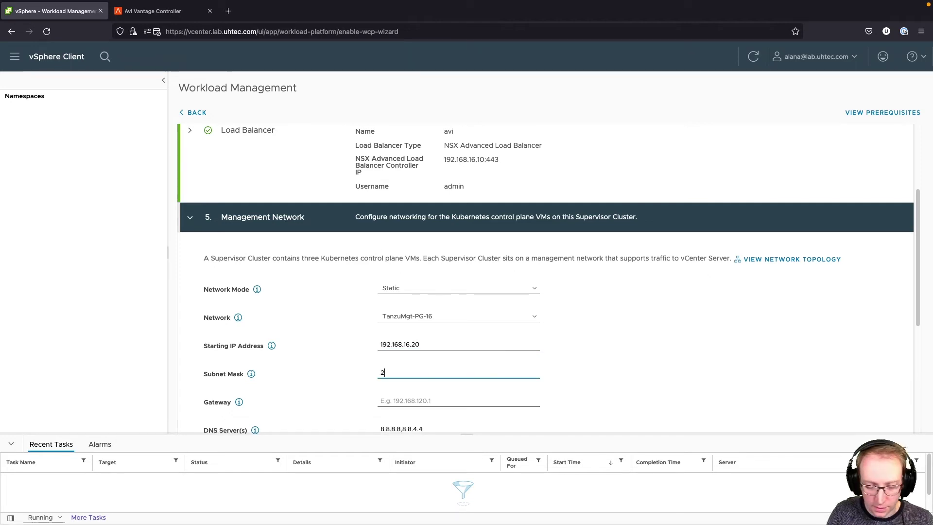
type("55.255.255.0")
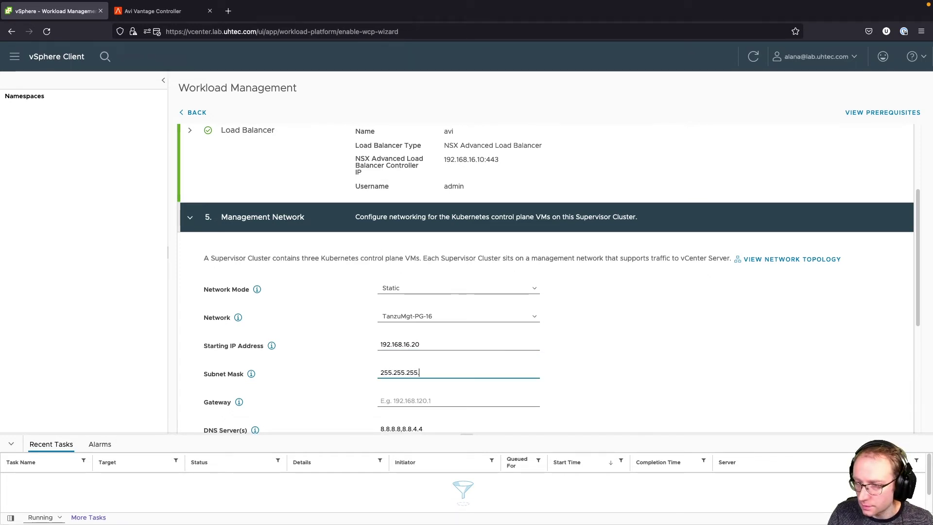
left_click(425, 400)
type("192.168.16.1")
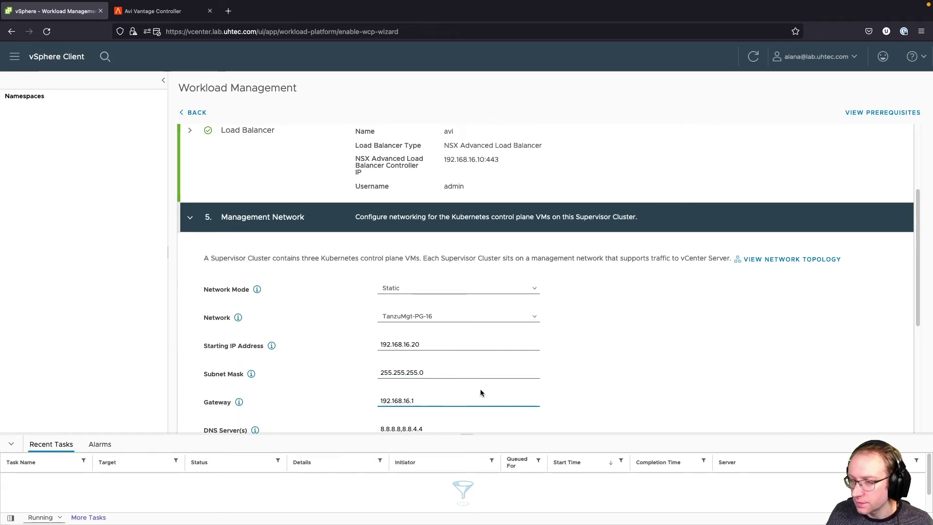
- Set DNS search domain lab.uhtec.com and NTP server 192.168.1.130, then continue to Workload Network
scroll(481, 389, "down", 2)
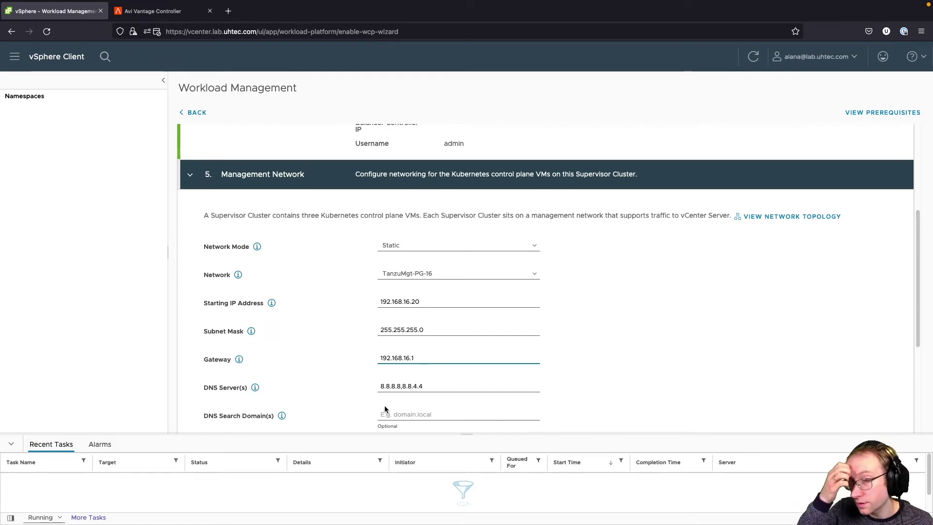
scroll(385, 410, "down", 1)
left_click(406, 377)
type("lab.uhtec.com")
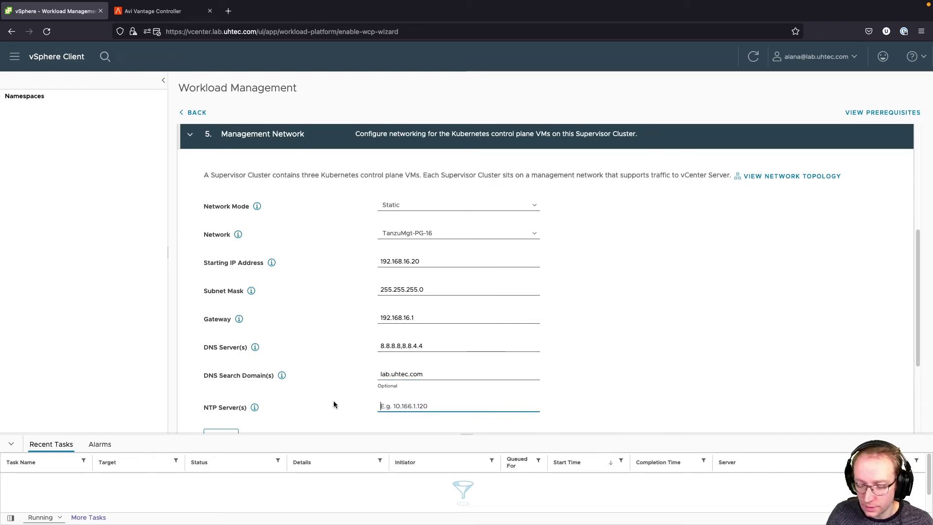
key("ctrl+Left")
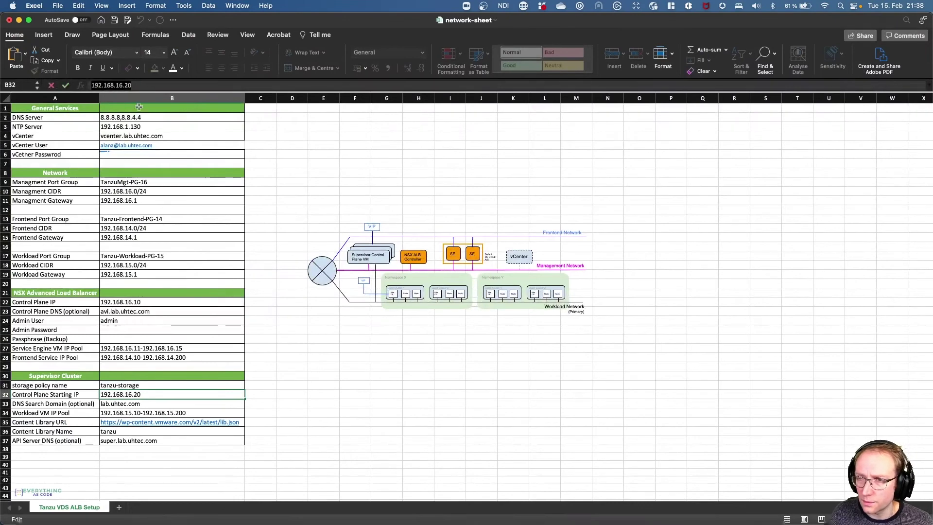
key("ctrl+Right")
type("192.168.1.130")
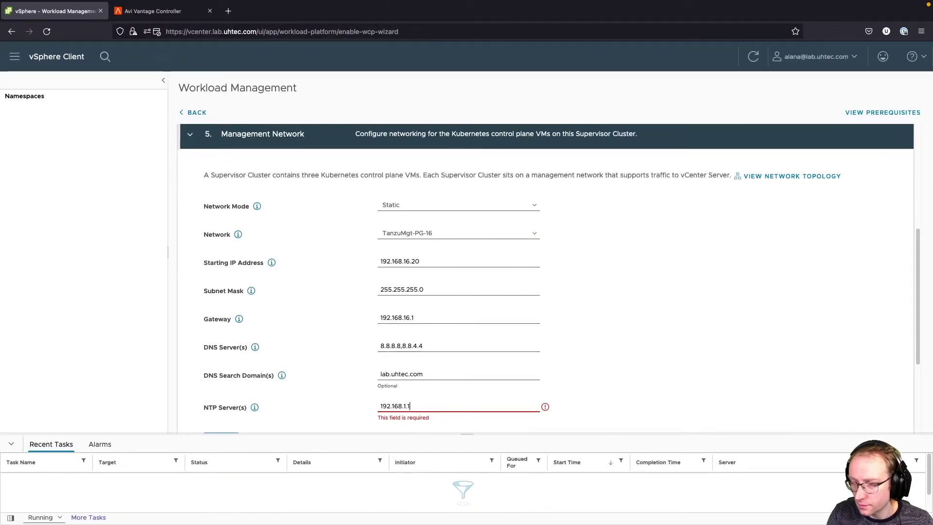
scroll(340, 272, "down", 4)
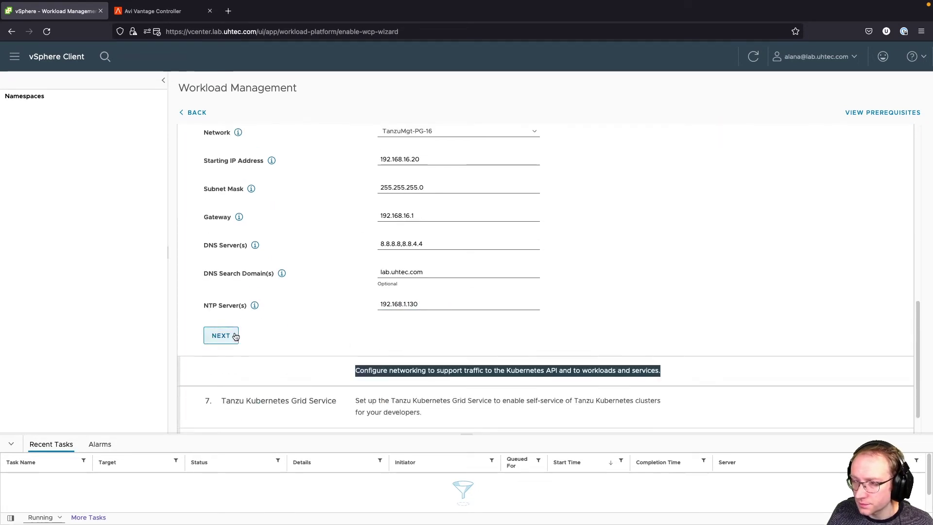
left_click(222, 335)
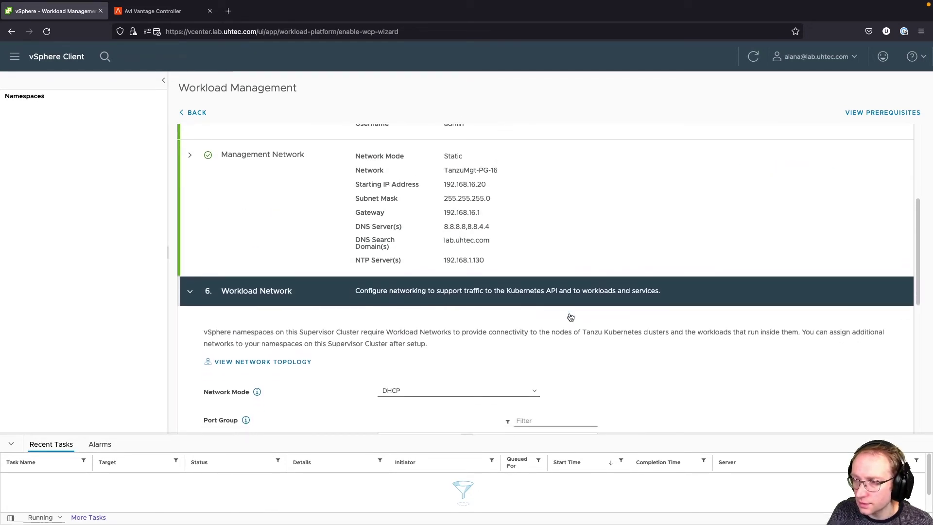
- Switch the workload network to Static mode on port group Tanzu-Workload-PG-15
scroll(571, 318, "down", 3)
left_click(510, 288)
left_click(497, 290)
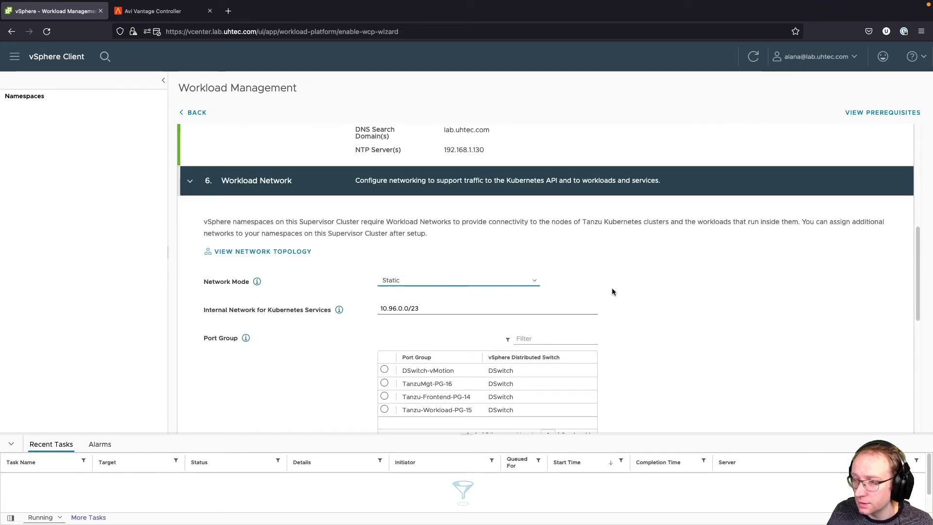
scroll(608, 290, "down", 1)
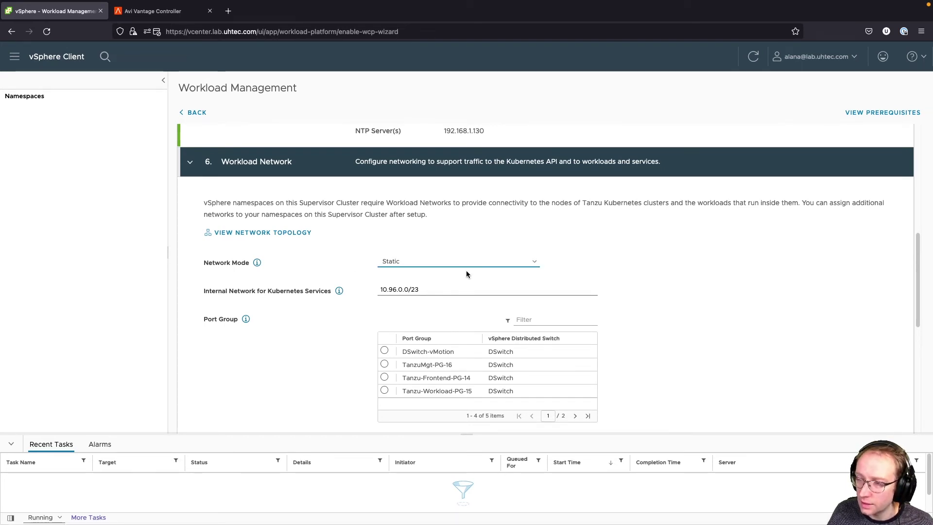
scroll(450, 310, "down", 3)
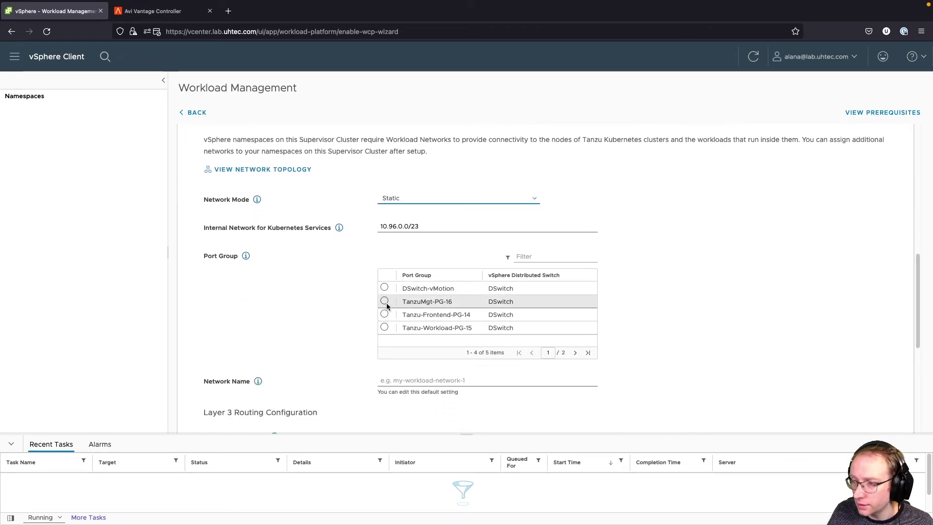
left_click(384, 327)
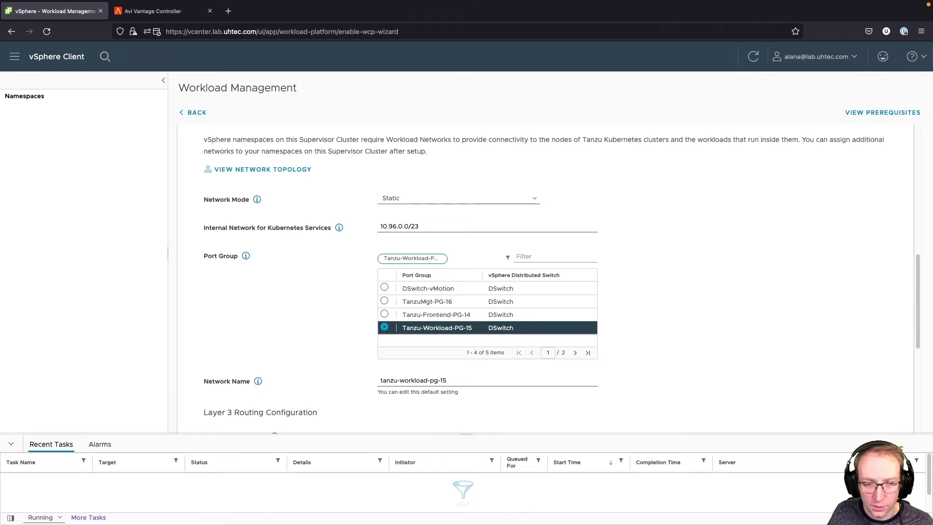
scroll(486, 390, "down", 2)
scroll(486, 392, "down", 5)
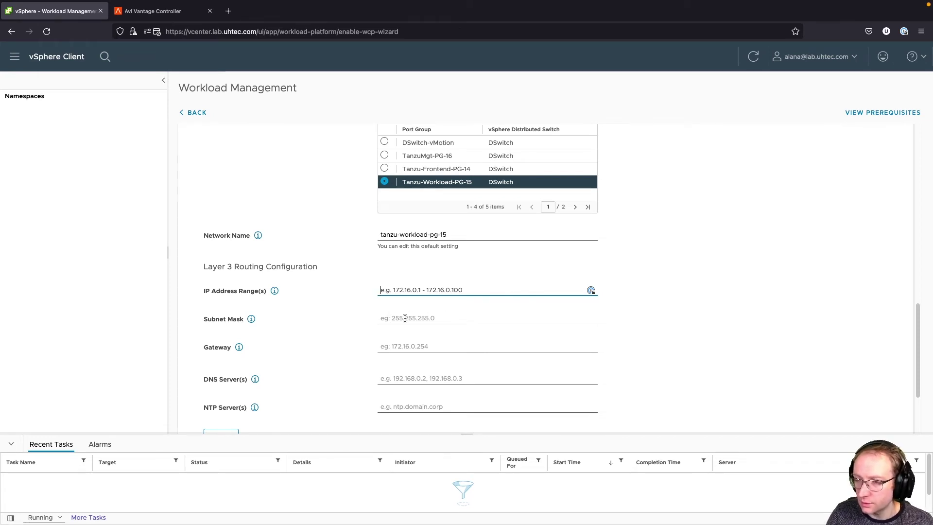
key("super+Tab")
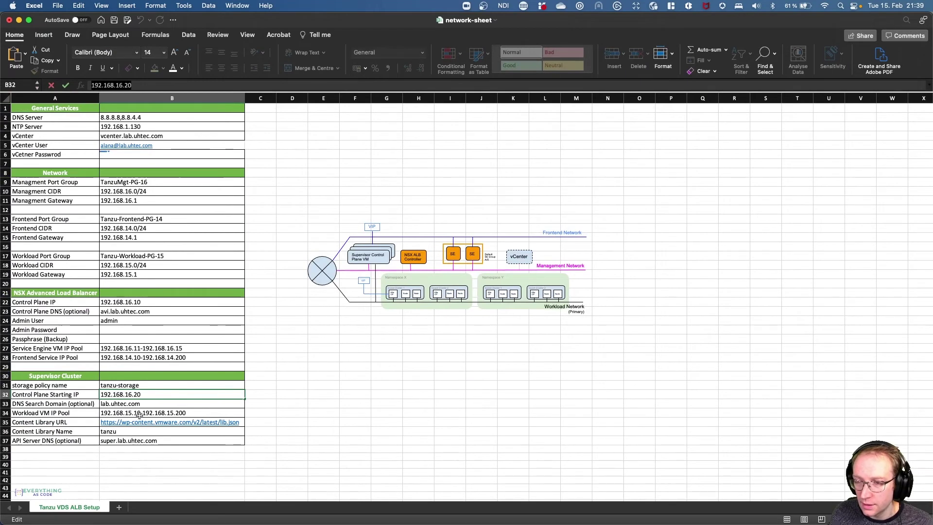
- Copy the Workload VM IP Pool 192.168.15.10-192.168.15.200 from cell B34
left_click(140, 415)
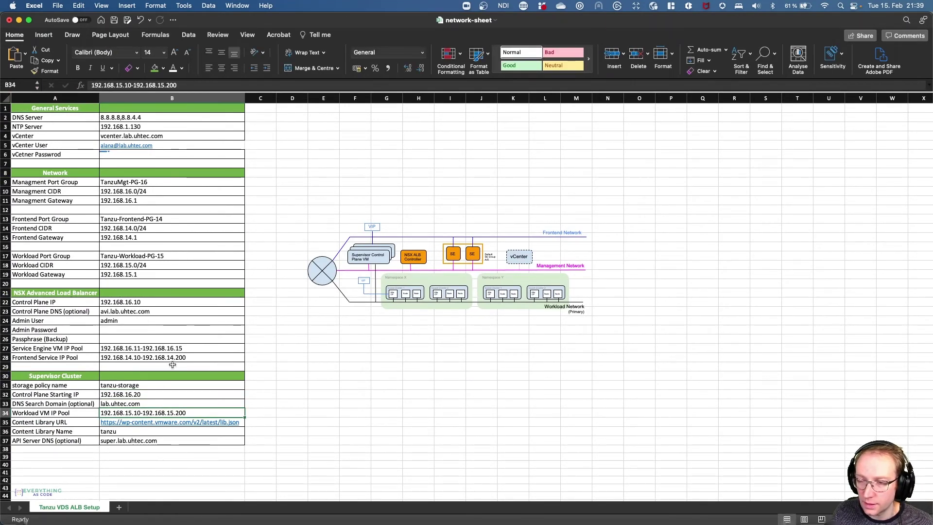
left_click(190, 81)
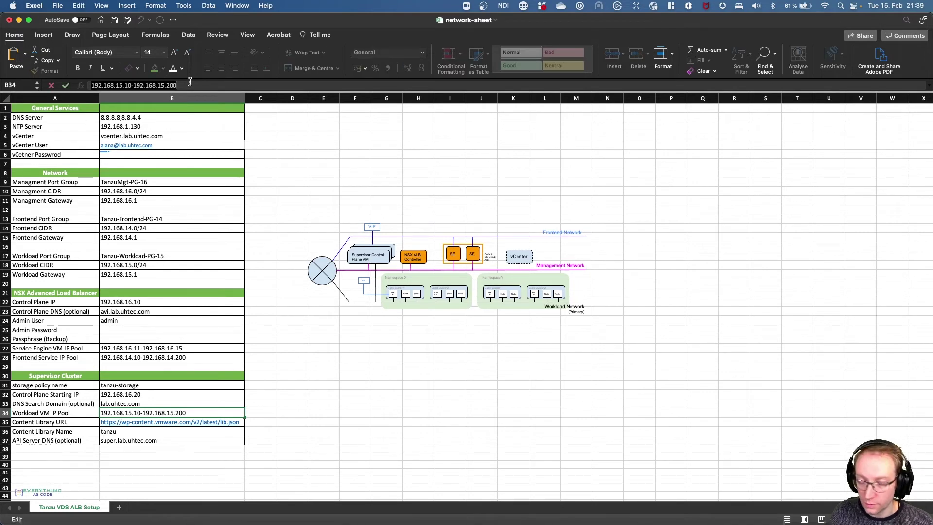
key("super+Tab")
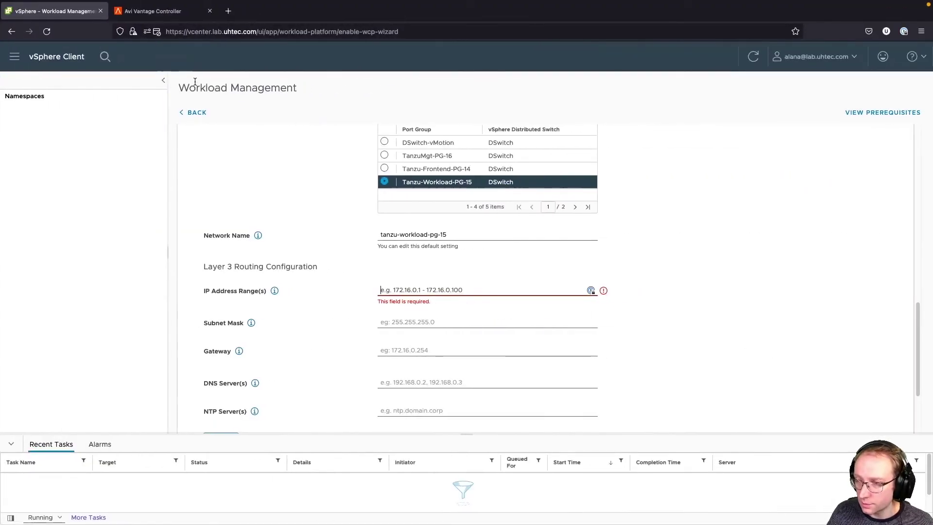
- Enter workload subnet mask 255.255.255.0 and gateway 192.168.15.1
left_click(423, 319)
type("255.2")
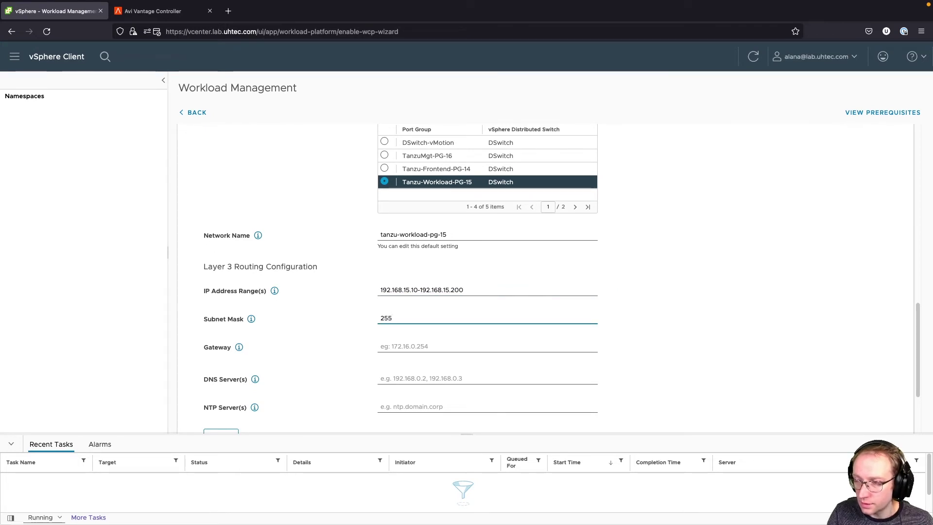
key("Tab")
key("Tab")
type("192.168.15")
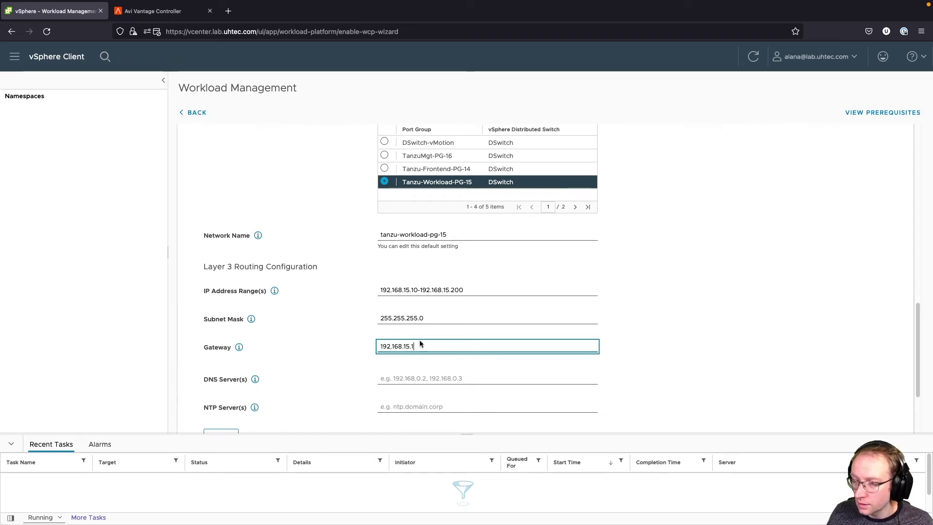
- Set DNS servers 8.8.8.8,8.8.4.4 and NTP server 192.168.1.130, then continue
left_click(428, 372)
left_click(431, 375)
type("8.8.8.8")
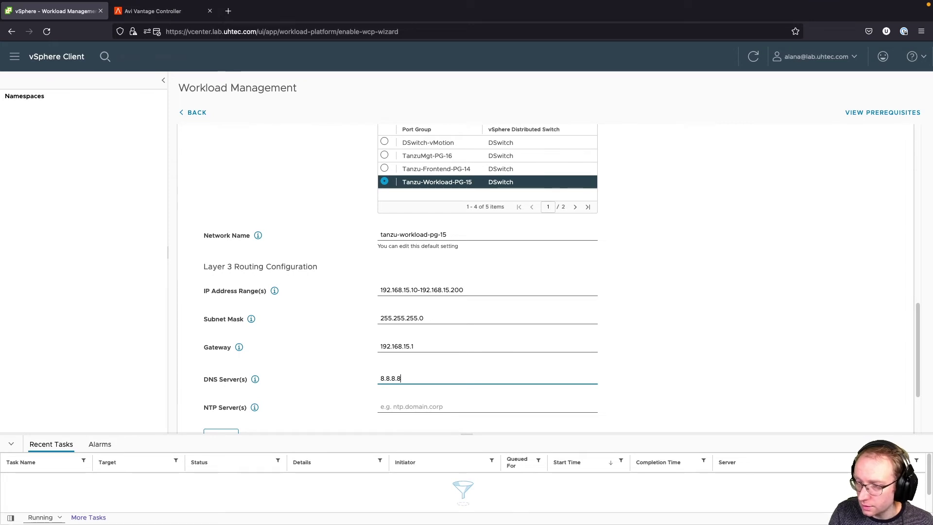
type(",8.8.4.4")
left_click(457, 404)
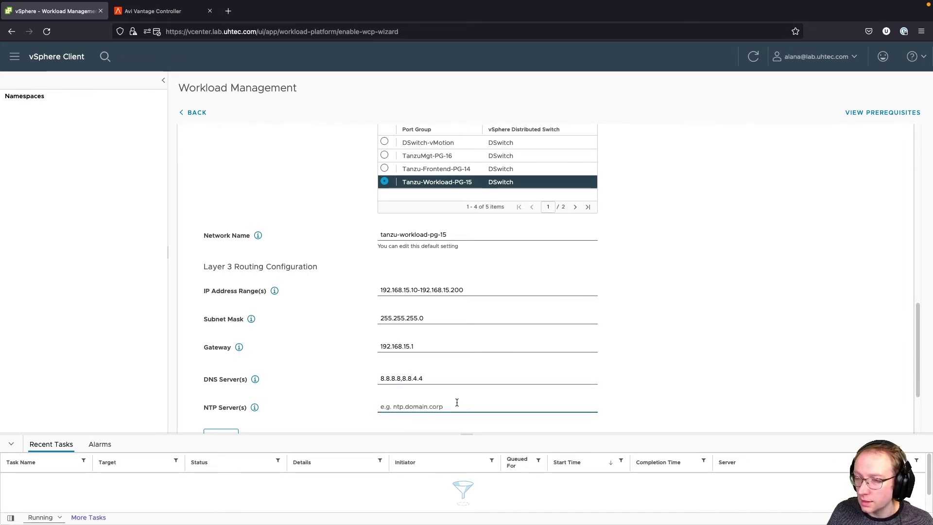
type("192.168.1.130")
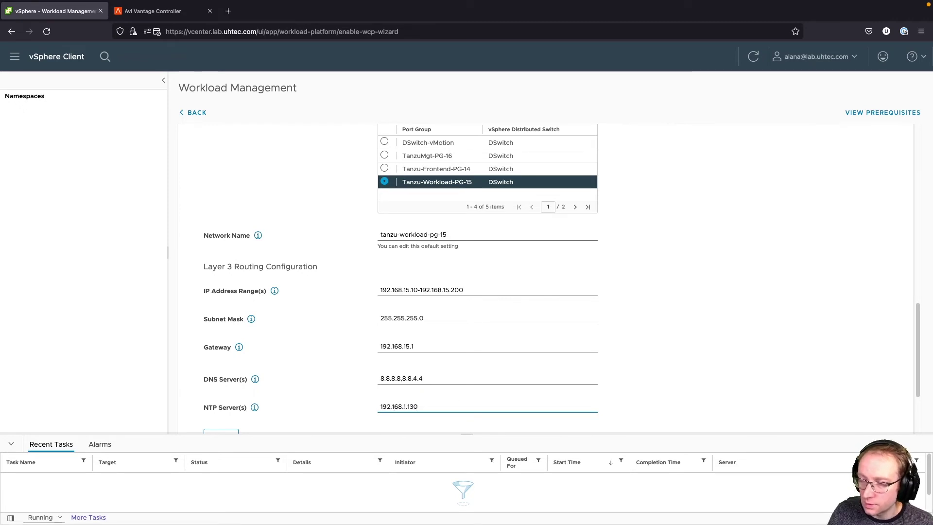
scroll(463, 392, "down", 1)
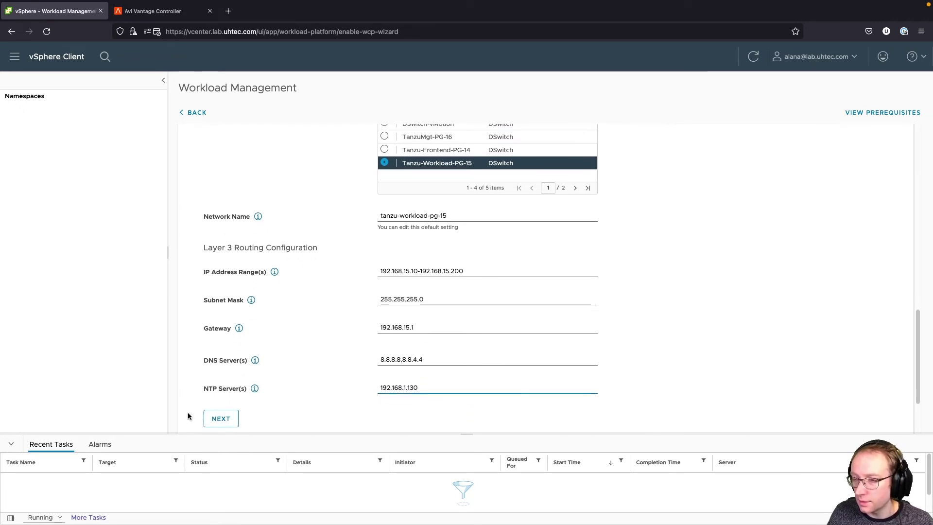
left_click(221, 420)
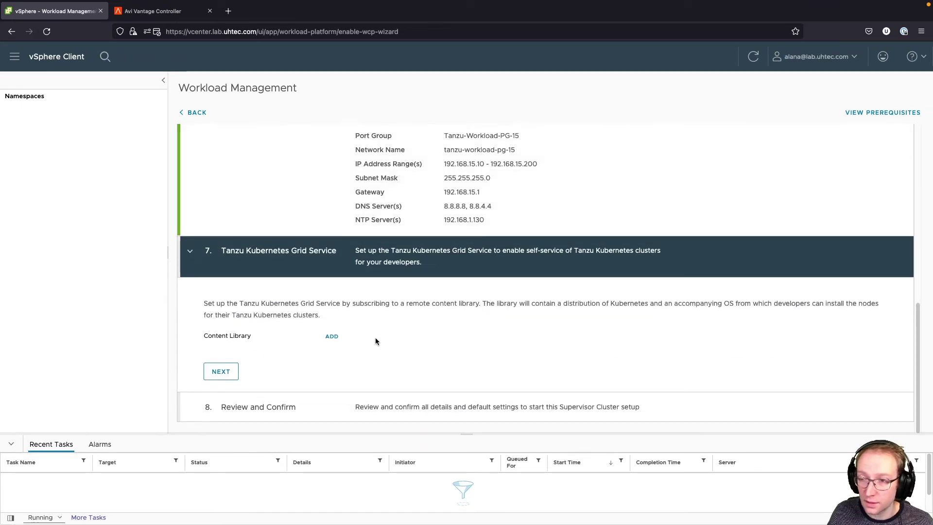
- Add the tanzu content library to the Tanzu Kubernetes Grid Service and proceed to Review and Confirm
left_click(331, 337)
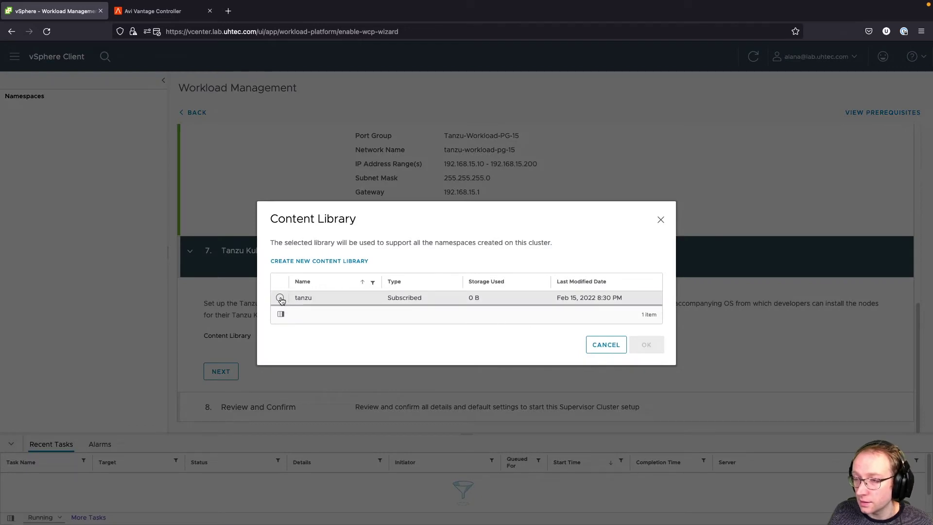
left_click(280, 299)
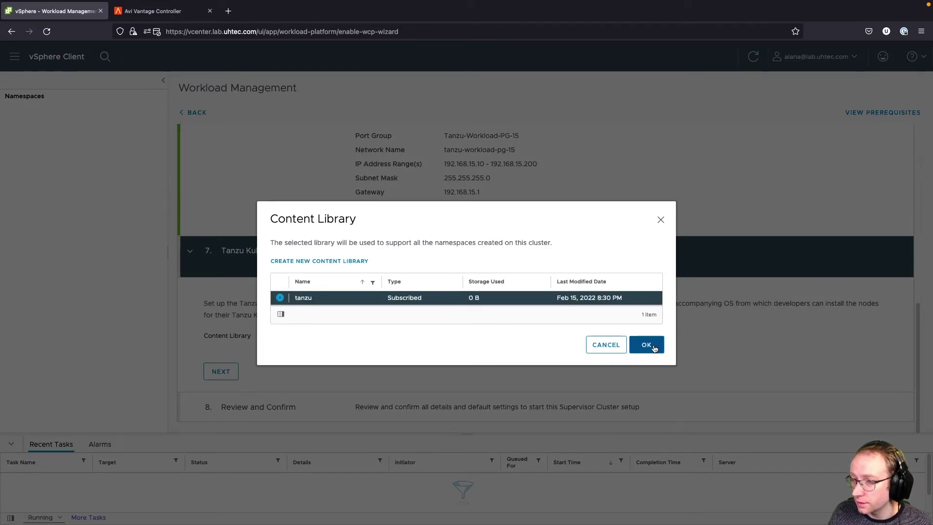
left_click(647, 345)
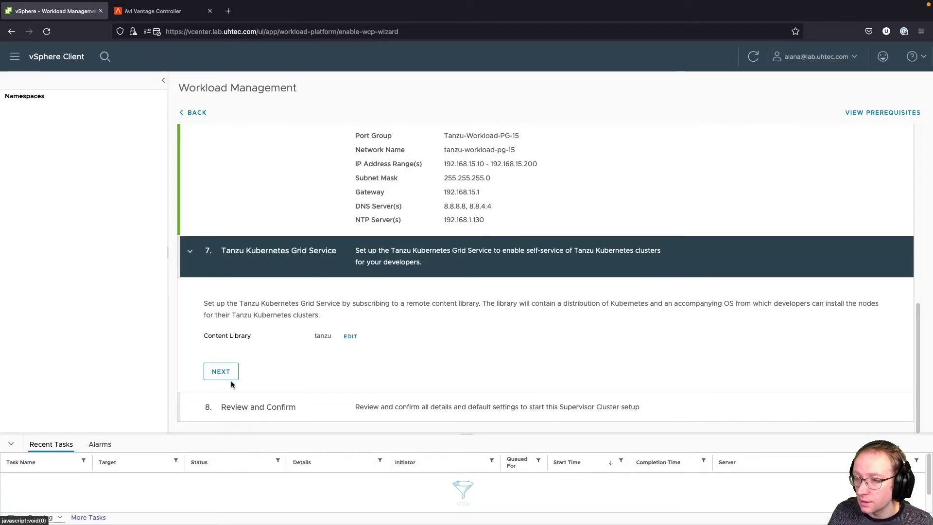
left_click(231, 380)
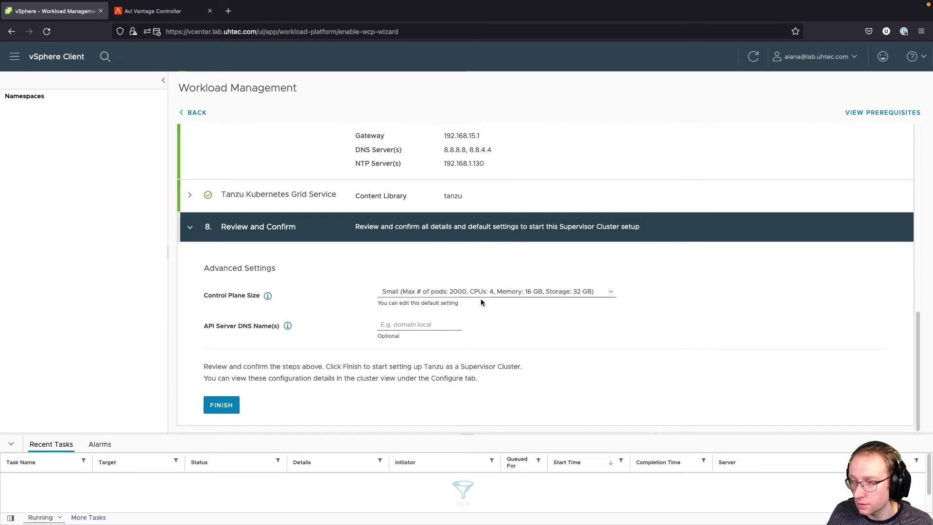
left_click(427, 325)
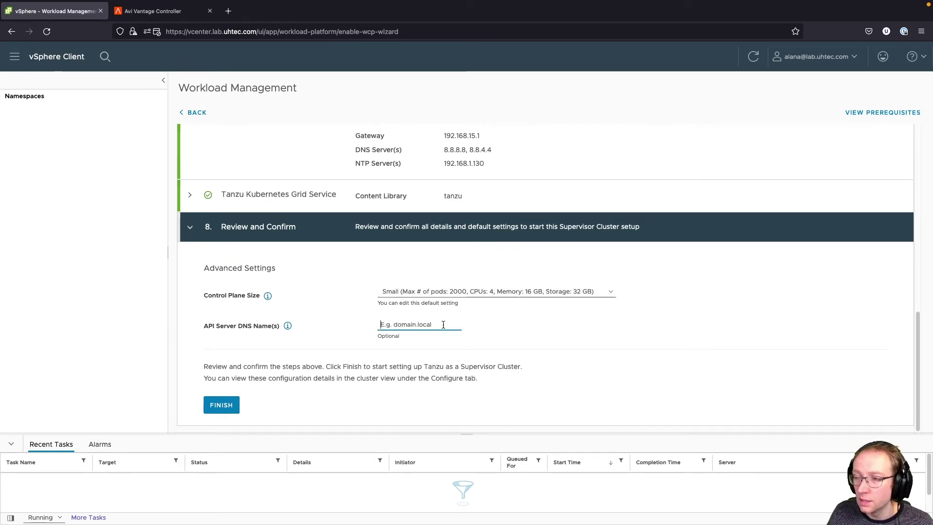
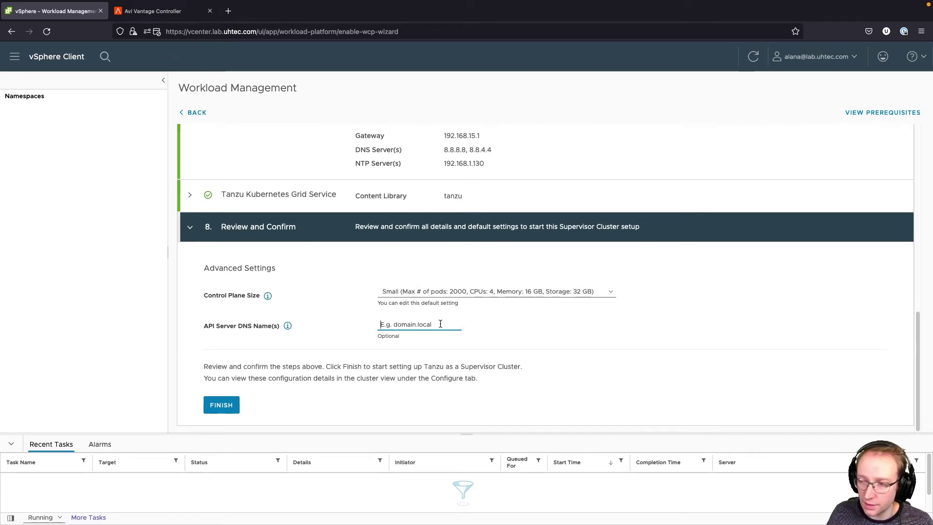
- Enter super.lab.uhtec.com as the API server DNS name and choose the Tiny control plane size
type("sup")
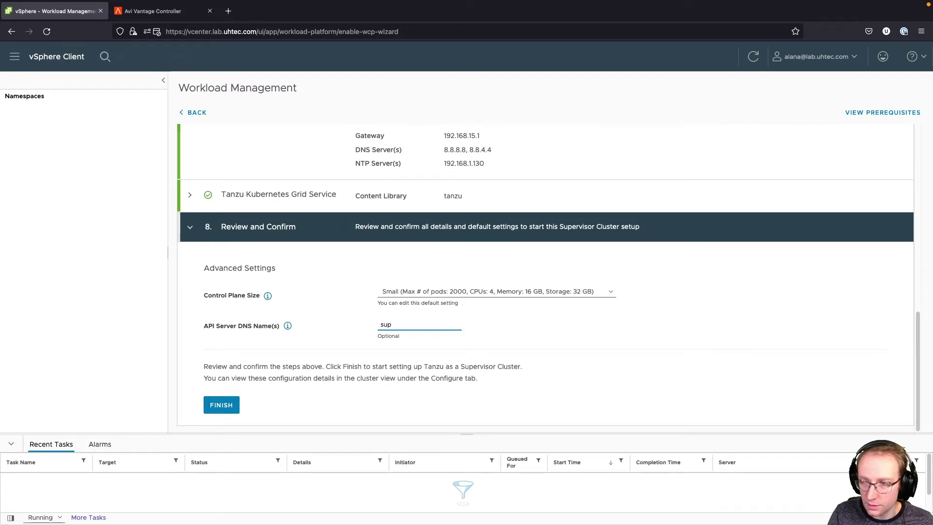
type("er.lab.uhtec.com")
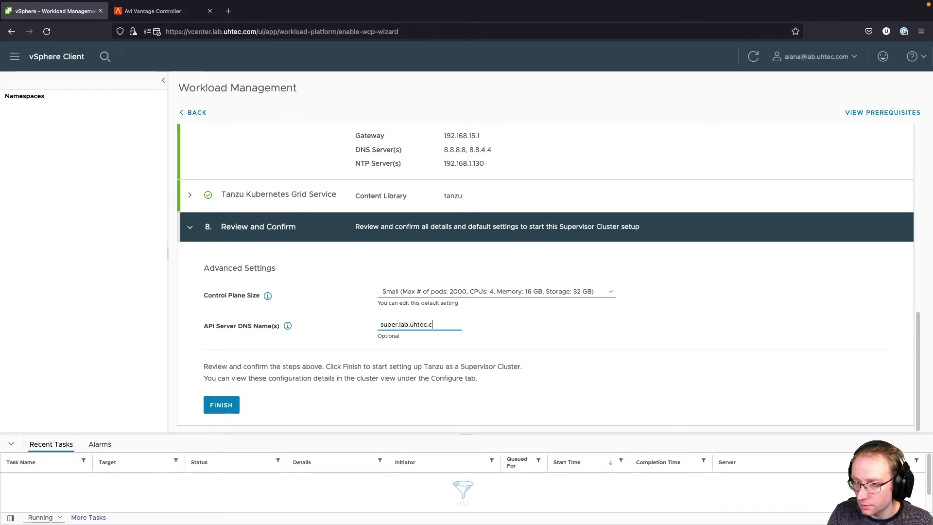
left_click(570, 292)
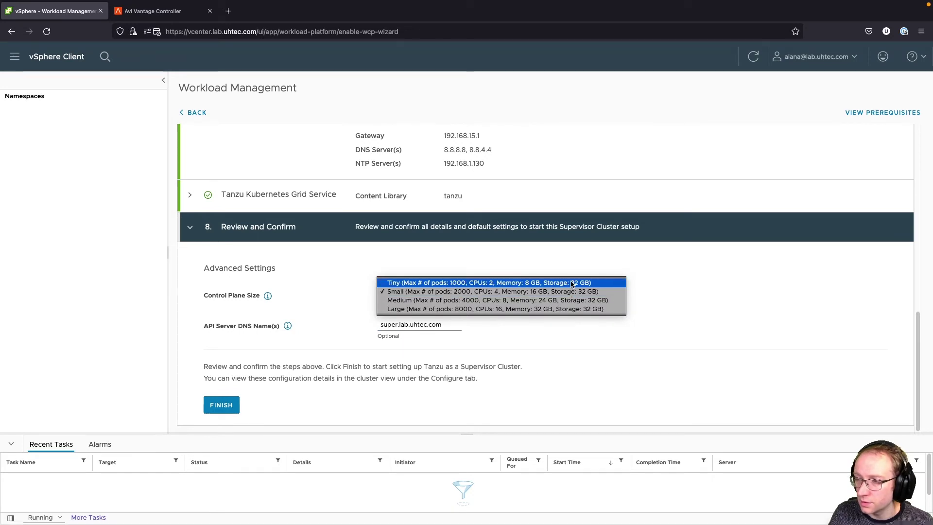
left_click(572, 284)
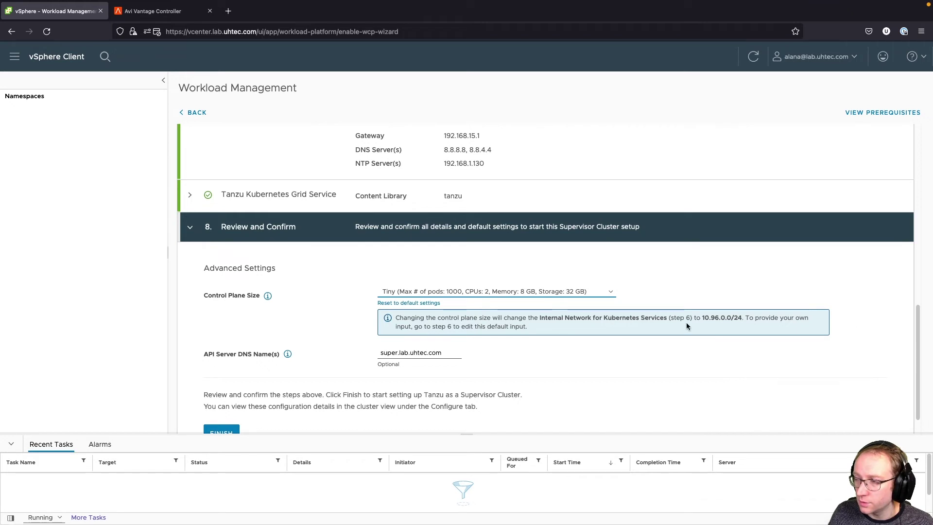
scroll(696, 320, "up", 10)
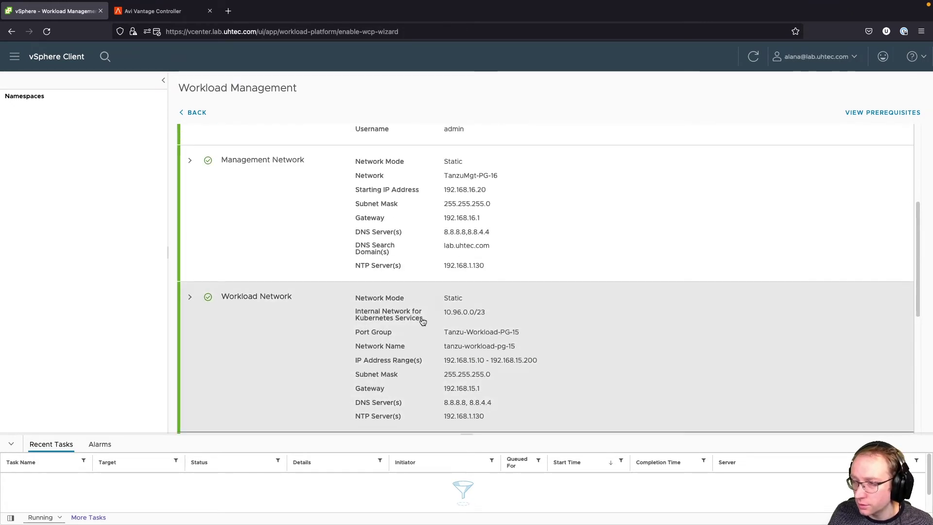
- Expand the Workload Network settings and set its network mode to Static
left_click(192, 287)
scroll(450, 291, "down", 3)
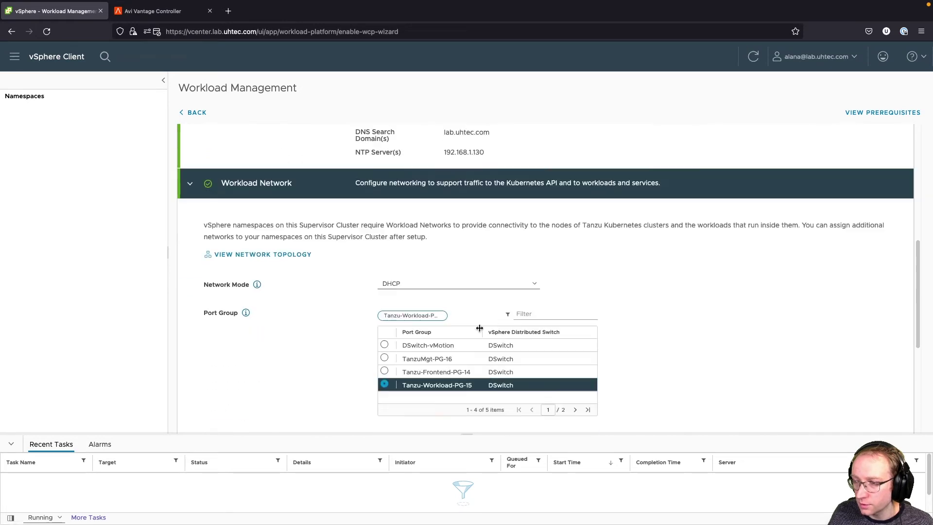
scroll(480, 392, "down", 3)
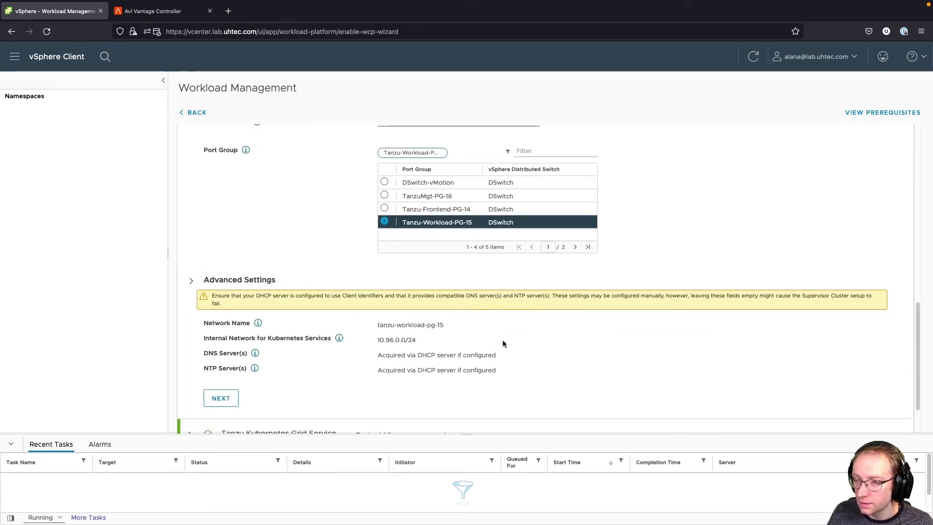
scroll(334, 210, "up", 3)
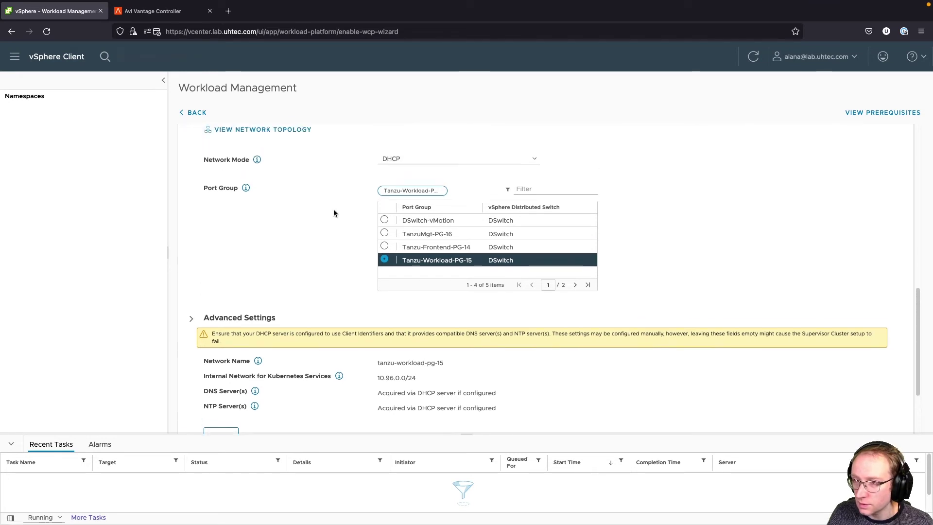
left_click(190, 374)
scroll(240, 360, "down", 4)
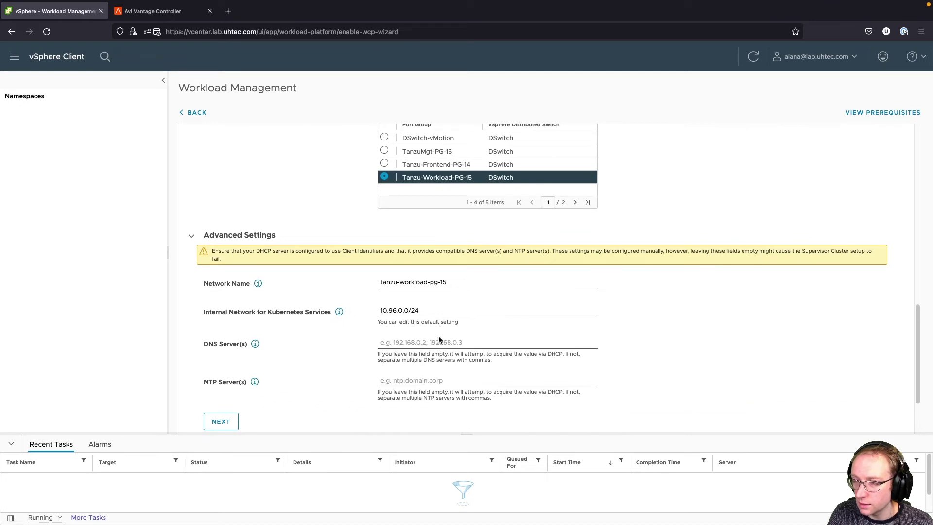
scroll(439, 326, "up", 6)
left_click(414, 296)
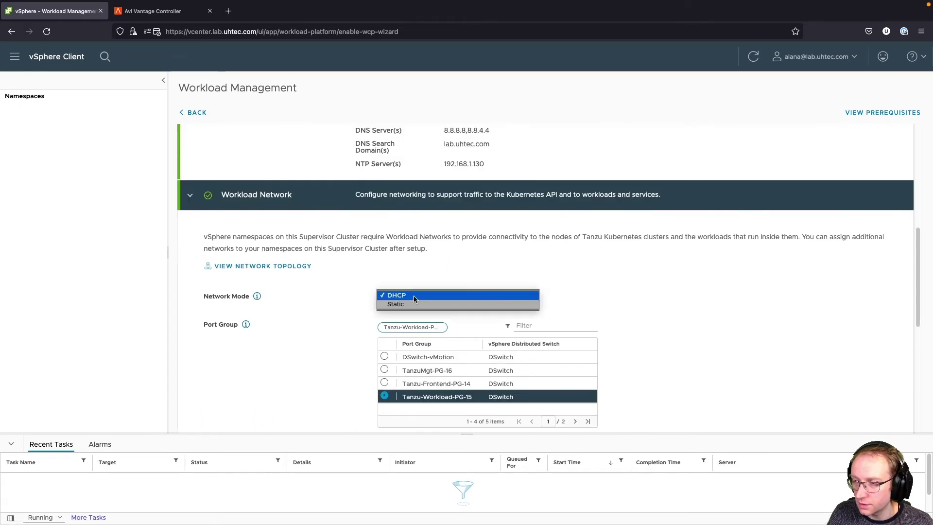
left_click(410, 306)
- Copy cell B34 from the spreadsheet and paste 192.168.15.10-192.168.15.200 into IP Address Range(s)
scroll(417, 288, "down", 4)
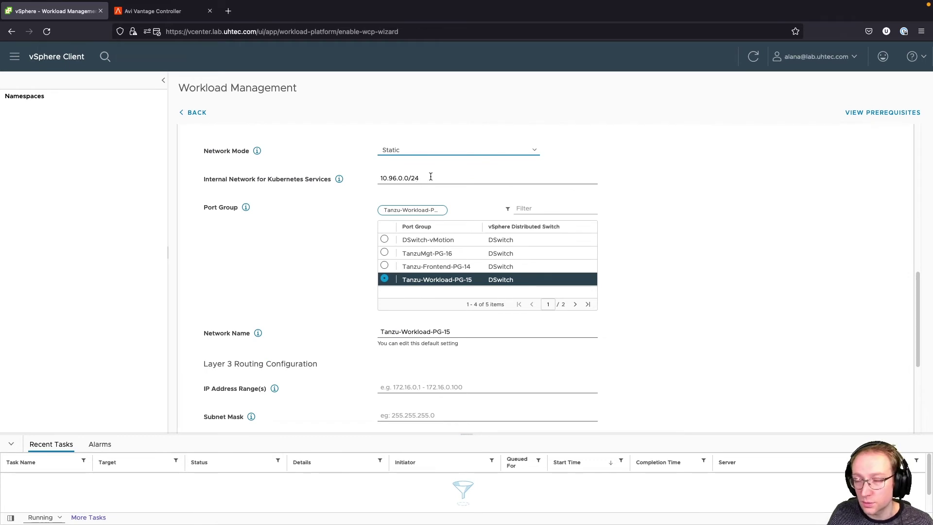
scroll(498, 367, "down", 1)
scroll(427, 311, "down", 1)
left_click(432, 301)
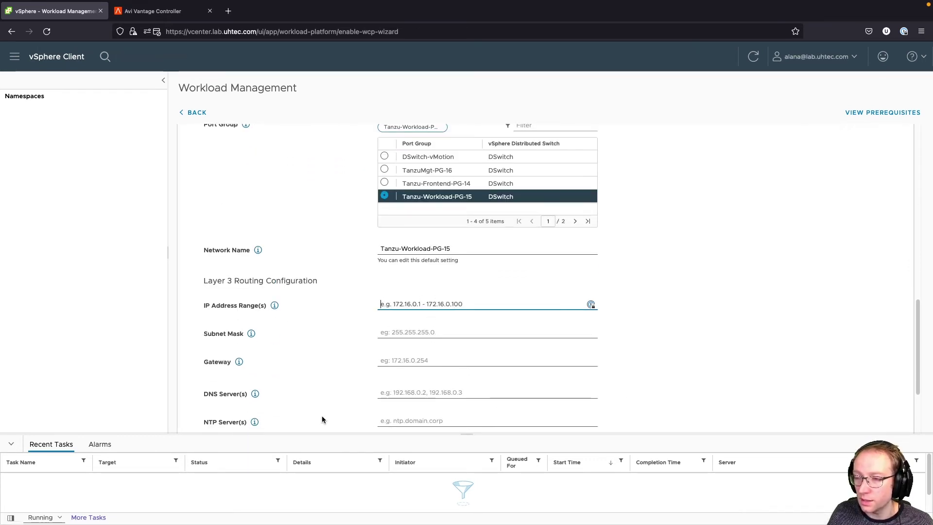
mouse_move(340, 520)
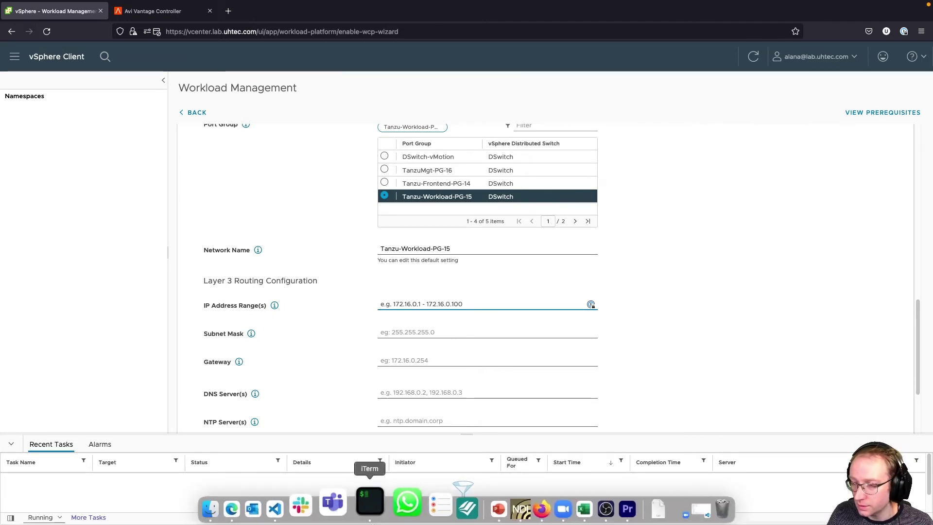
left_click(323, 507)
left_click_drag(199, 412, 125, 412)
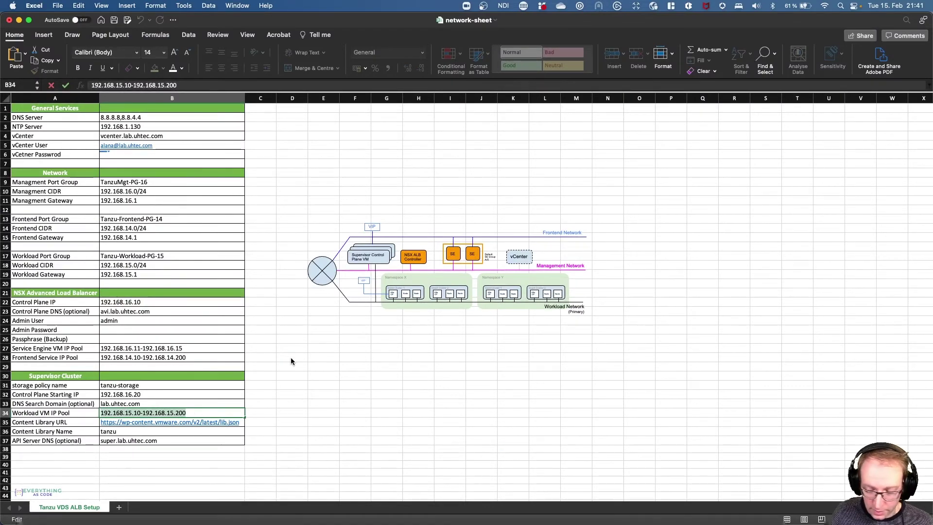
key("super+Tab")
type("192.168.15.10-192.168.15.200")
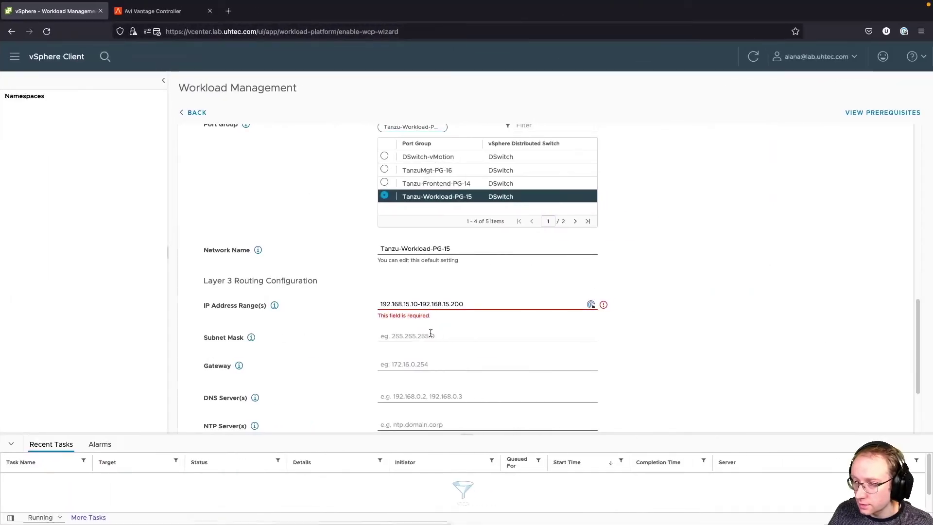
- Enter subnet 255.255.255.0, gateway 192.168.15.1, DNS 8.8.8.8,8.8.4.4 and NTP 192.168.1.130
left_click(430, 334)
type("255.255.255.0")
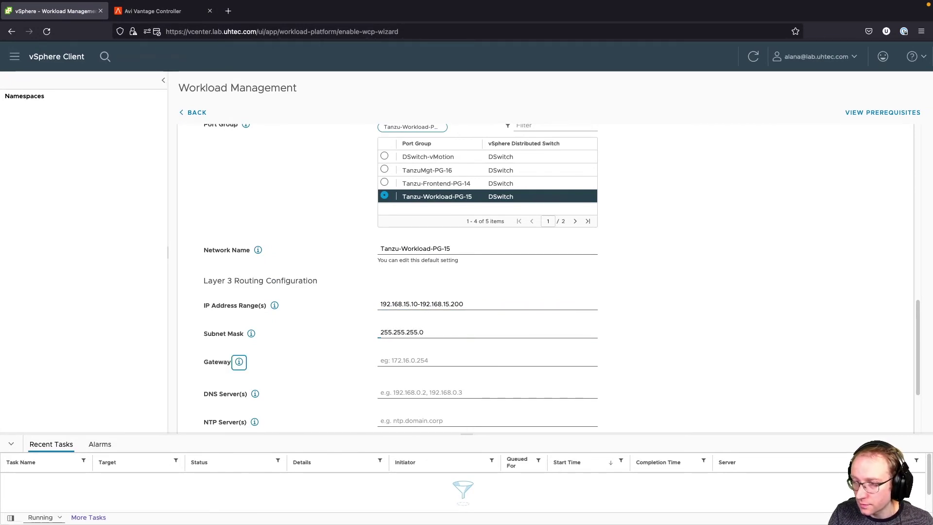
key("Tab")
type("192.168.15")
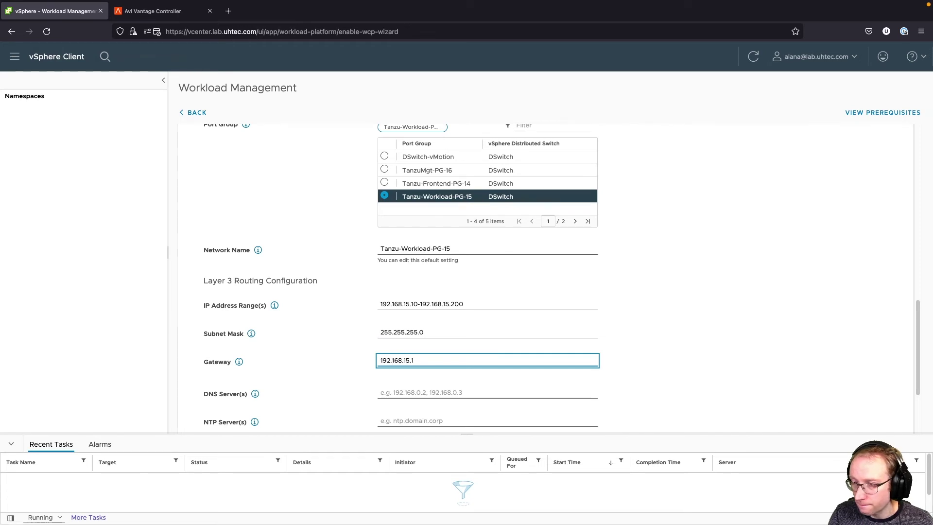
key("Tab")
key("Tab")
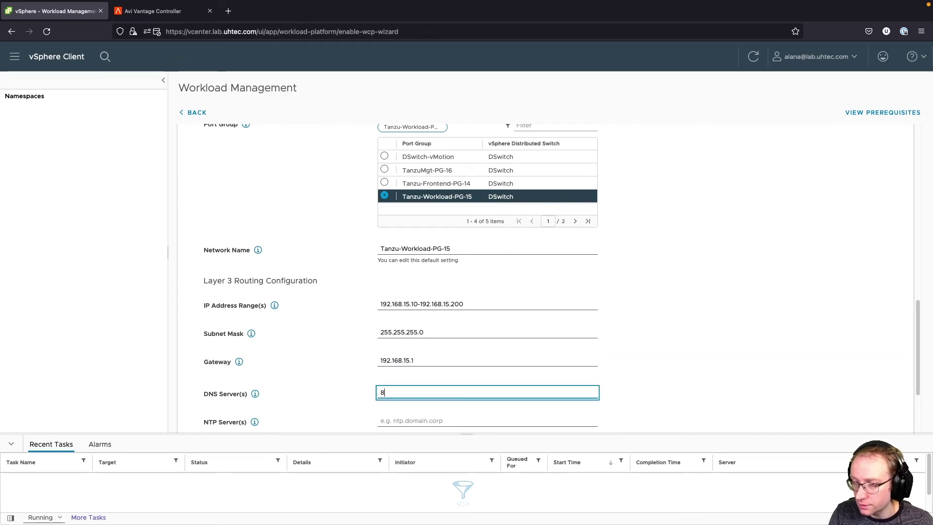
type("8.8.8.8,8.8.4")
key("Tab")
key("Tab")
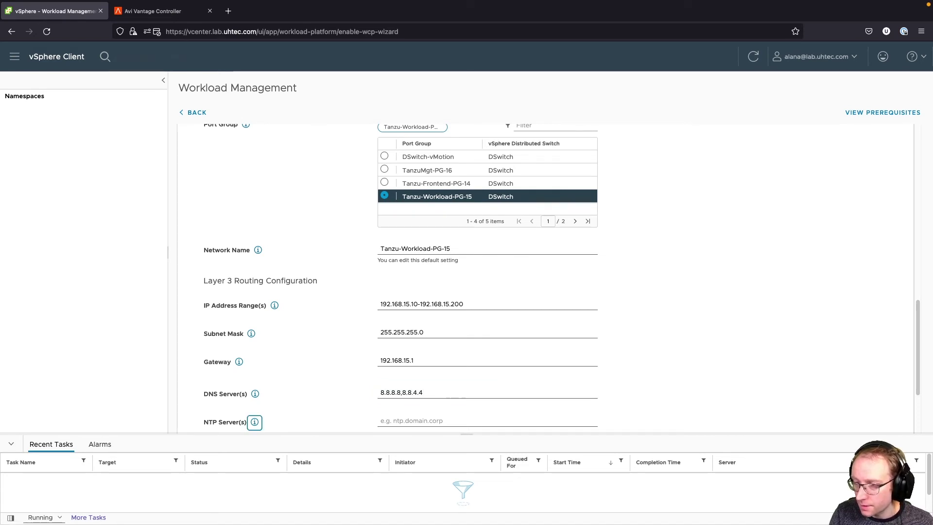
type("192.168.1.130")
- Save the workload network step and start the Supervisor Cluster setup
scroll(427, 320, "down", 3)
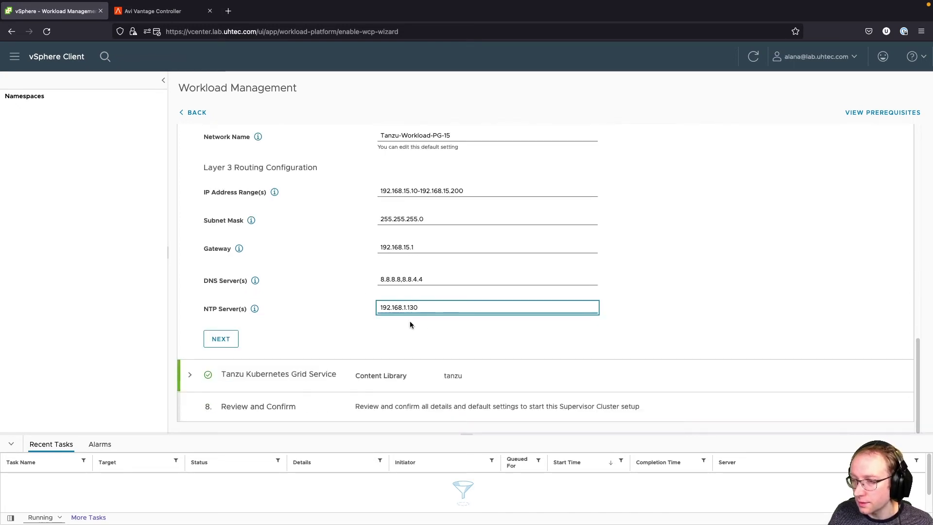
left_click(221, 372)
left_click(236, 369)
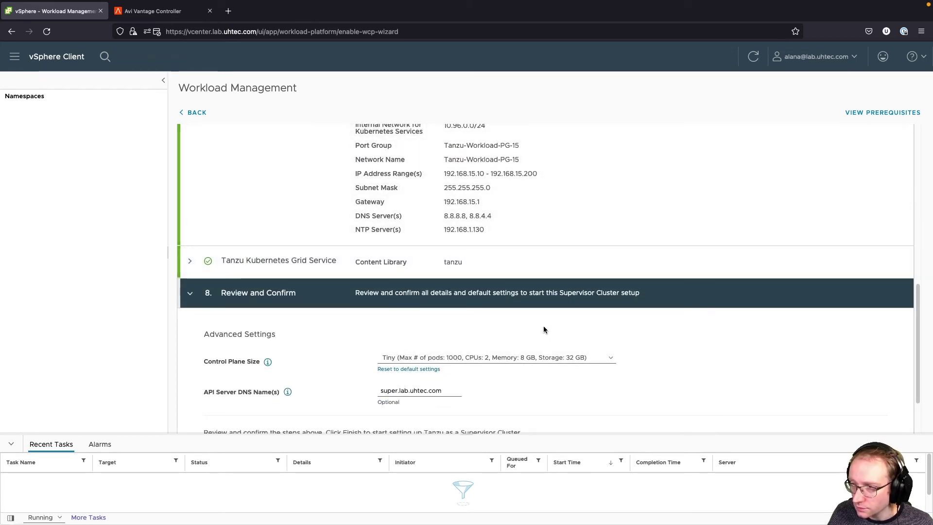
scroll(246, 412, "down", 3)
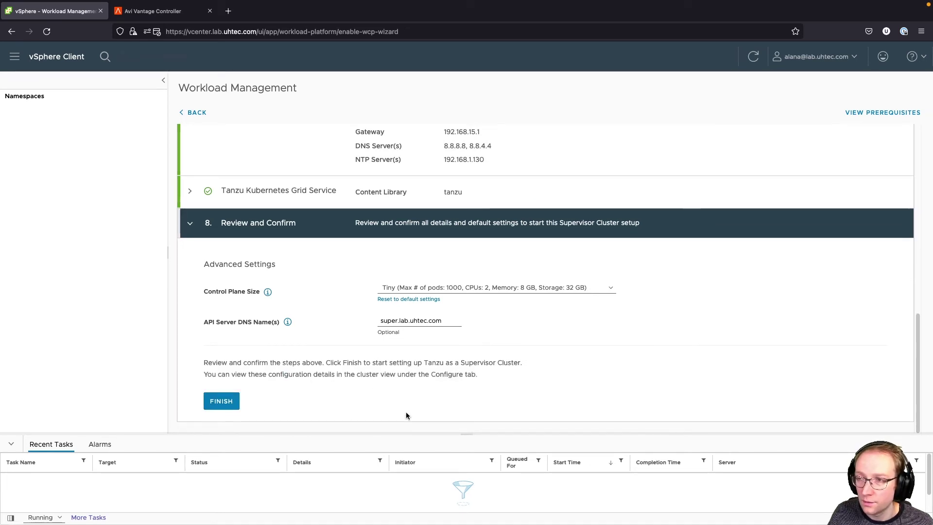
left_click(224, 401)
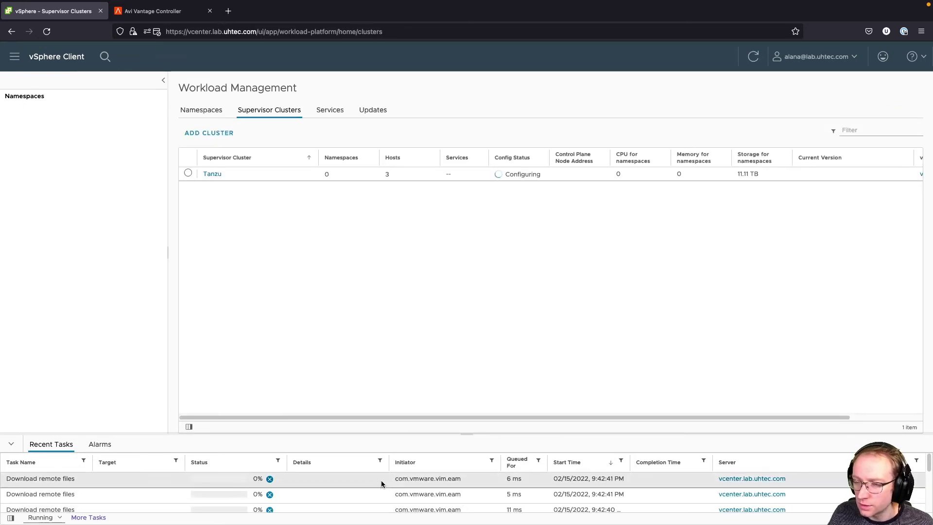
- Enlarge the Recent Tasks panel while the Tanzu Supervisor Cluster comes up to Running
left_click_drag(468, 434, 451, 300)
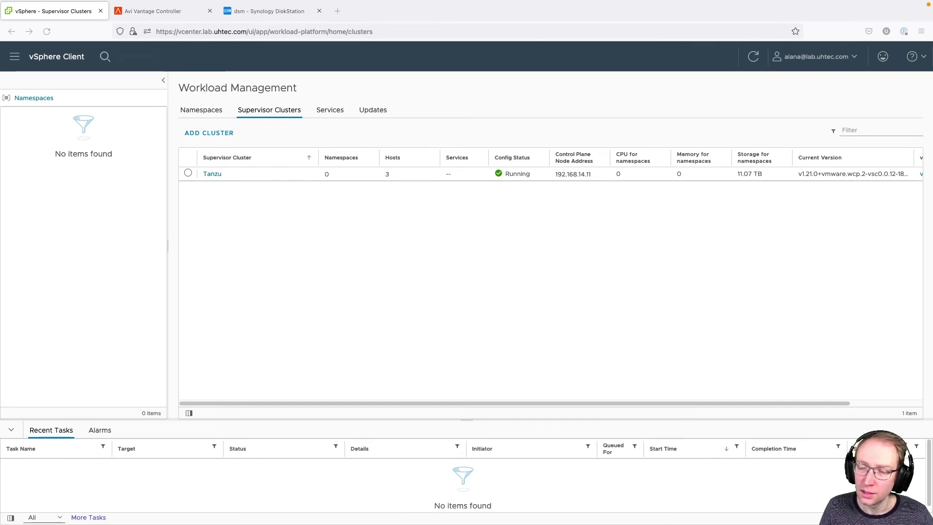
- Check the Inventory, then return to Workload Management and show the Namespaces overview
left_click(15, 58)
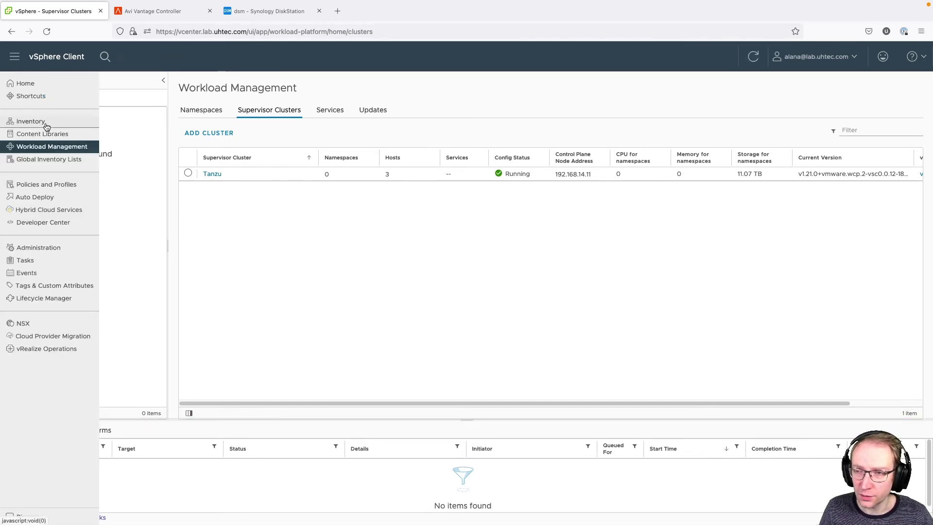
left_click(46, 123)
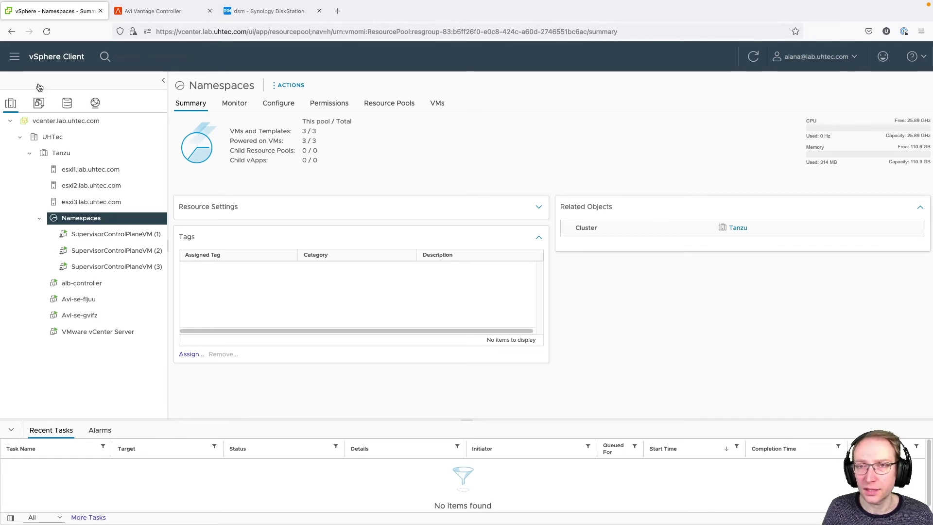
left_click(15, 57)
left_click(49, 145)
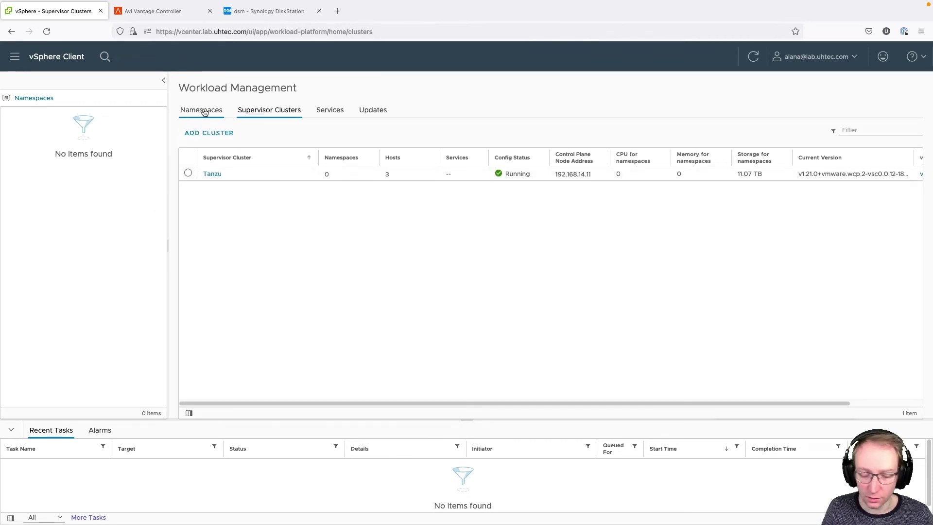
left_click(204, 111)
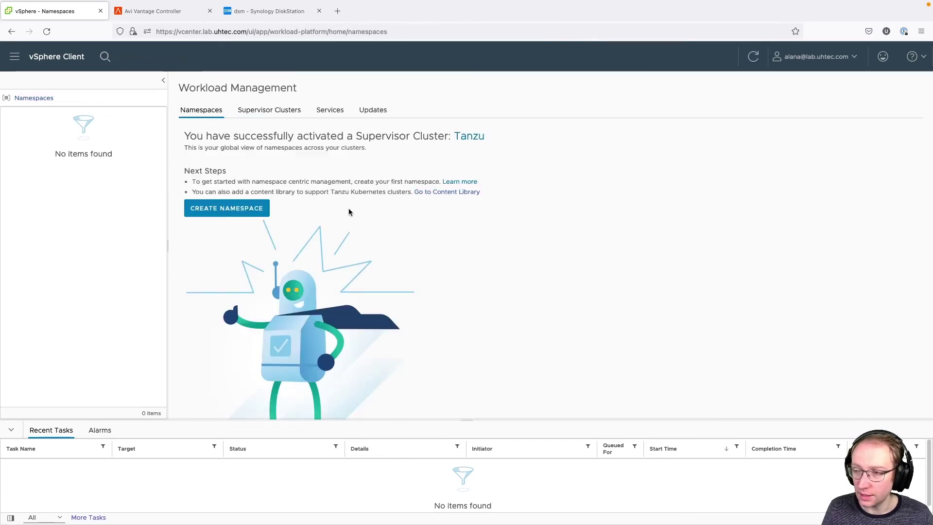
- Create namespace tkc-test on the UHTec Tanzu cluster using network tanzu-workload-pg-15
left_click(242, 210)
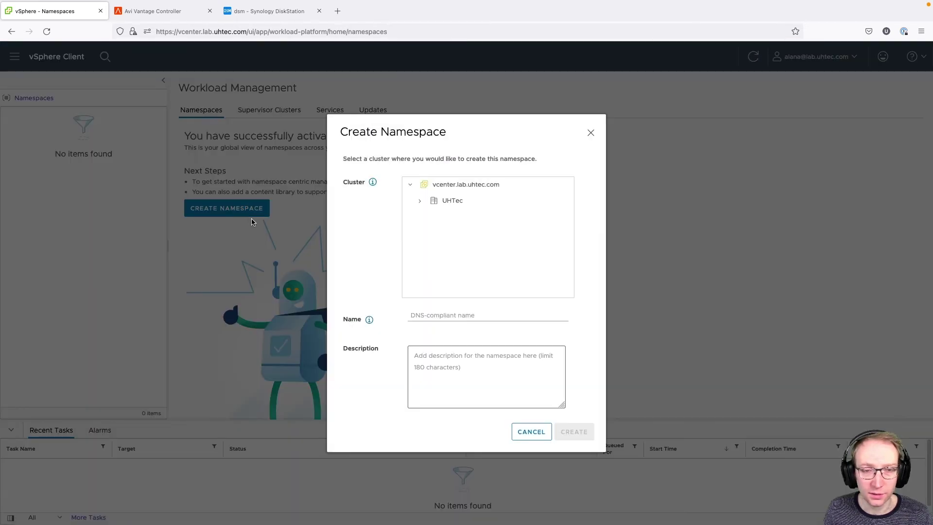
left_click(444, 205)
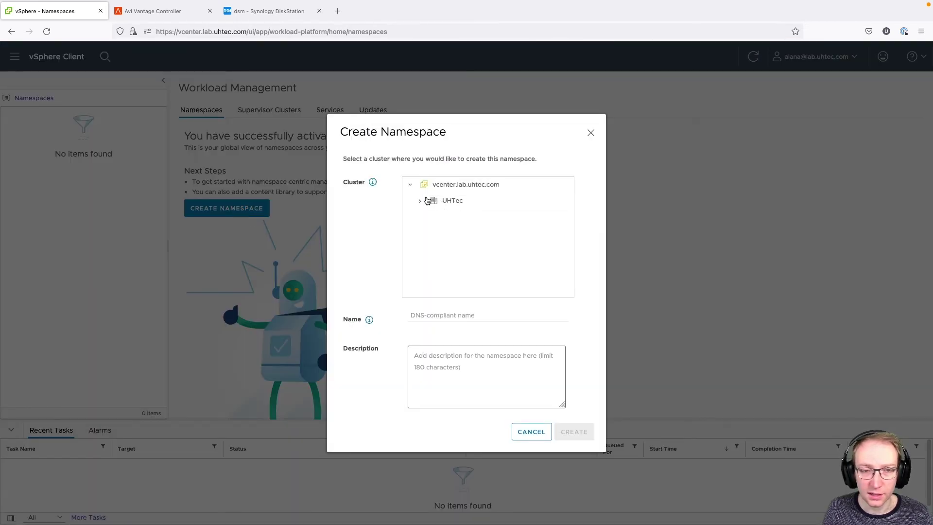
left_click(455, 221)
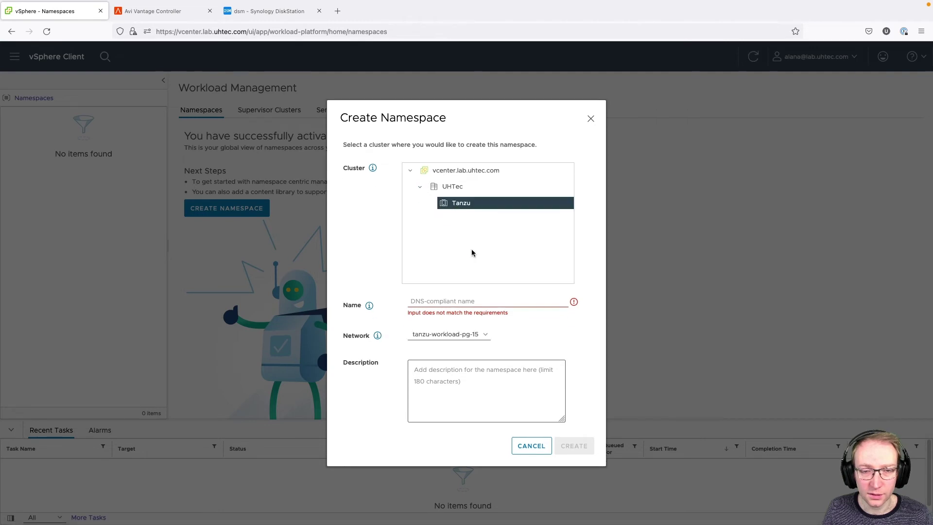
left_click(460, 301)
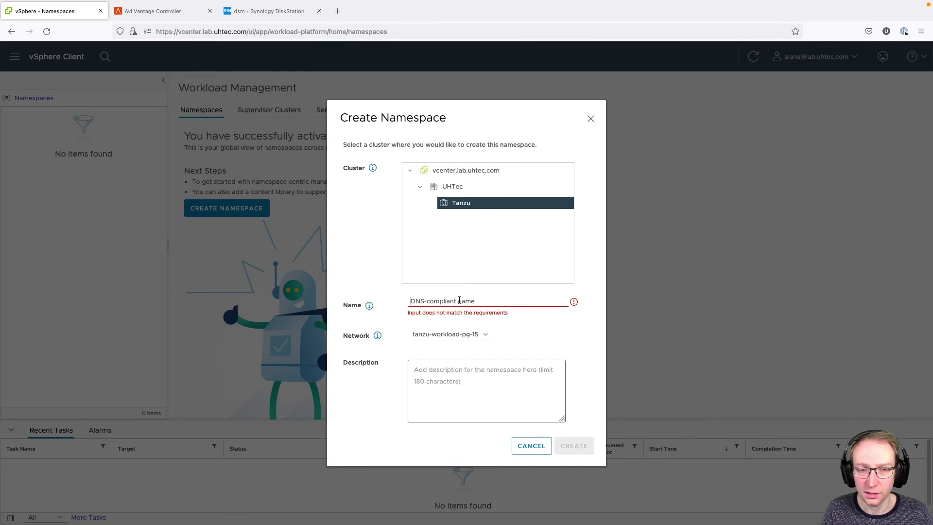
type("tkc-test")
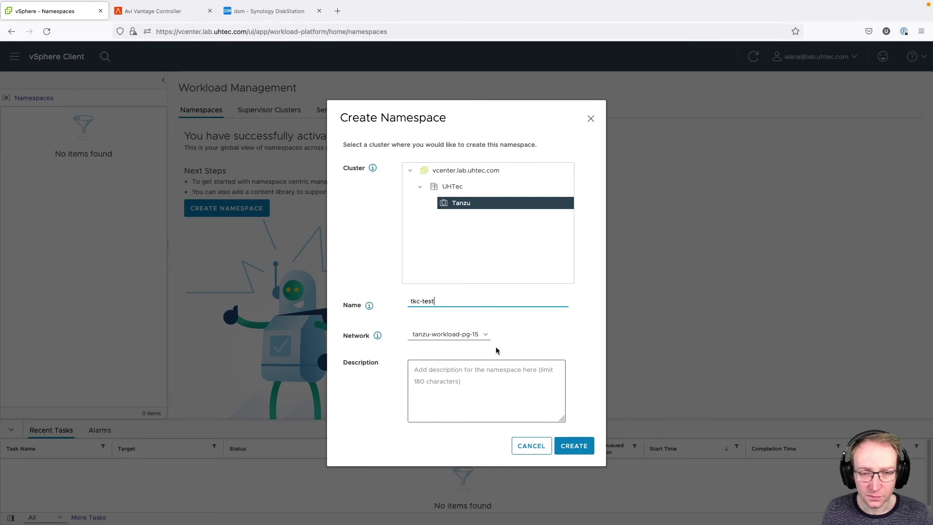
left_click(486, 335)
left_click(531, 338)
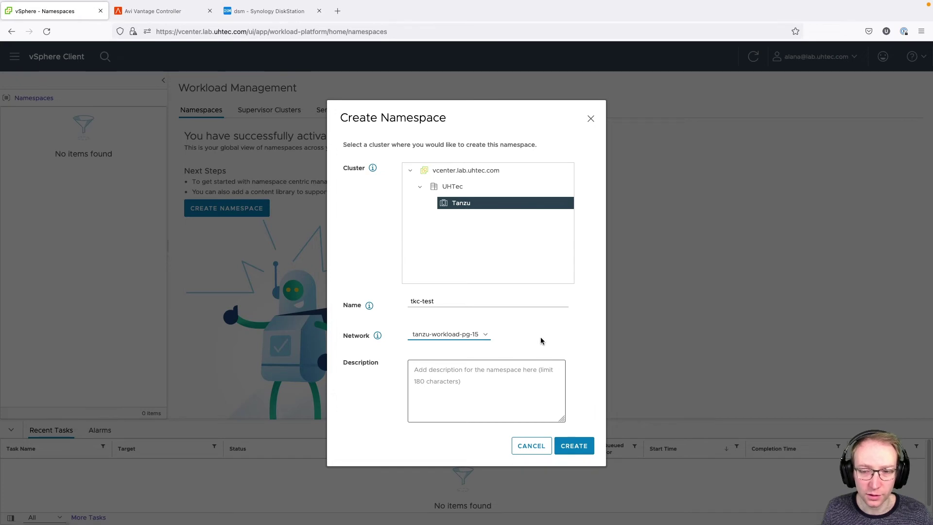
left_click(573, 445)
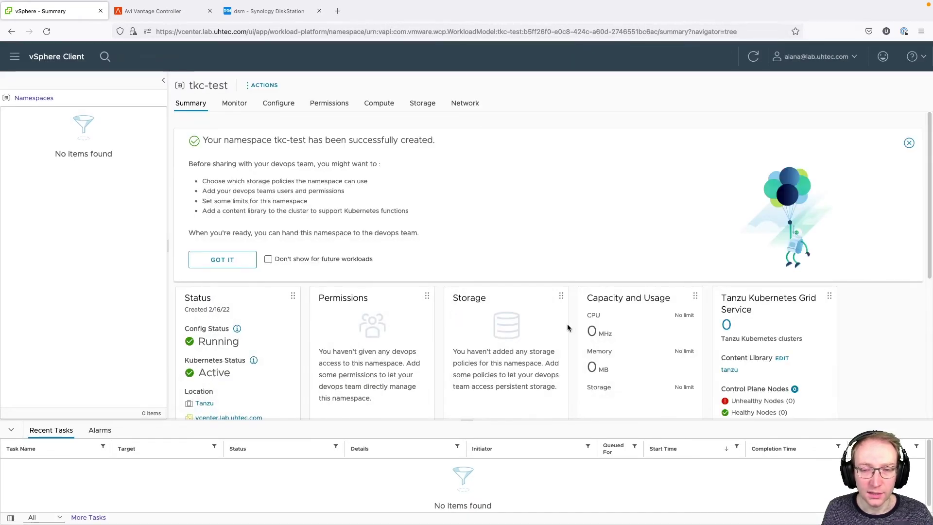
- Dismiss the namespace-created message on the tkc-test summary
scroll(526, 313, "down", 1)
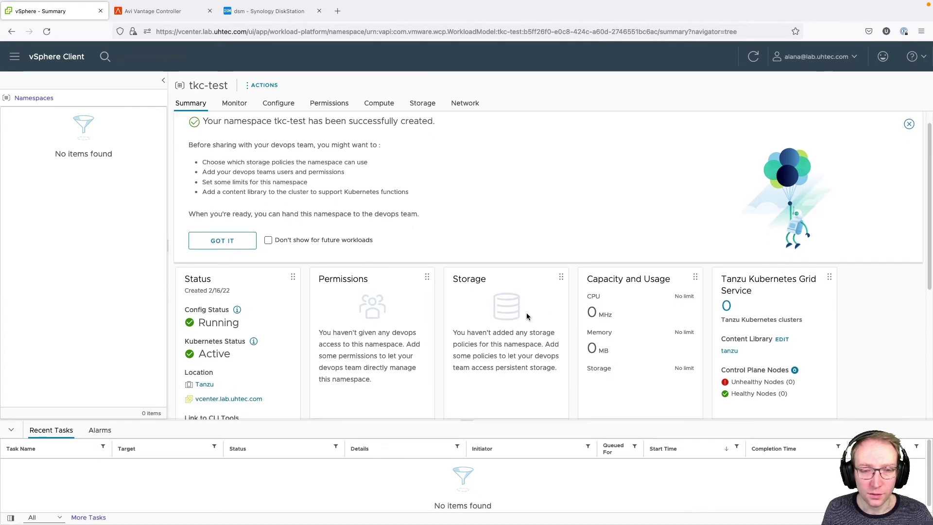
left_click(253, 242)
scroll(340, 245, "up", 1)
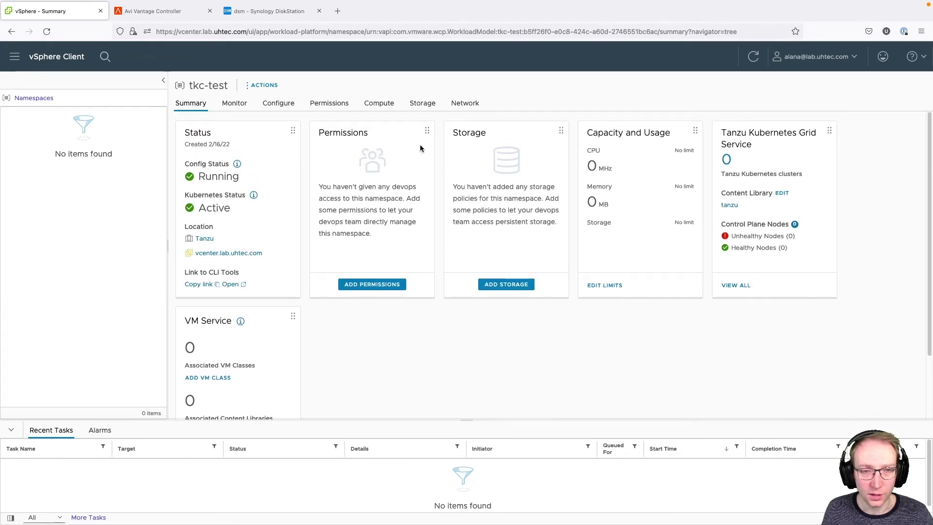
- Add a permission giving a lab.uhtec.com domain user the Can edit role
left_click(388, 286)
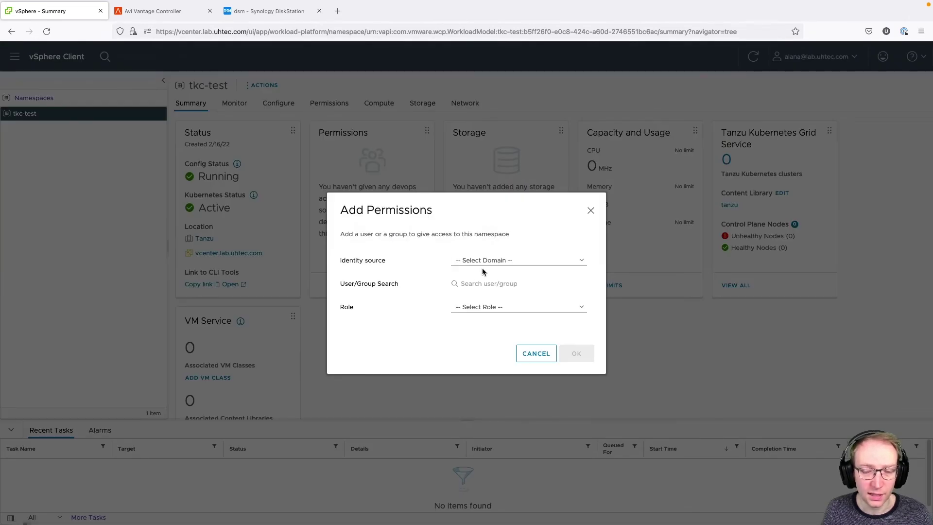
left_click(506, 261)
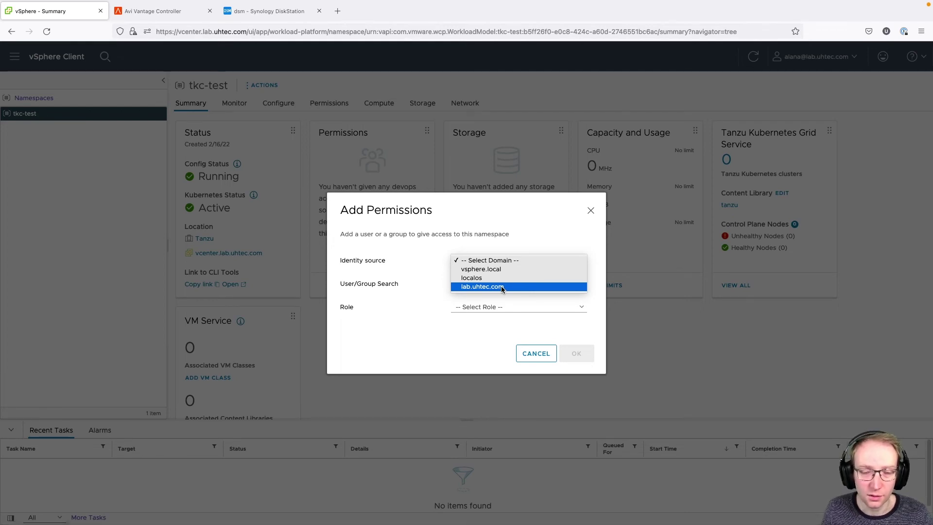
left_click(502, 287)
left_click(496, 287)
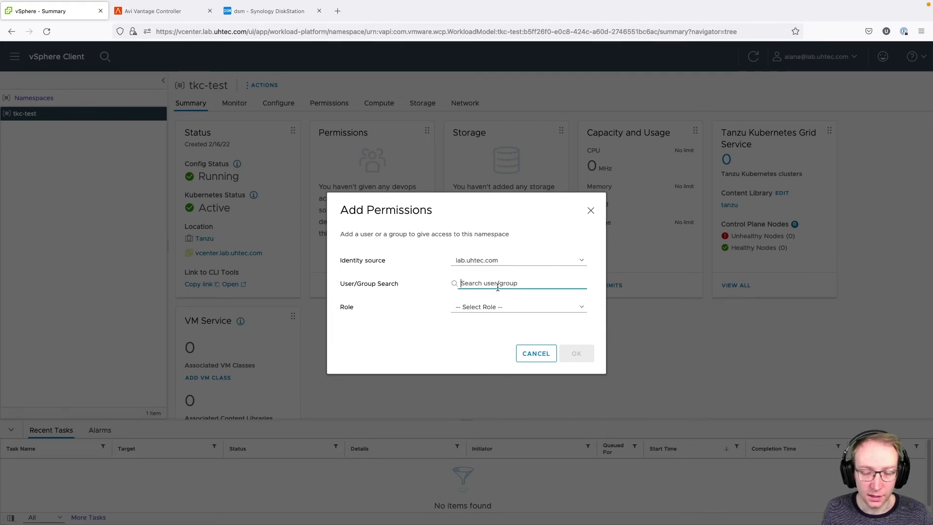
type("cody")
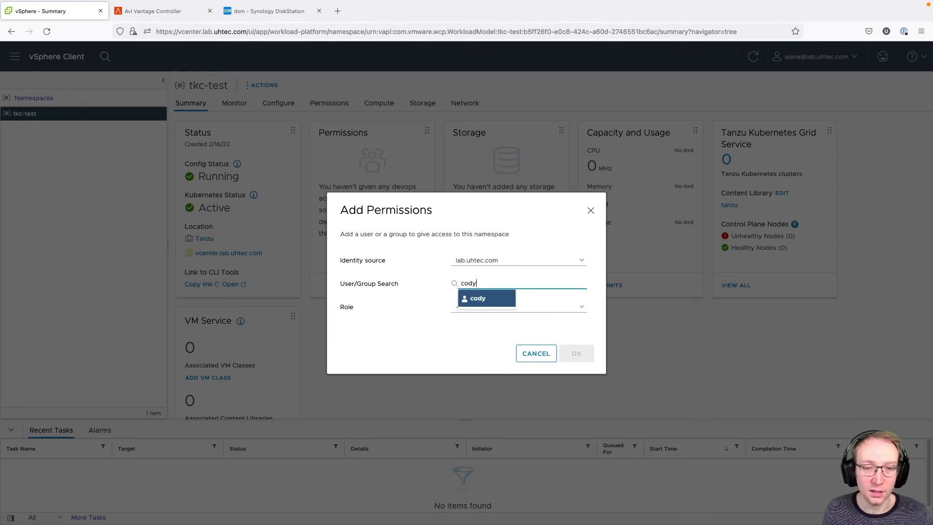
left_click(495, 301)
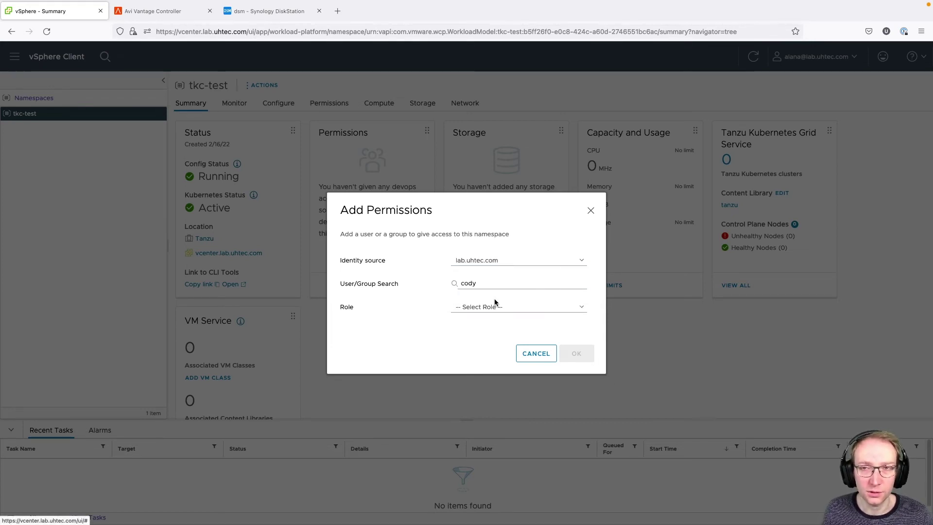
left_click(495, 305)
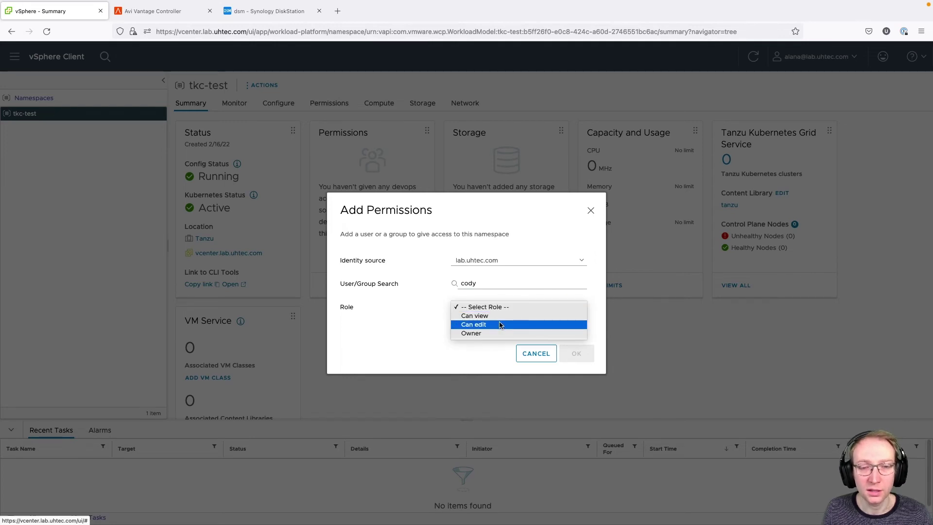
left_click(499, 325)
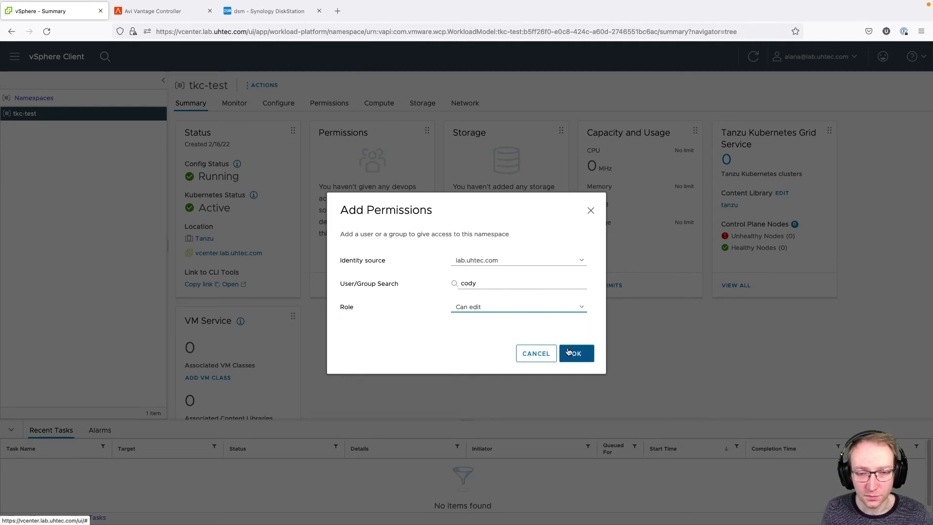
left_click(567, 349)
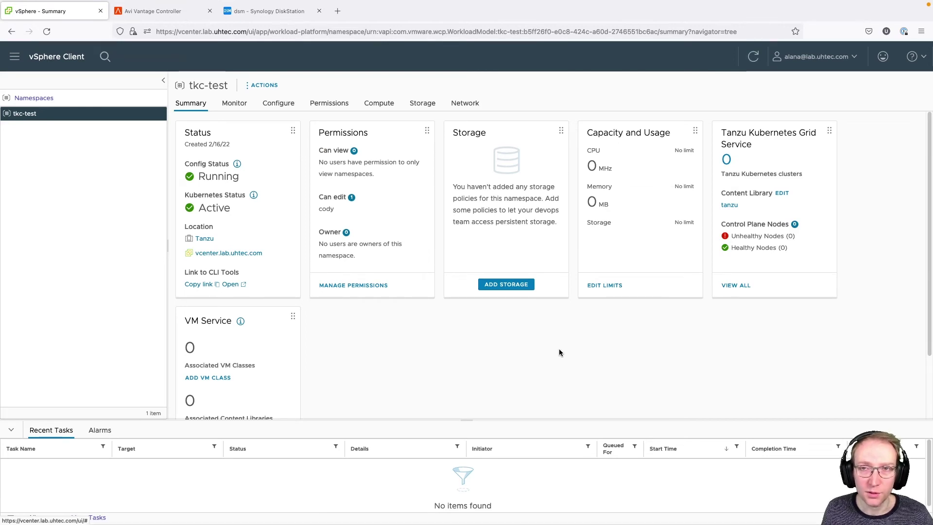
- Assign the tanzu-storage policy to the tkc-test namespace
left_click(513, 286)
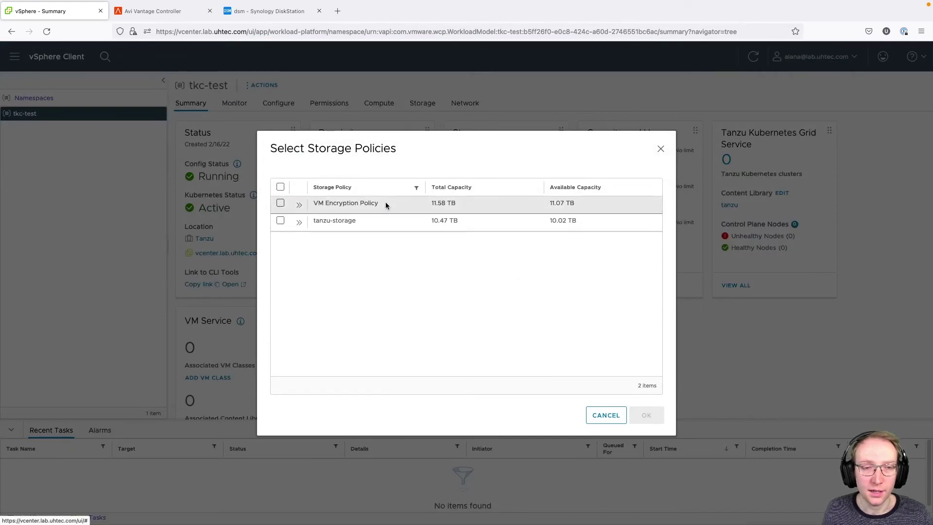
left_click(282, 221)
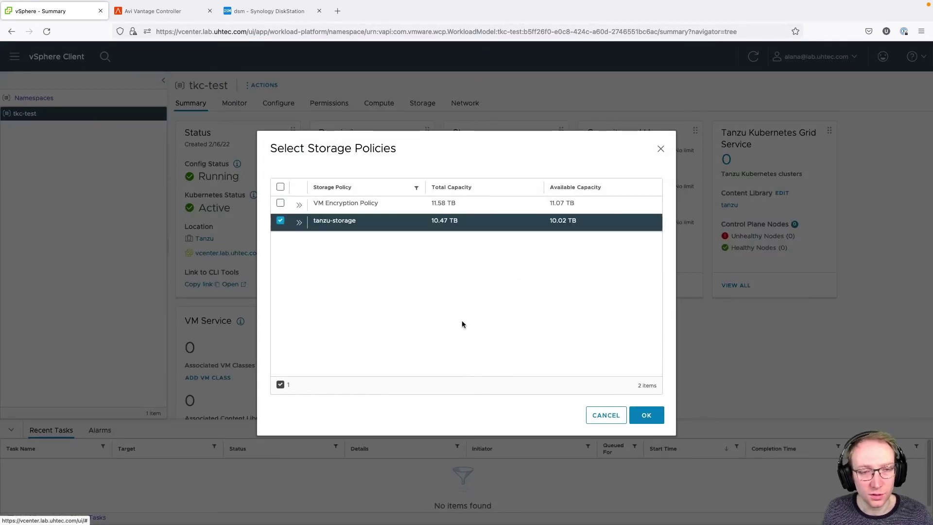
left_click(656, 415)
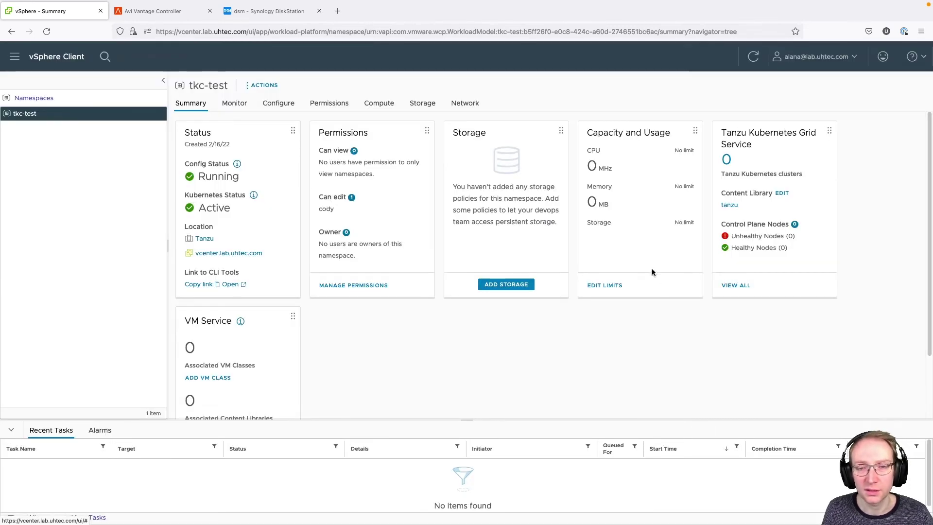
- Review the namespace resource limits, including storage, and leave them all unlimited
left_click(615, 287)
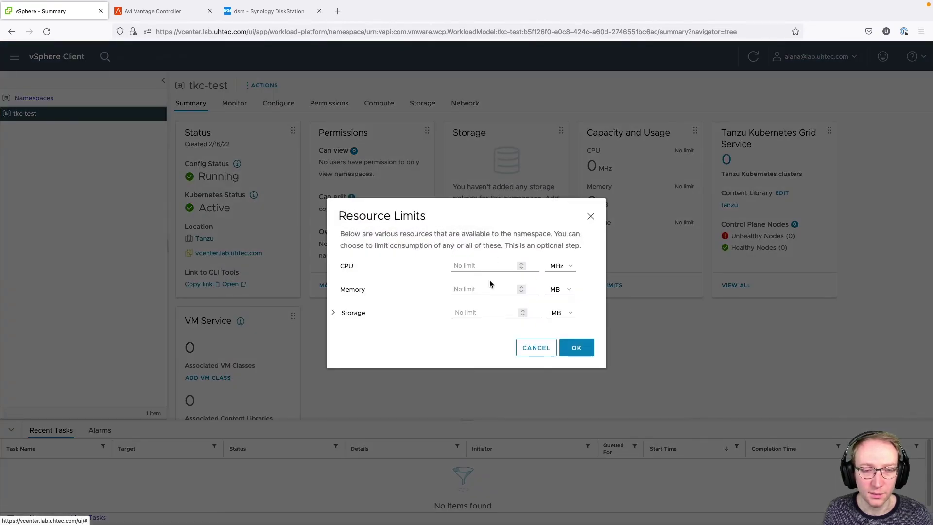
left_click(335, 315)
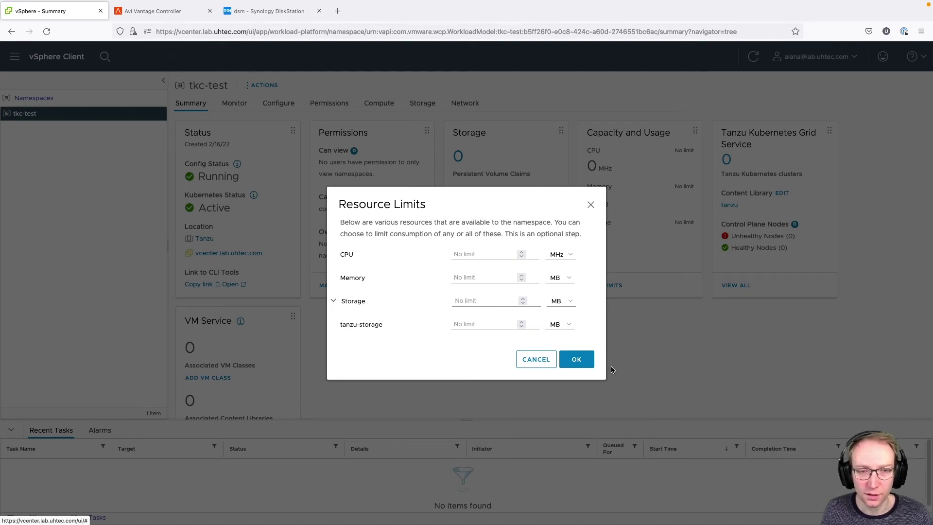
left_click(585, 365)
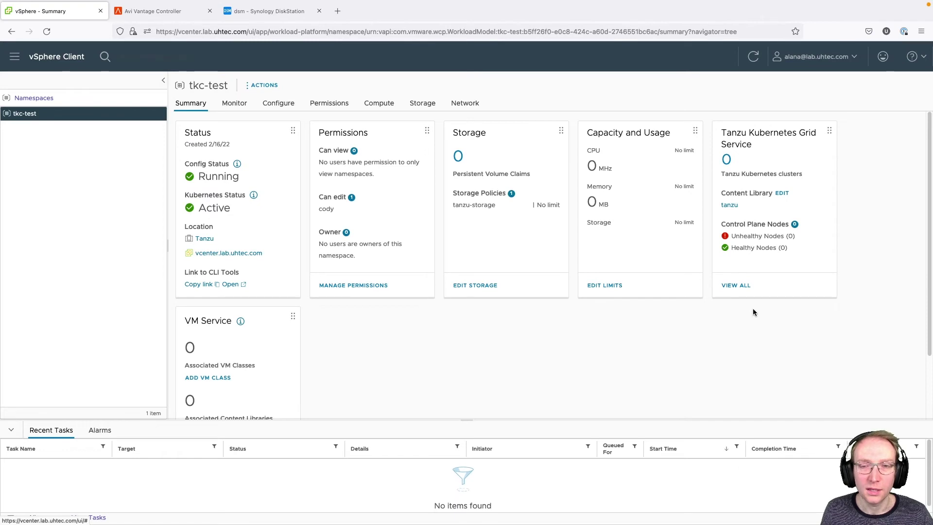
- Add the best-effort-small, best-effort-xsmall and best-effort-medium VM classes to tkc-test
scroll(538, 347, "down", 3)
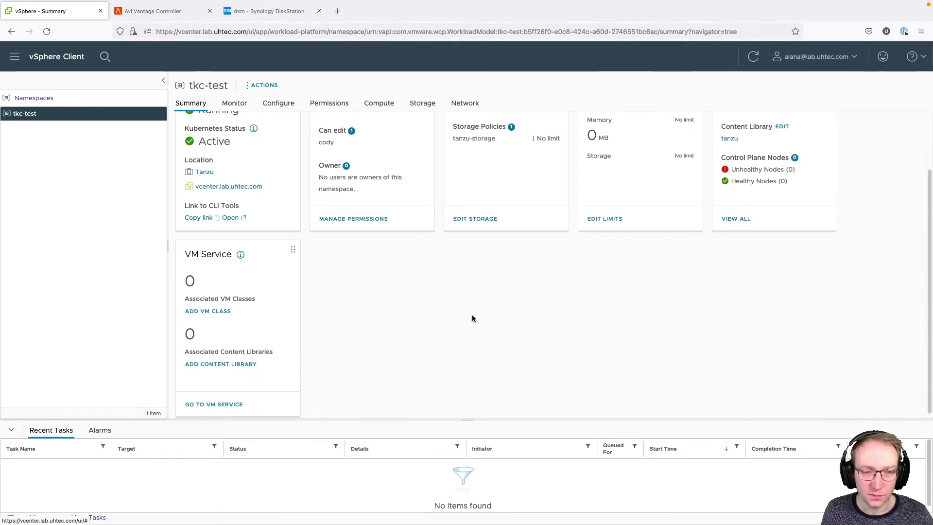
scroll(471, 316, "down", 1)
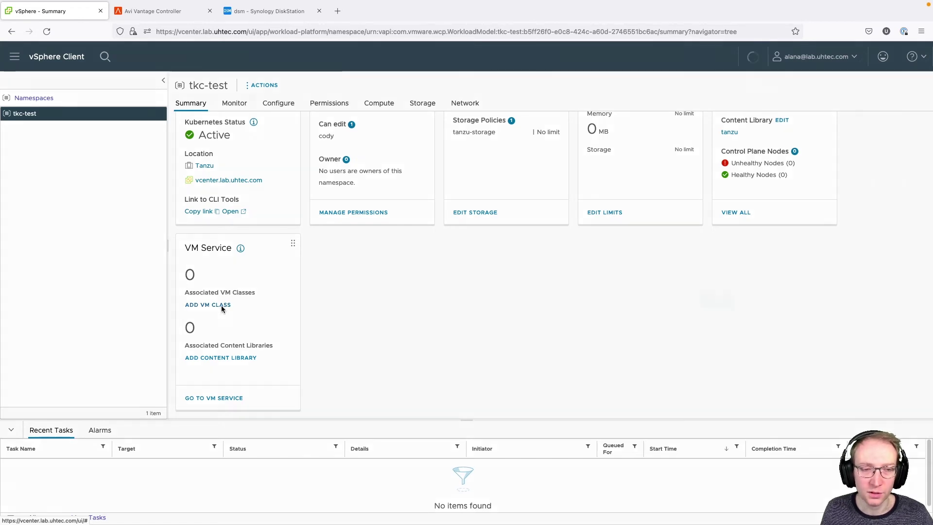
left_click(221, 305)
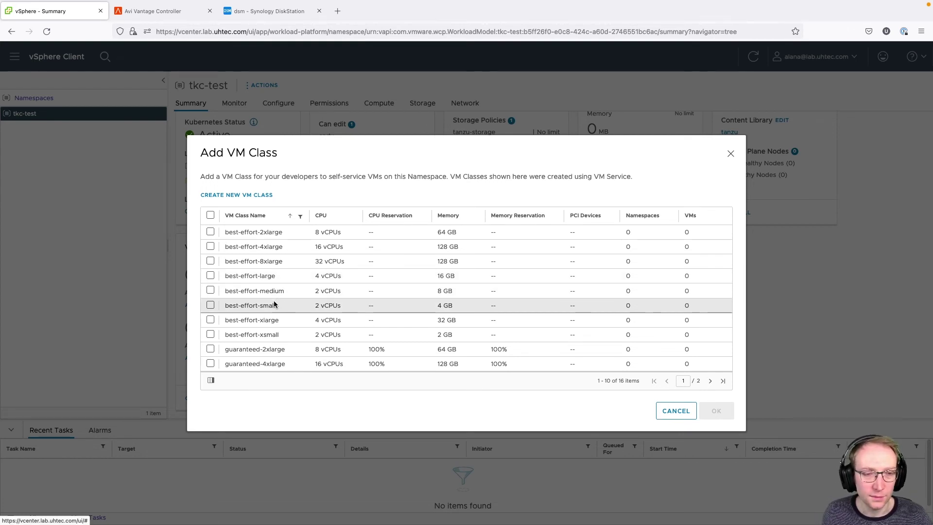
left_click(209, 306)
left_click(210, 336)
left_click(210, 291)
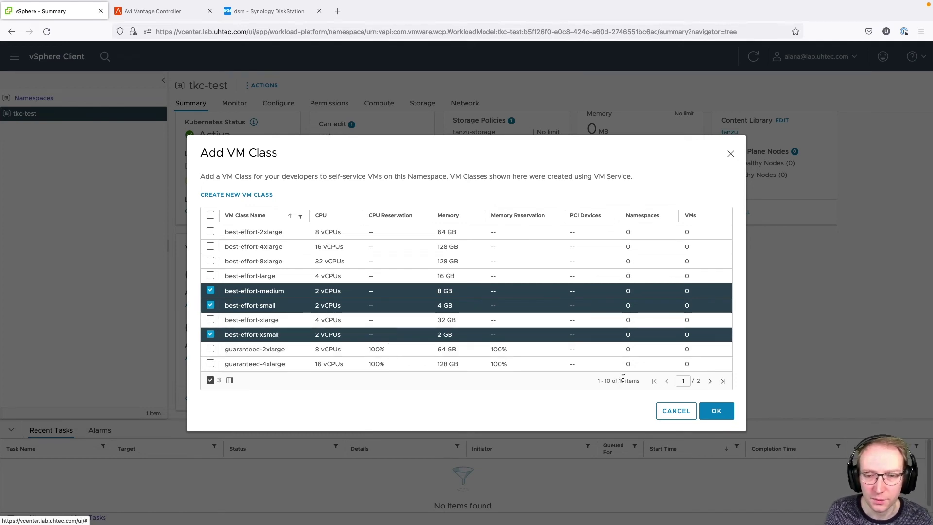
left_click(716, 411)
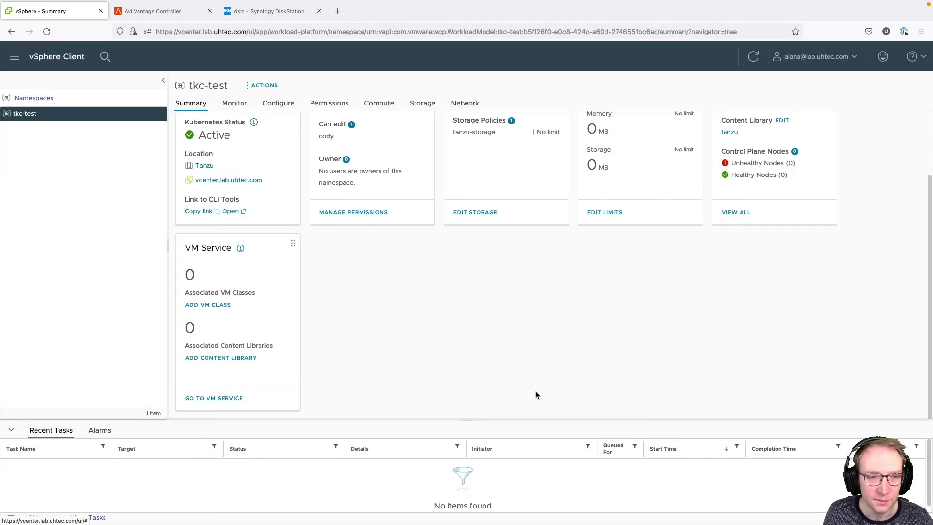
- Attach the tanzu content library to the tkc-test namespace
left_click(247, 359)
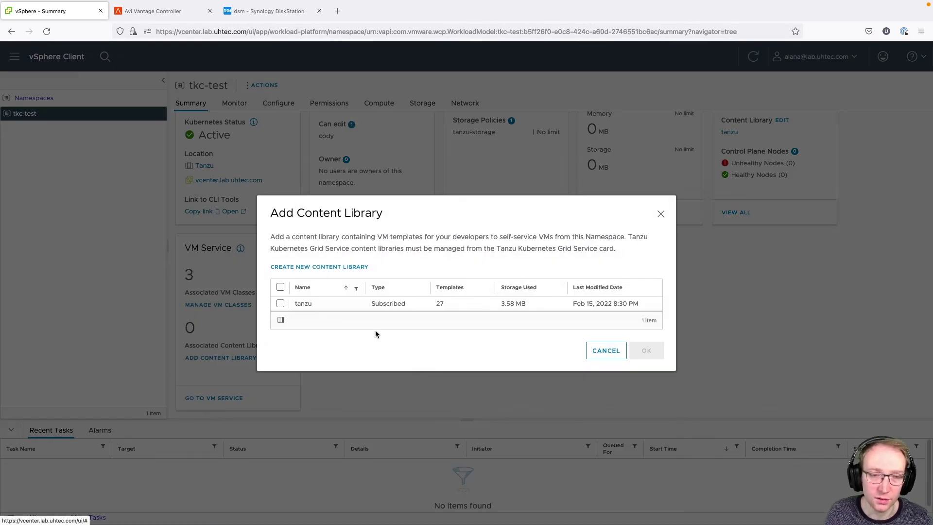
left_click(280, 303)
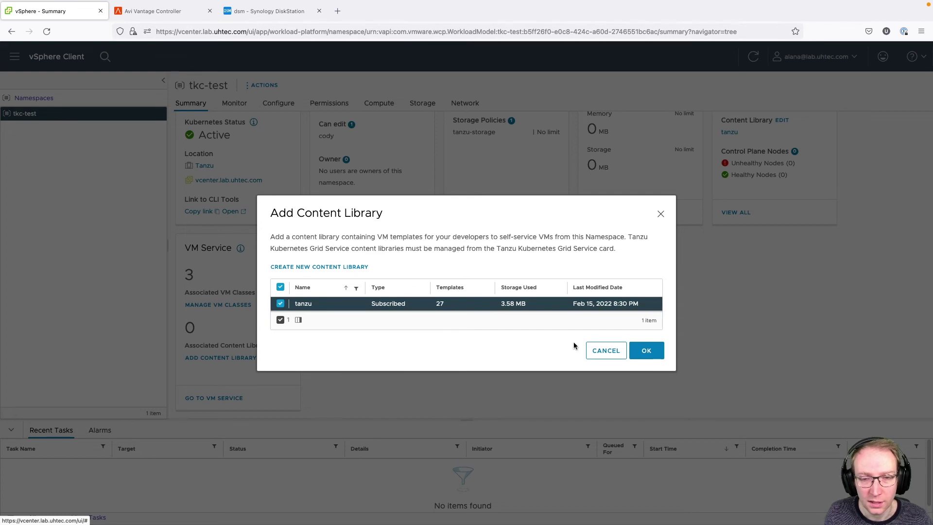
left_click(652, 354)
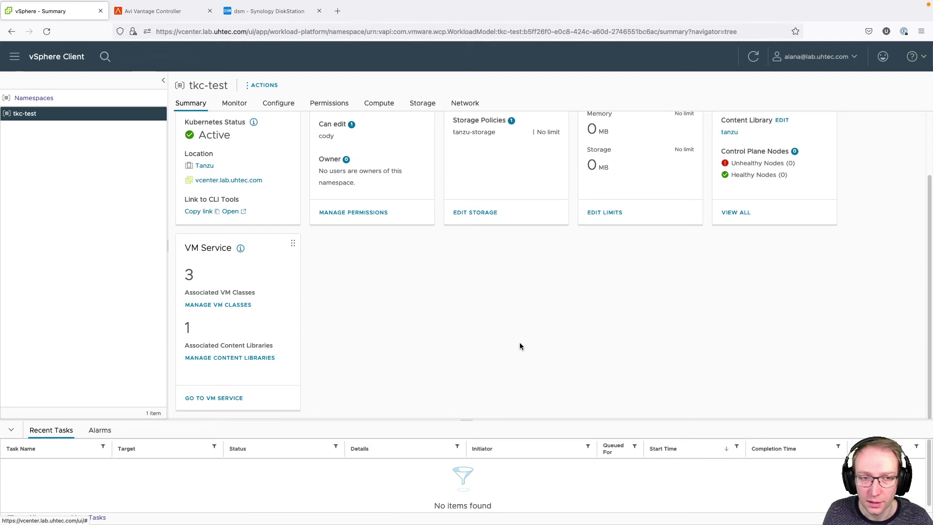
scroll(520, 343, "up", 2)
- Select tkc-test in the inventory, then copy and open its Link to CLI Tools
scroll(455, 333, "up", 1)
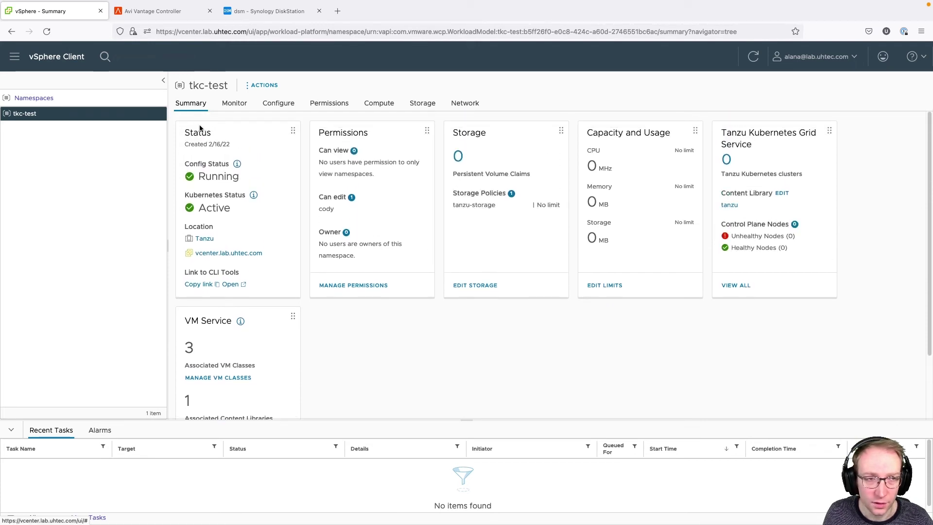
left_click(19, 59)
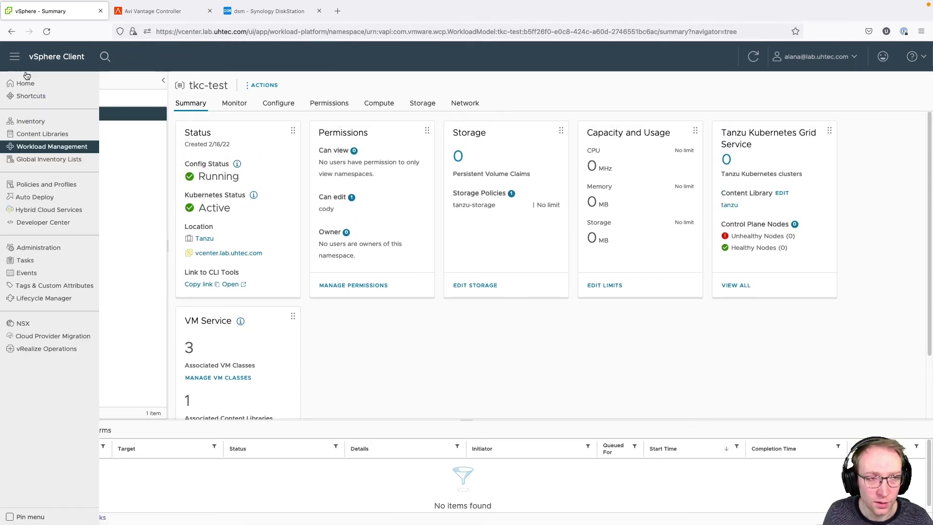
left_click(46, 124)
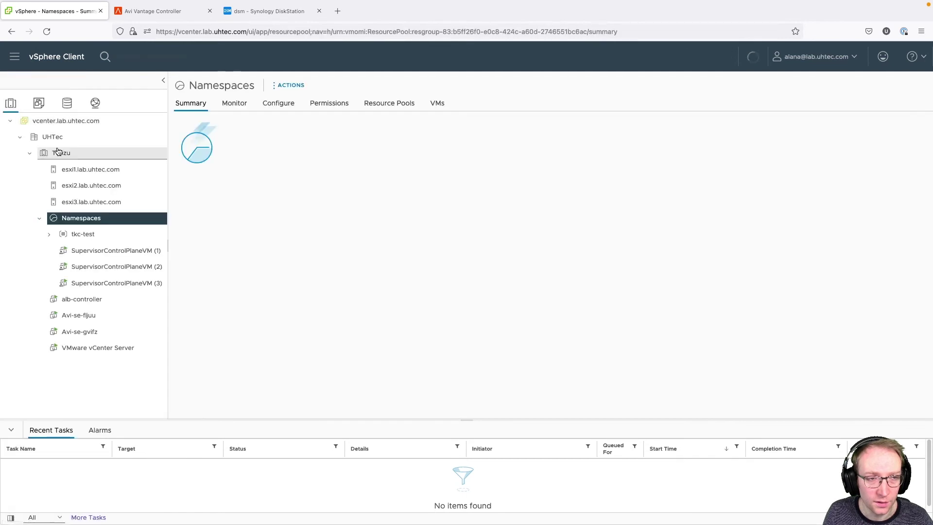
left_click(85, 235)
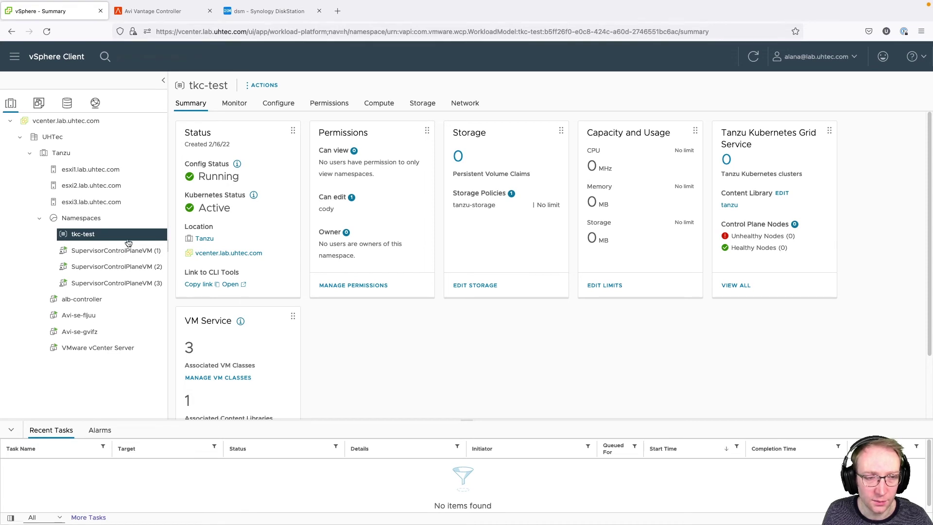
left_click(211, 289)
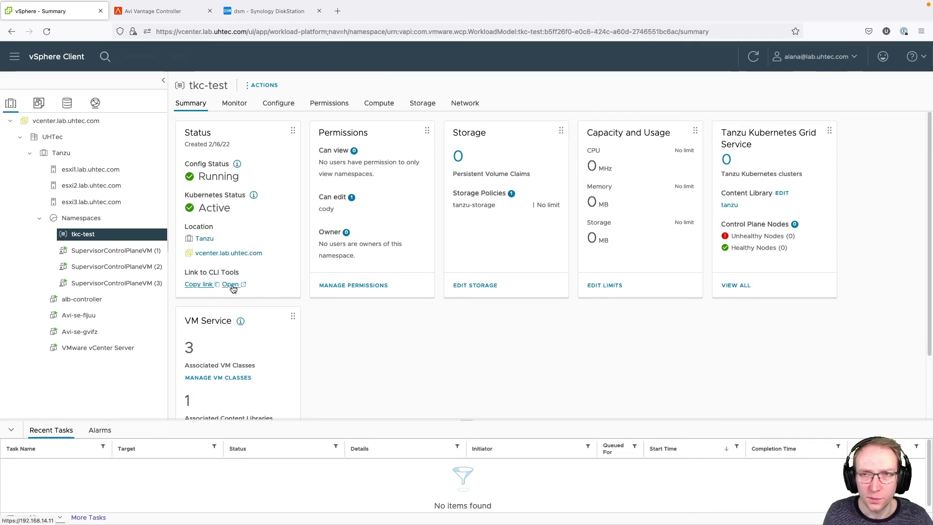
left_click(230, 285)
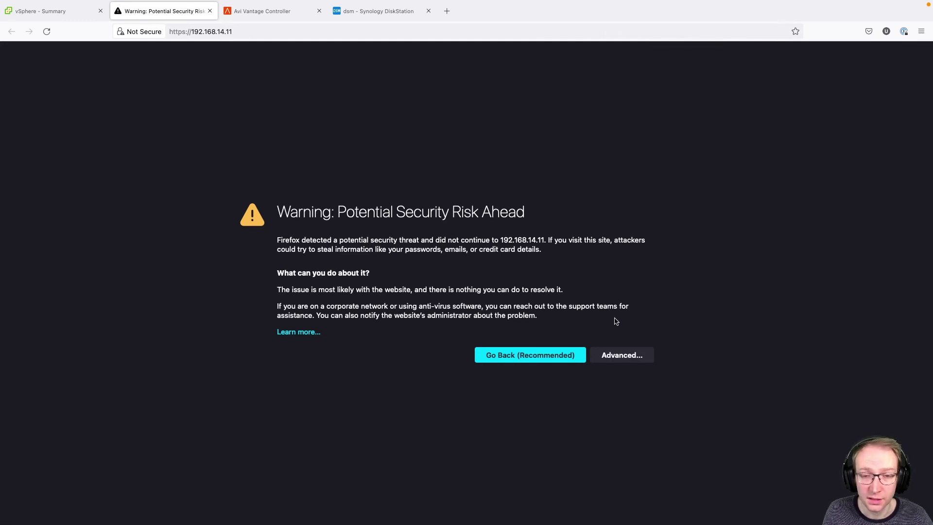
- Accept the certificate risk for 192.168.14.11 to reach the Kubernetes CLI Tools page
left_click(622, 355)
scroll(605, 427, "down", 2)
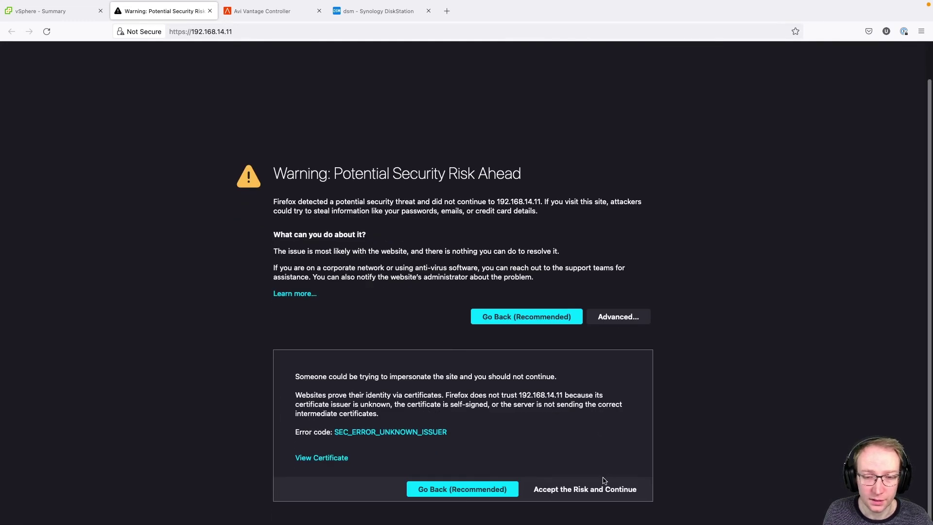
left_click(608, 484)
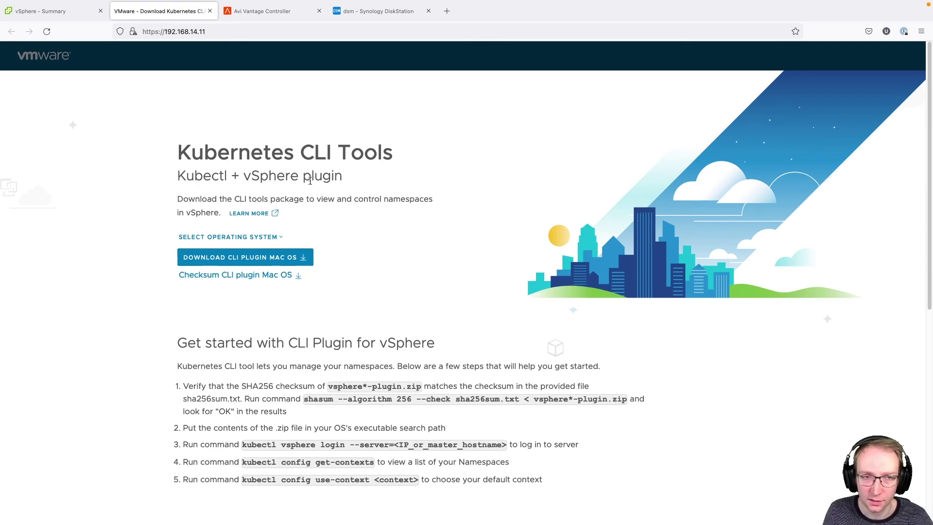
- Keep Mac OS selected and save the vsphere-plugin.zip CLI plugin download
left_click(281, 237)
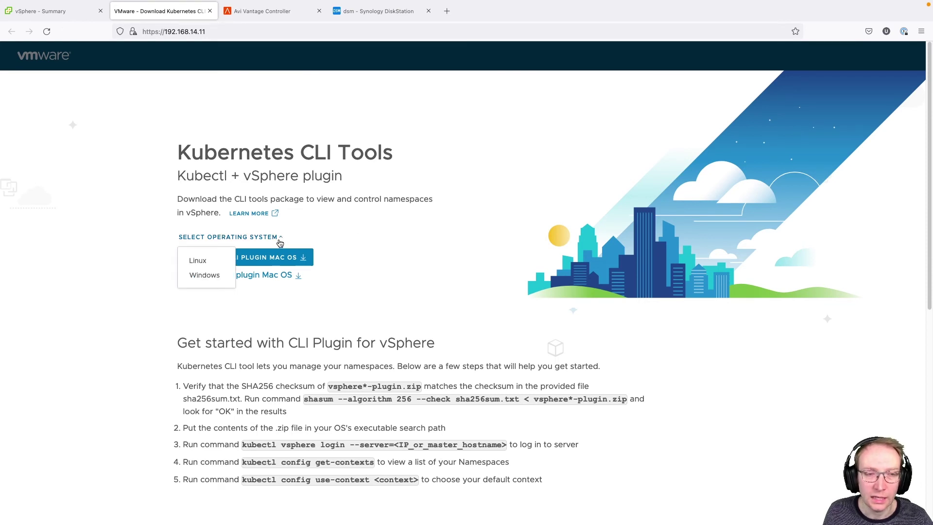
left_click(361, 263)
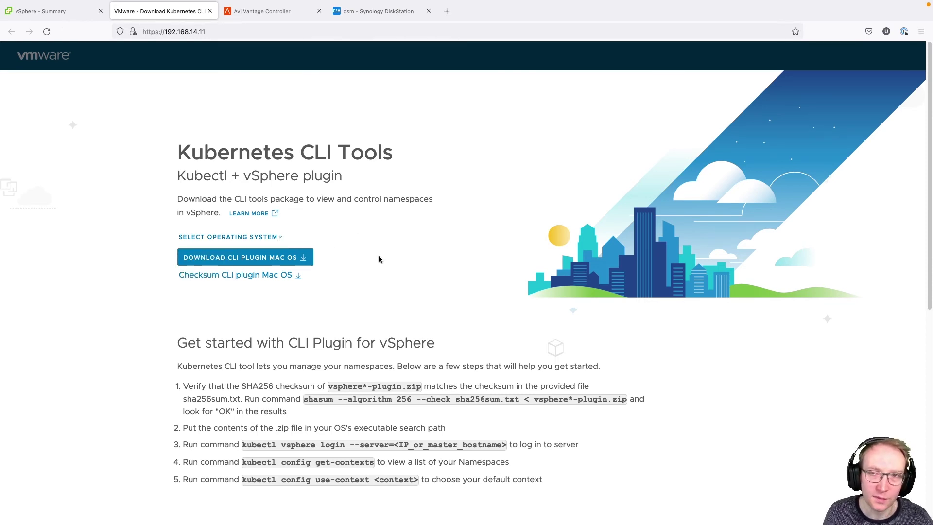
left_click(302, 258)
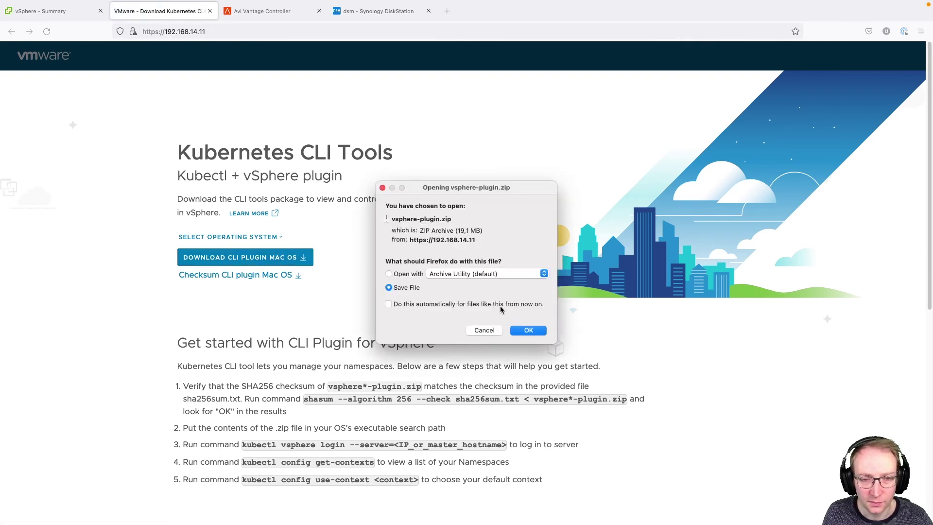
left_click(527, 330)
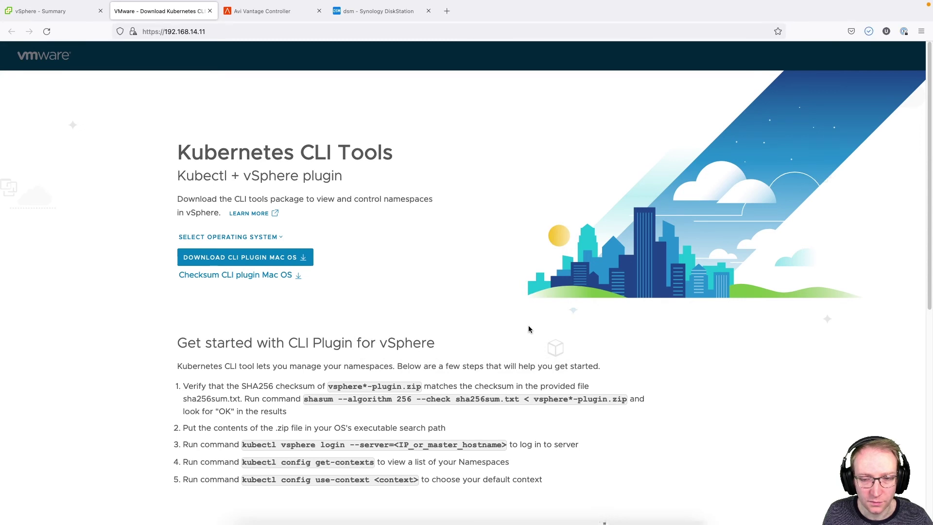
key("super+Tab")
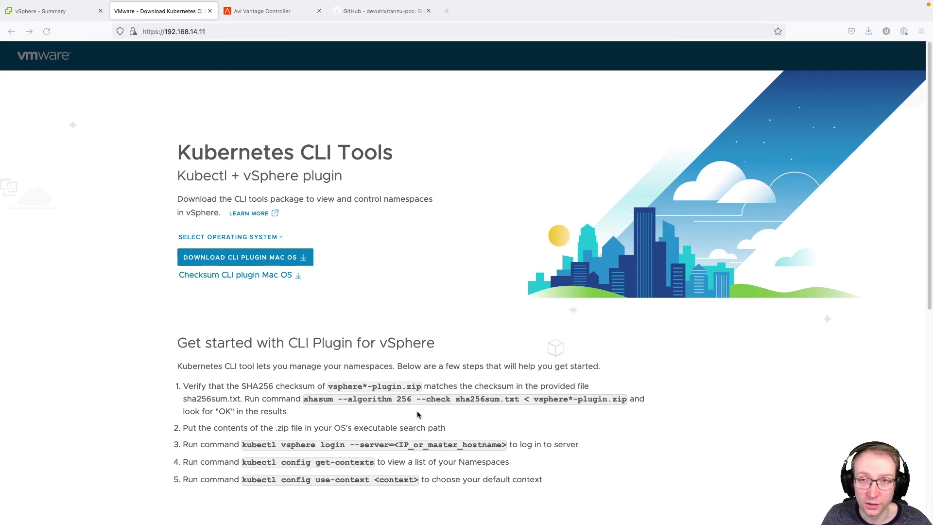
- Switch to the GitHub tanzu-poc repository page listing the 00-cluster and 01-simple folders
left_click(382, 11)
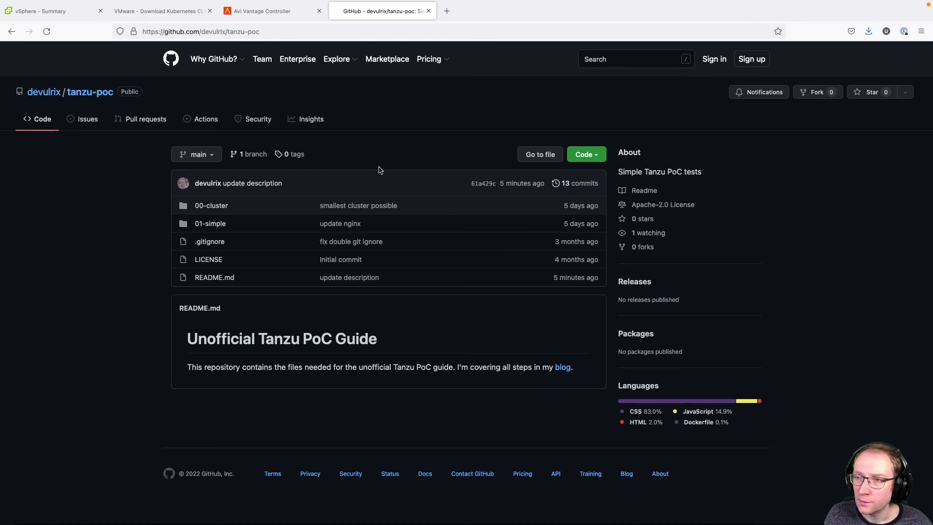
- In Terminal, change into the 00-cluster folder and list its files
key("super+Tab")
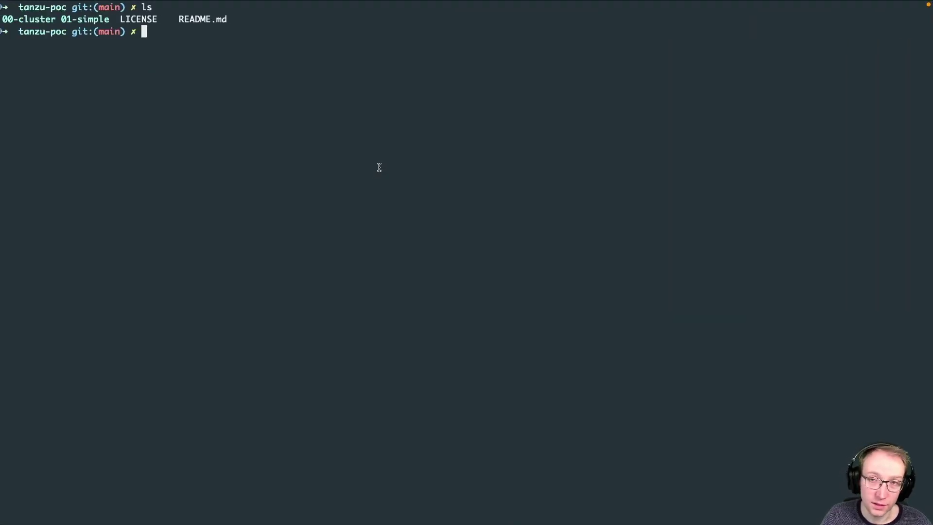
type("cd 00")
key("Tab")
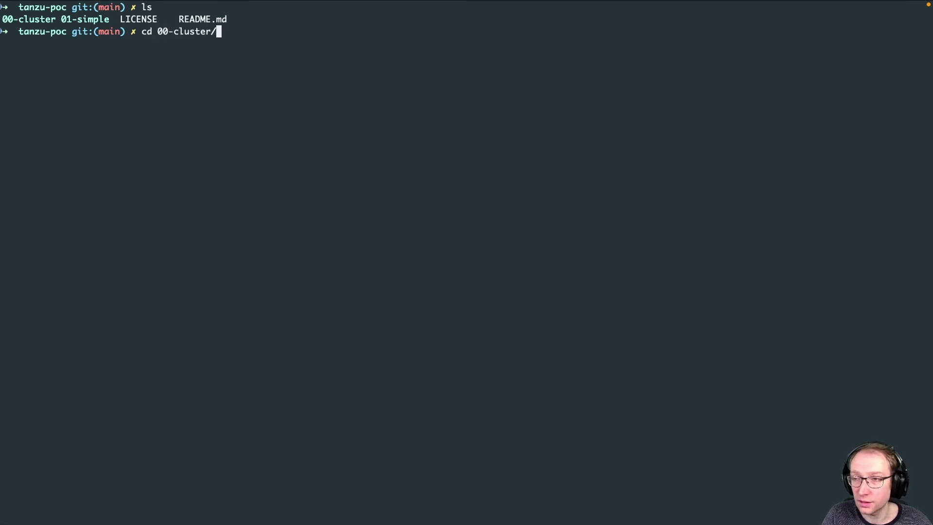
key("Return")
type("ls")
key("Return")
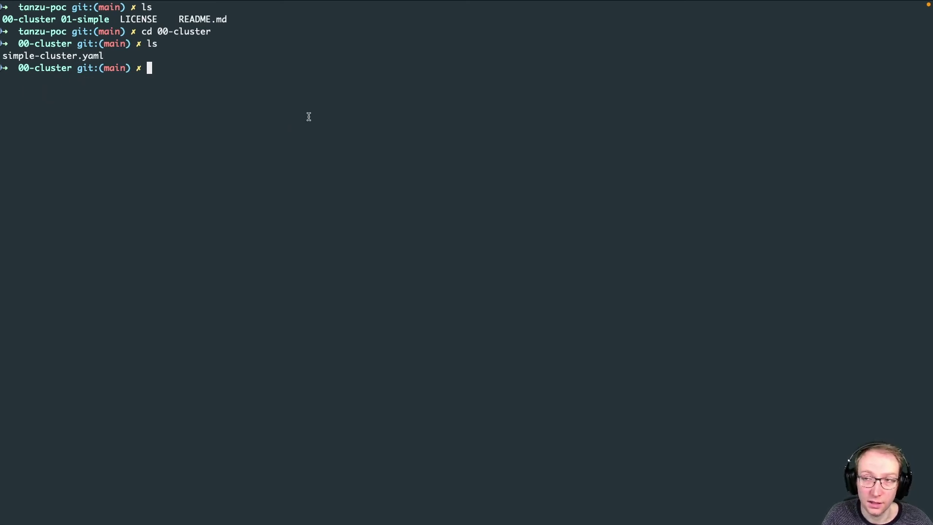
- Review simple-cluster.yaml in vim, quit, and begin a kubectl vsphere login command
type("vim sim")
key("Tab")
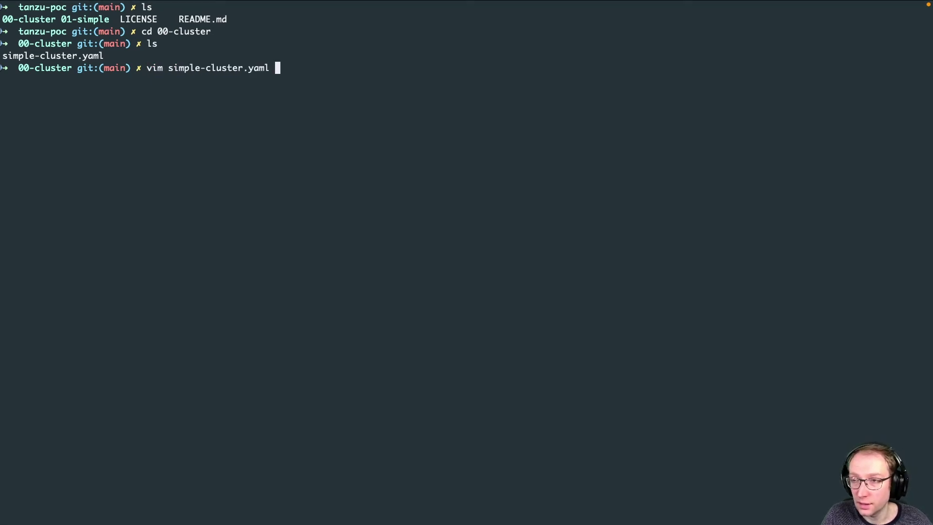
key("Return")
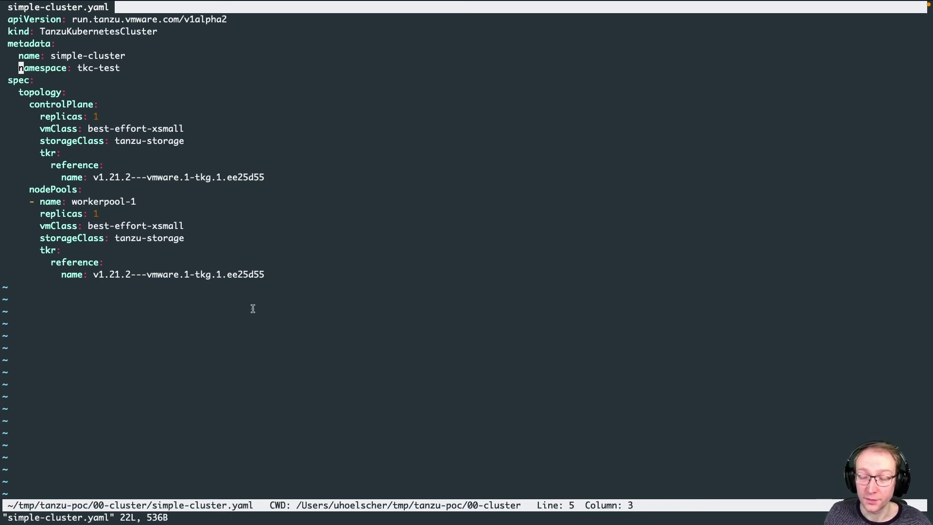
type(":q")
key("Return")
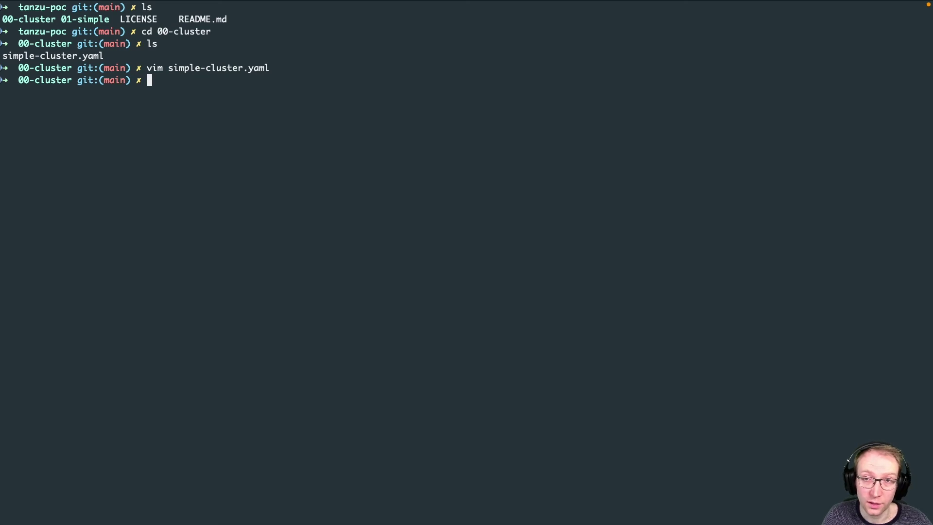
type("kub")
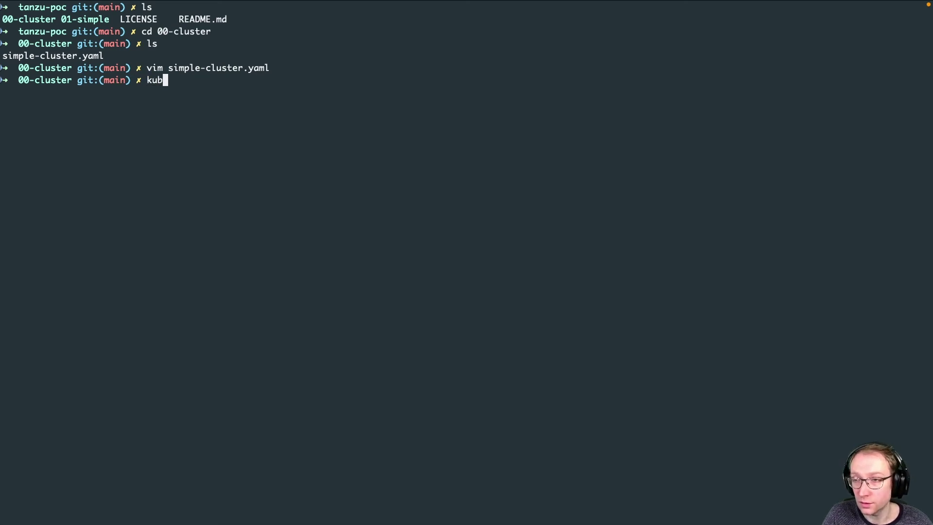
type("ectl vsphere login")
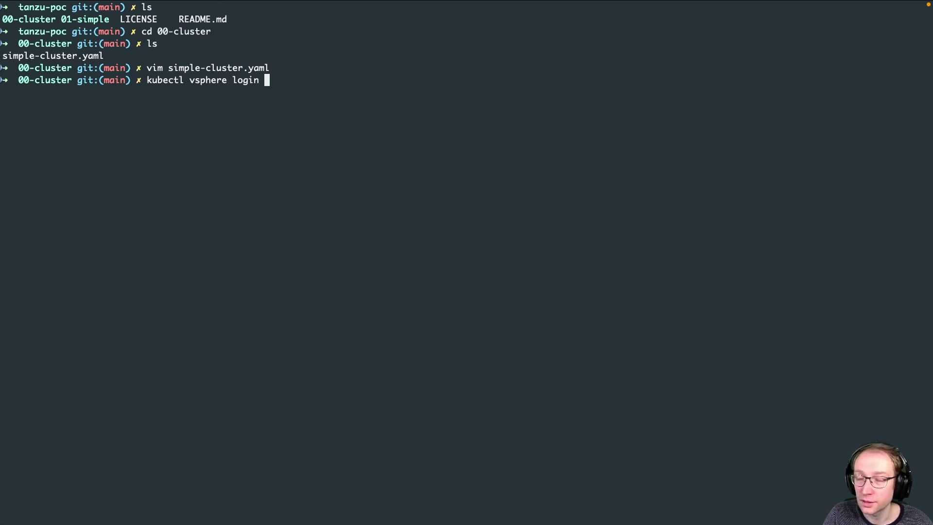
- Run kubectl vsphere login, then recall it and add the user name and --server flag
key("Return")
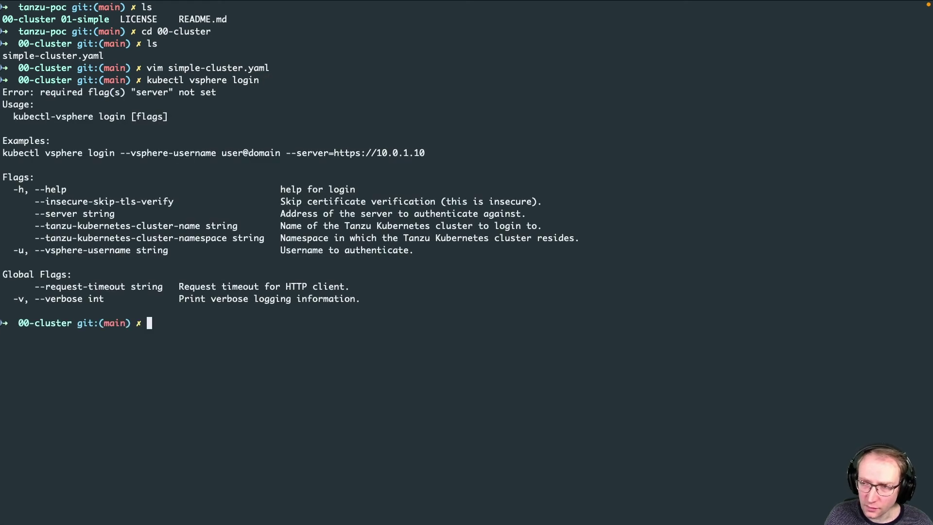
key("Up")
type("-u ")
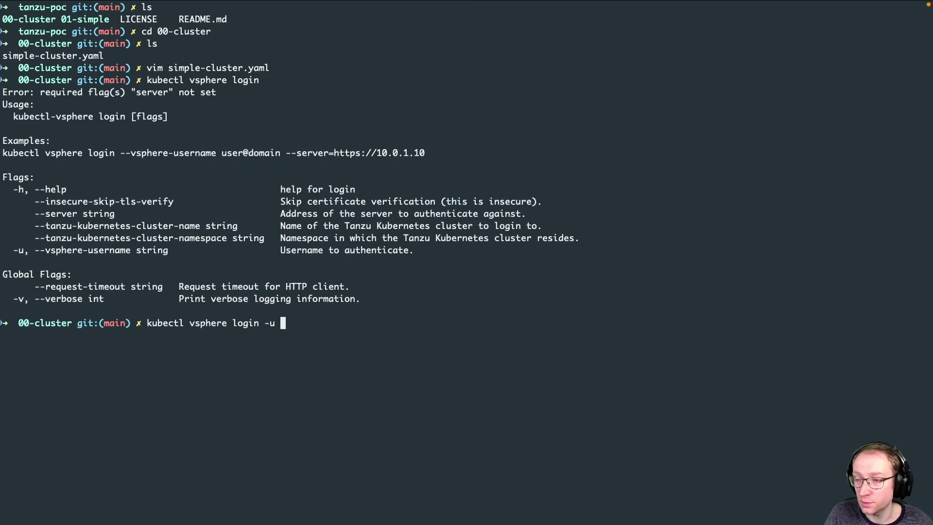
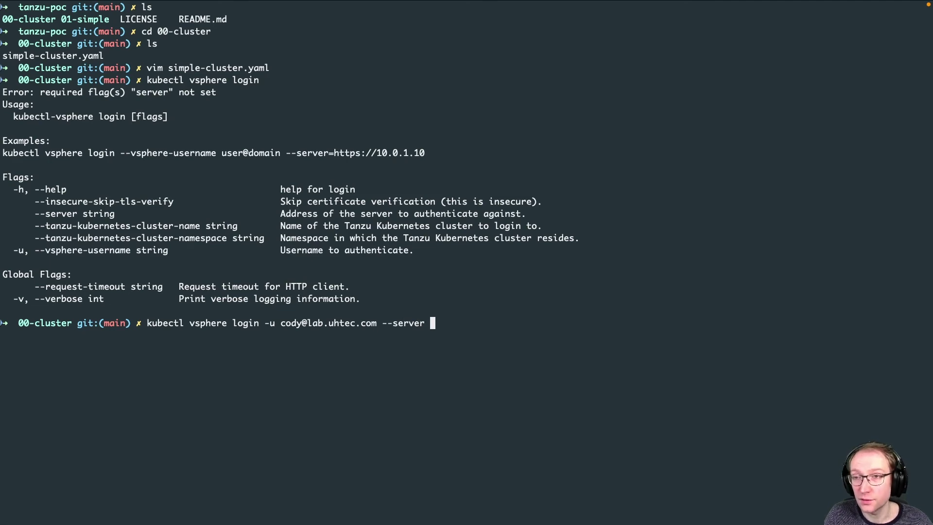
key("ctrl+Right")
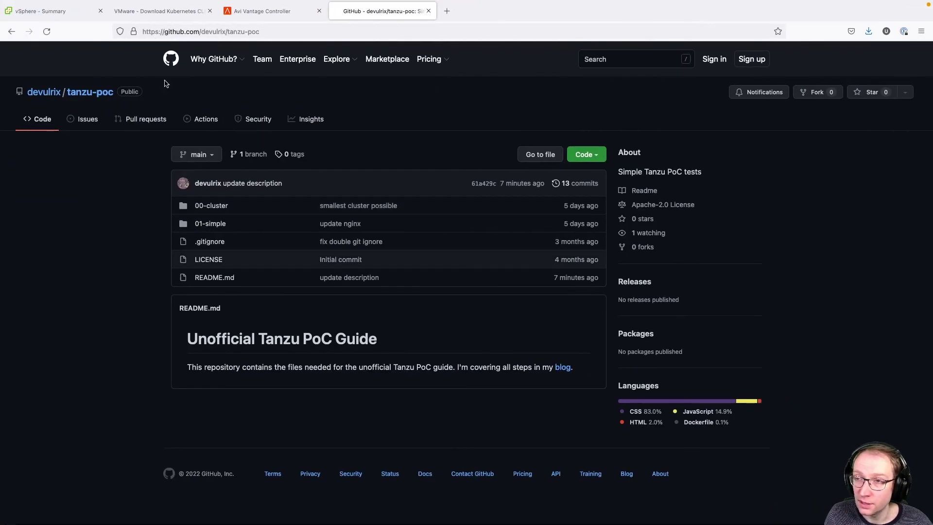
left_click(148, 12)
left_click(219, 32)
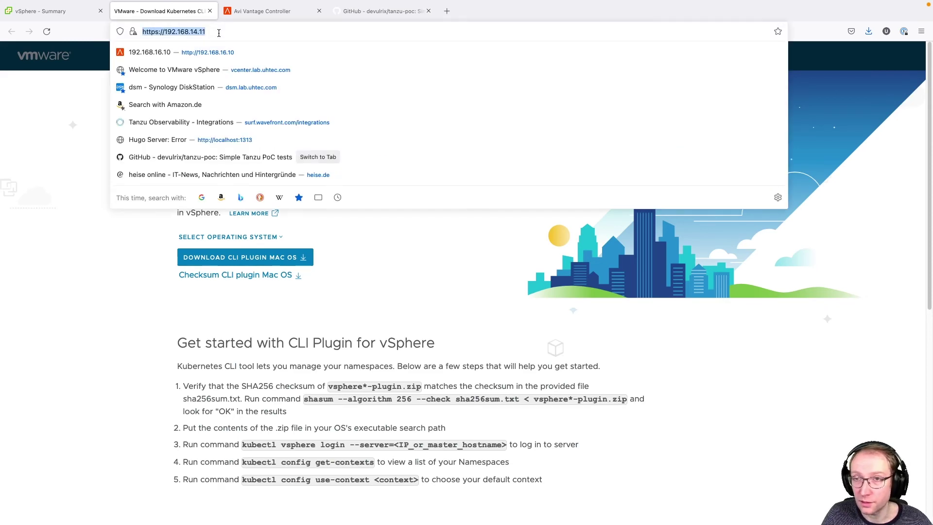
key("super+c")
key("ctrl+Left")
key("super+v")
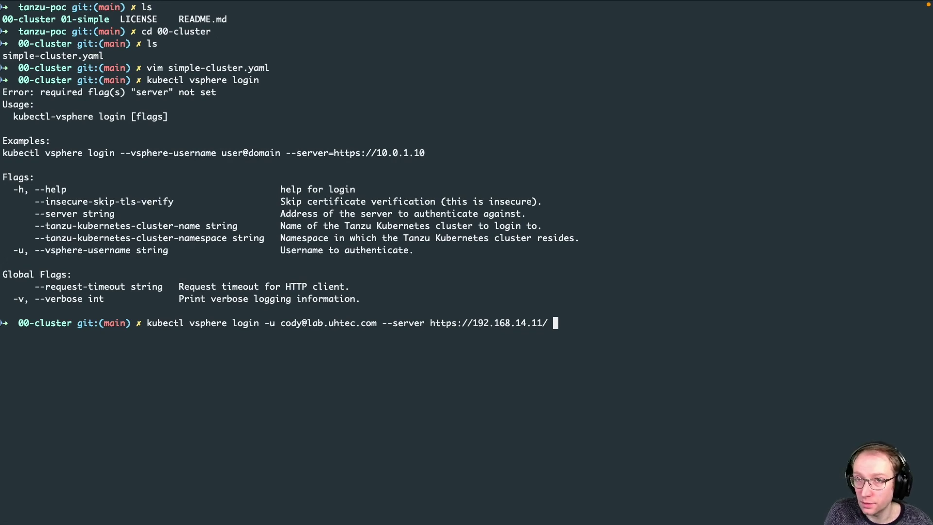
type("--insecure-skip-tls-verify")
key("Return")
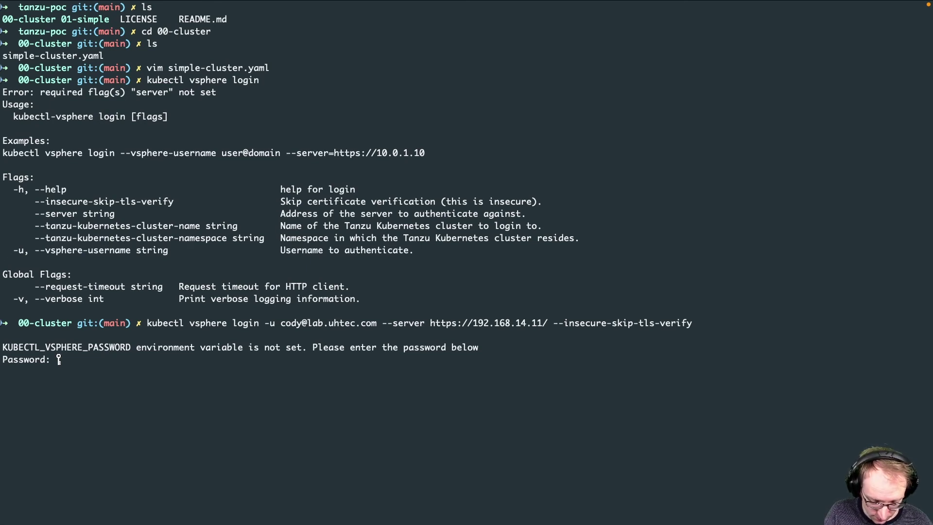
key("Return")
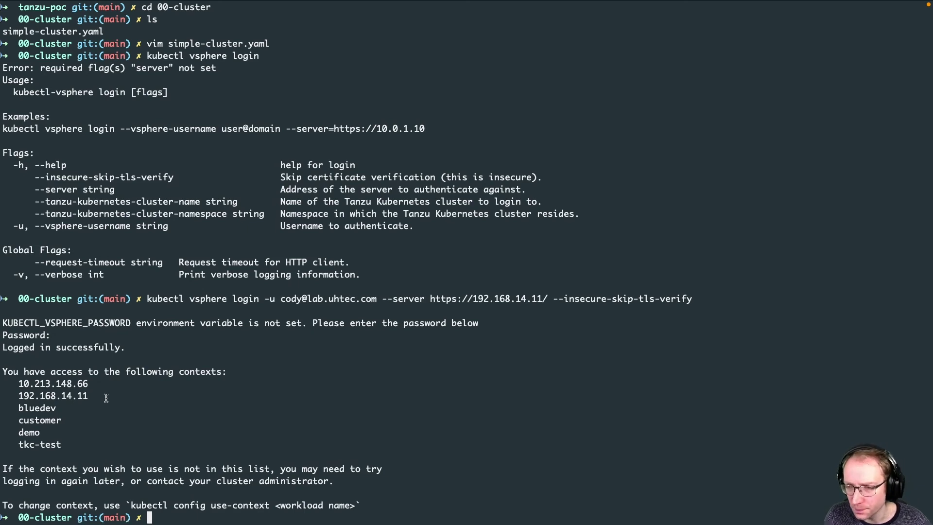
- Find tkc-test among the listed contexts and run kubectl config use-context tkc-test
left_click_drag(18, 396, 88, 397)
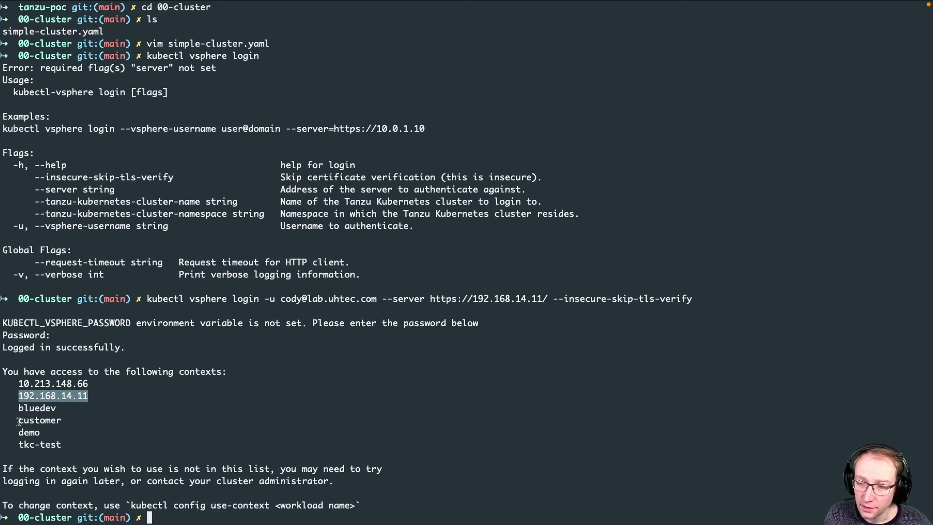
left_click_drag(17, 446, 62, 444)
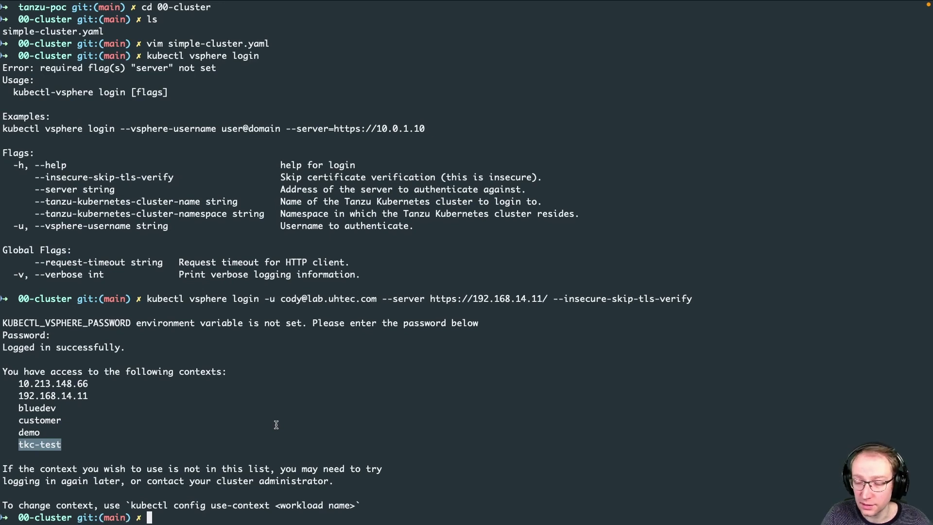
type("k")
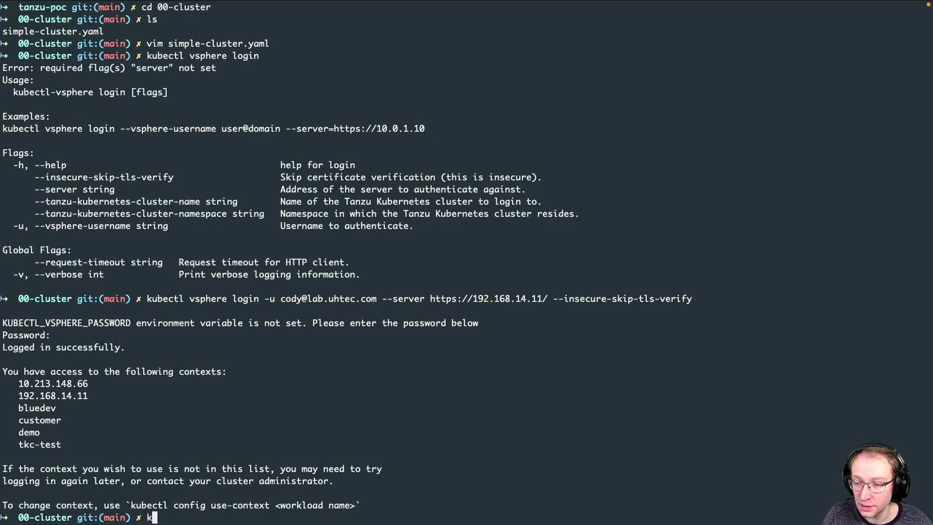
type("ubectl conf")
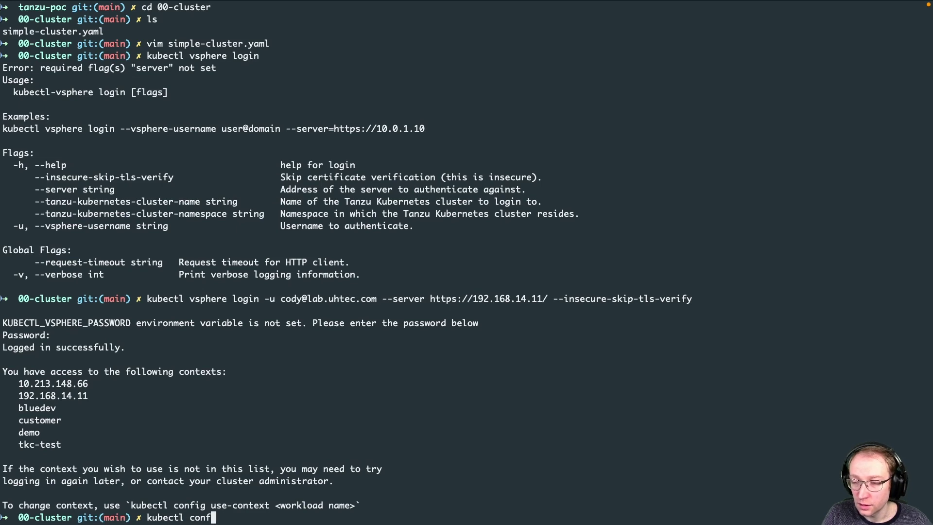
type("ig use-contex")
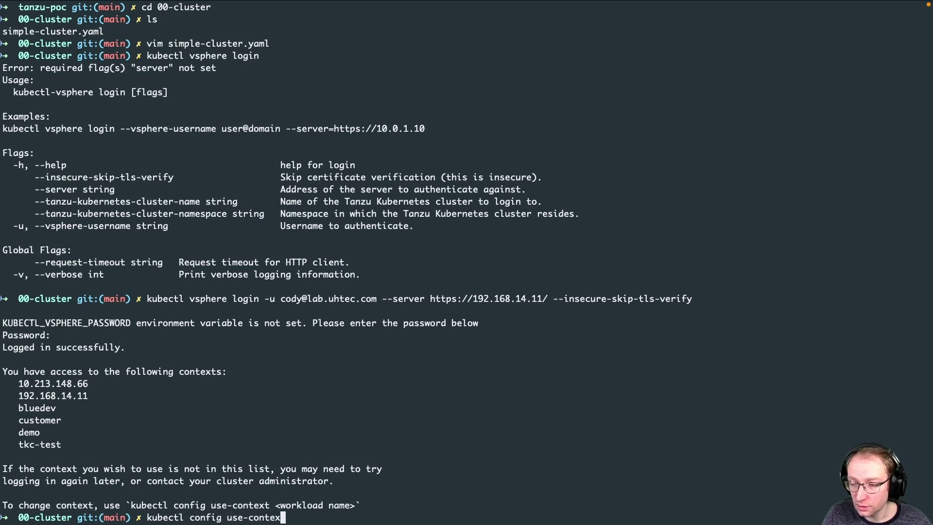
type("t tkc-test")
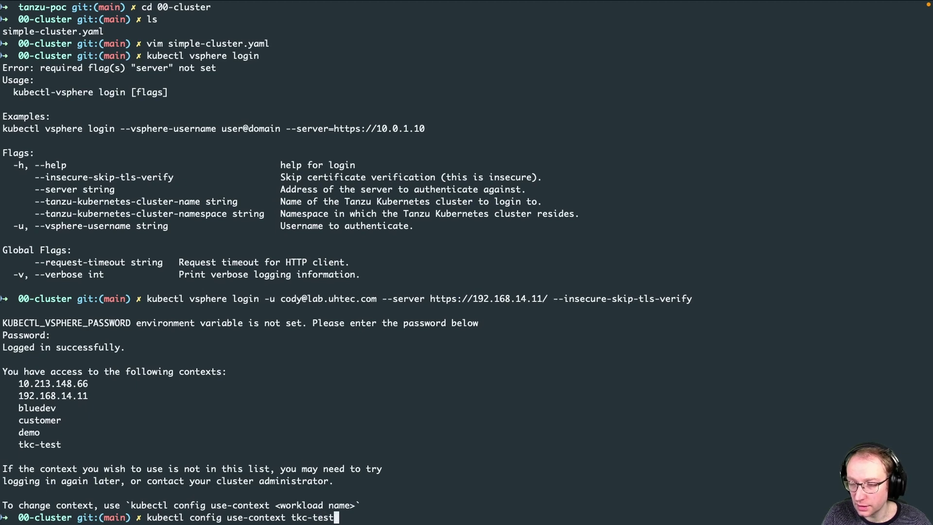
key("Return")
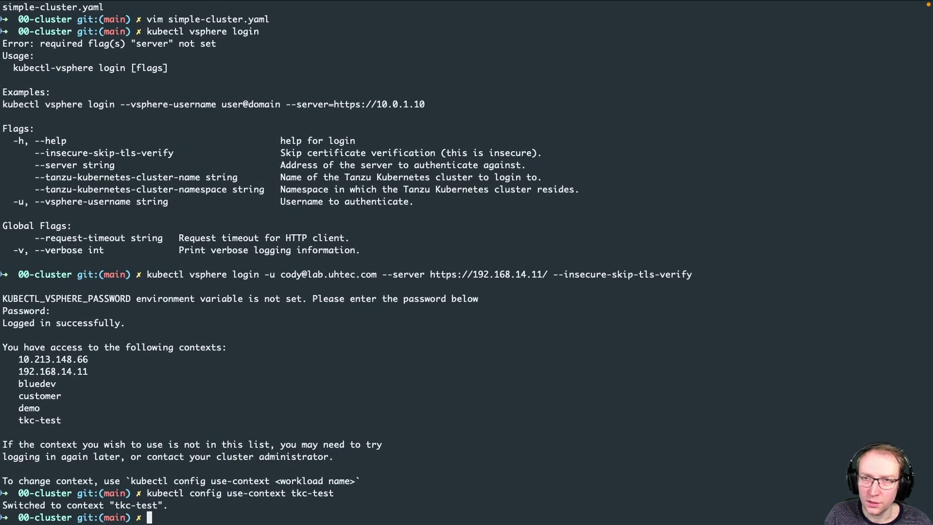
- Create simple-cluster with kubectl apply -f simple-cluster.yaml, then return to Firefox
type("kube")
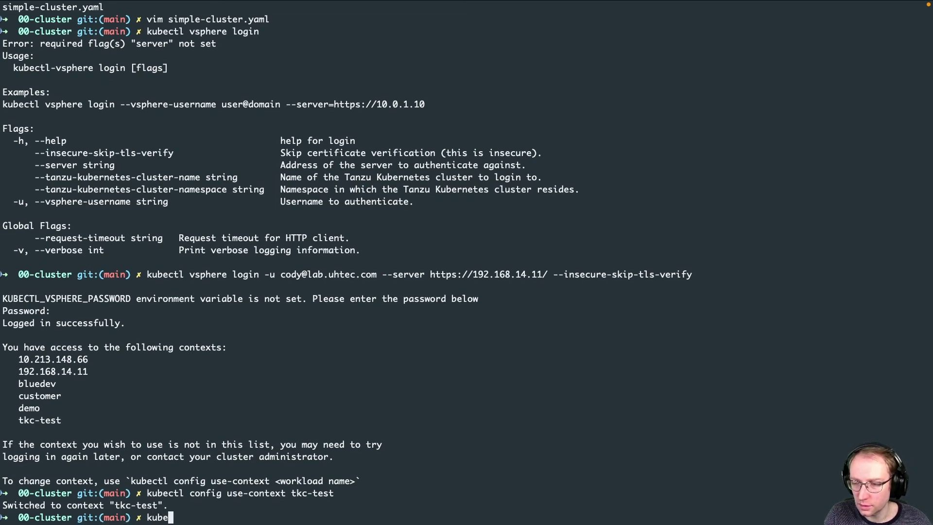
type("ctl apply -f ")
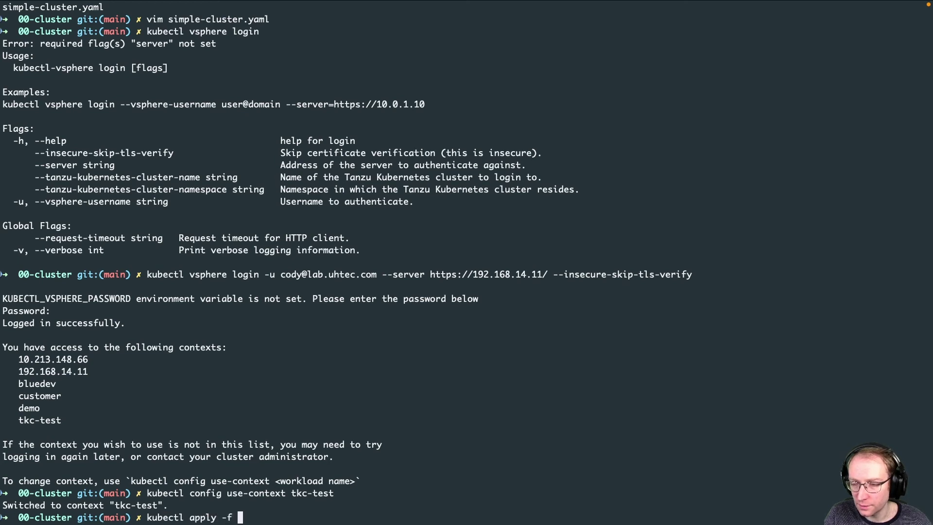
type("simple-cluster.yaml")
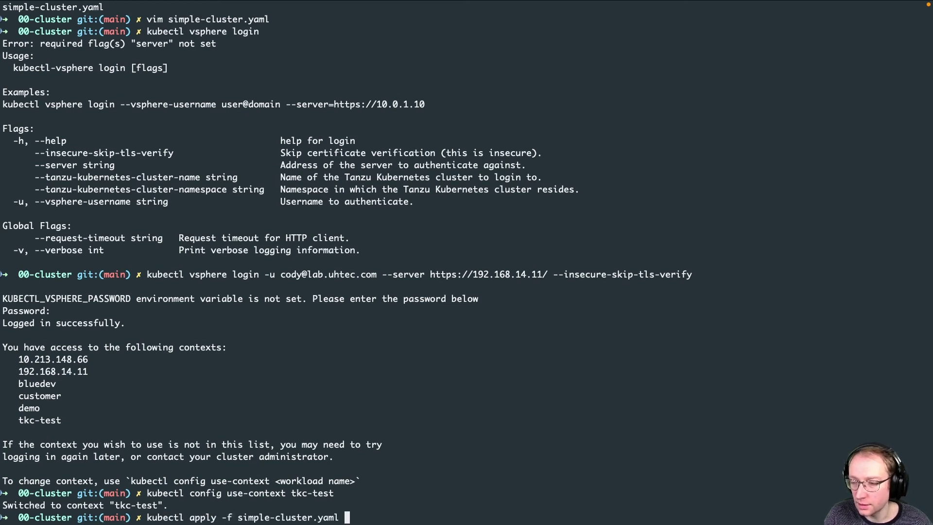
key("Return")
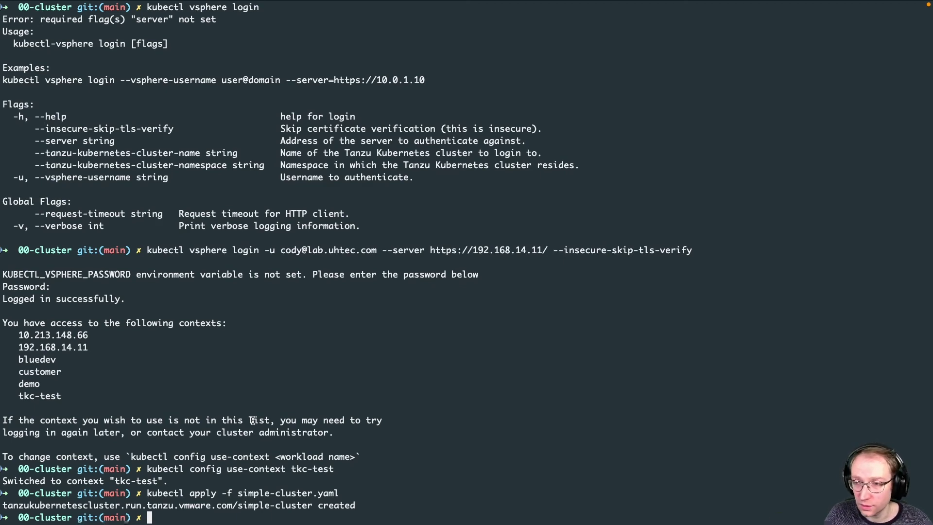
key("super+Tab")
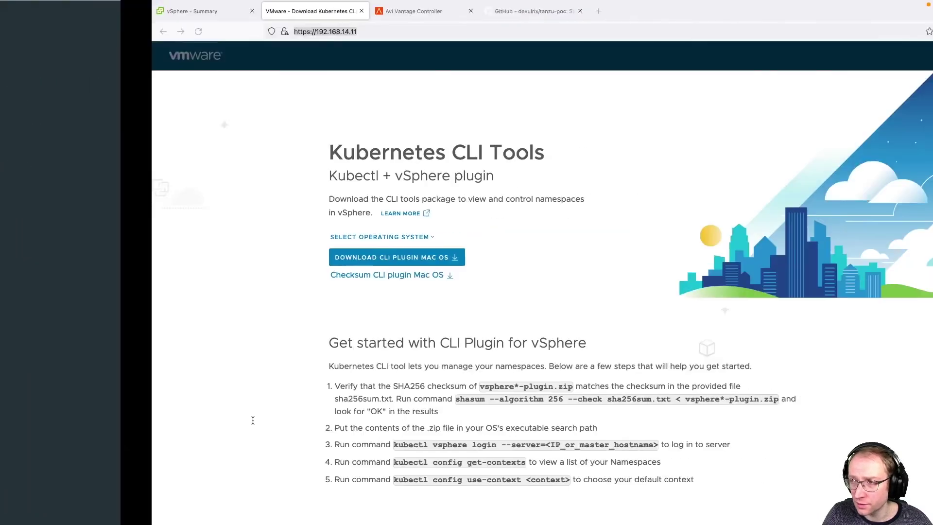
- Inspect simple-cluster in tkc-test and its control-plane VM summary, then return to Terminal
left_click(76, 12)
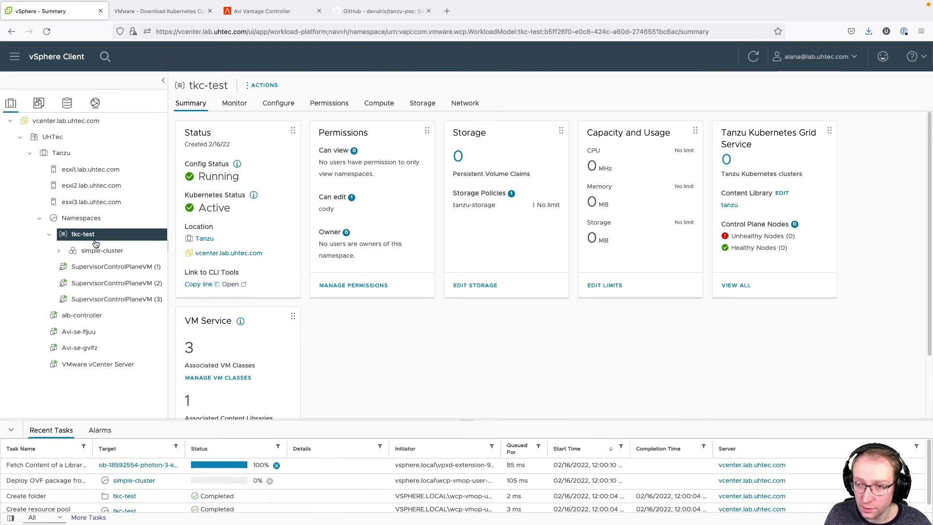
left_click(107, 252)
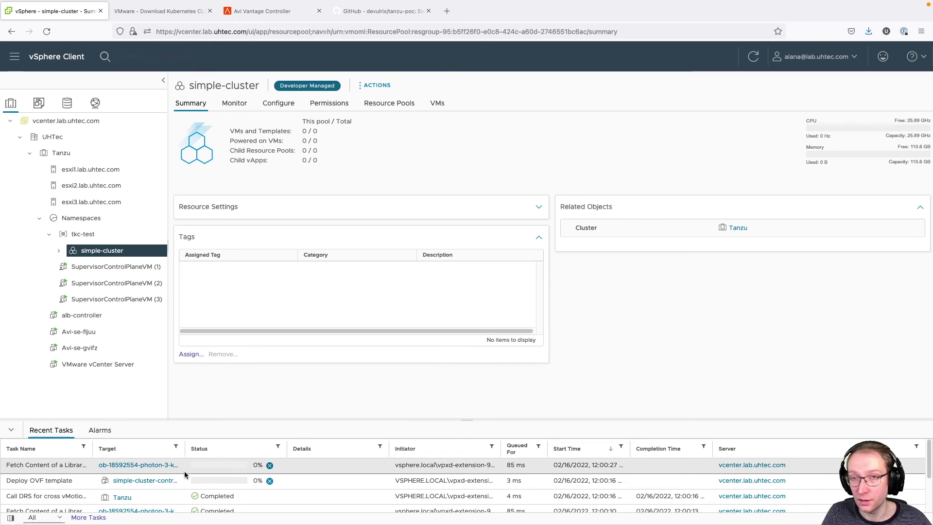
left_click(59, 250)
left_click(84, 268)
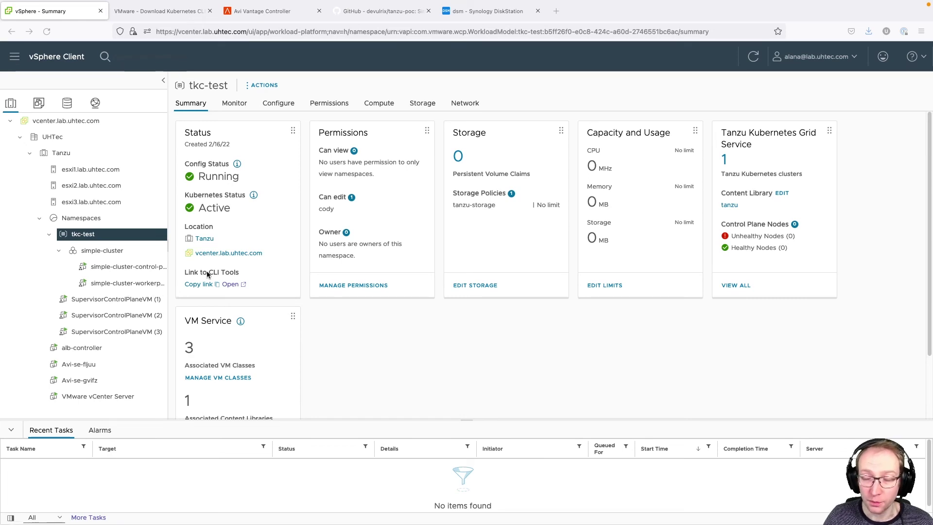
key("ctrl+Right")
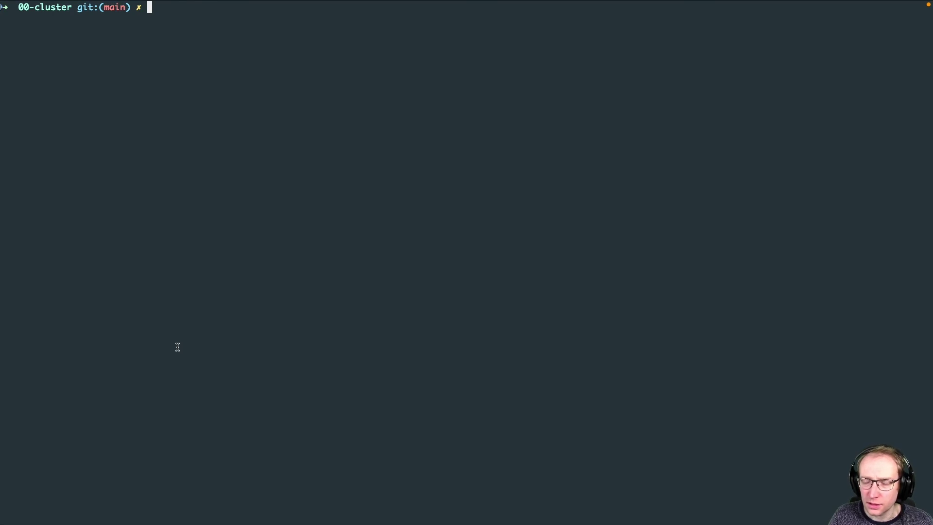
- Run kubectl get tkc to see simple-cluster Ready, then show kubectl vsphere login usage
type("kubectl get tkc")
key("Return")
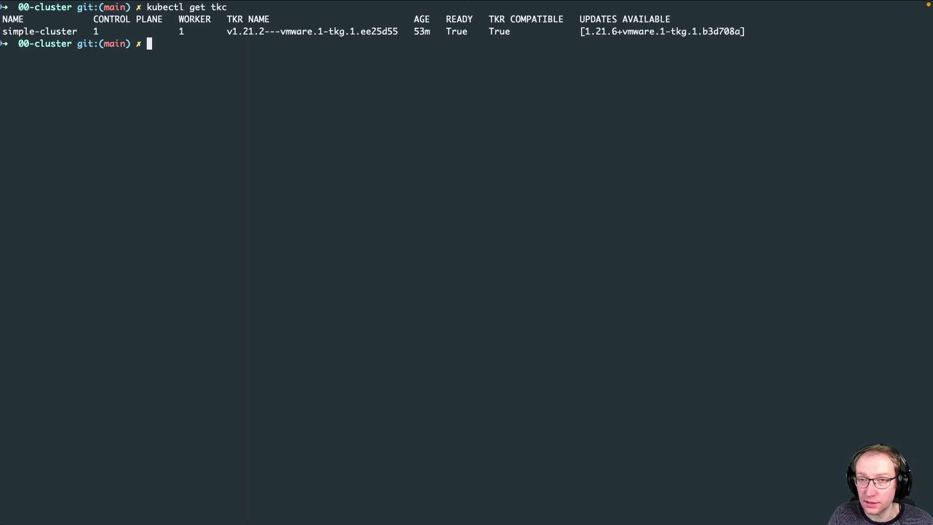
type("kubectl vsphere login")
key("Return")
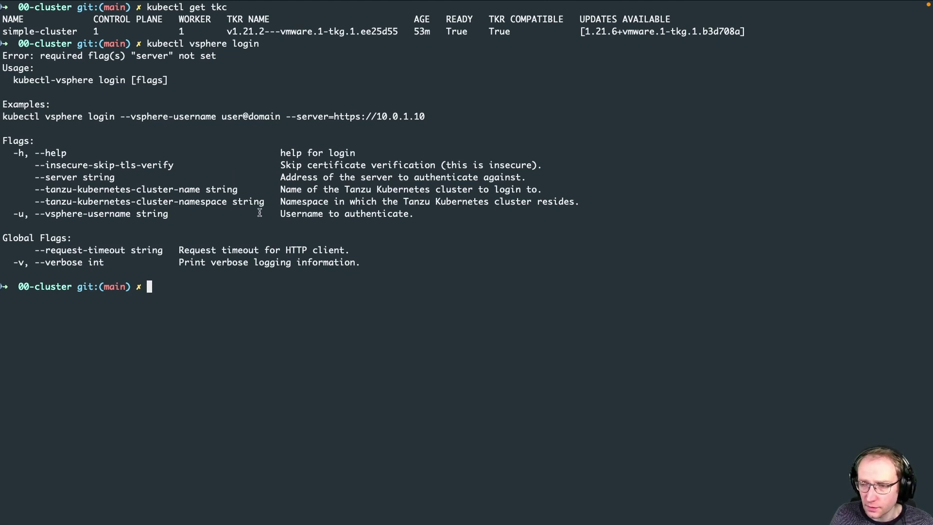
type("kubectl vsphere login")
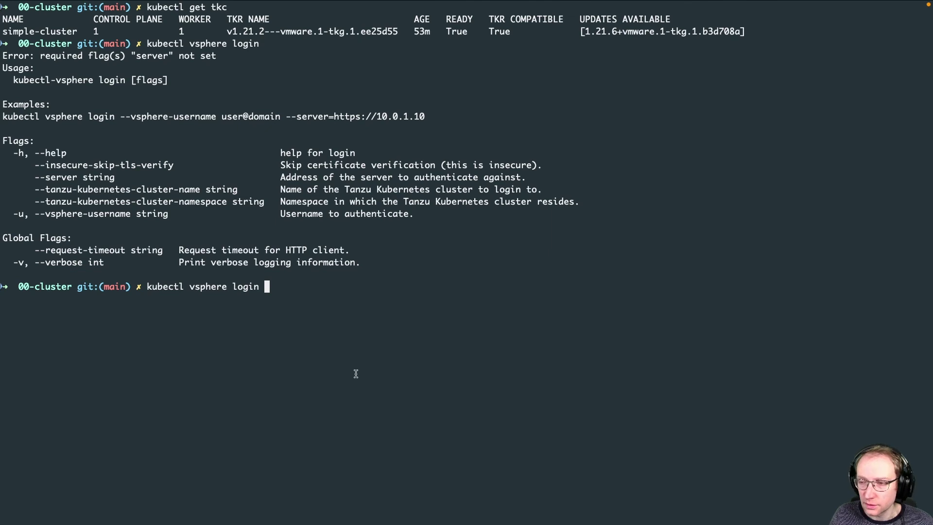
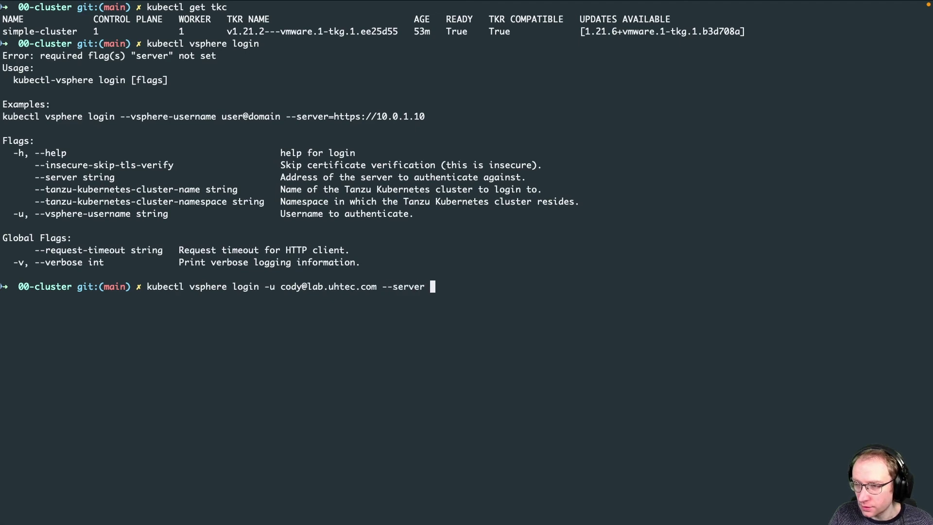
type("https://192.168.14.11/")
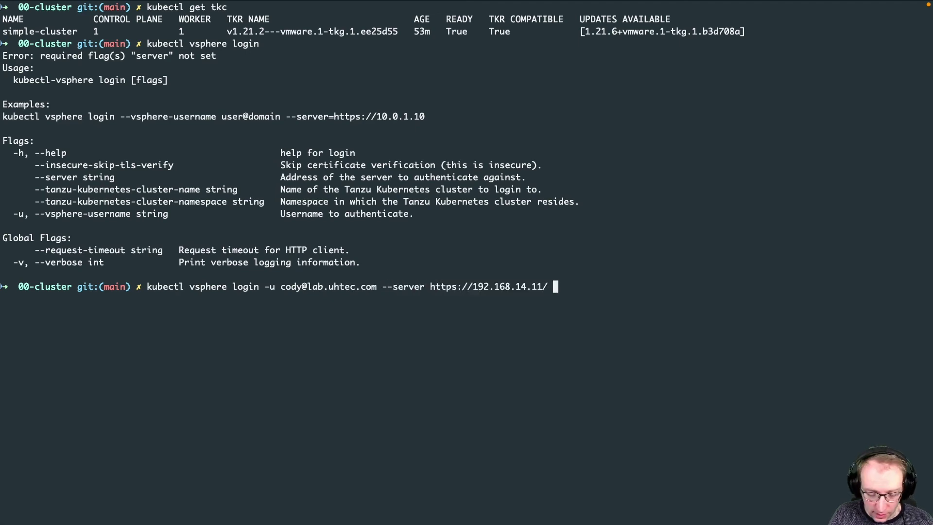
type("--insecure")
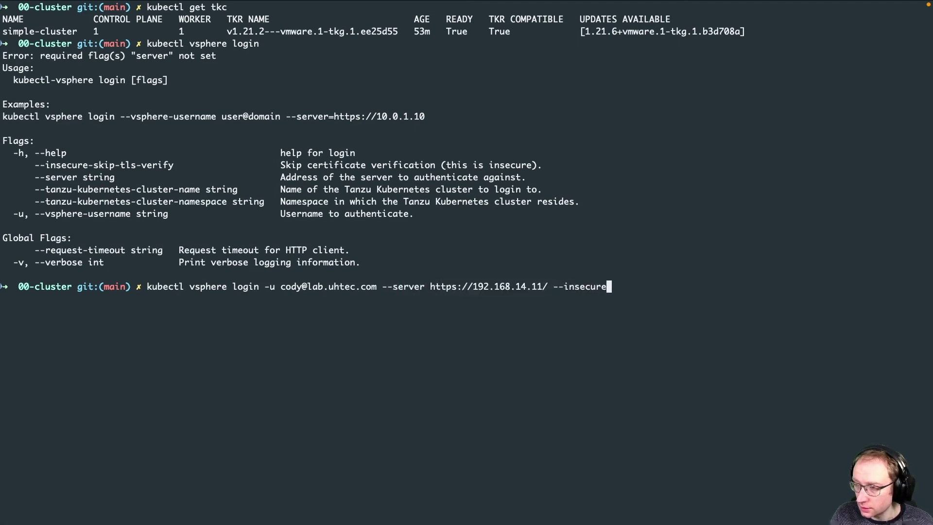
type("-skip-tls-ve")
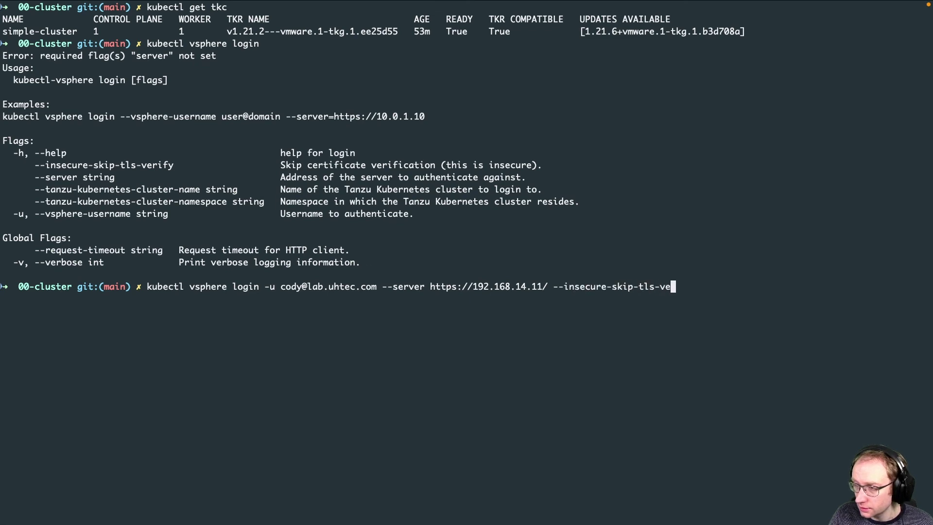
type("rify \\")
key("Return")
left_click_drag(35, 189, 201, 187)
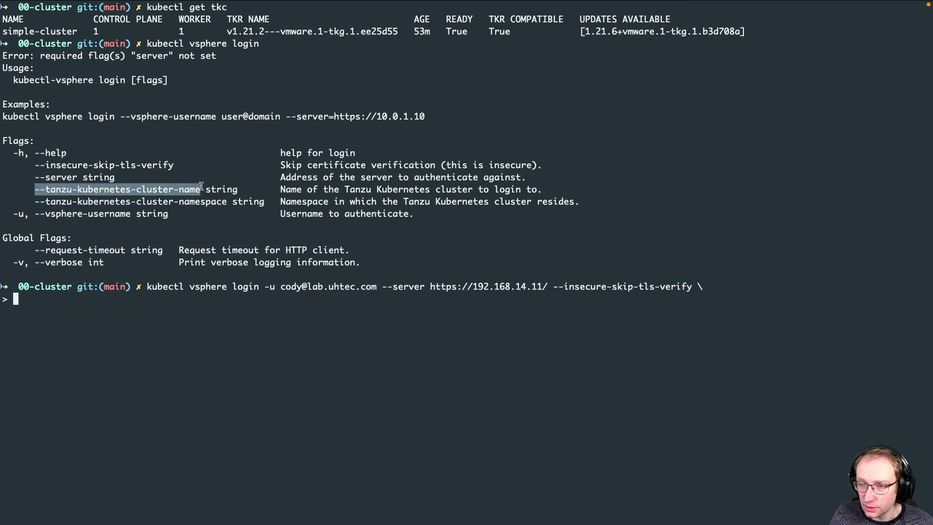
type("--tanzu-kubernetes-cluster-name")
type("simple-cluster")
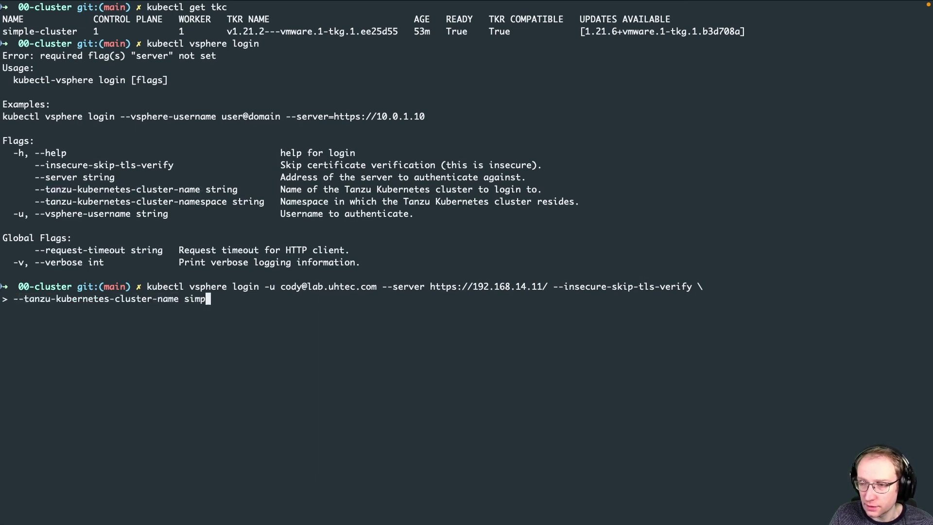